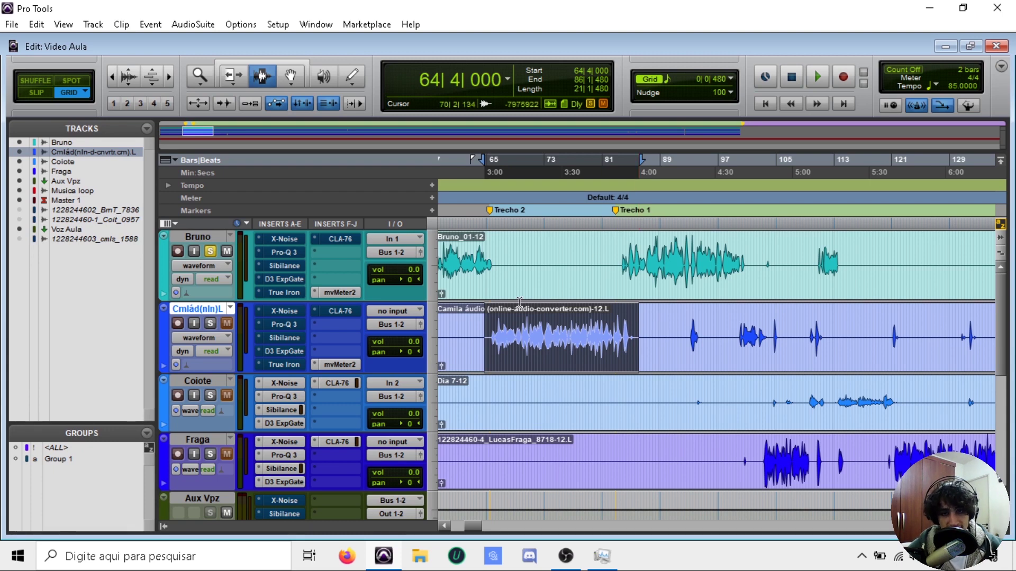
- Show the clip gain line on the voice track clips
click(472, 267)
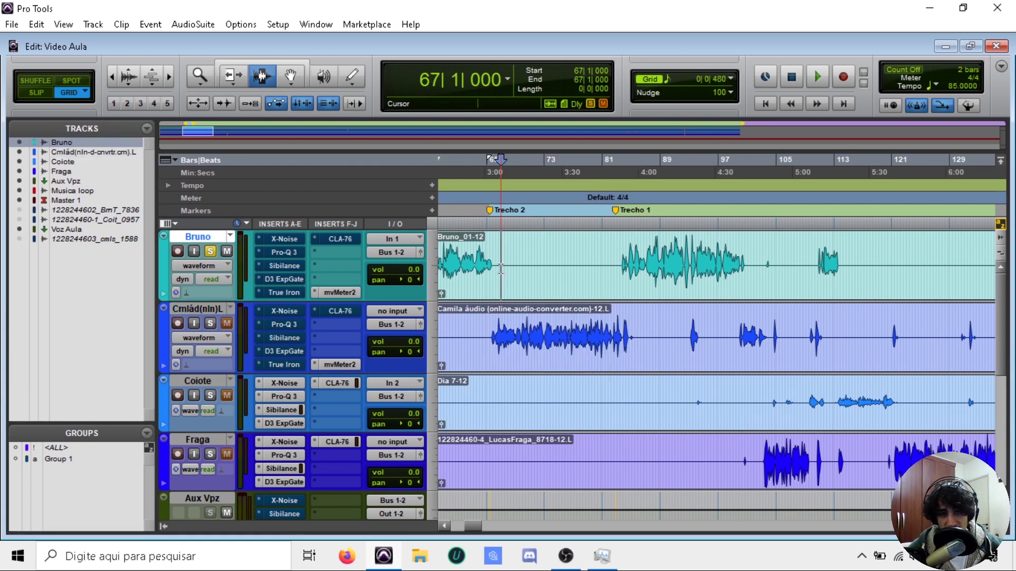
right_click(540, 283)
mouse_move(642, 360)
click(704, 420)
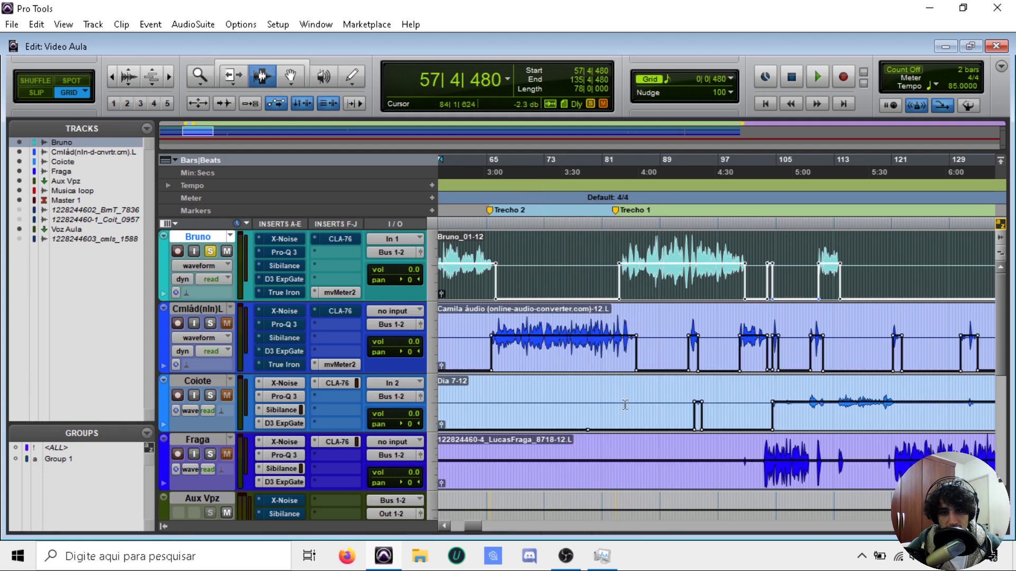
- Hide the clip gain line on the voice track clips
click(477, 218)
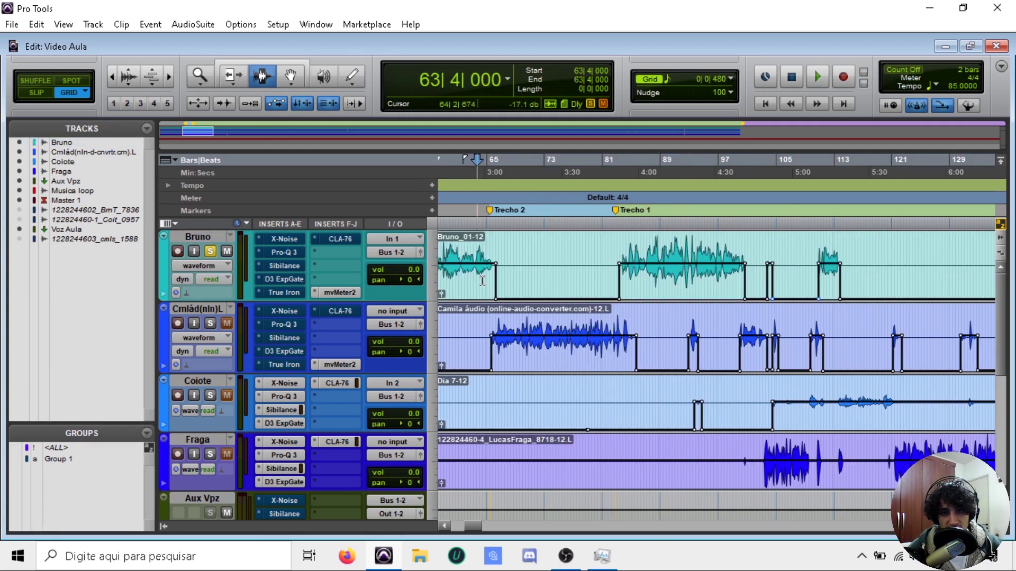
right_click(528, 288)
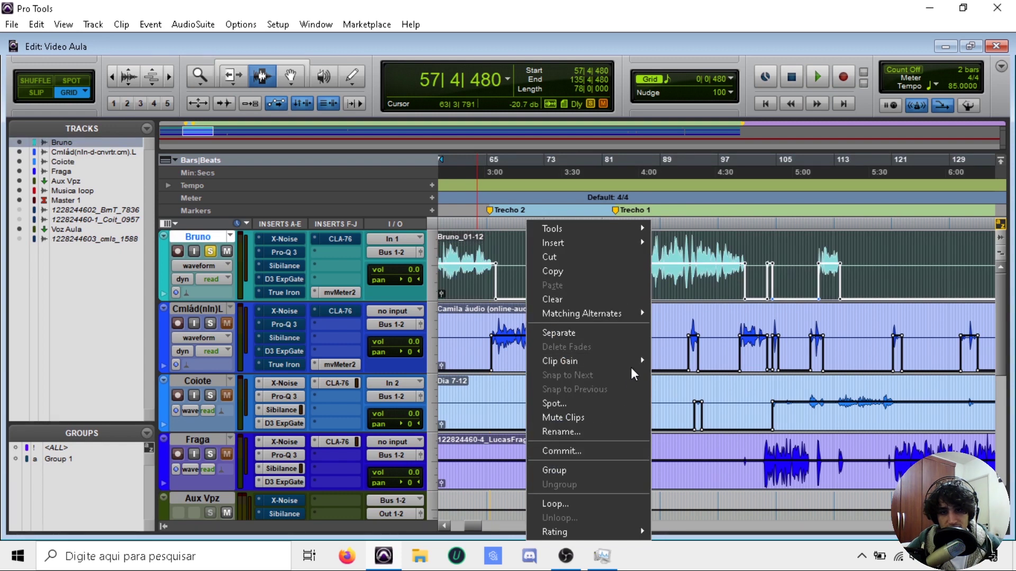
mouse_move(636, 360)
click(695, 423)
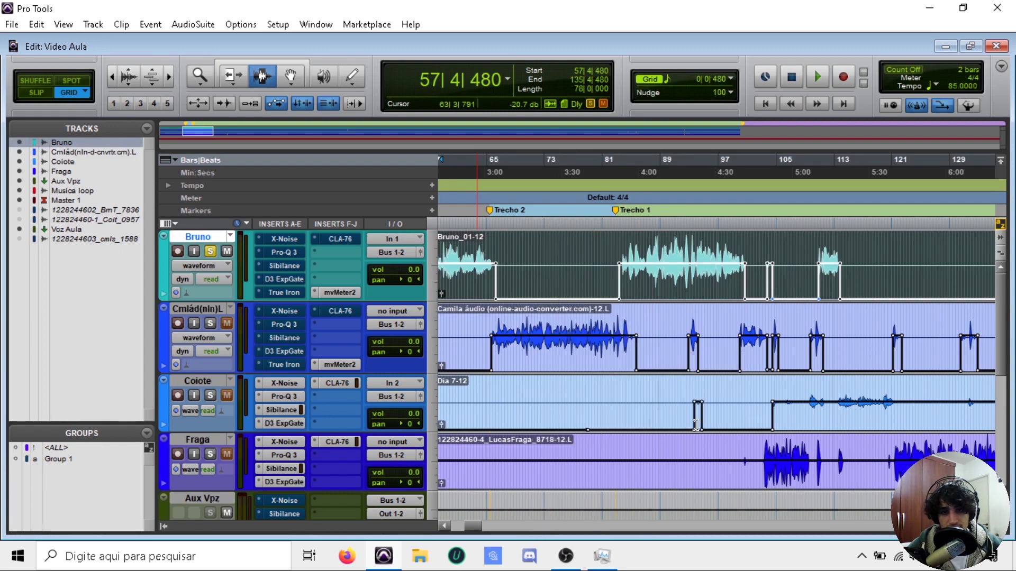
- Select the first voice track's passage around the Trecho 1 marker, from 82|2|480 to 102|3|480
click(598, 219)
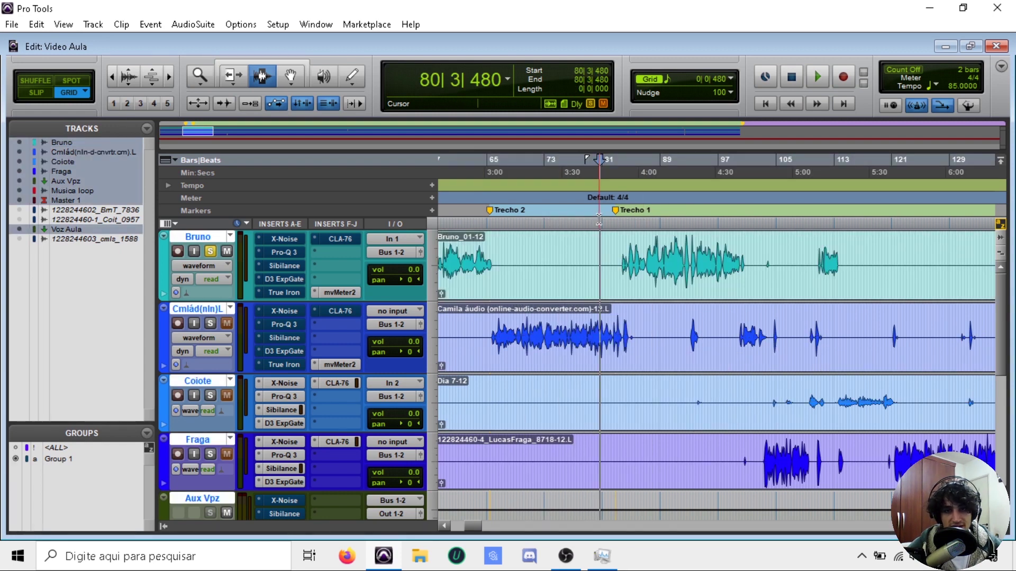
click(540, 222)
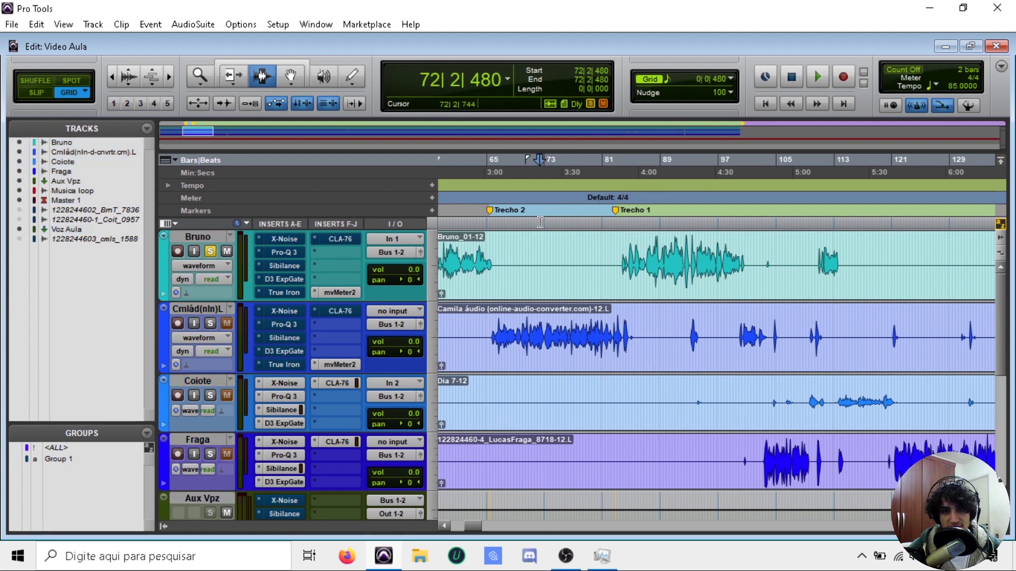
click(615, 226)
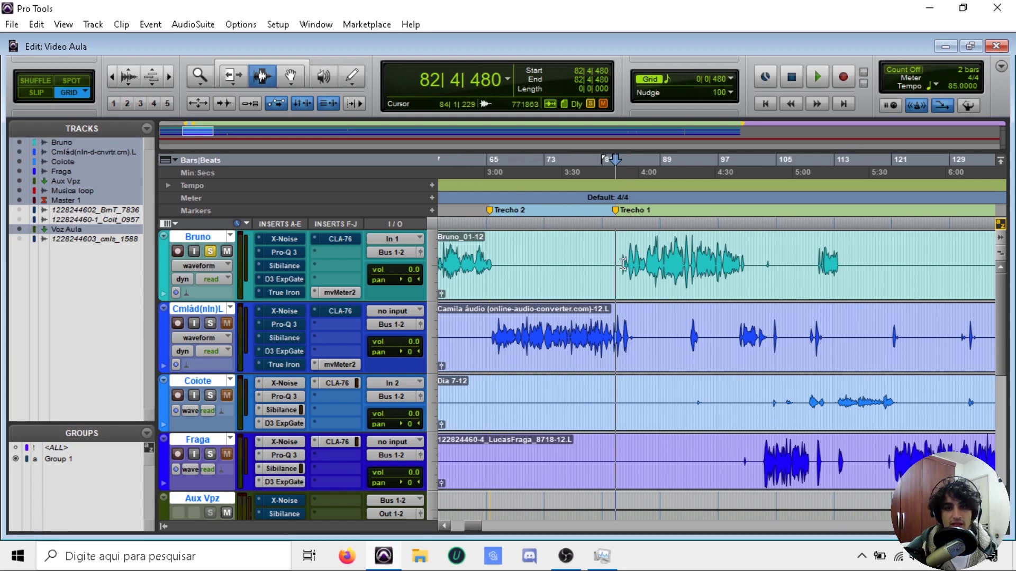
drag(613, 264, 758, 280)
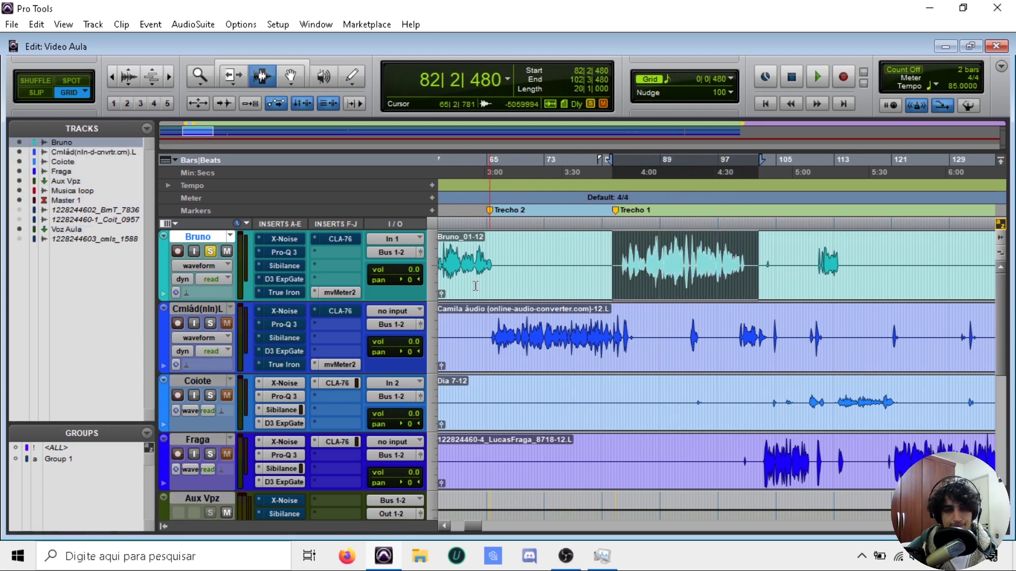
- Open the X-Noise plug-in on the first voice track and briefly play the selected passage
click(290, 239)
drag(408, 222, 229, 48)
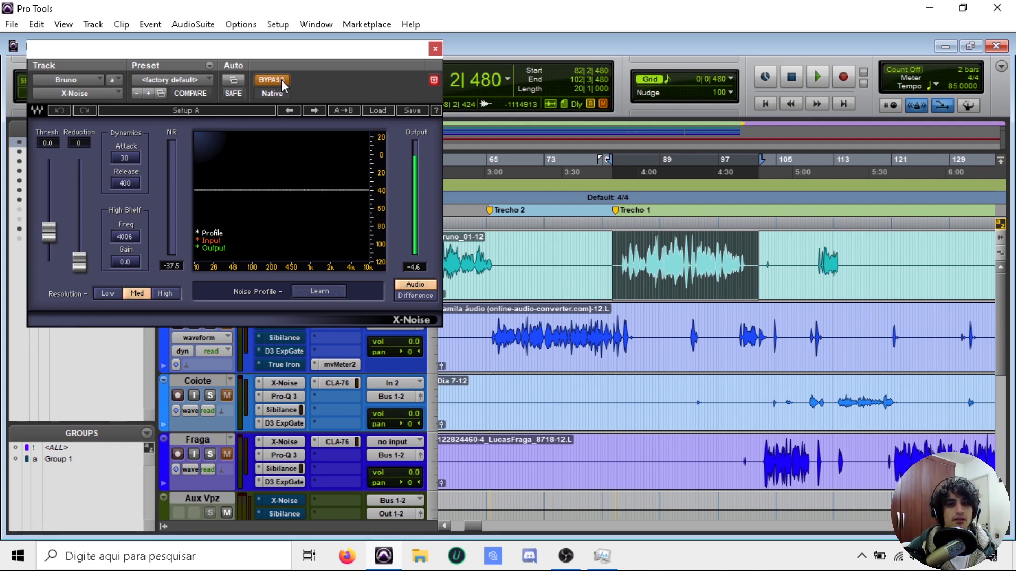
key(space)
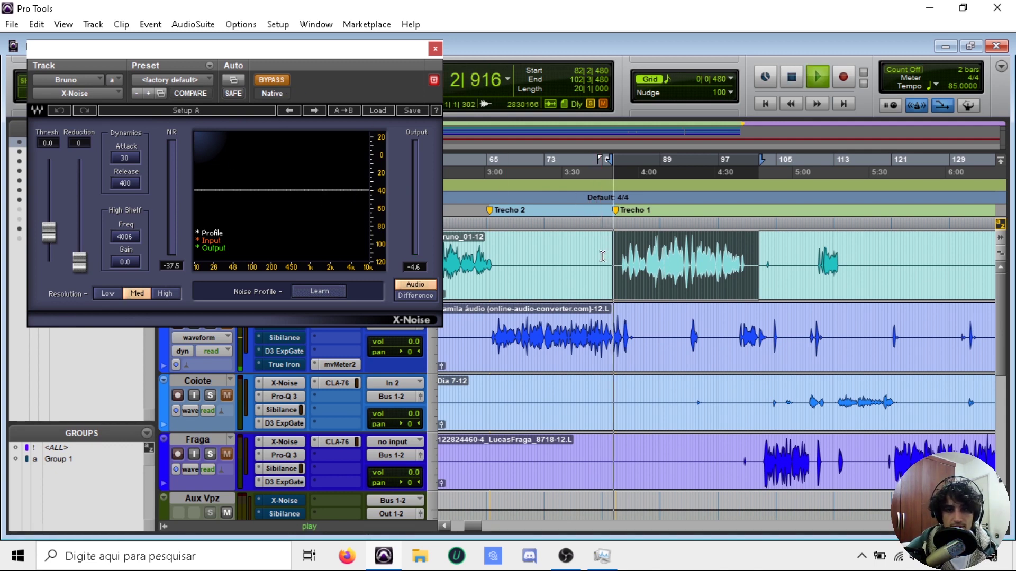
key(space)
- Play the zoomed-in voice passage from 83|4|000 with X-Noise bypassed, and close the plug-in
drag(619, 246, 749, 240)
key(t)
key(t)
scroll(731, 279, right, 3)
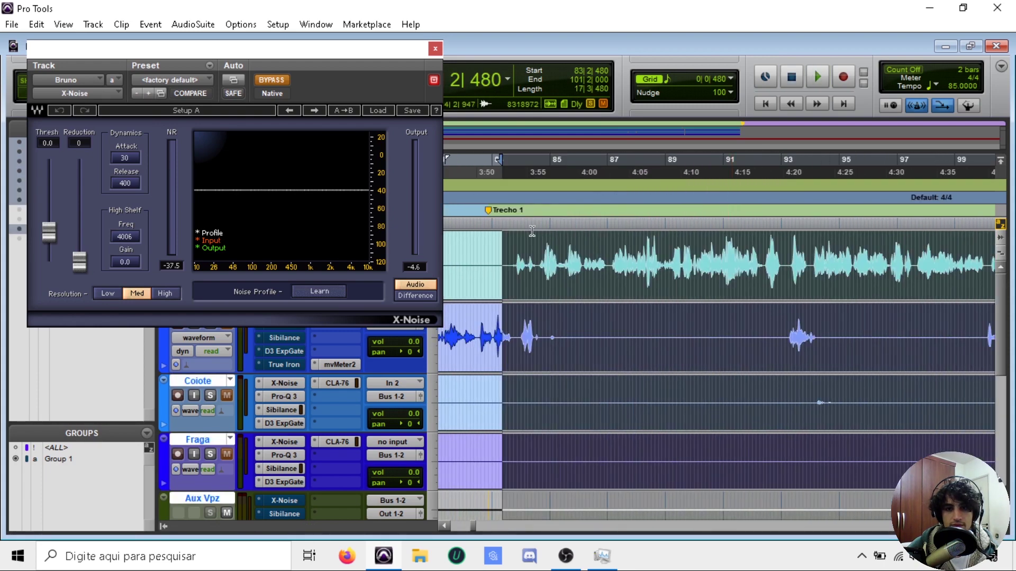
click(512, 232)
key(space)
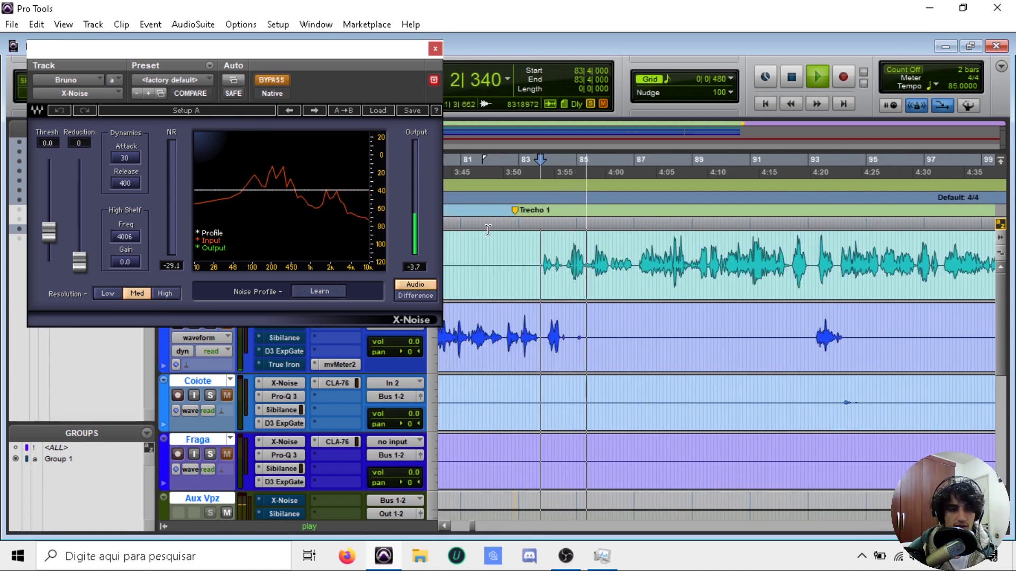
key(space)
drag(397, 51, 468, 102)
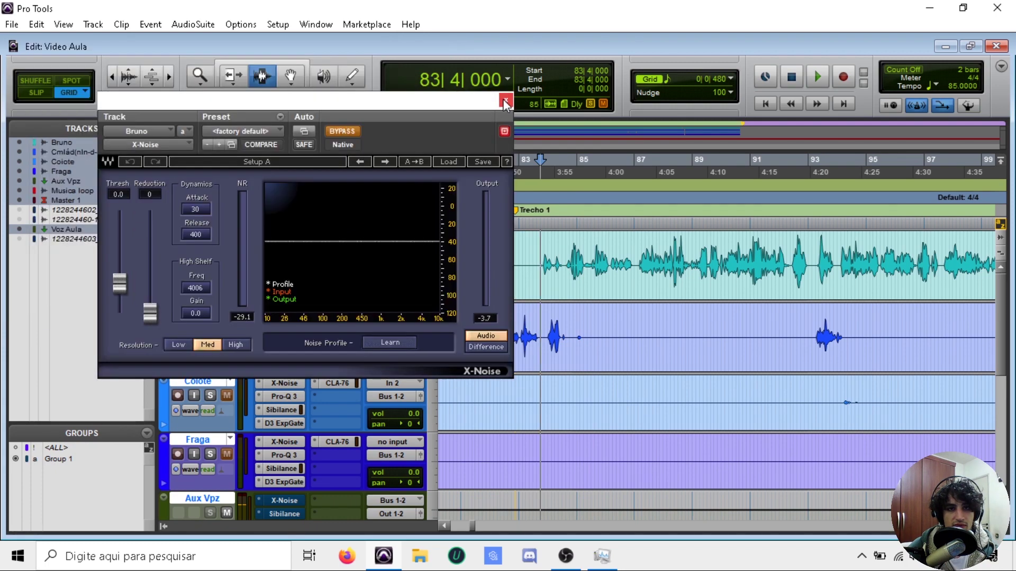
click(506, 100)
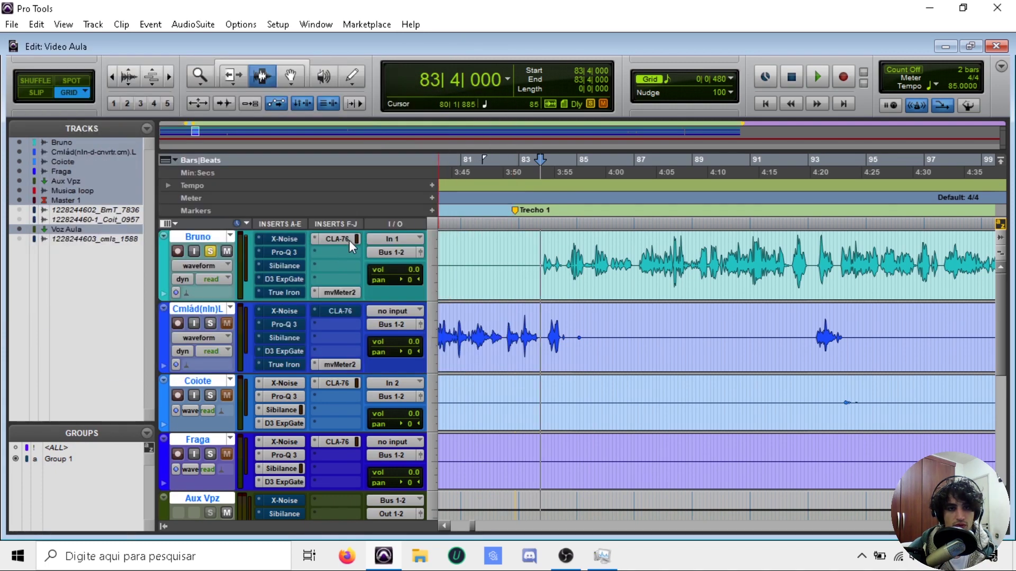
- Raise the output of the first voice track's CLA-76 compressor slightly and close the plug-in
click(349, 241)
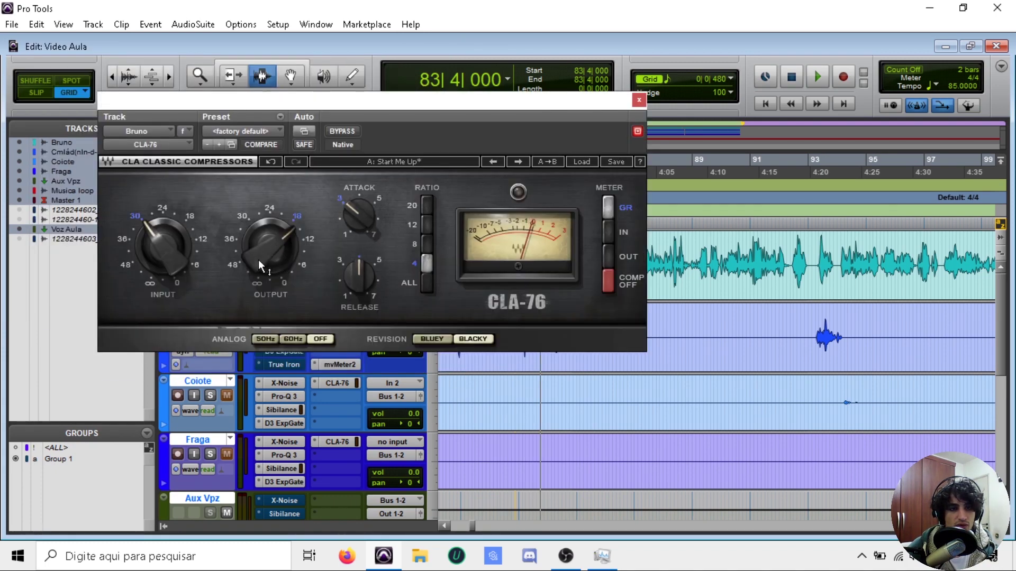
mouse_move(272, 250)
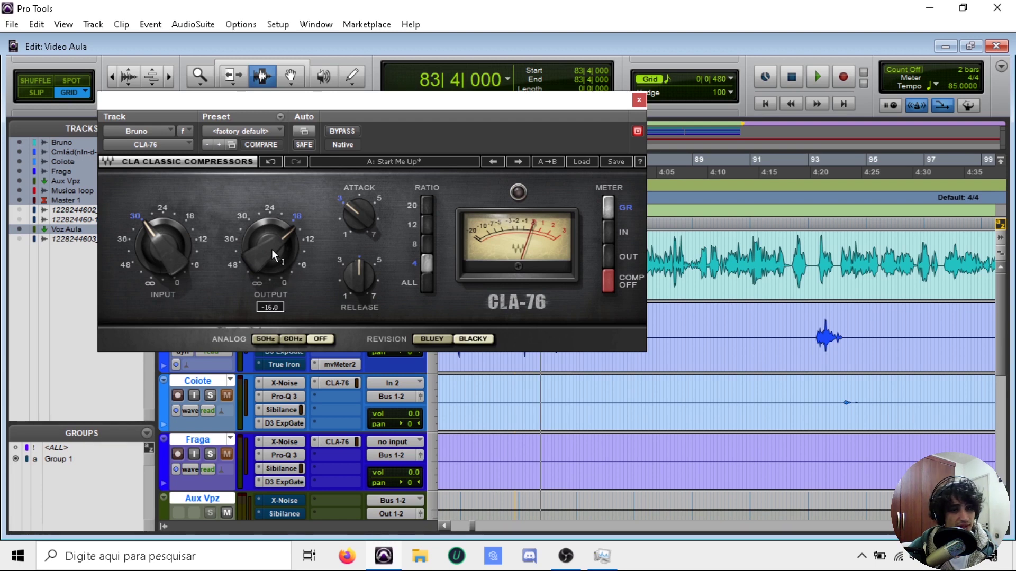
drag(265, 255, 264, 247)
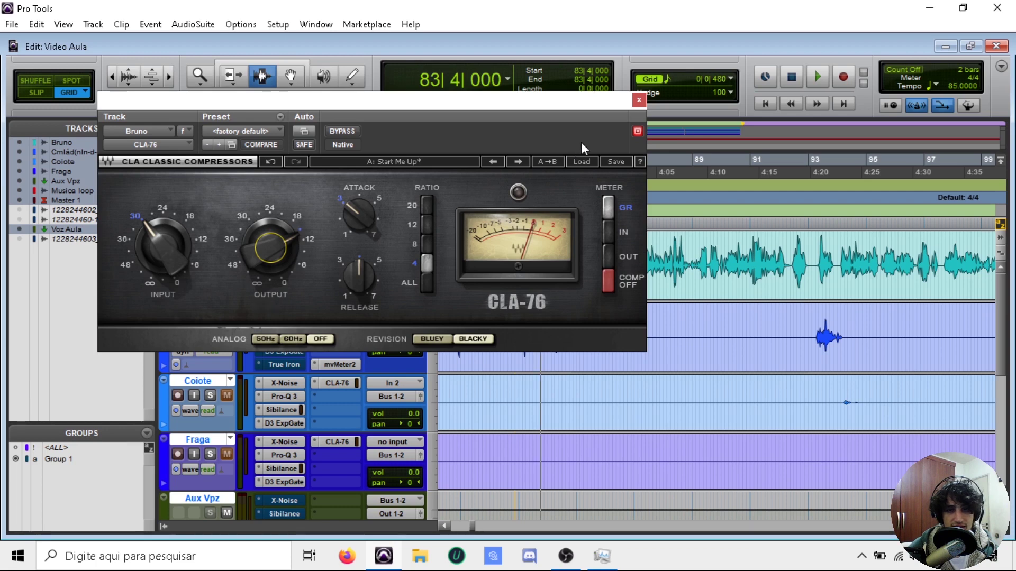
click(639, 103)
- Play the voice passage from 83|2|000 and examine its signal in the first voice track's X-Noise plug-in
click(537, 219)
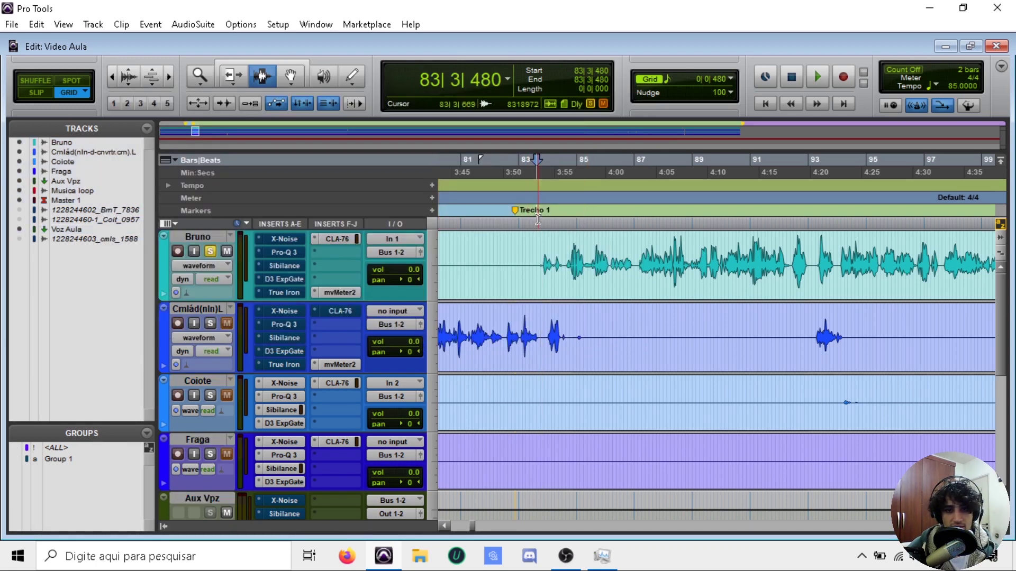
click(526, 226)
key(space)
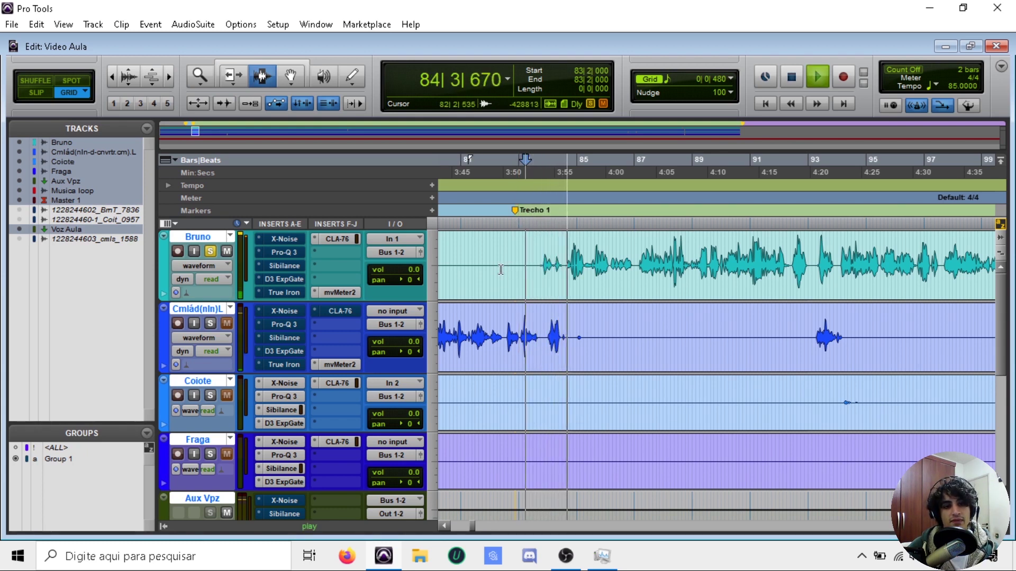
scroll(502, 271, right, 2)
scroll(502, 272, left, 2)
click(294, 238)
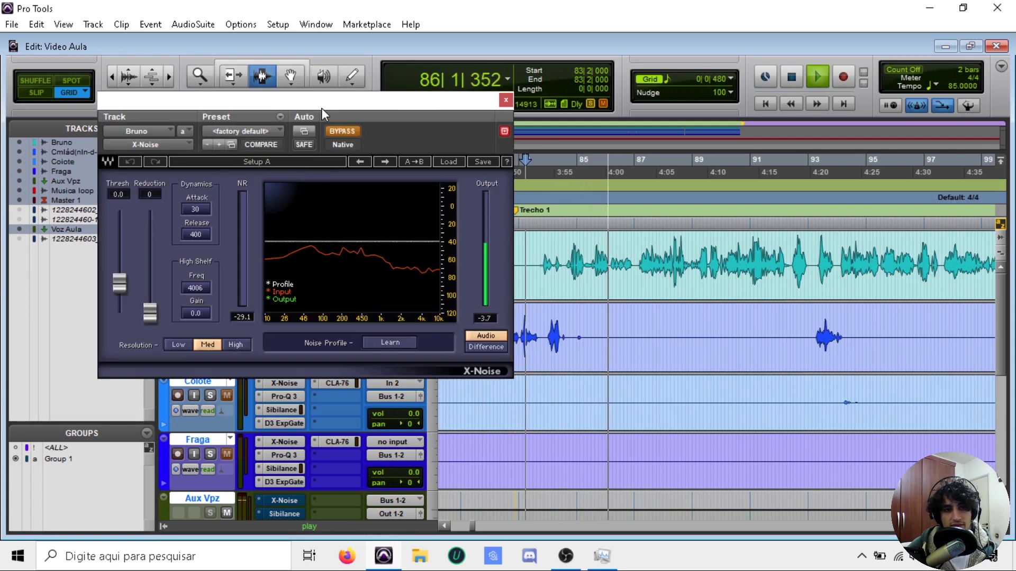
drag(320, 112, 291, 107)
key(space)
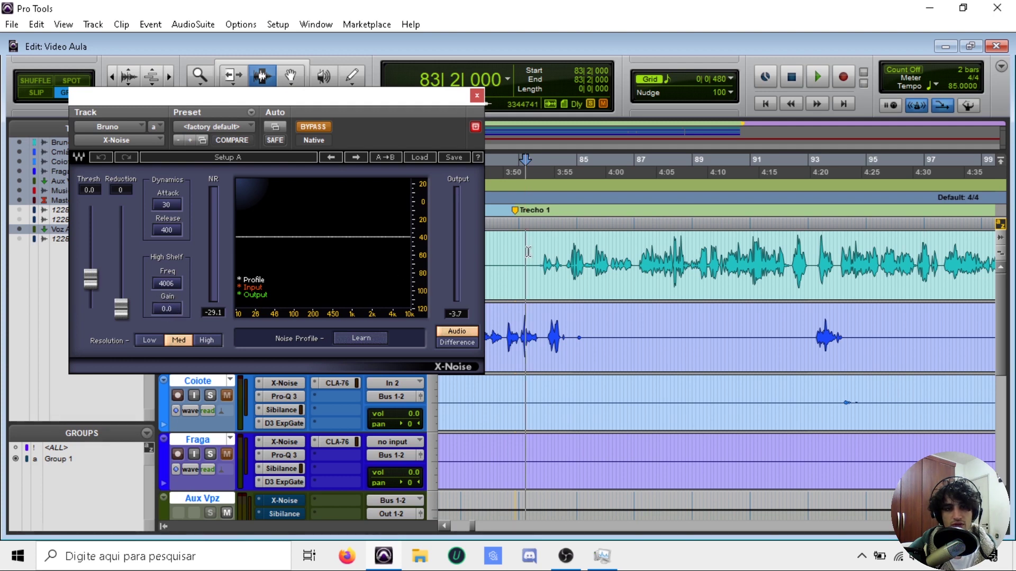
- Take X-Noise out of bypass on the first voice track and start playback from 83|4|000
click(540, 221)
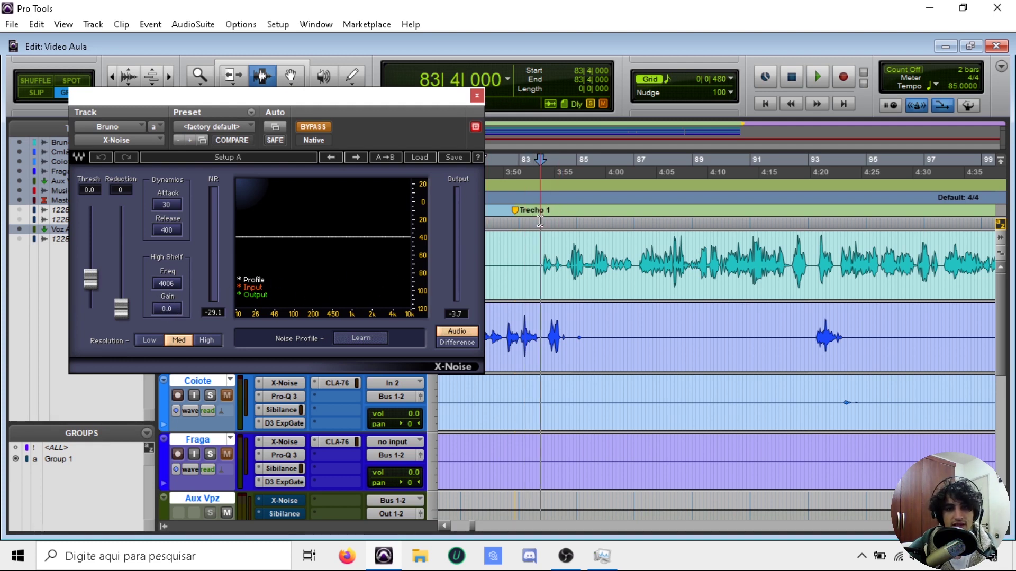
click(320, 127)
key(space)
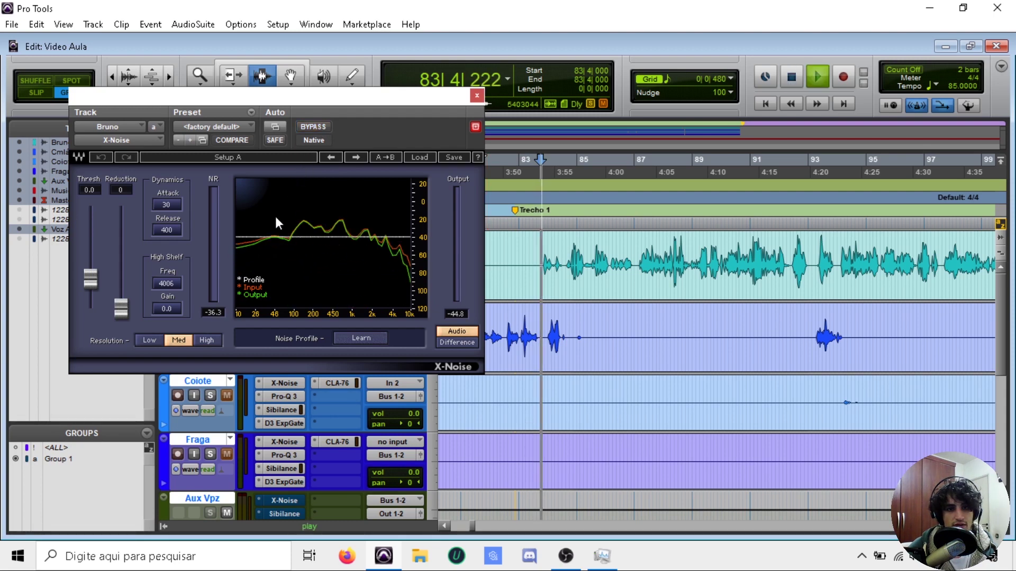
- Try an extreme X-Noise setting with threshold 36.0 and reduction 92 during playback
drag(90, 278, 91, 227)
drag(121, 309, 121, 215)
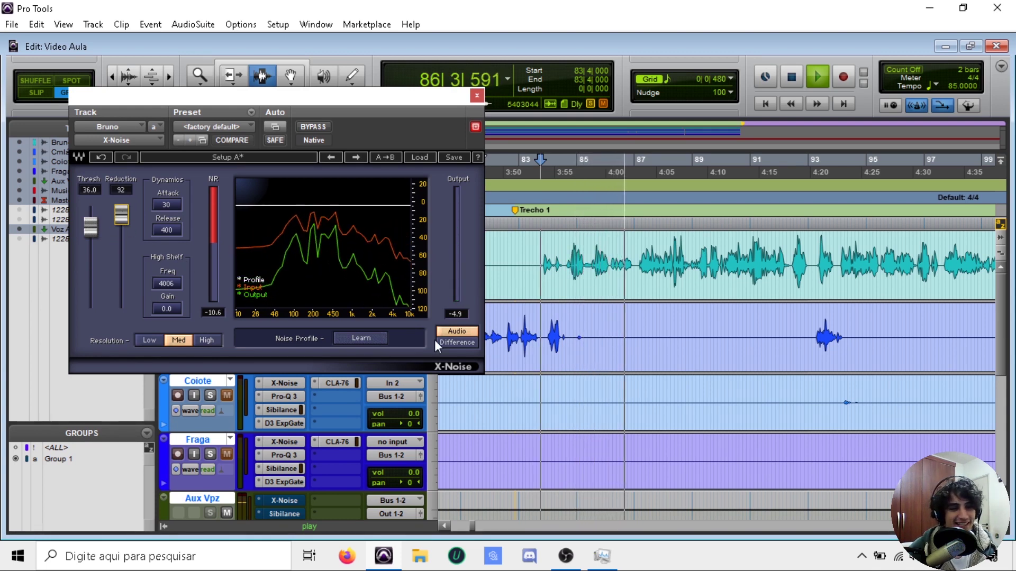
key(space)
- Lower X-Noise's reduction to 0 and set its threshold to -17.1 while auditioning the voice
drag(120, 215, 121, 303)
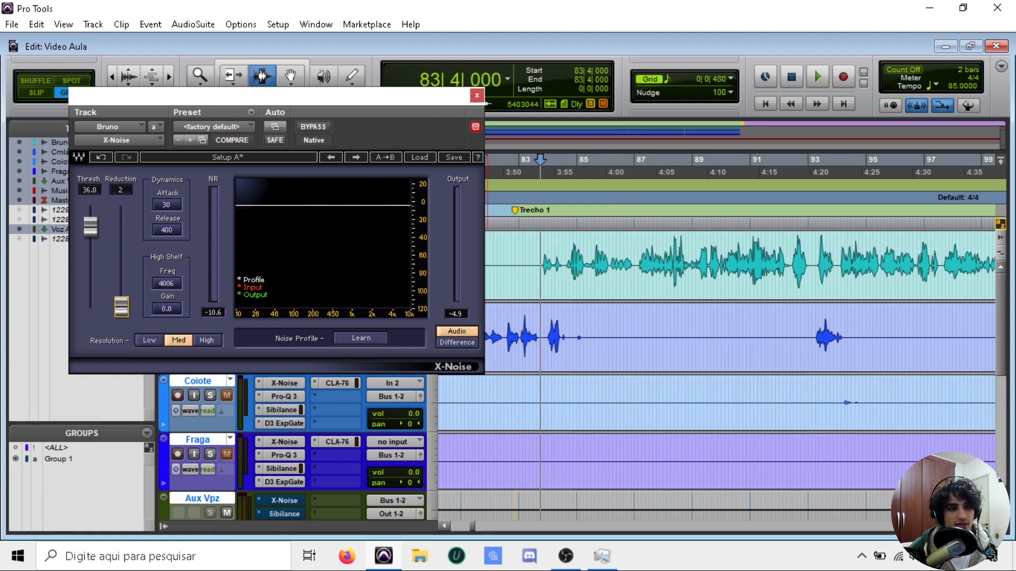
drag(90, 227, 89, 311)
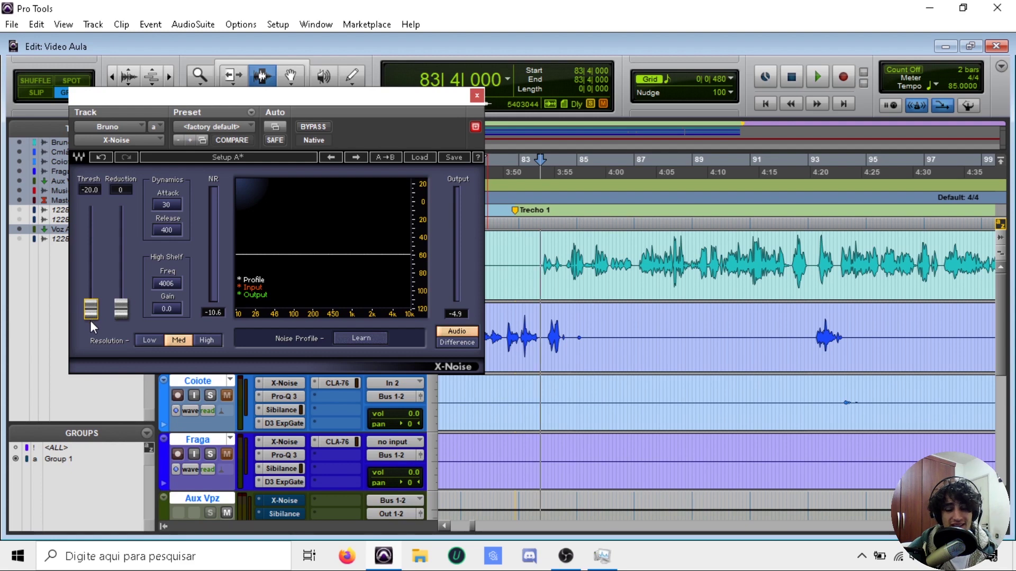
key(space)
drag(89, 314, 91, 305)
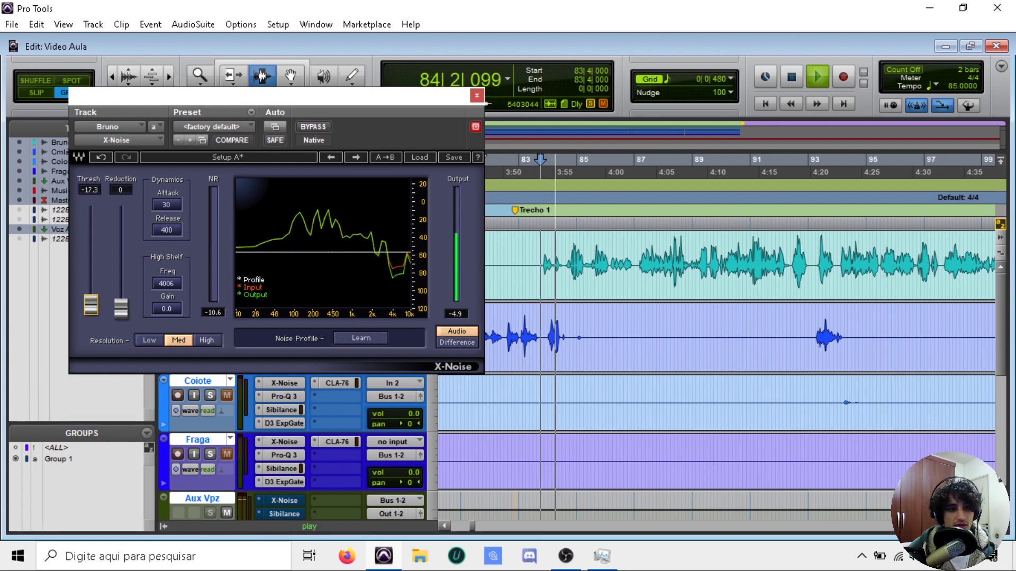
key(space)
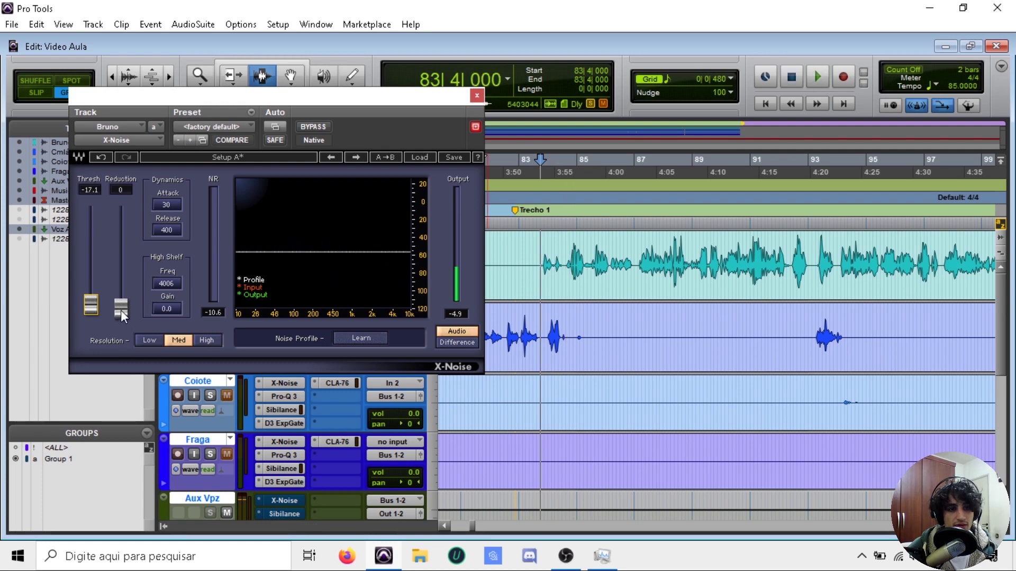
- Set X-Noise's reduction to 5 and fine-tune its threshold to -17.0
drag(123, 309, 122, 303)
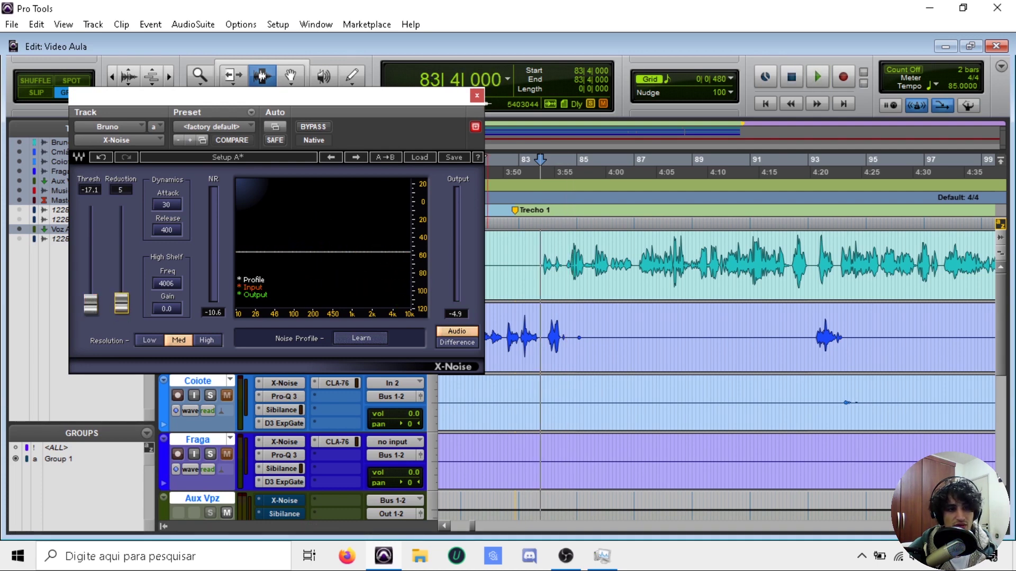
click(95, 307)
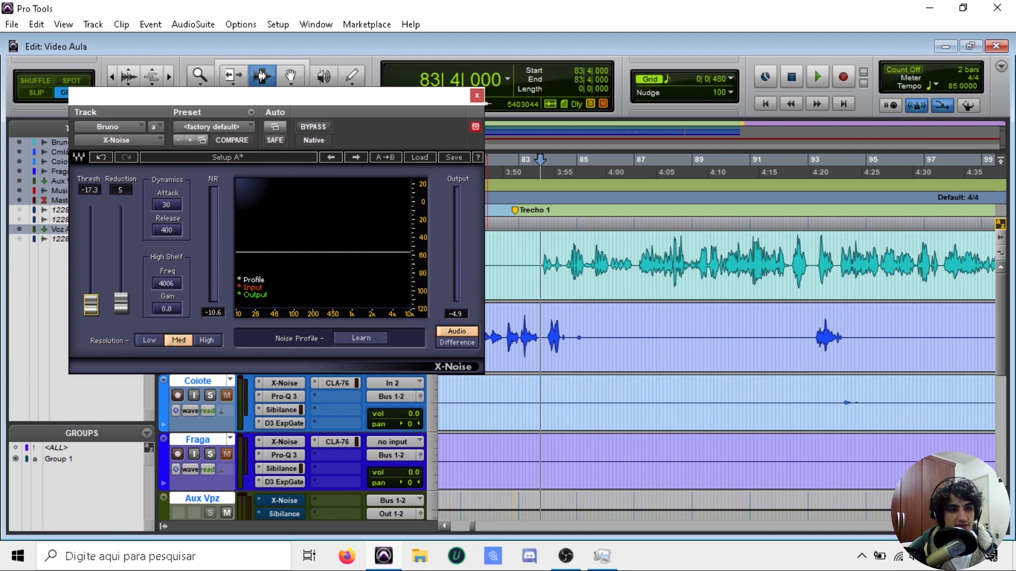
drag(94, 307, 94, 306)
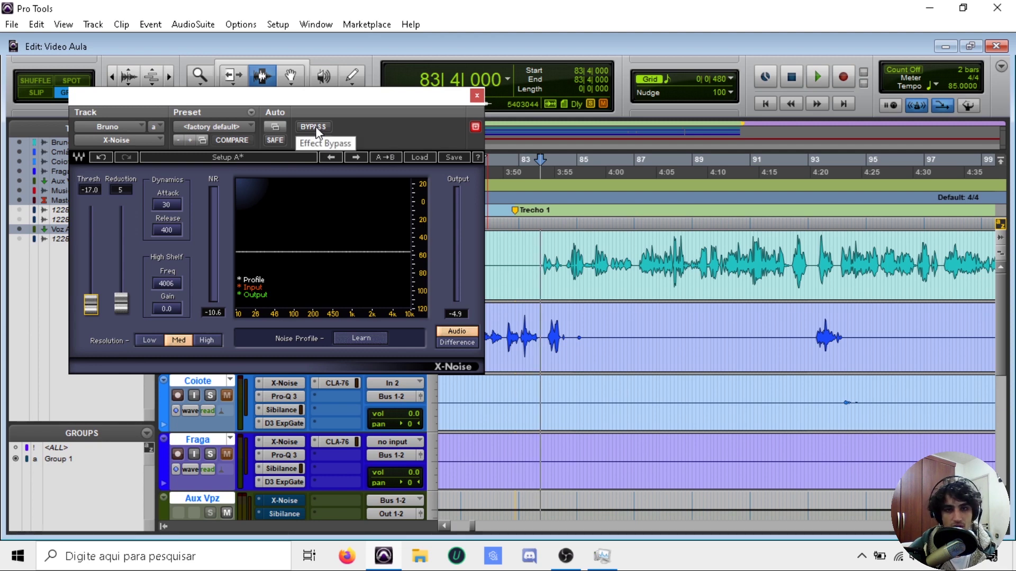
- Compare the voice passage from 83|4|000 with X-Noise active and bypassed
key(space)
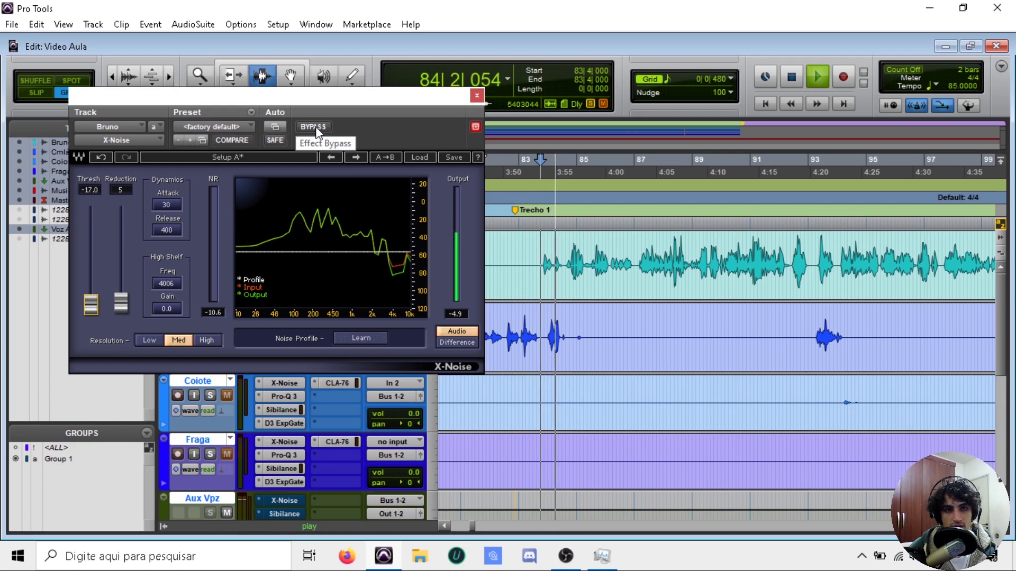
click(316, 127)
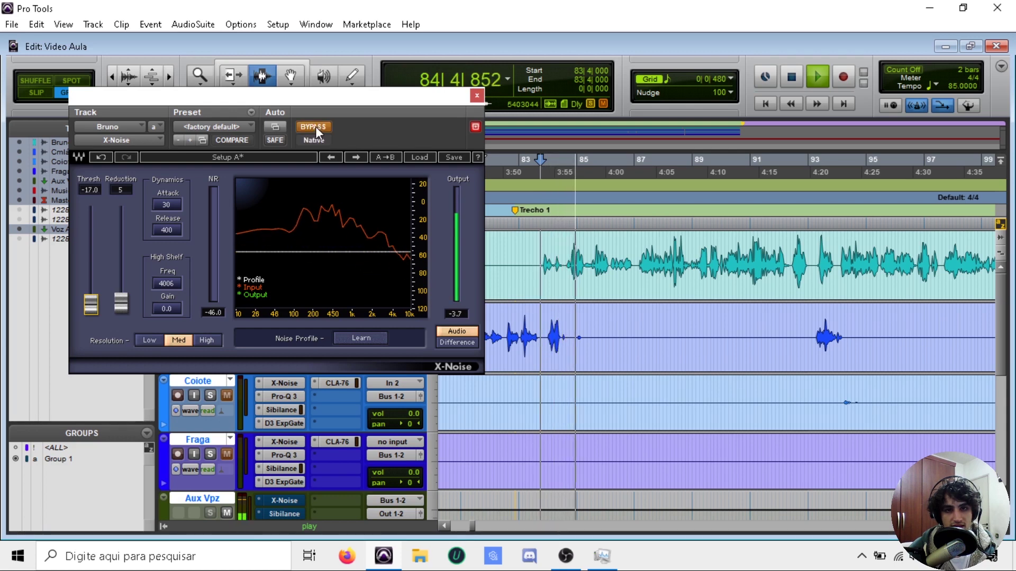
key(space)
key(space)
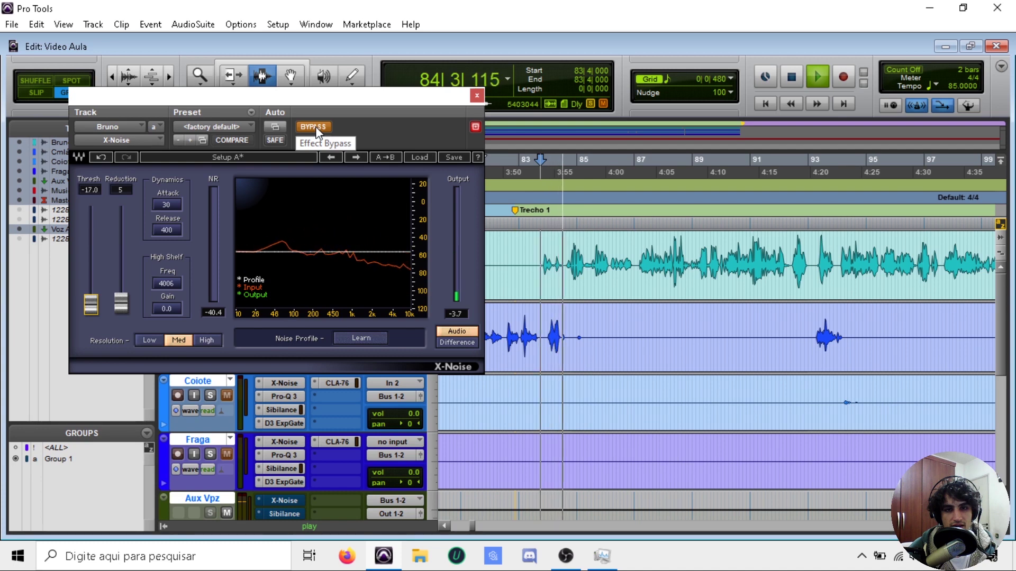
- Stop playback, reactivate X-Noise on the first voice track and close its window
key(space)
click(316, 127)
click(476, 97)
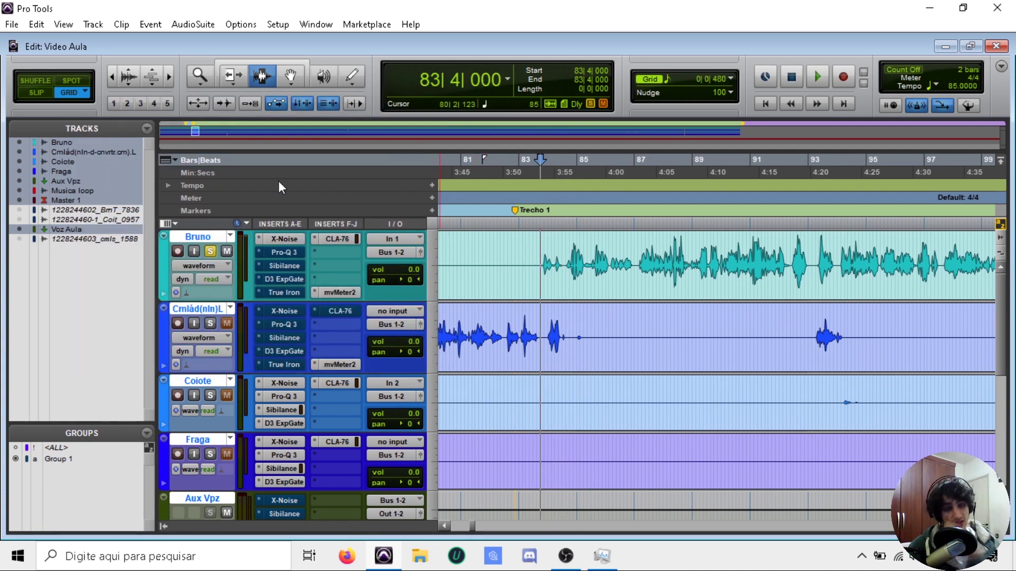
click(343, 239)
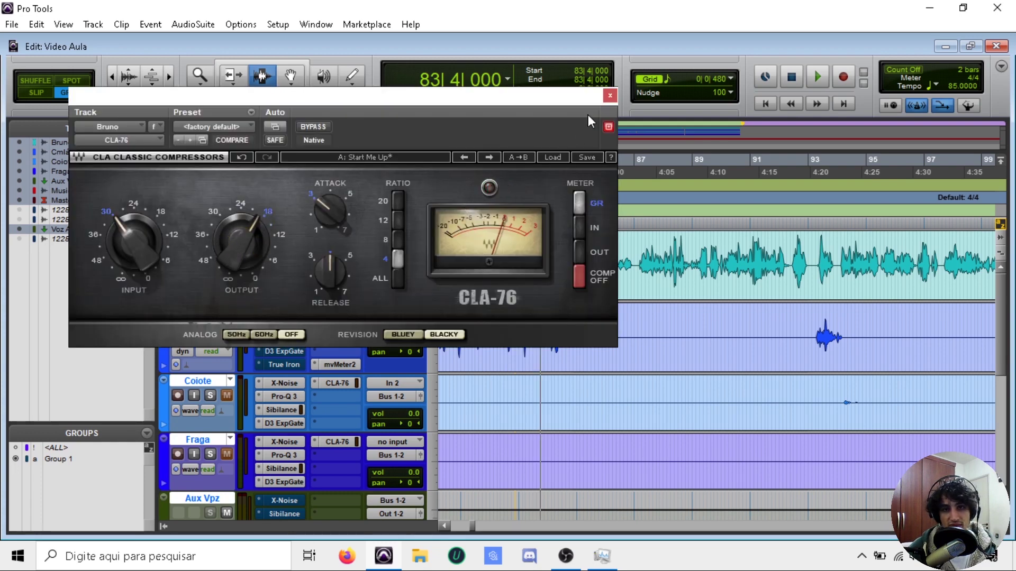
click(610, 95)
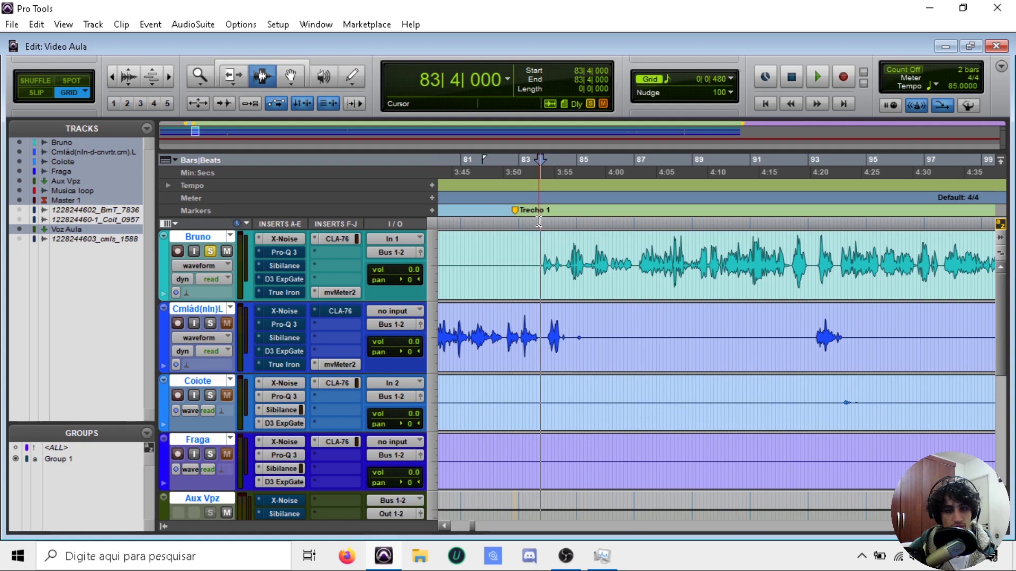
- Replace the Pro-Q 3 insert on the first voice track with EQ3 7-Band (mono)
click(284, 253)
drag(432, 94, 391, 44)
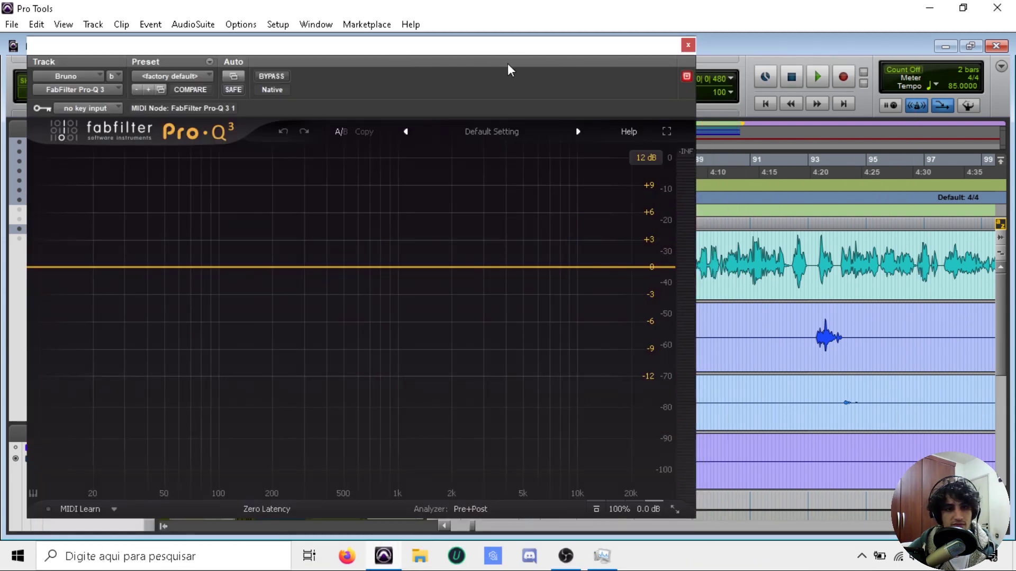
drag(576, 46, 857, 47)
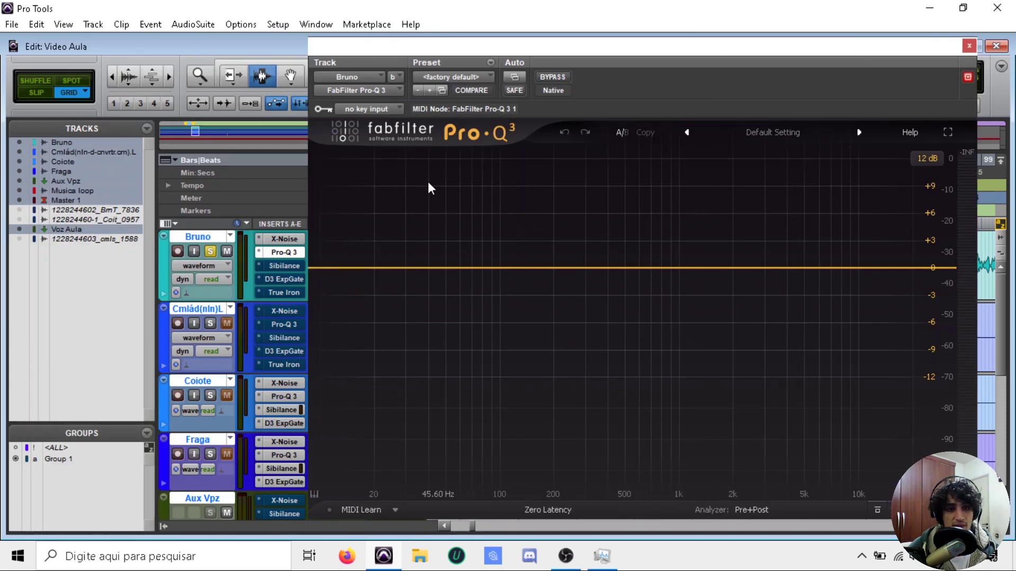
click(262, 252)
mouse_move(328, 270)
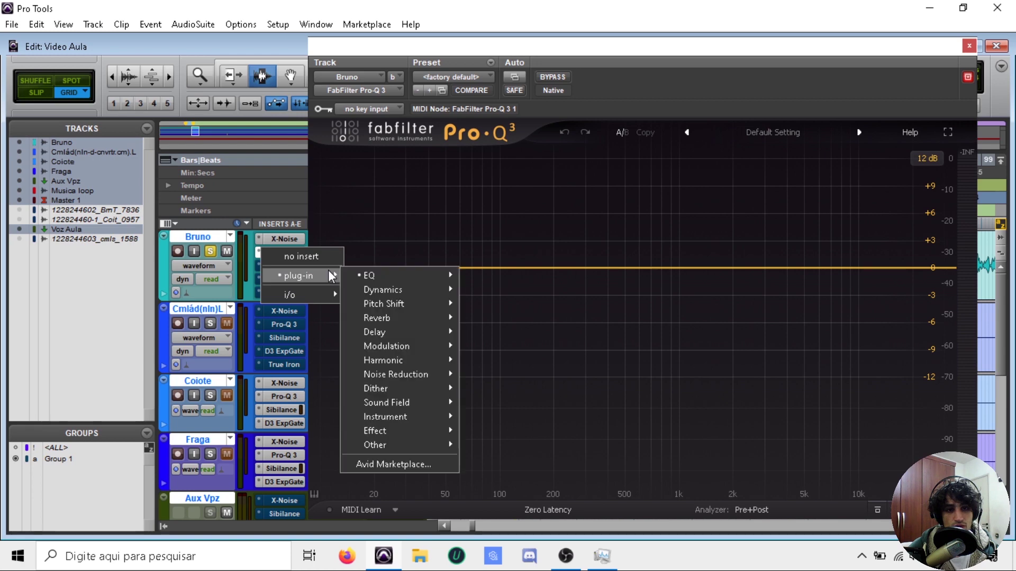
mouse_move(415, 278)
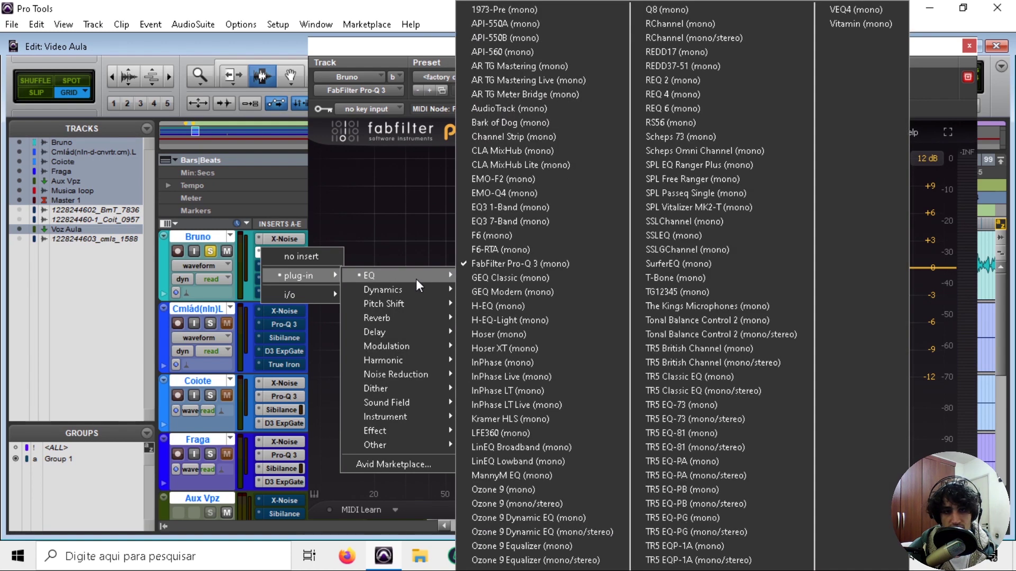
click(522, 222)
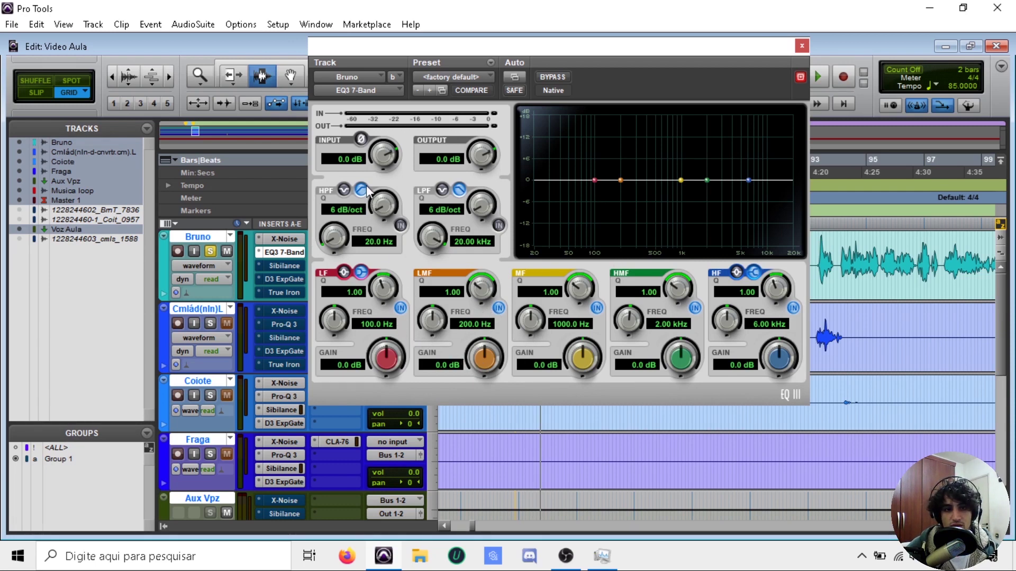
- Shape an EQ3 curve with a 275.1 Hz high-pass, a 3.89 kHz low-pass at 12 dB/oct and 7.1 dB mid gain
drag(331, 240, 389, 244)
click(400, 225)
click(495, 224)
drag(487, 208, 489, 197)
drag(432, 237, 417, 344)
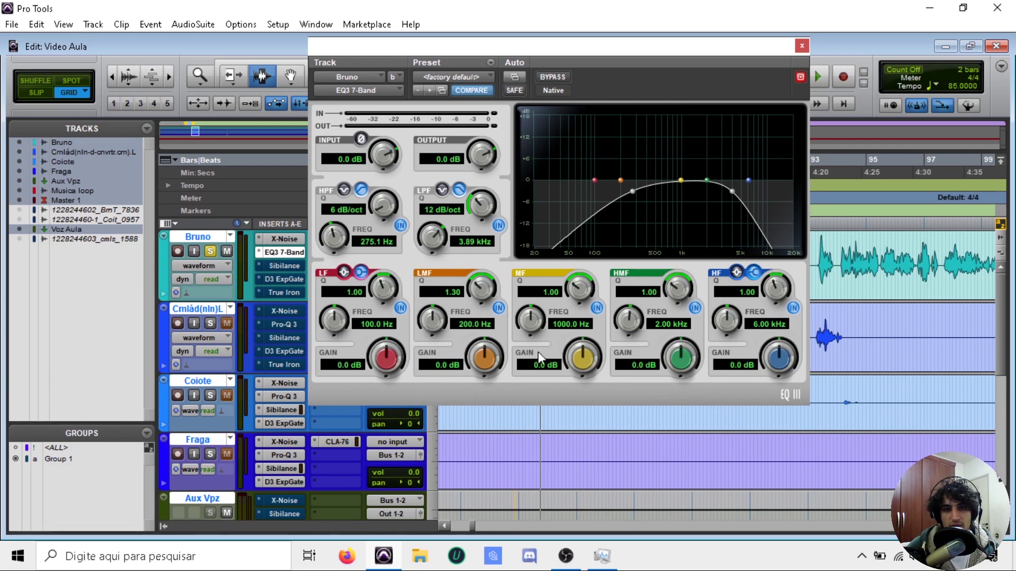
drag(594, 356, 580, 288)
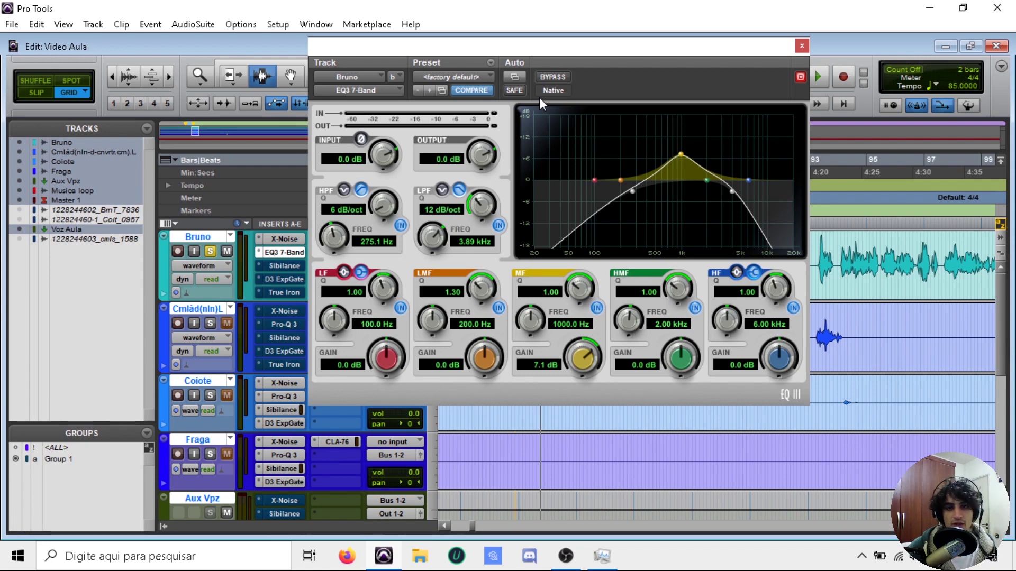
- Load FabFilter Pro-Q 3 (mono) in place of EQ3 7-Band on the first voice track
click(802, 46)
click(260, 252)
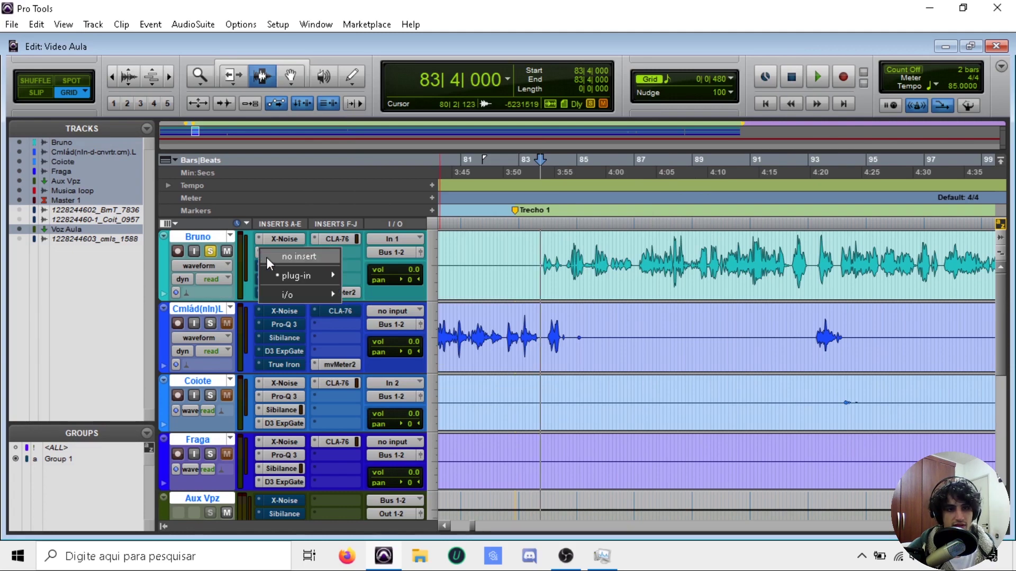
mouse_move(301, 281)
mouse_move(423, 275)
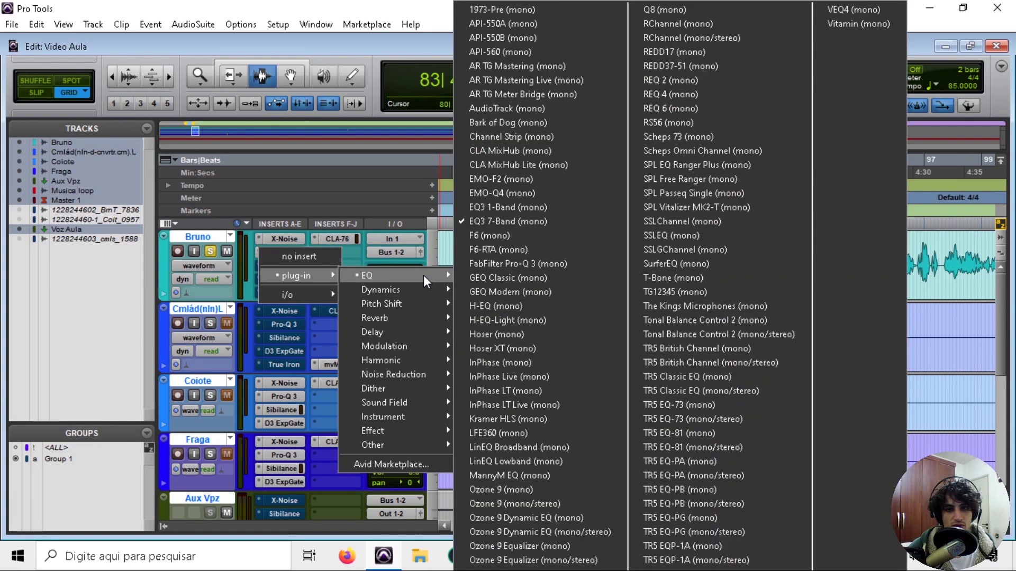
click(512, 263)
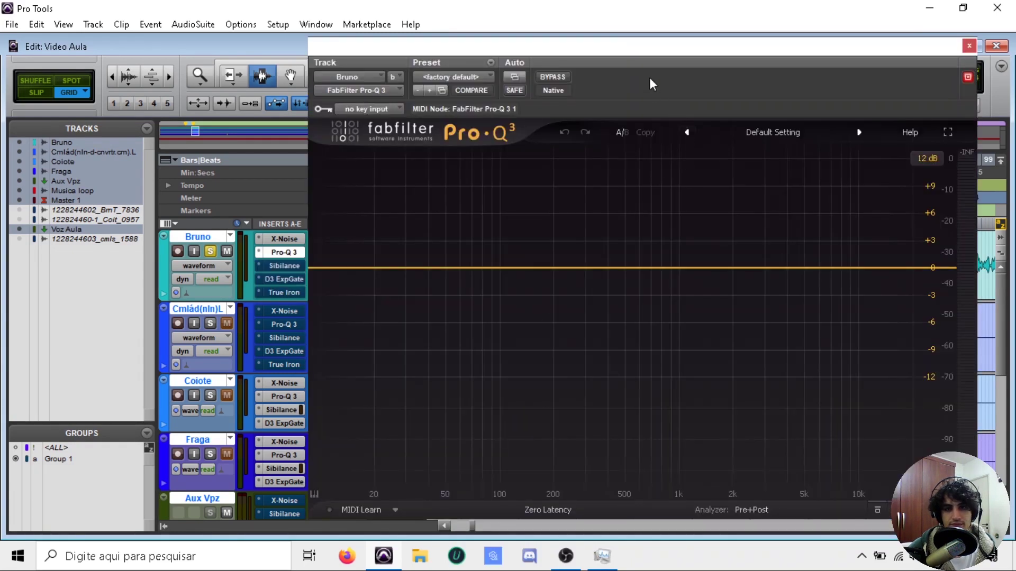
drag(617, 46, 410, 44)
- Add a 12 dB/oct low cut at about 162 Hz in Pro-Q 3 and audition the voice
key(space)
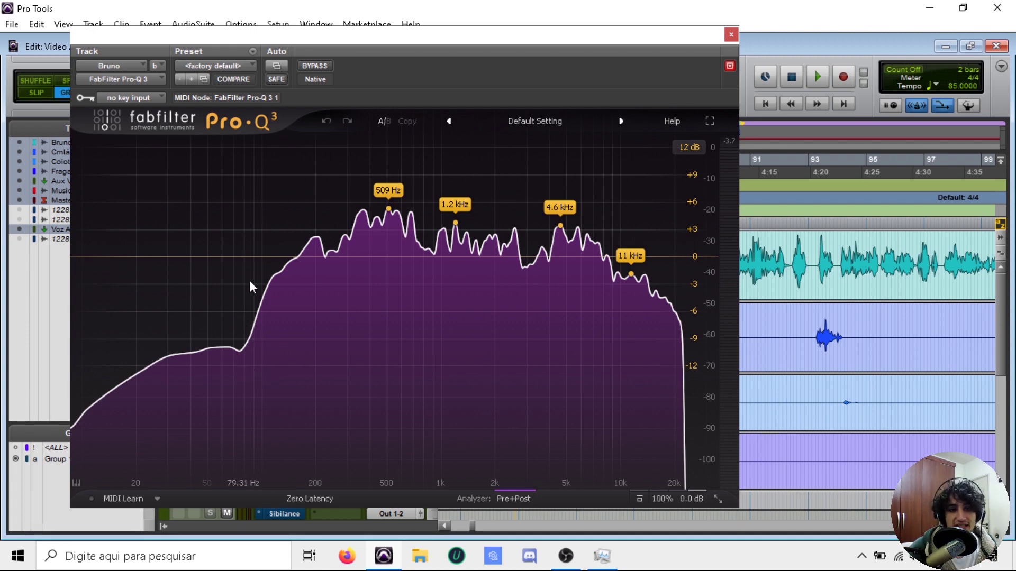
double_click(156, 258)
drag(154, 259, 267, 259)
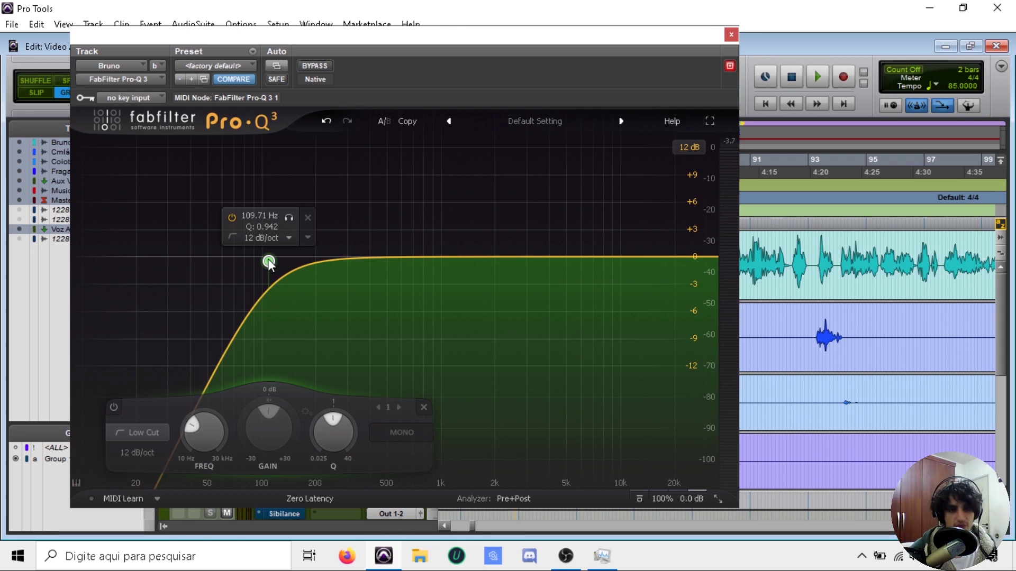
drag(268, 259, 299, 259)
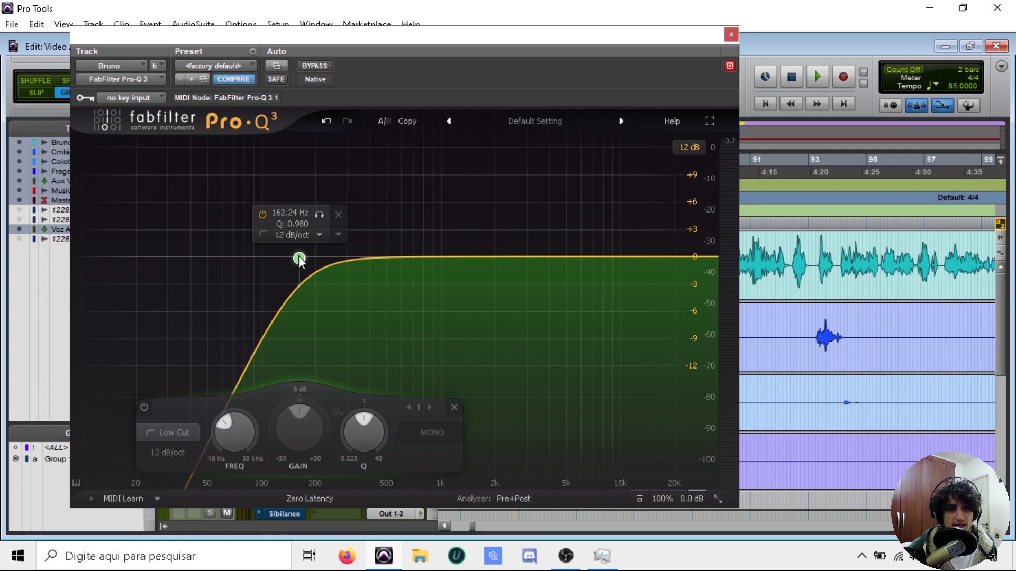
key(space)
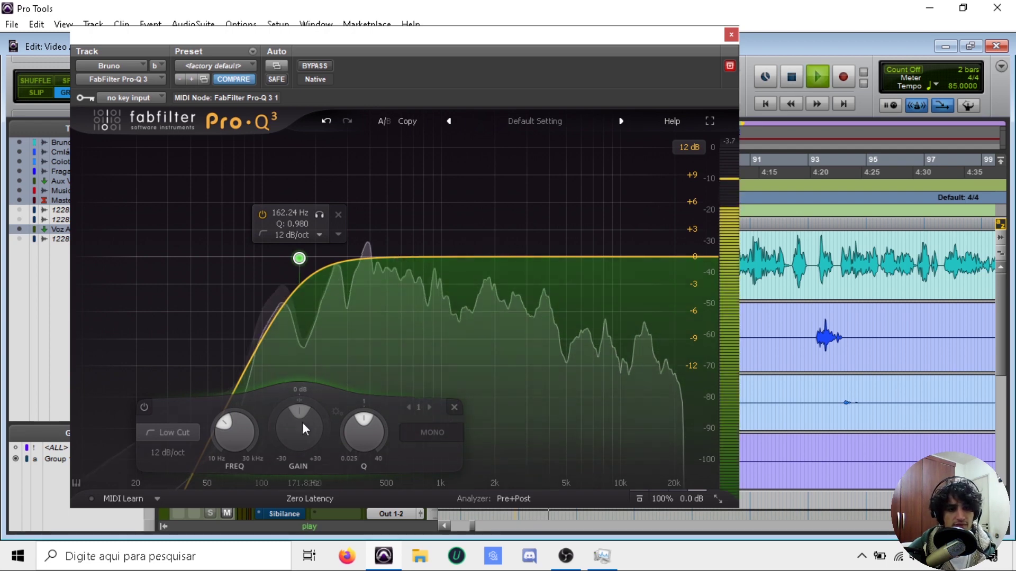
click(424, 296)
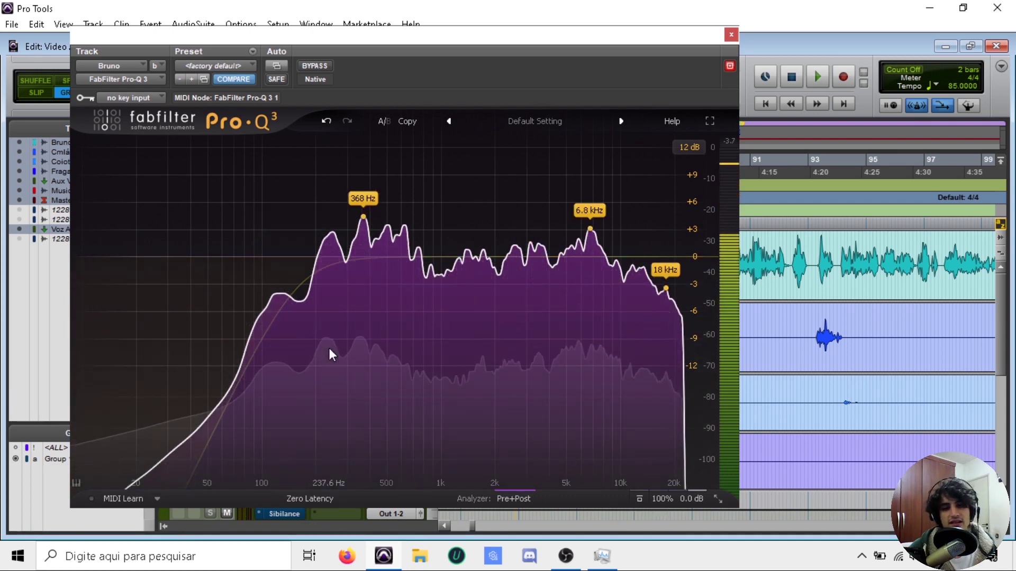
key(space)
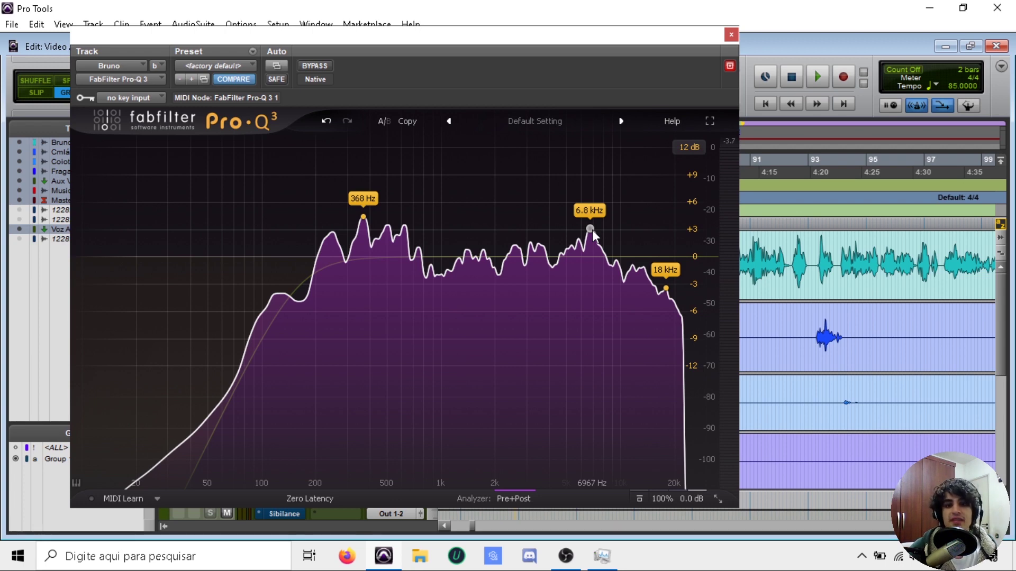
- Try a narrow bell boost of about 23.6 dB at about 6770 Hz and audition the voice
drag(590, 229, 589, 156)
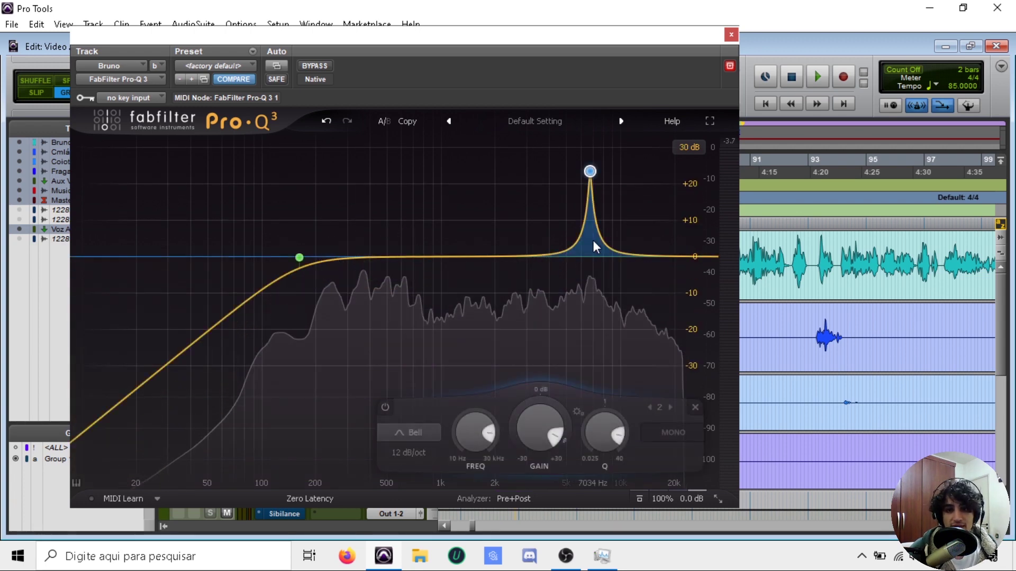
mouse_move(588, 265)
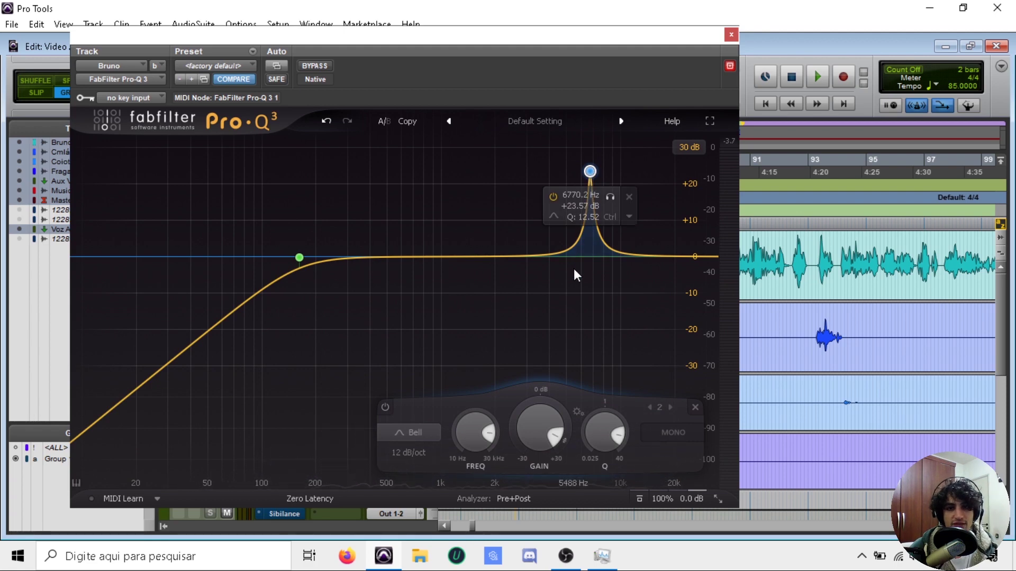
key(space)
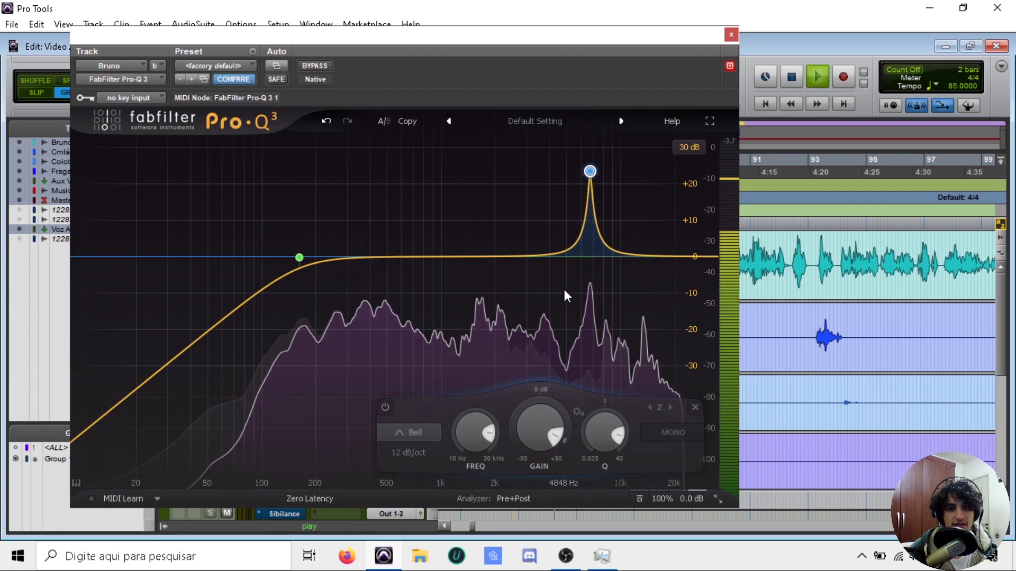
mouse_move(564, 291)
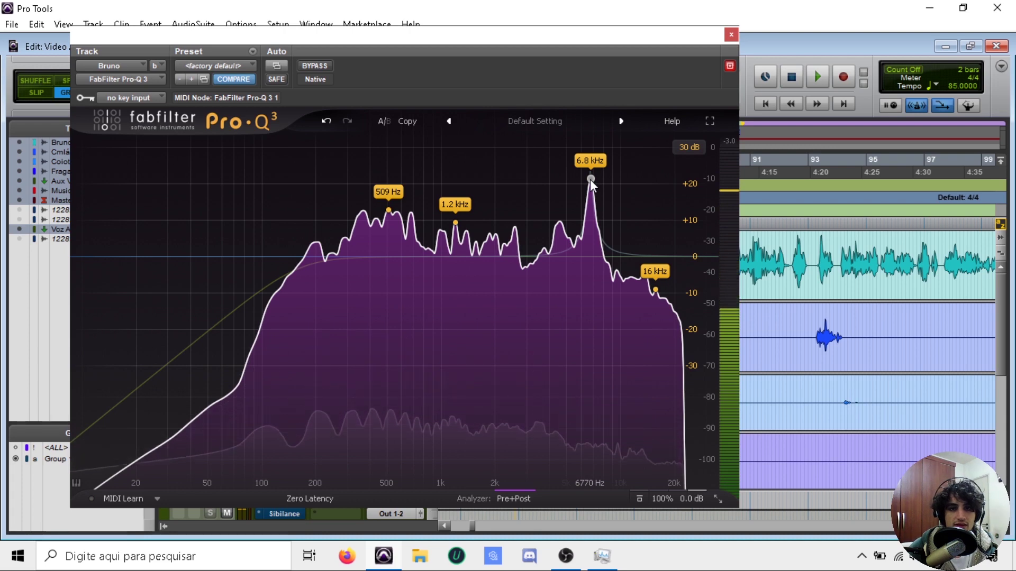
- Try a -30 dB bell cut at about 6835 Hz and delete both bell bands
drag(590, 179, 591, 365)
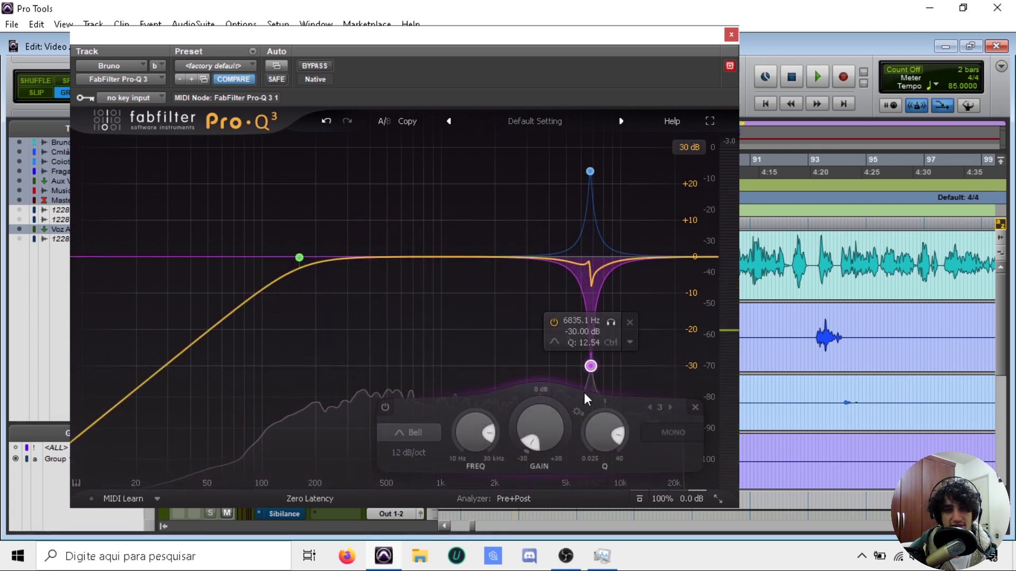
click(629, 323)
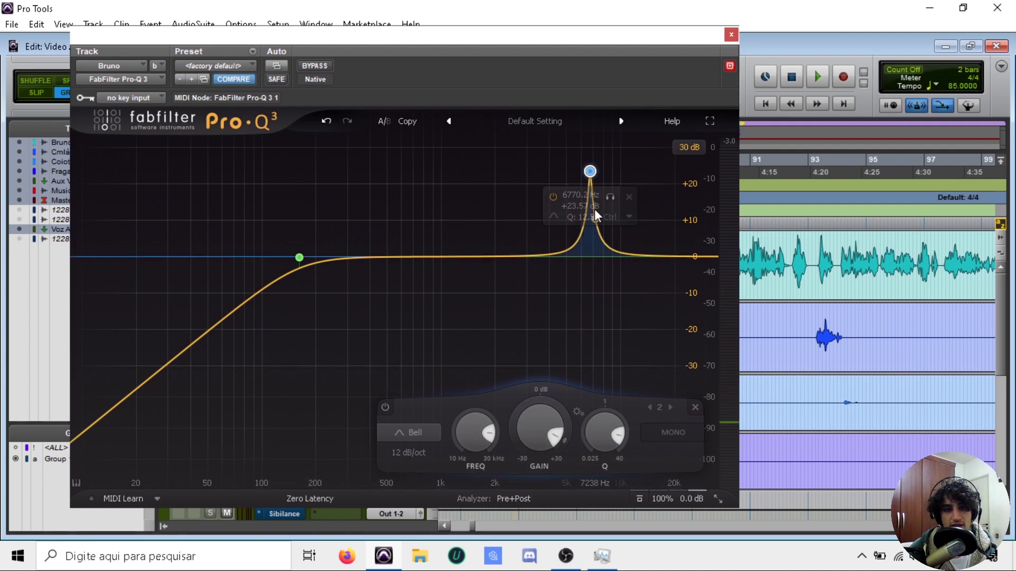
click(629, 197)
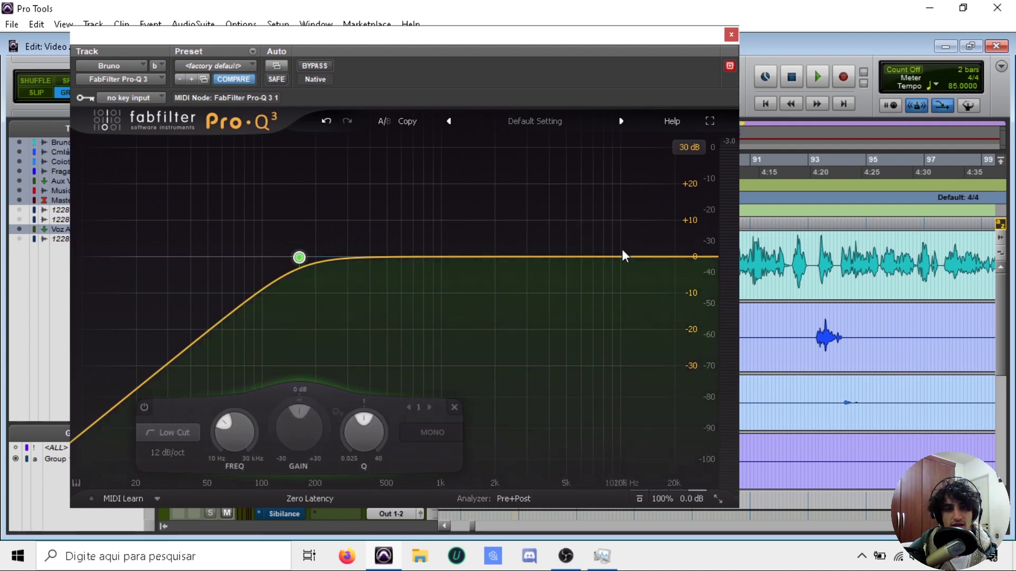
- Audition the voice and add a high shelf of about +6.5 dB at about 6642 Hz
key(space)
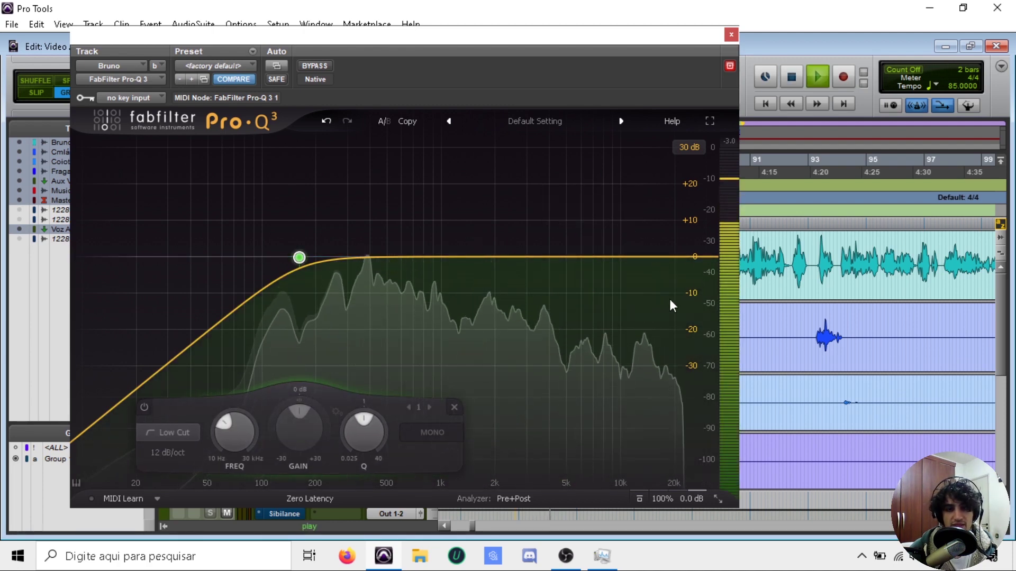
key(space)
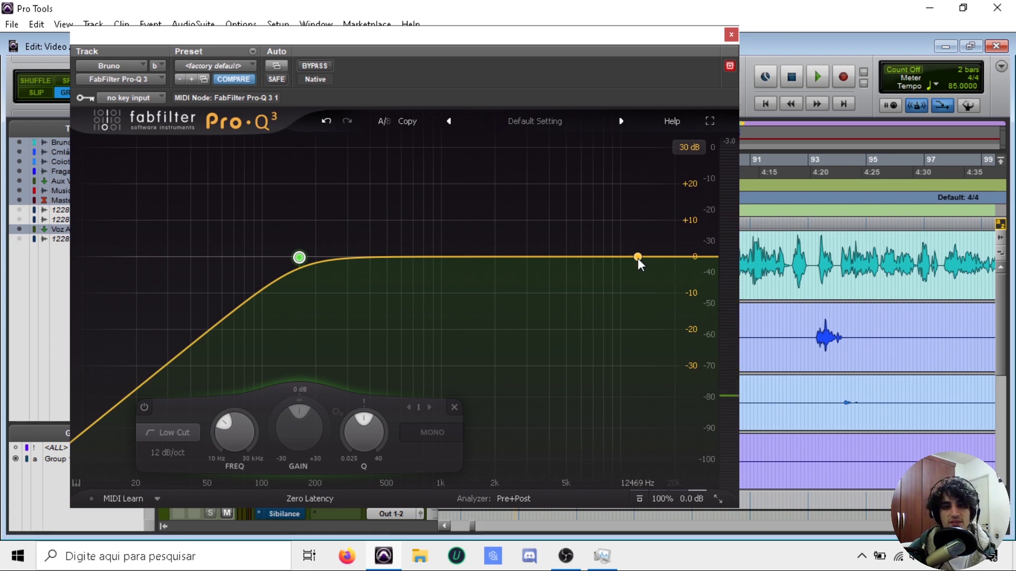
key(space)
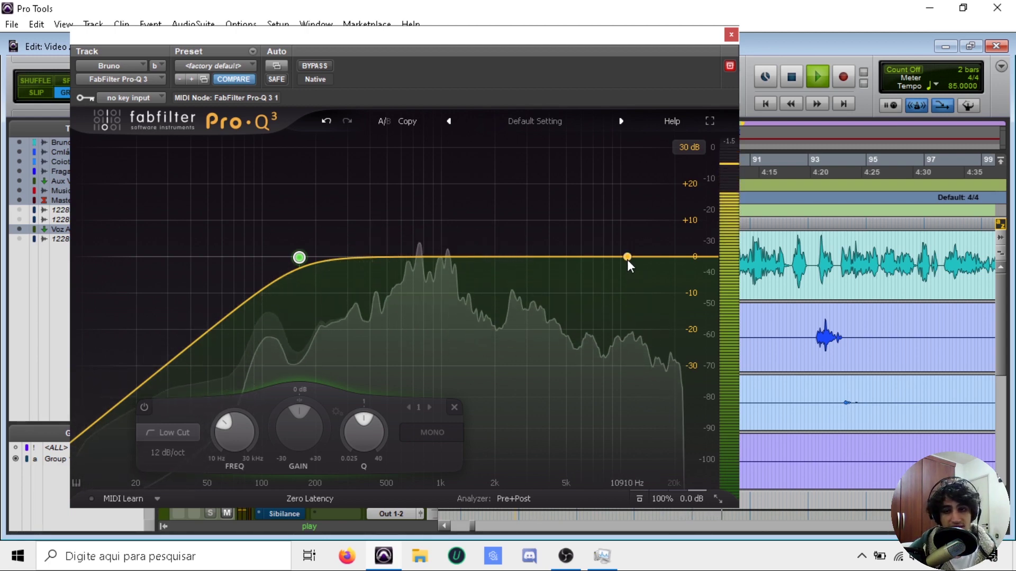
drag(621, 253, 586, 230)
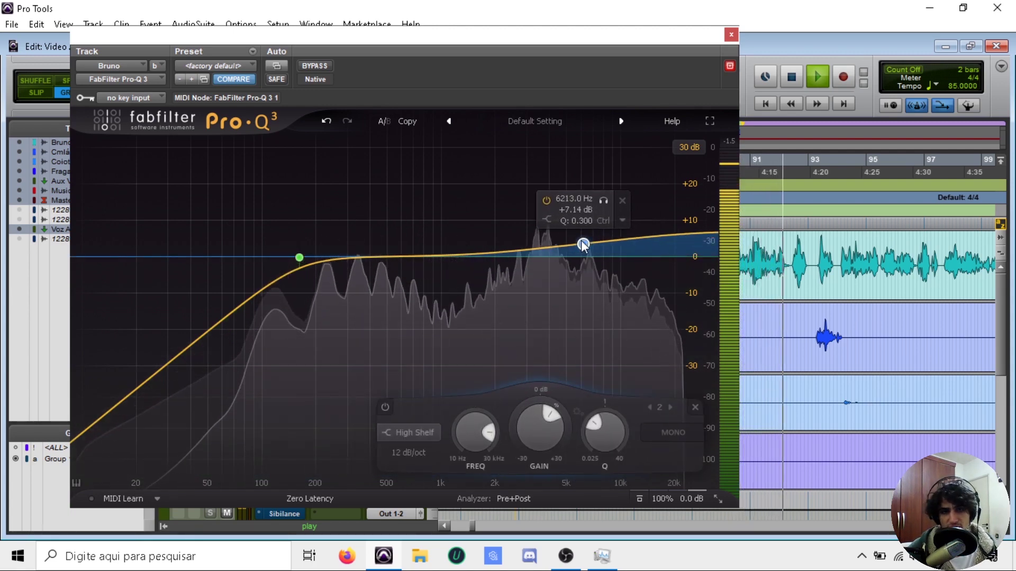
drag(583, 246, 589, 246)
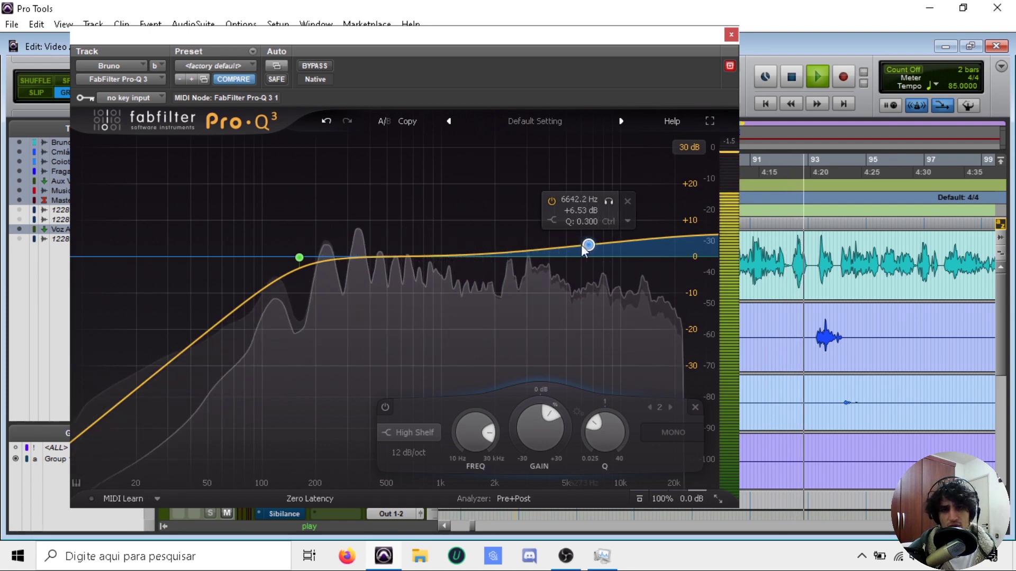
- Add a 12 dB/oct high cut at about 17581 Hz with Q 1.134 during playback and stop playback
click(715, 236)
drag(708, 259, 668, 253)
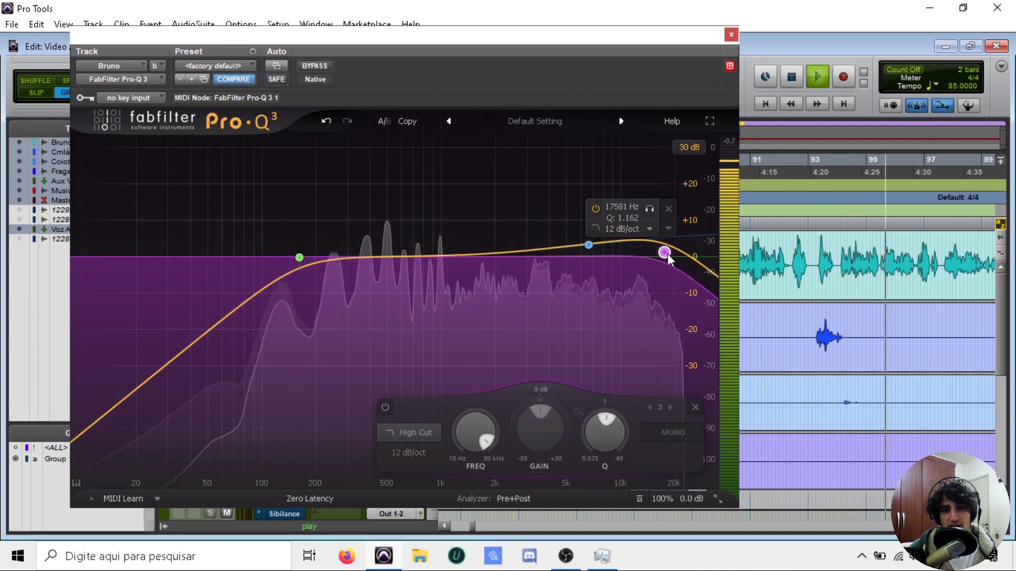
drag(664, 257, 663, 259)
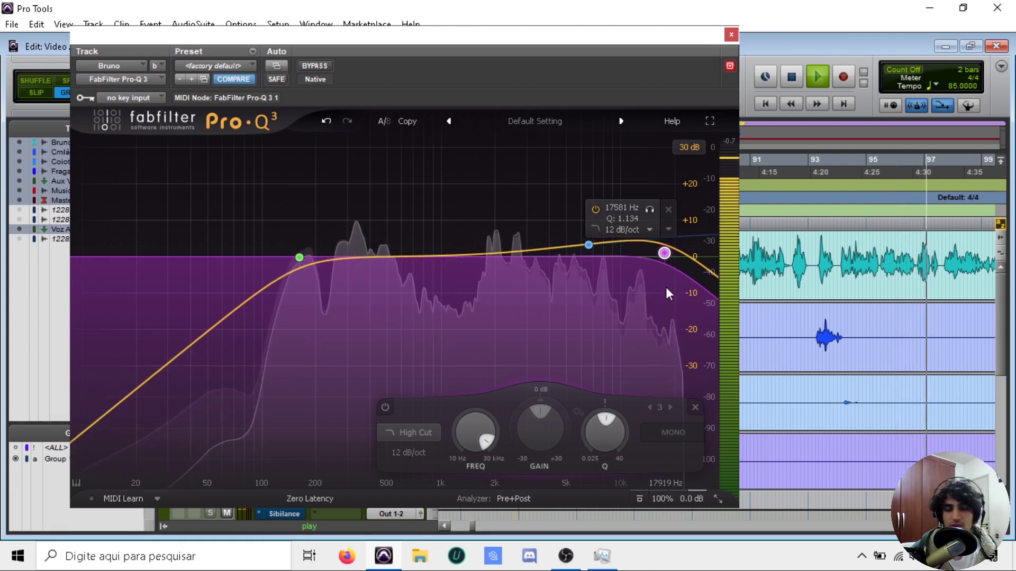
key(space)
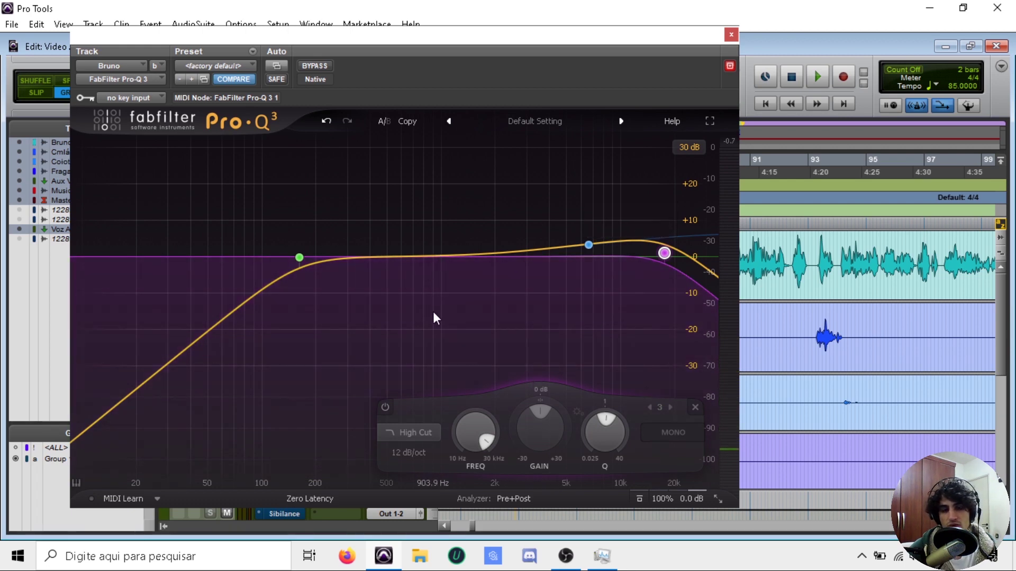
mouse_move(585, 247)
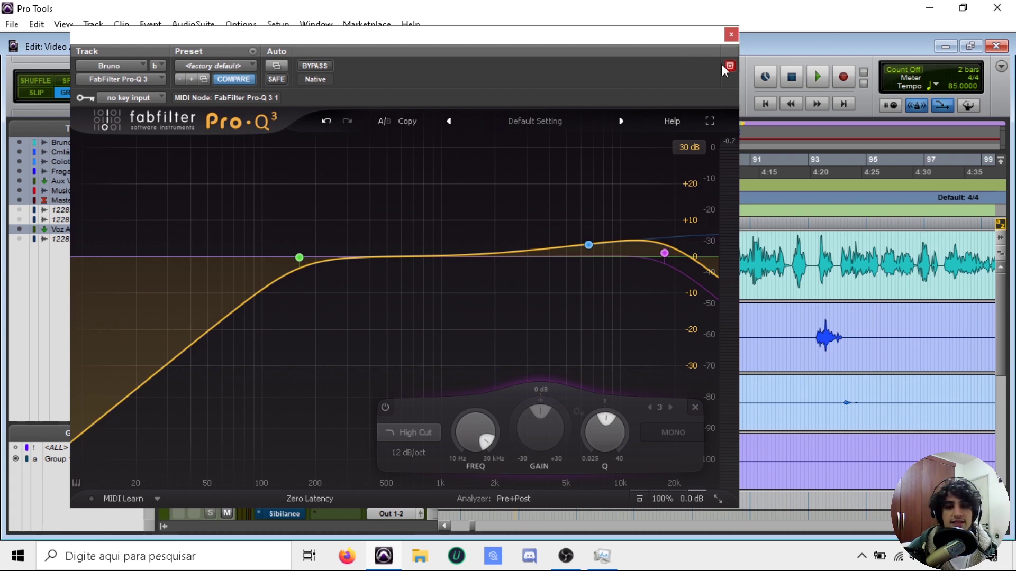
- Audition the equalized voice and move the Pro-Q 3 window aside to look through the timeline around bar 87
key(space)
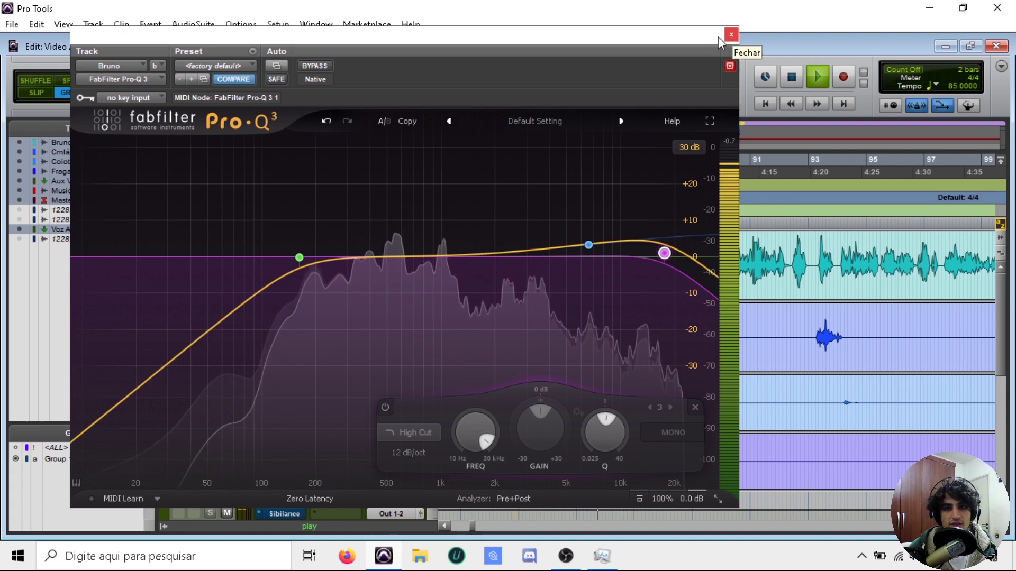
drag(462, 36, 652, 49)
drag(518, 35, 622, 42)
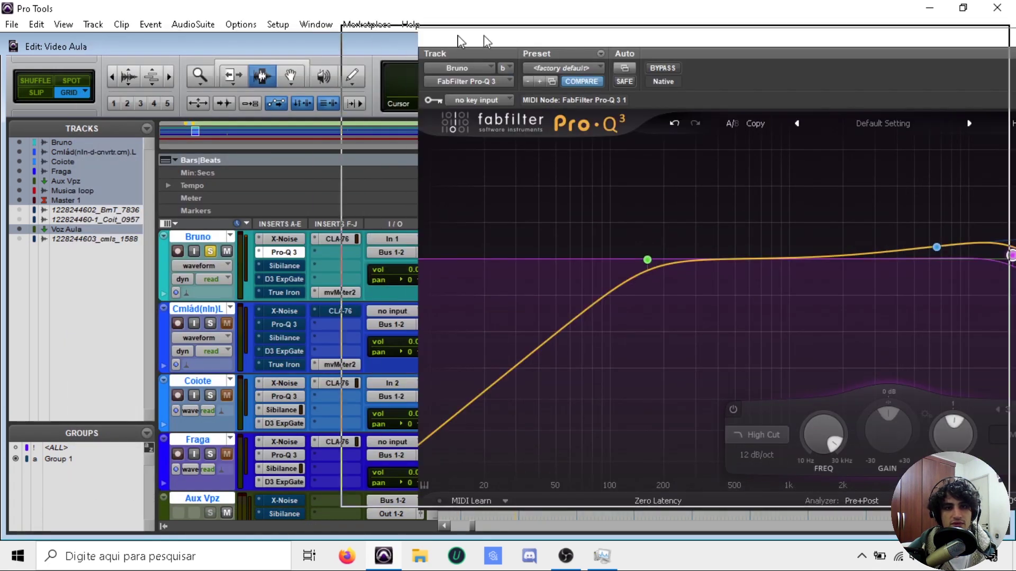
drag(529, 36, 300, 41)
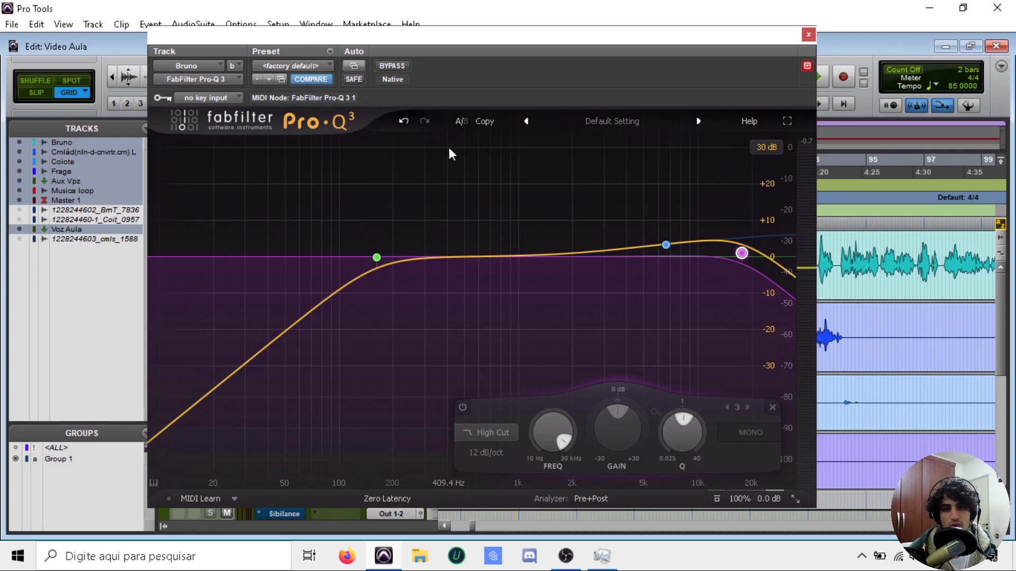
click(840, 221)
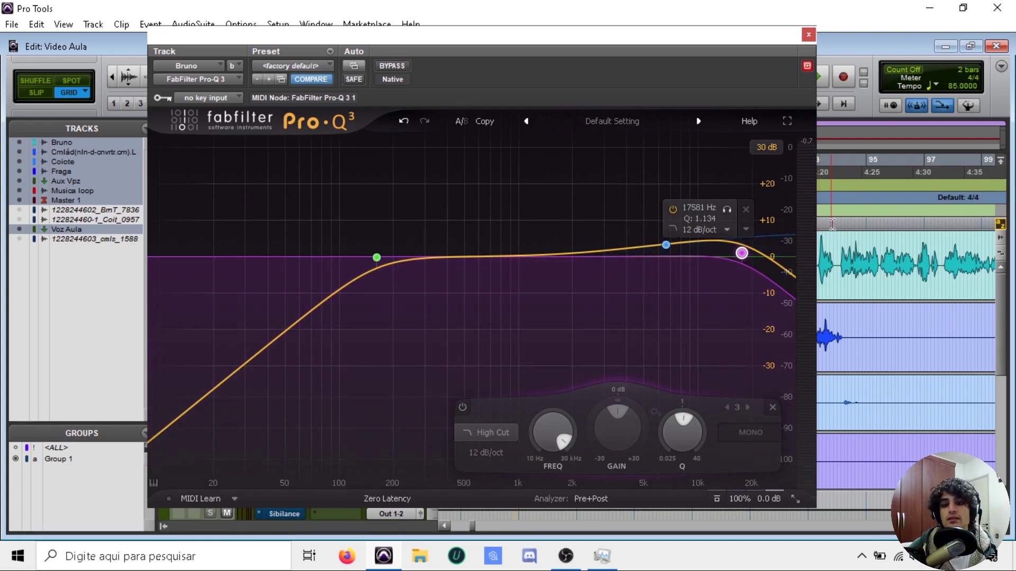
scroll(848, 247, left, 5)
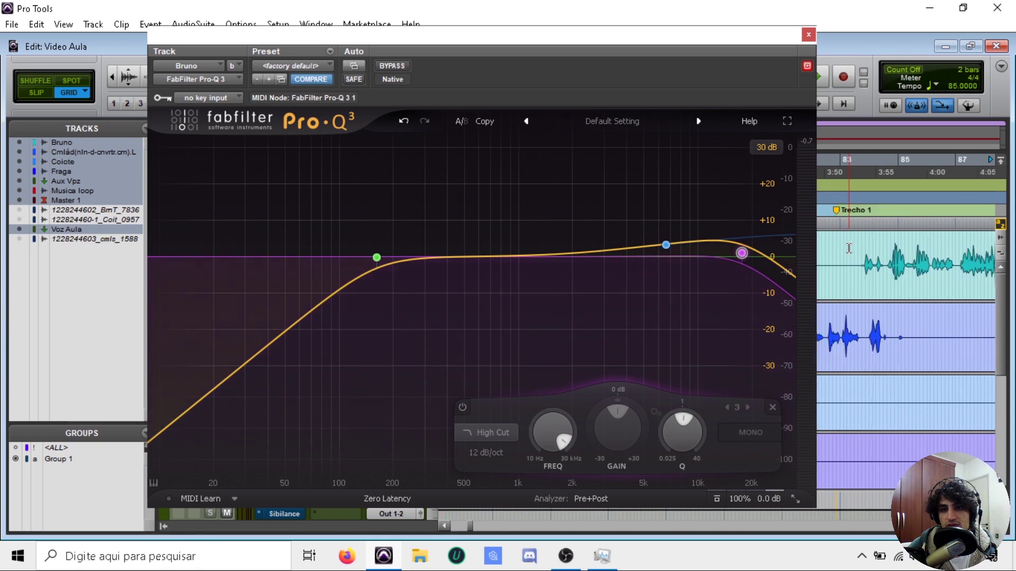
scroll(849, 247, right, 2)
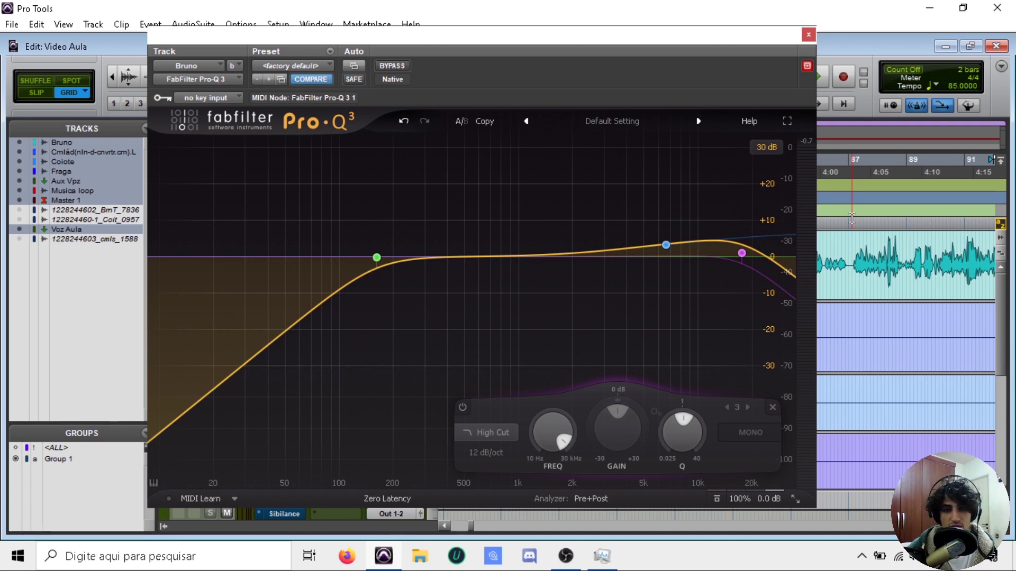
- Try a bell cut of about -23 dB at about 635 Hz with a strong upper-mid bell boost, and delete both bands
drag(482, 269, 482, 354)
drag(574, 278, 587, 181)
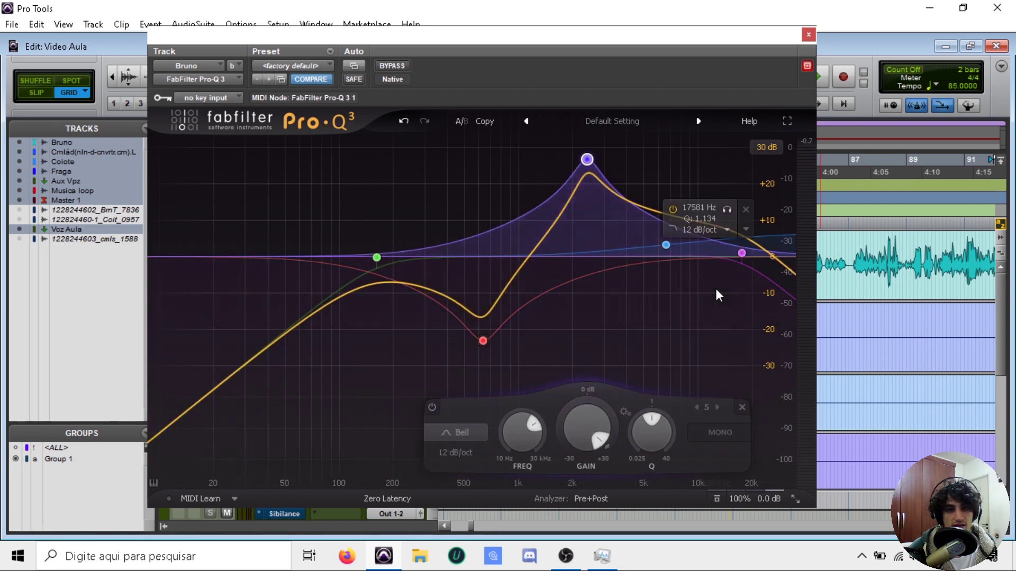
click(742, 407)
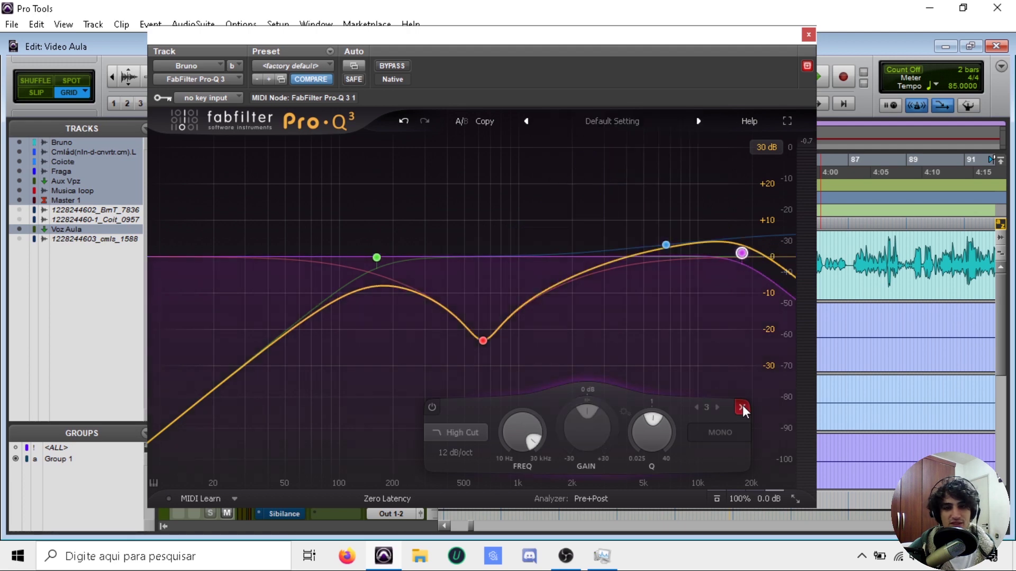
click(483, 341)
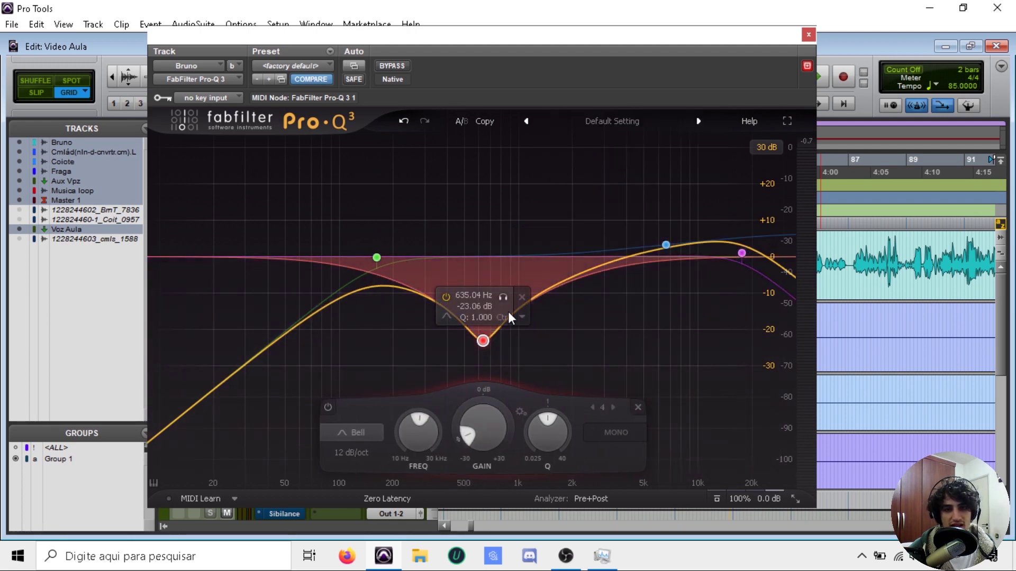
click(638, 408)
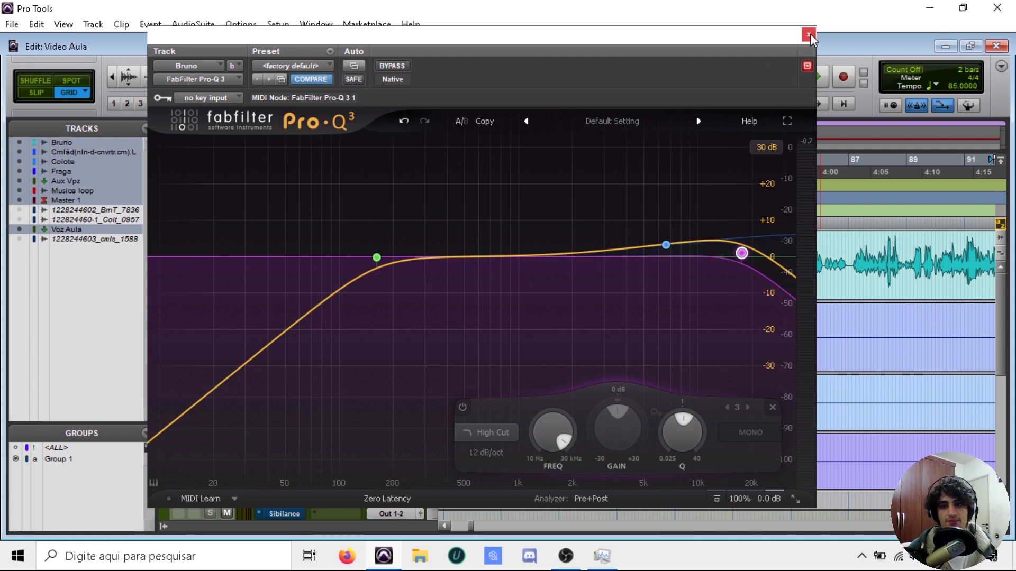
- Compare the voice with Pro-Q 3 bypassed and active during playback, and close the equalizer
click(392, 66)
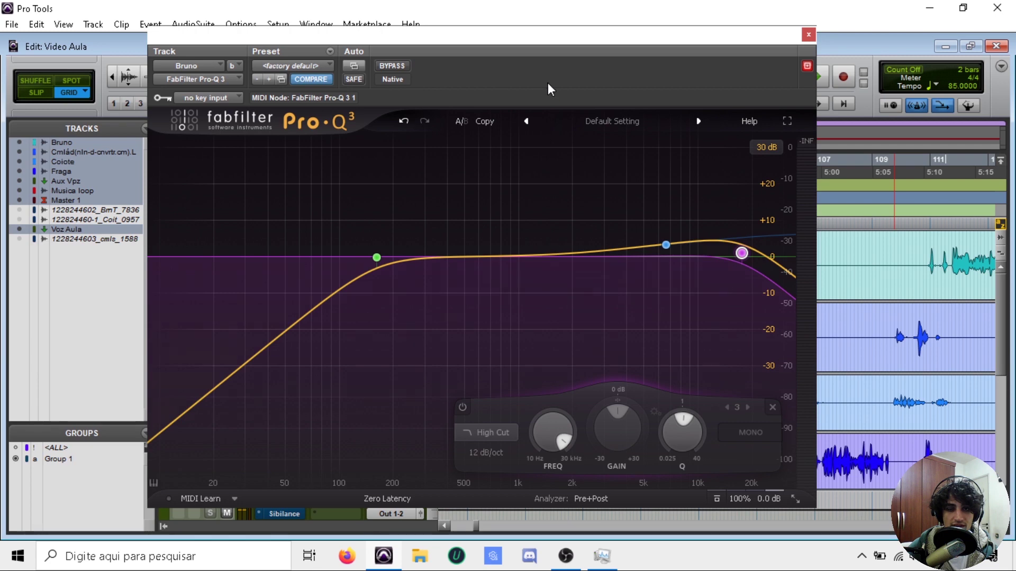
key(space)
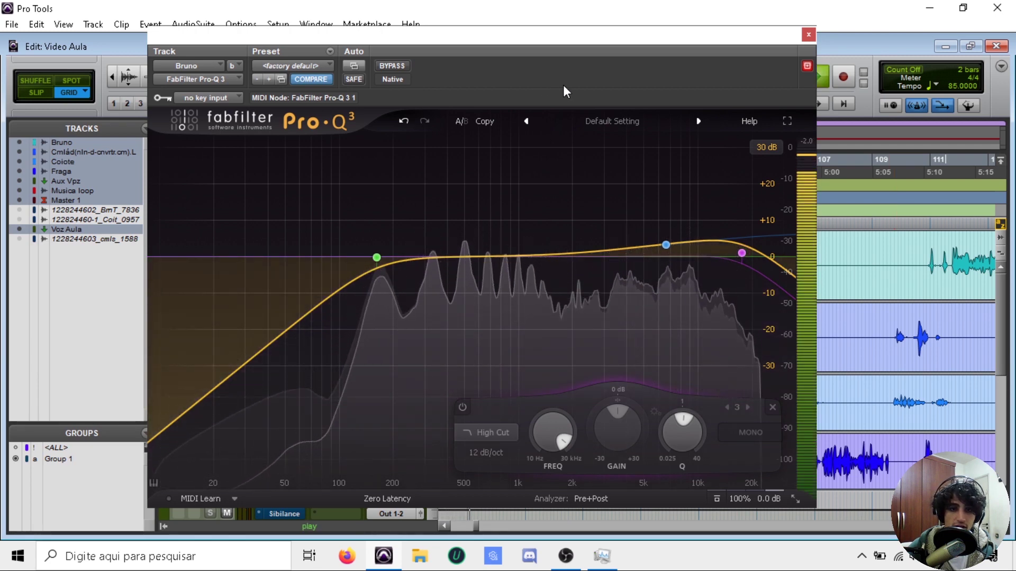
click(808, 35)
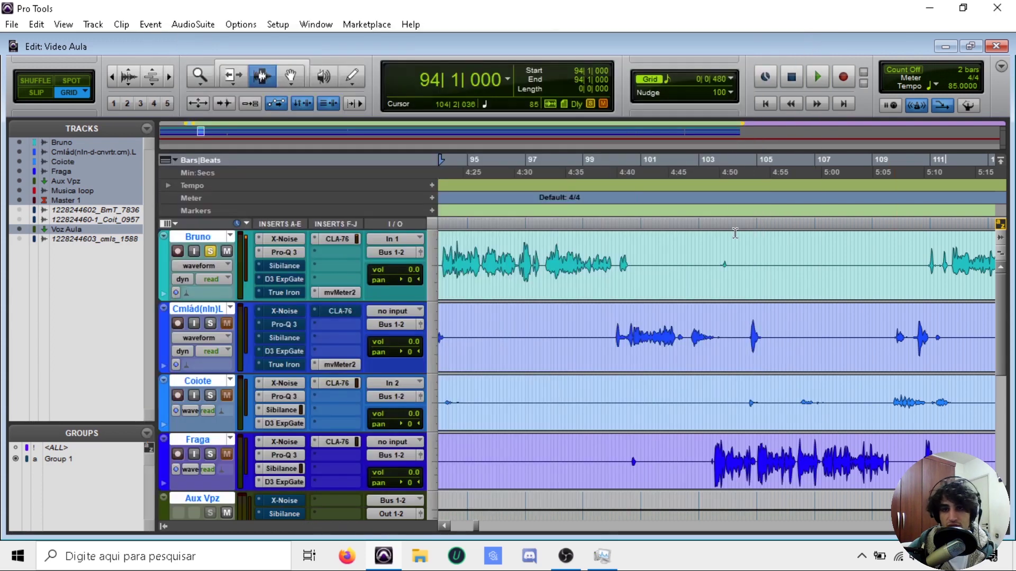
- Set the playback start to 83|4|000, just before the first voice track's speech after the Trecho 1 marker
scroll(713, 273, left, 2)
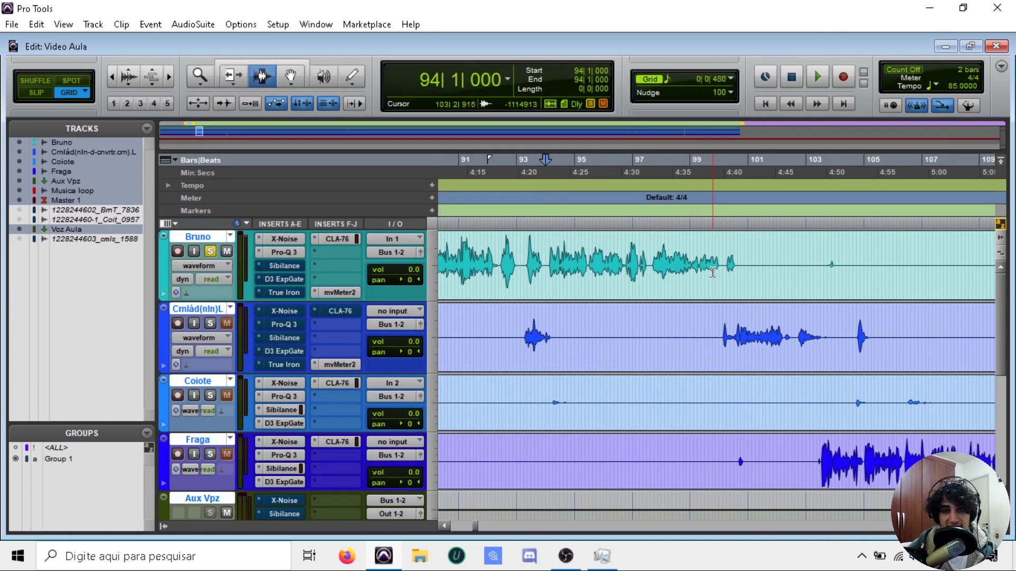
scroll(712, 273, right, 4)
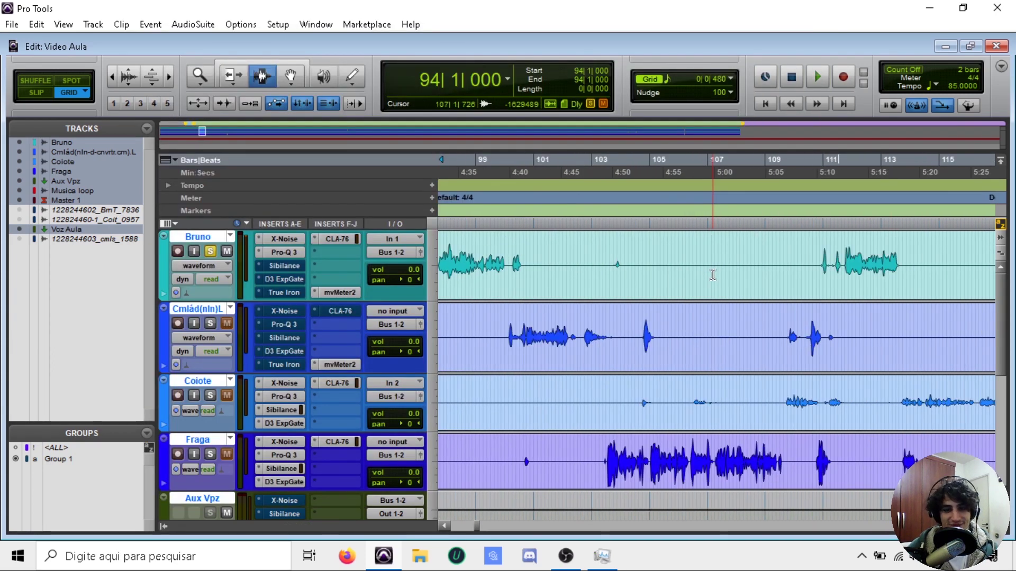
scroll(713, 275, left, 3)
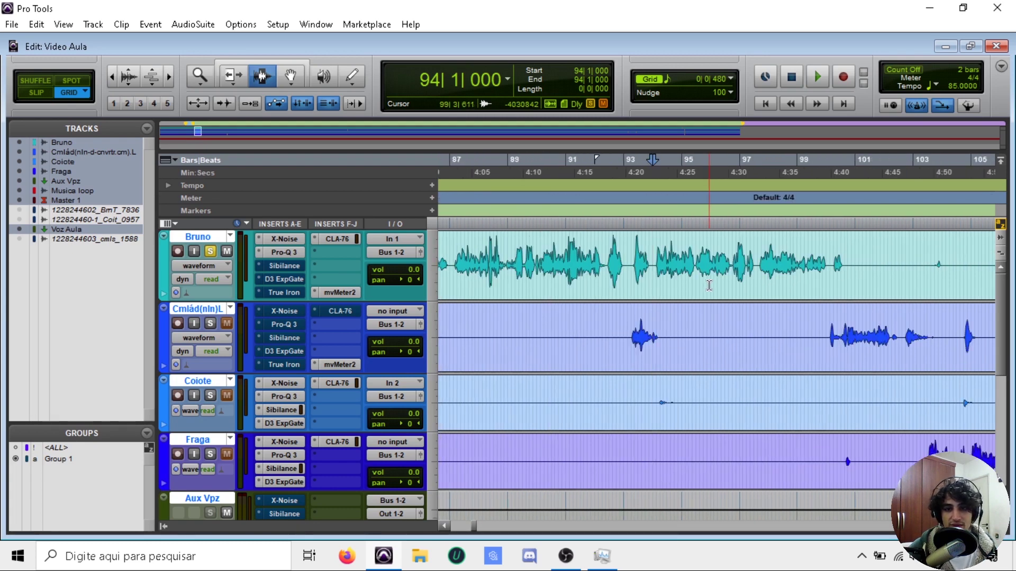
scroll(615, 259, left, 8)
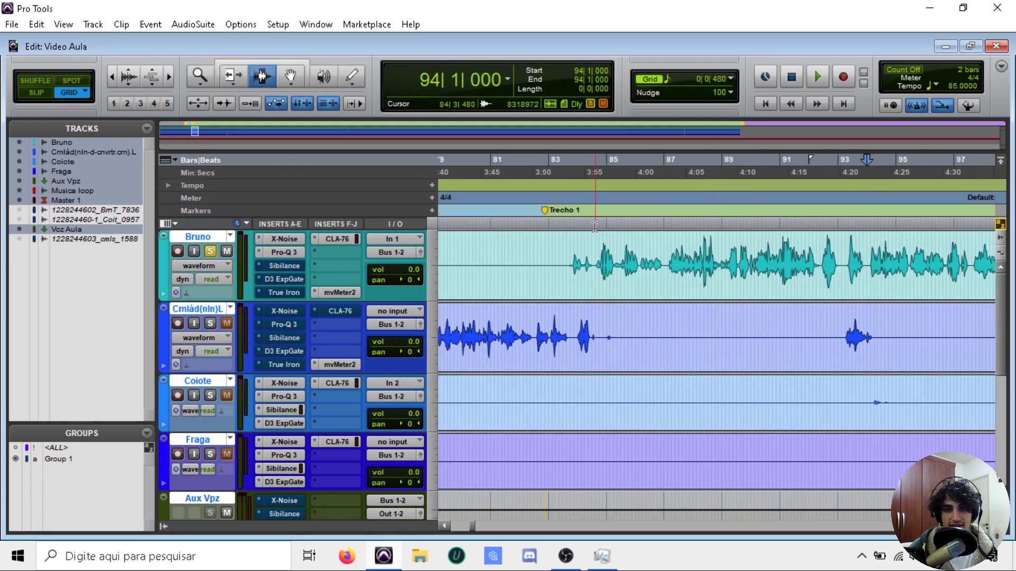
click(570, 224)
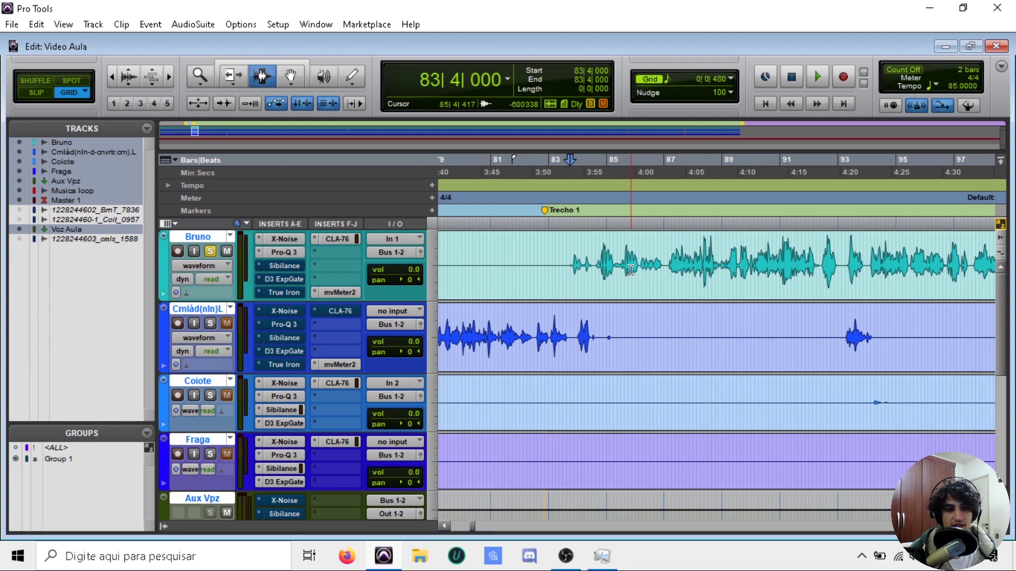
- Activate Sibilance on the first voice track, audition its de-essing from 87|2|000 and close its window
click(281, 265)
drag(385, 39, 292, 39)
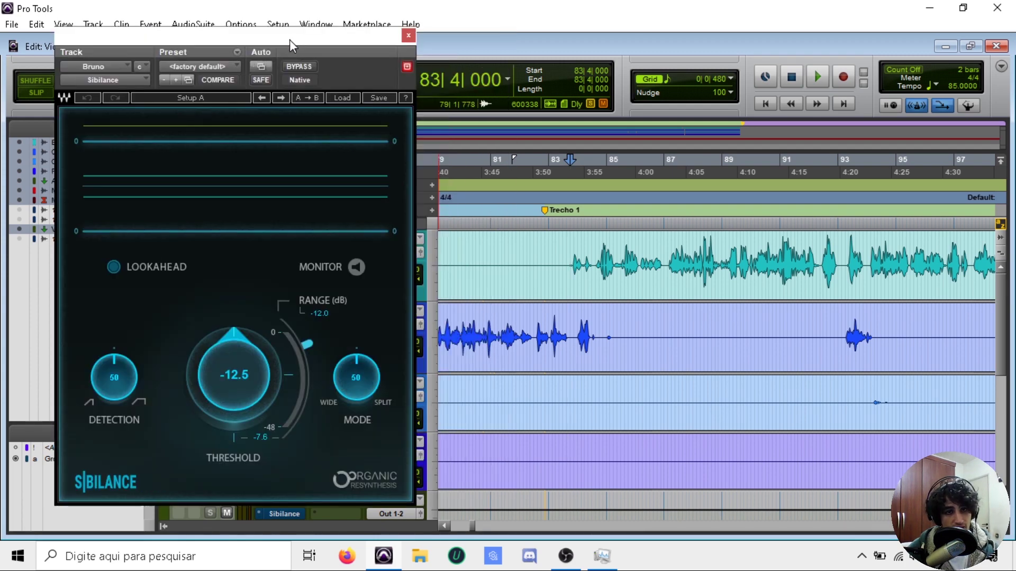
click(667, 223)
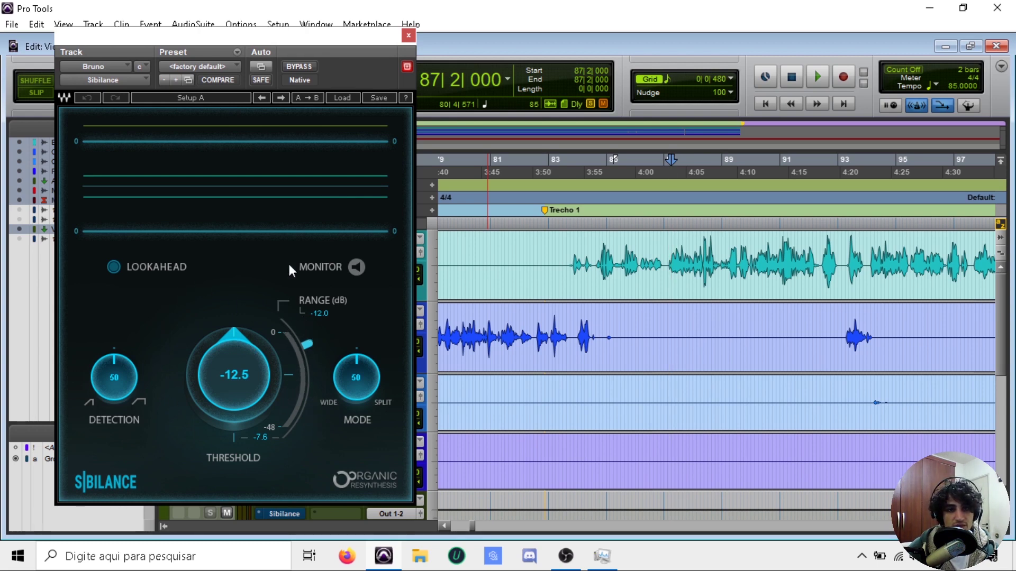
key(space)
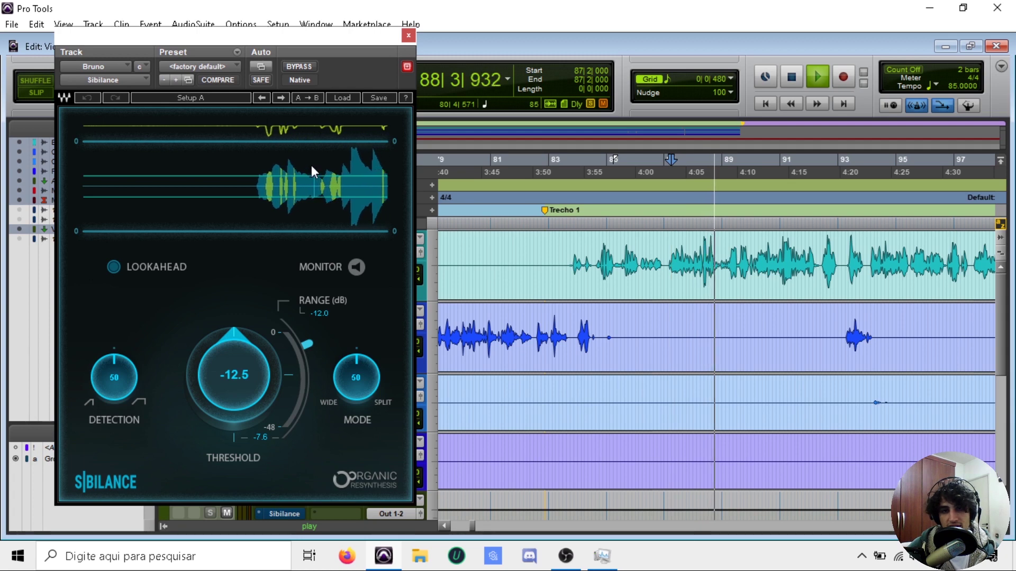
key(space)
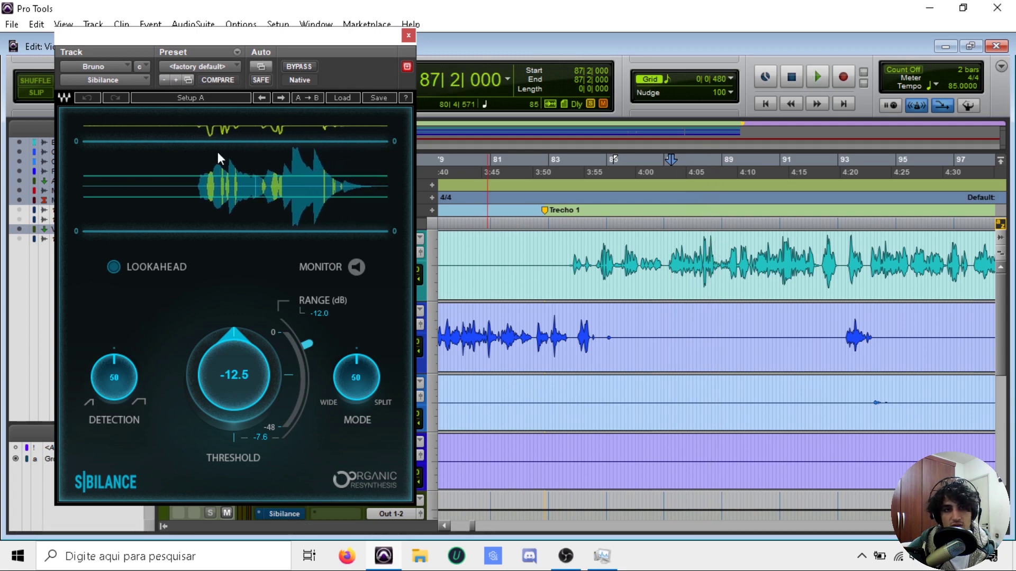
click(409, 36)
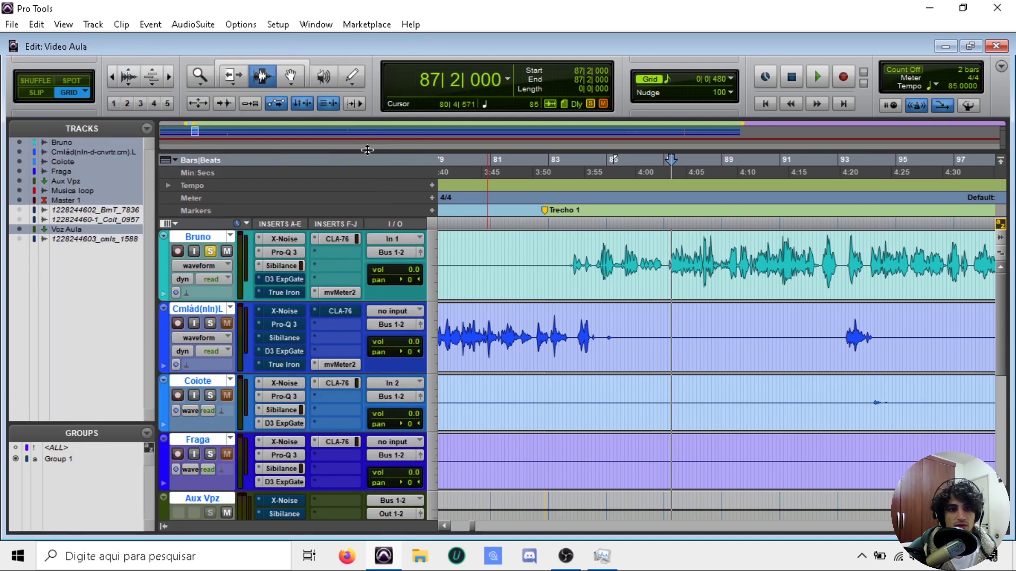
click(279, 266)
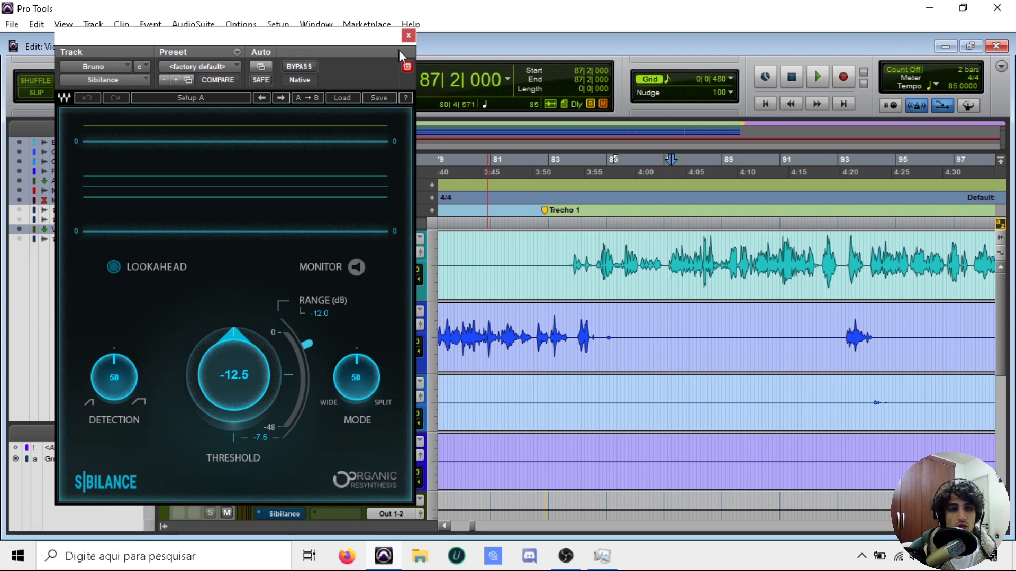
click(408, 37)
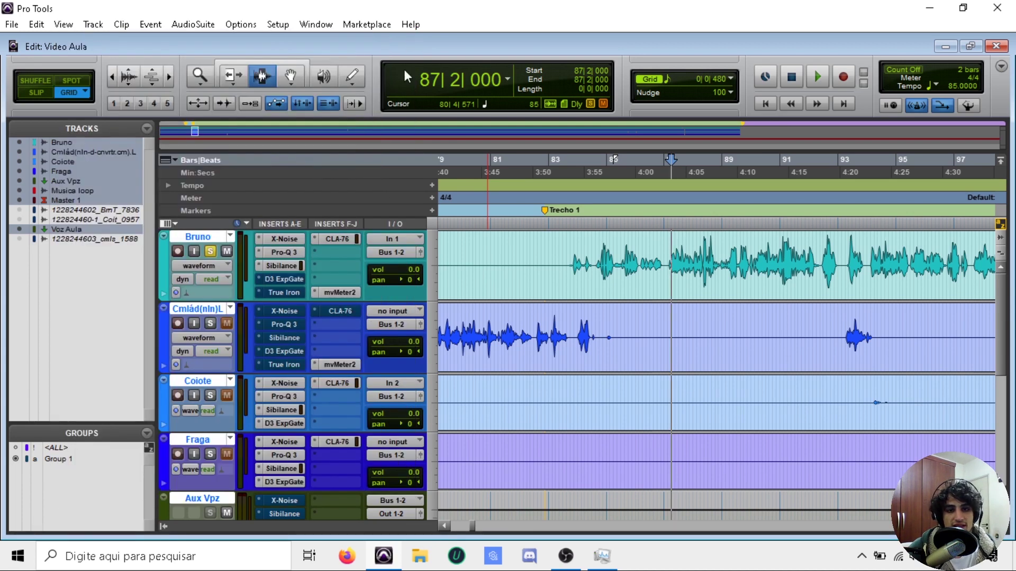
- Replace Sibilance on the first voice track with the TR5 De Esser (mono) dynamics plug-in
click(258, 267)
mouse_move(304, 288)
mouse_move(379, 303)
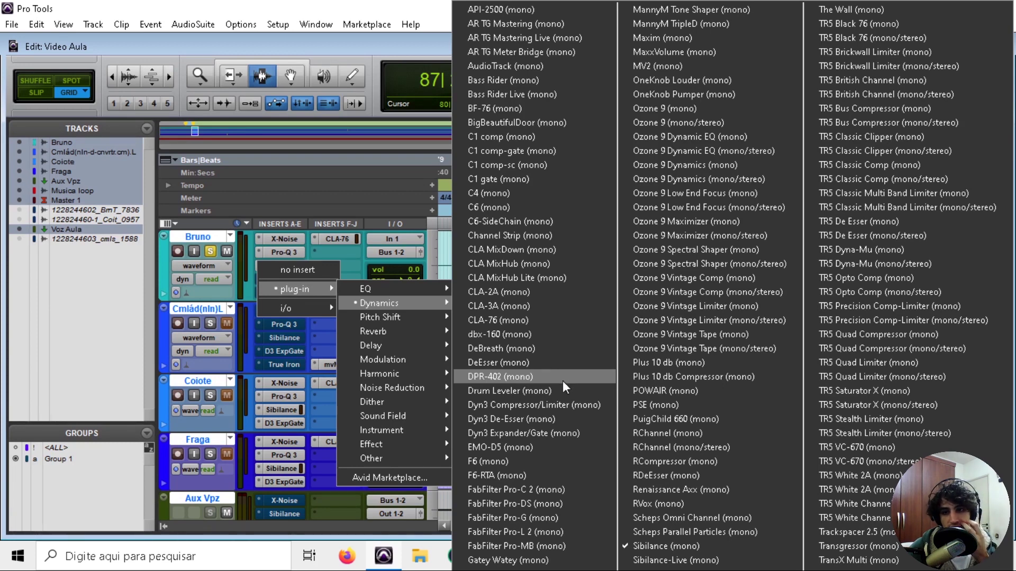
click(932, 222)
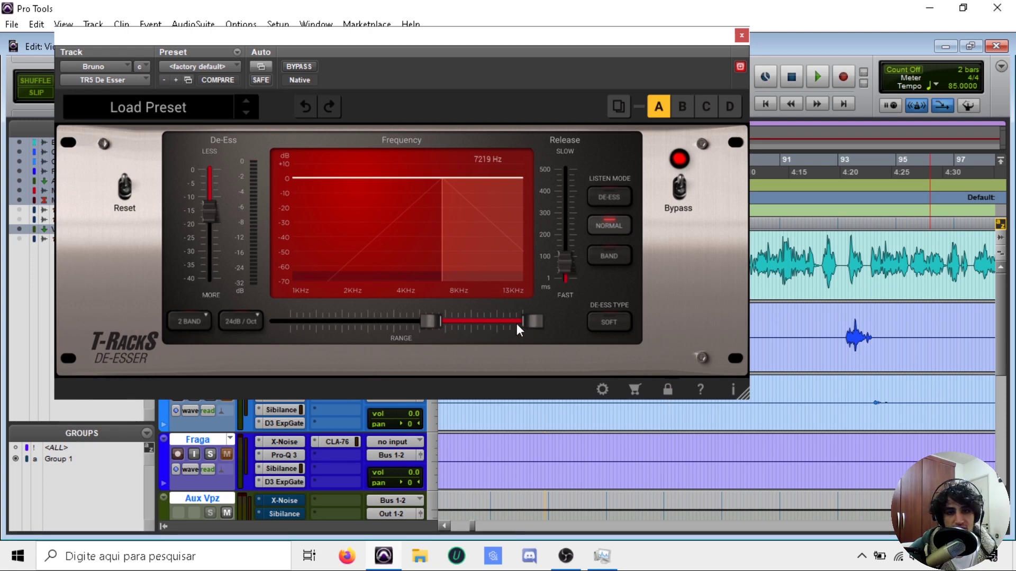
- Try the TR5 De Esser at 6631 Hz with De-Ess at about -30 during playback, and close its window
drag(430, 322, 445, 343)
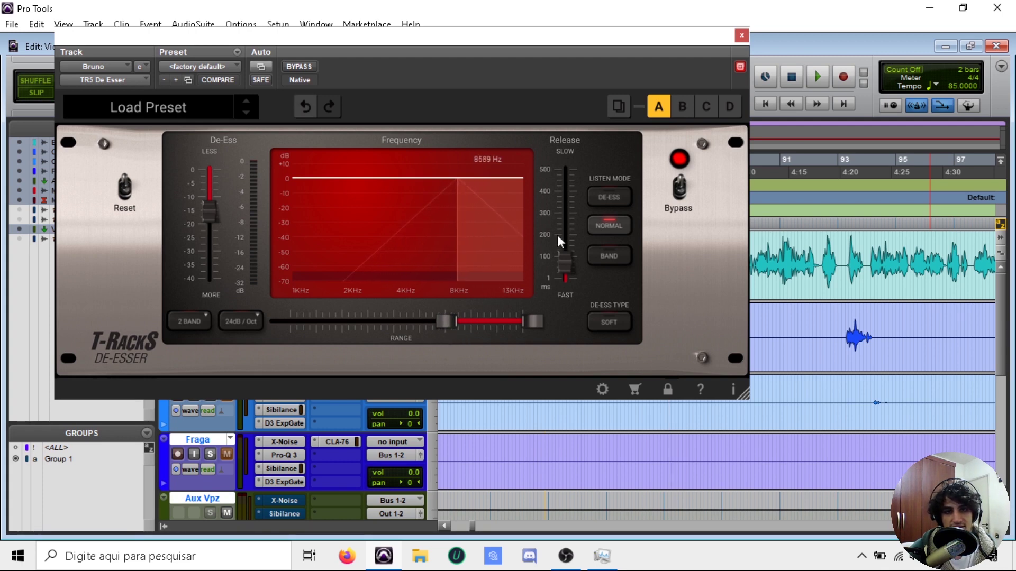
key(space)
drag(445, 321, 423, 322)
drag(212, 206, 209, 249)
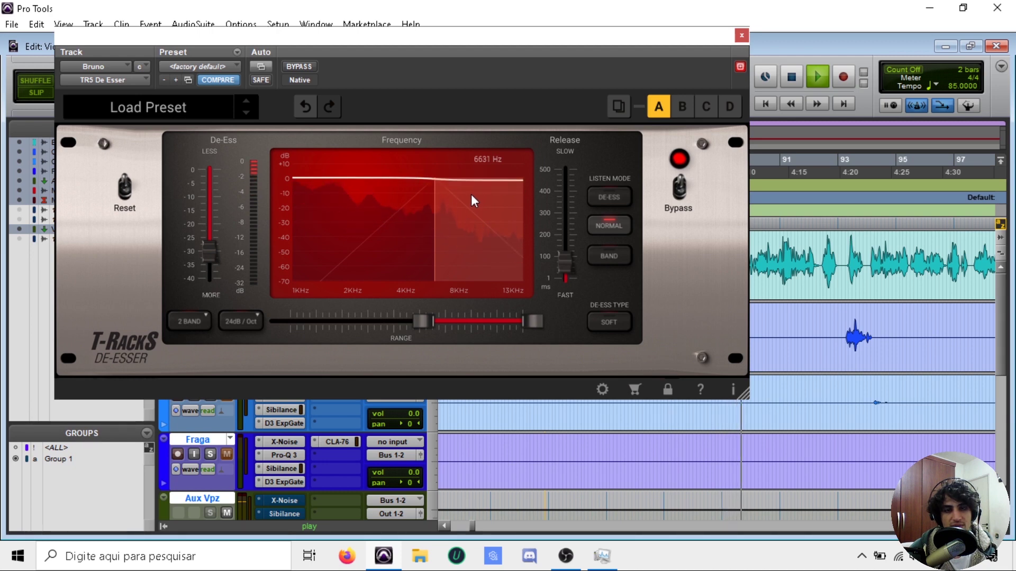
key(space)
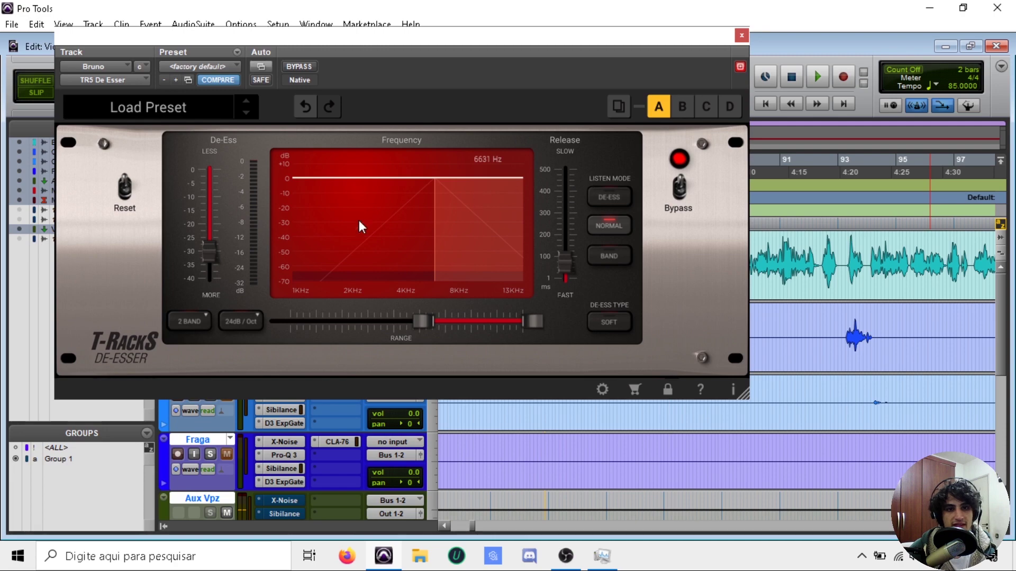
click(742, 36)
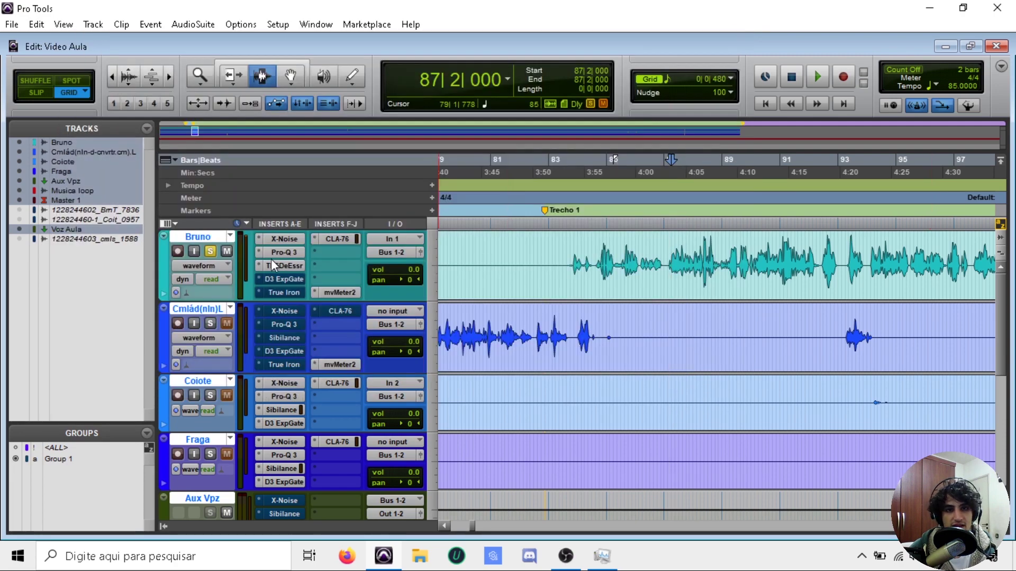
- Load Sibilance (mono) into the third insert slot of the first voice track
click(258, 266)
mouse_move(296, 287)
mouse_move(402, 304)
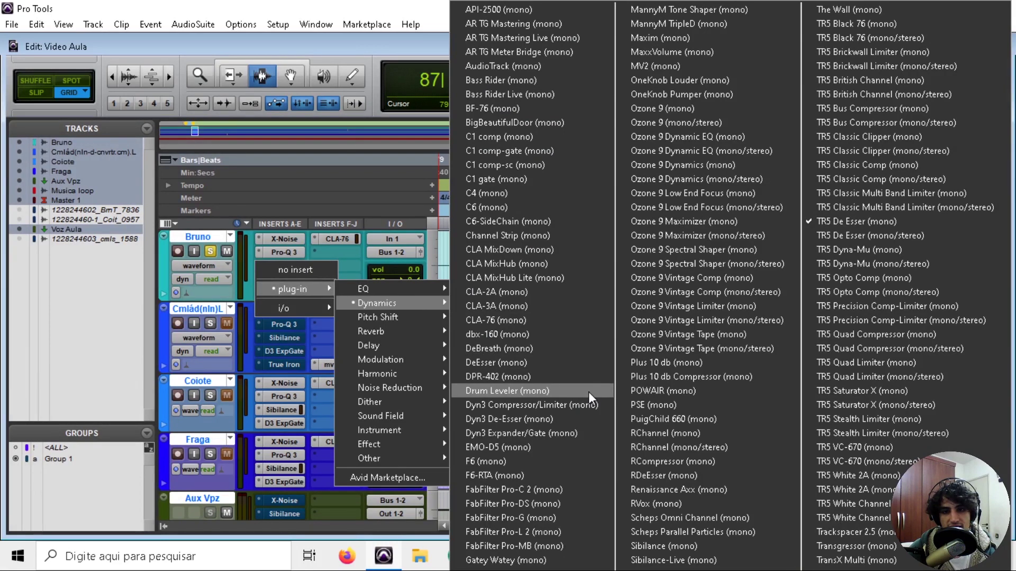
key(Escape)
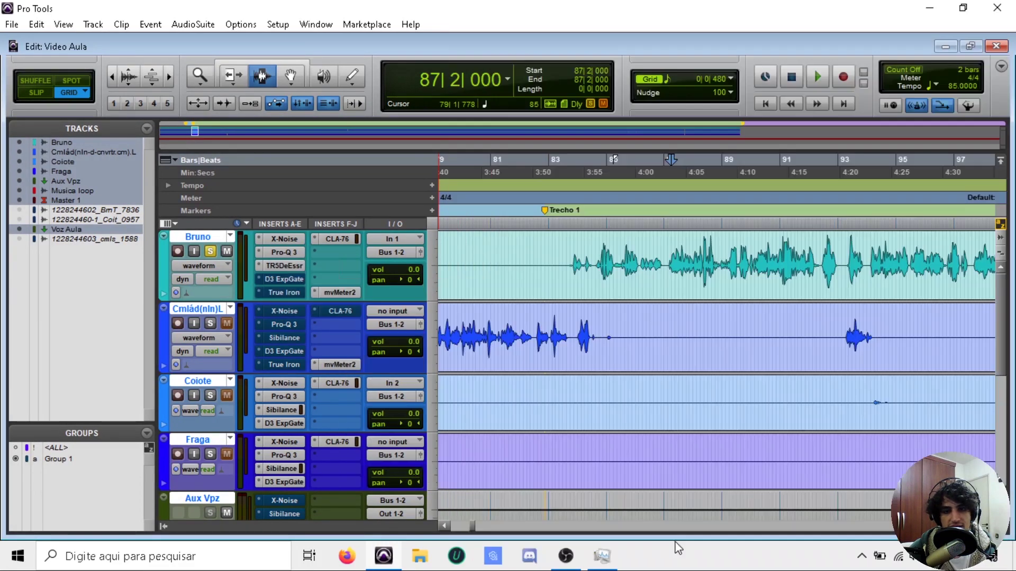
- Set Sibilance's threshold to -17.9 and its range to -17.2 dB while auditioning the first voice track
drag(231, 344, 231, 373)
key(space)
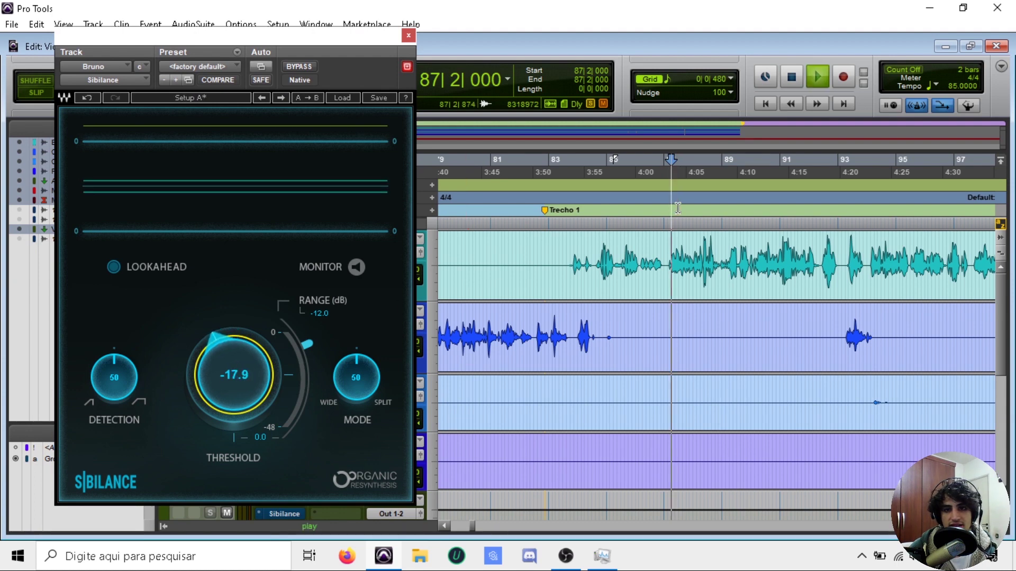
drag(307, 345, 312, 358)
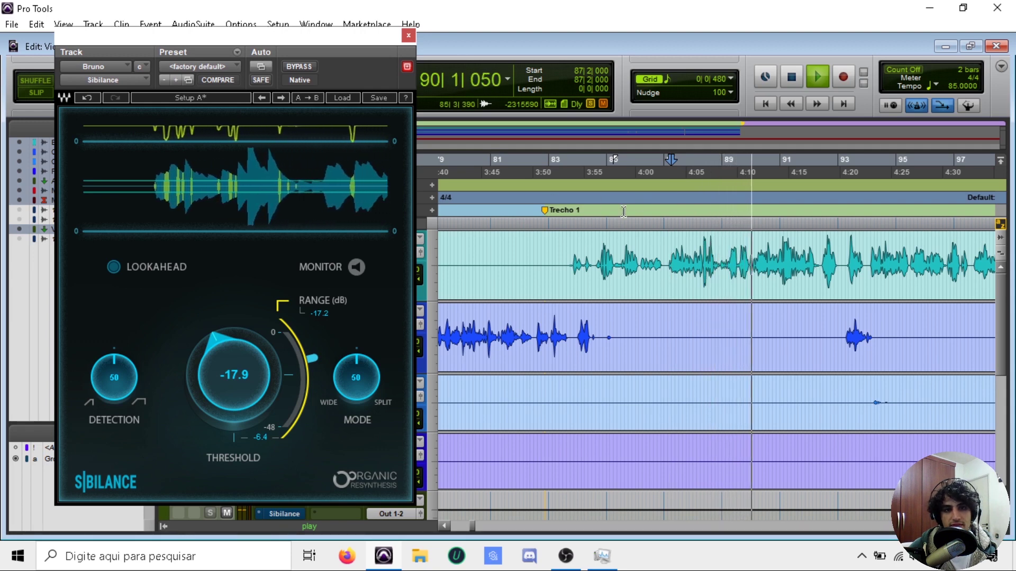
- Compare the first voice track with Sibilance bypassed and active during playback, and close the plug-in window
key(space)
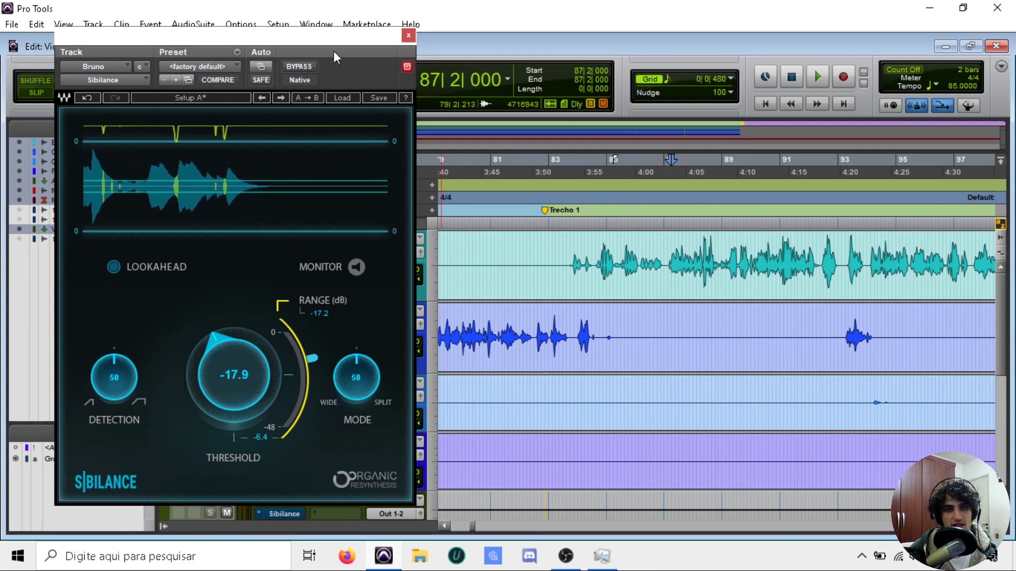
drag(296, 40, 257, 38)
click(260, 65)
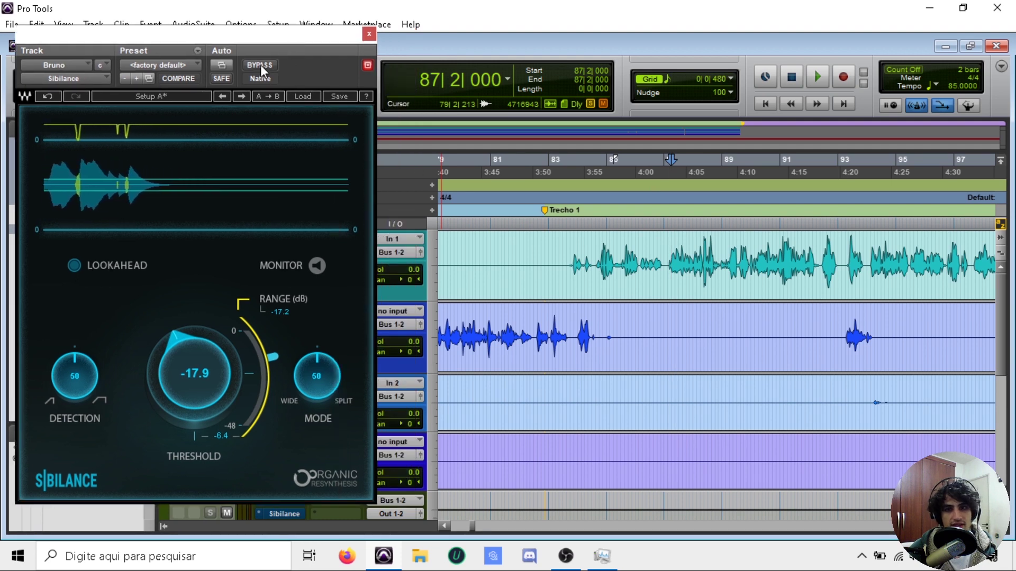
key(space)
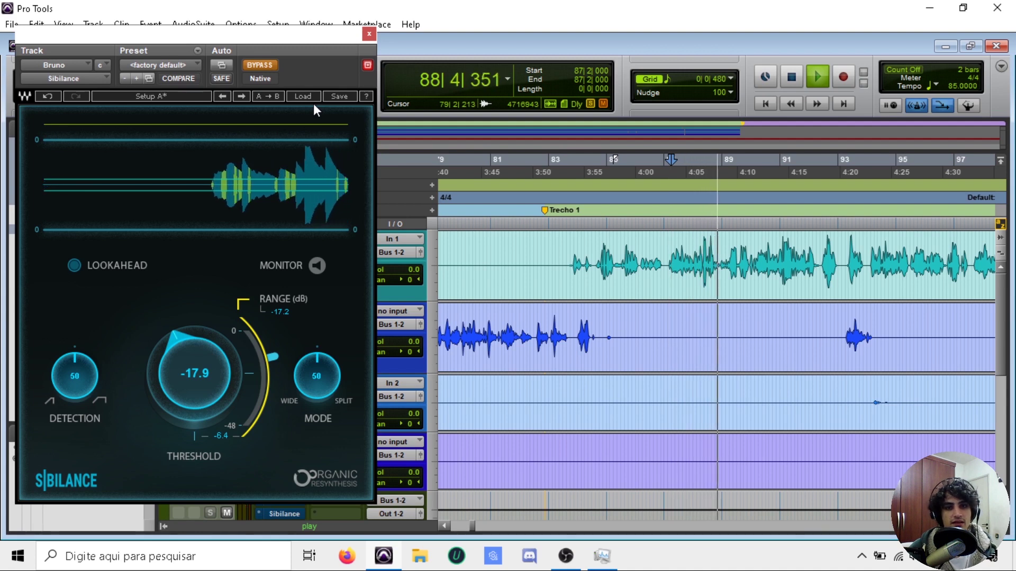
key(space)
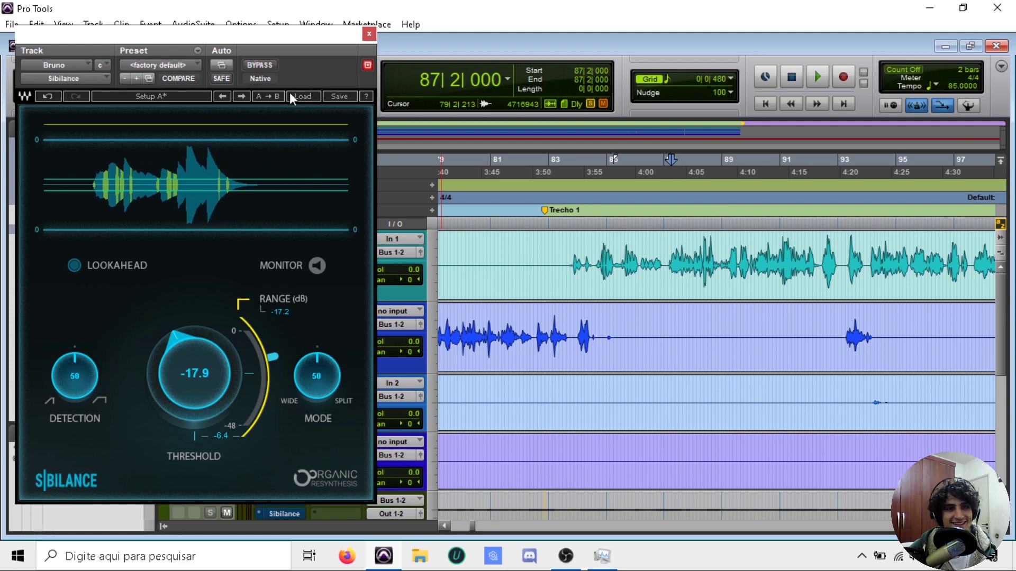
key(space)
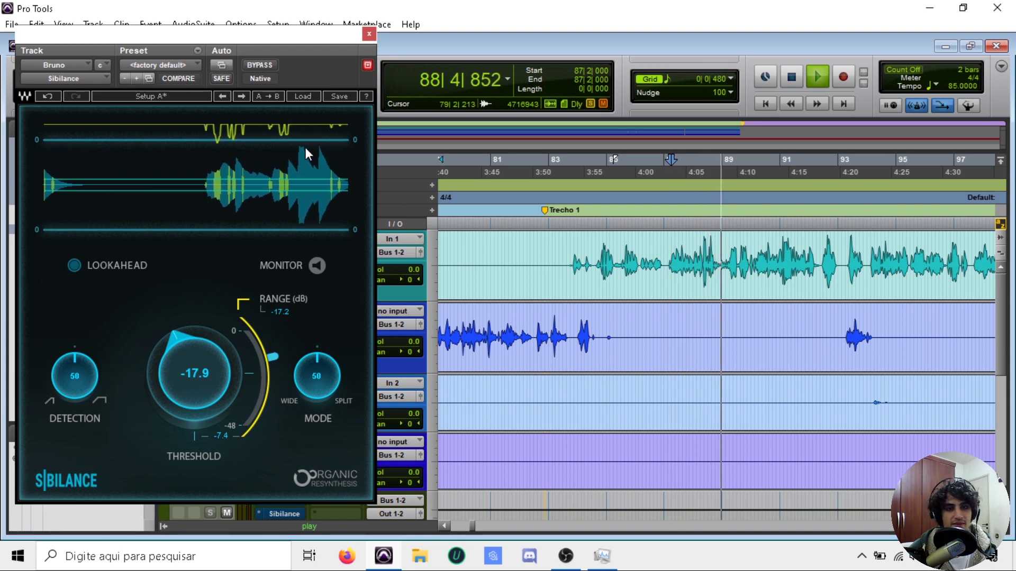
key(space)
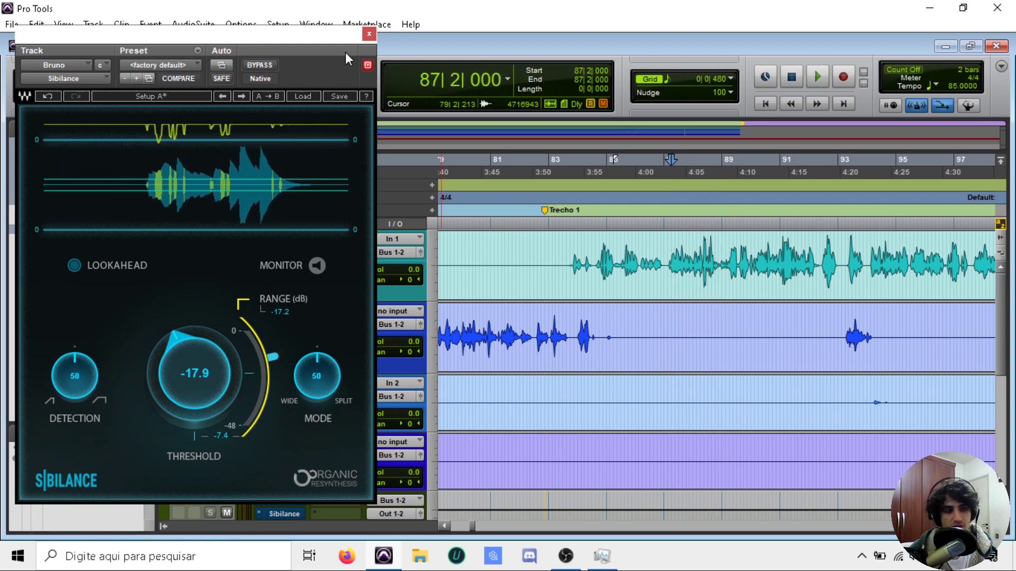
click(369, 34)
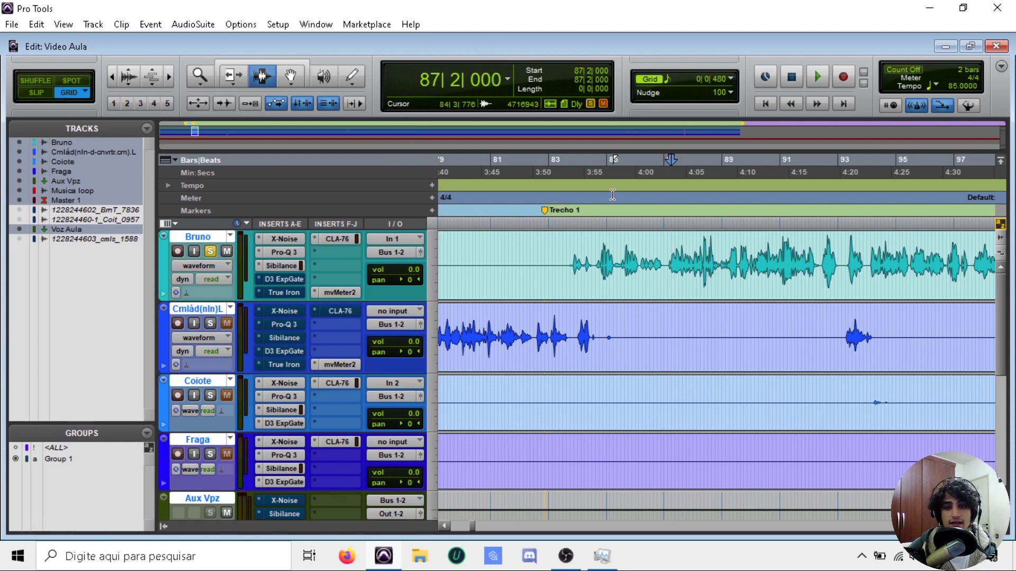
- Open the Expander/Gate on the first voice track and set its threshold to -39.5 dB
scroll(594, 236, left, 2)
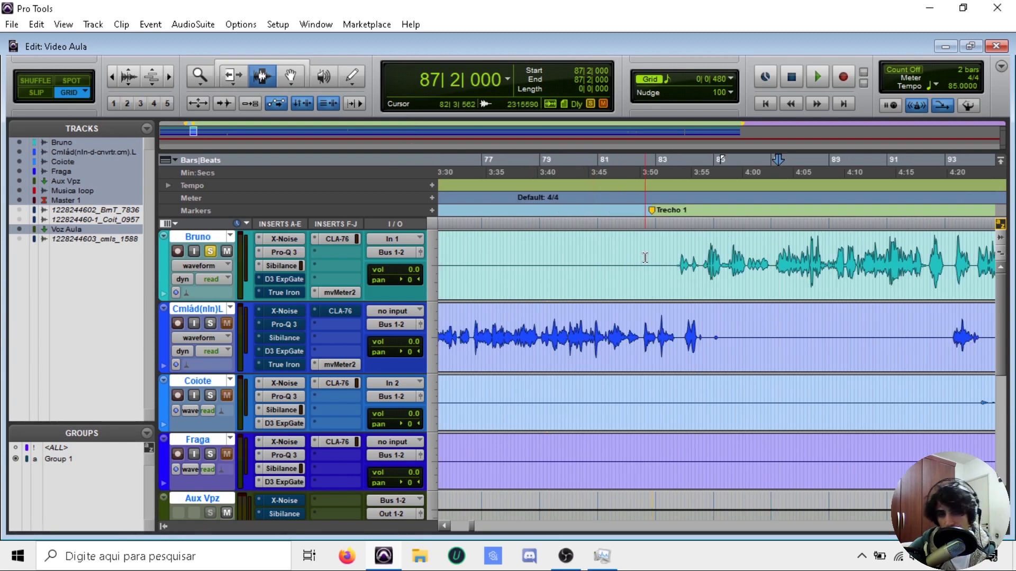
scroll(645, 255, down, 1)
click(701, 261)
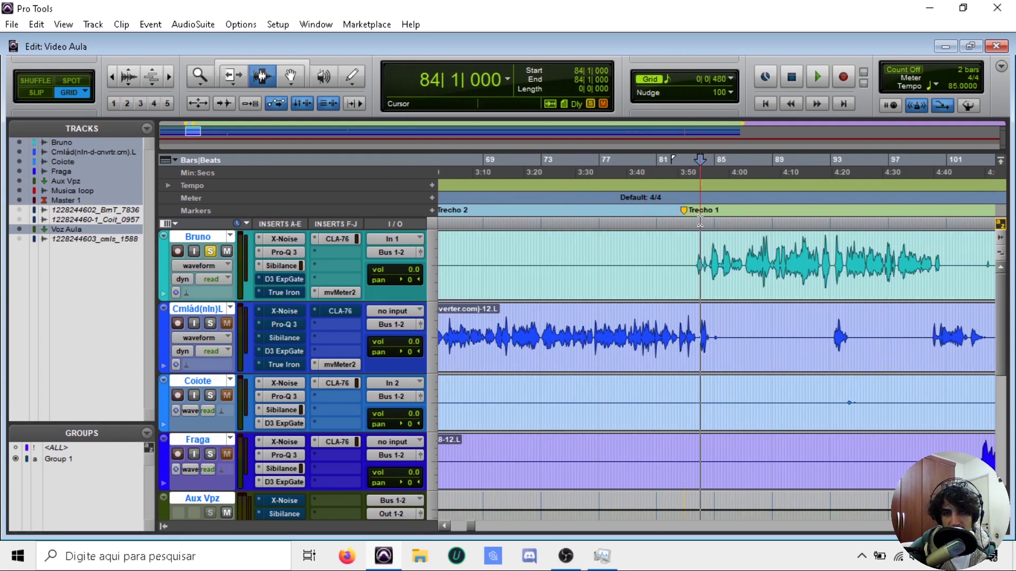
scroll(698, 263, up, 1)
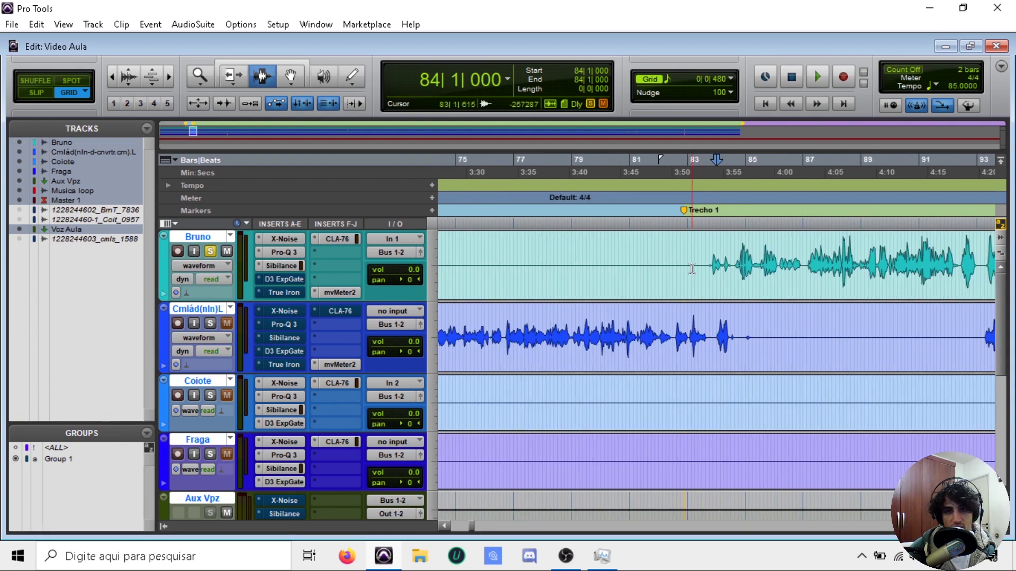
scroll(692, 270, right, 1)
scroll(692, 270, up, 1)
scroll(692, 269, right, 1)
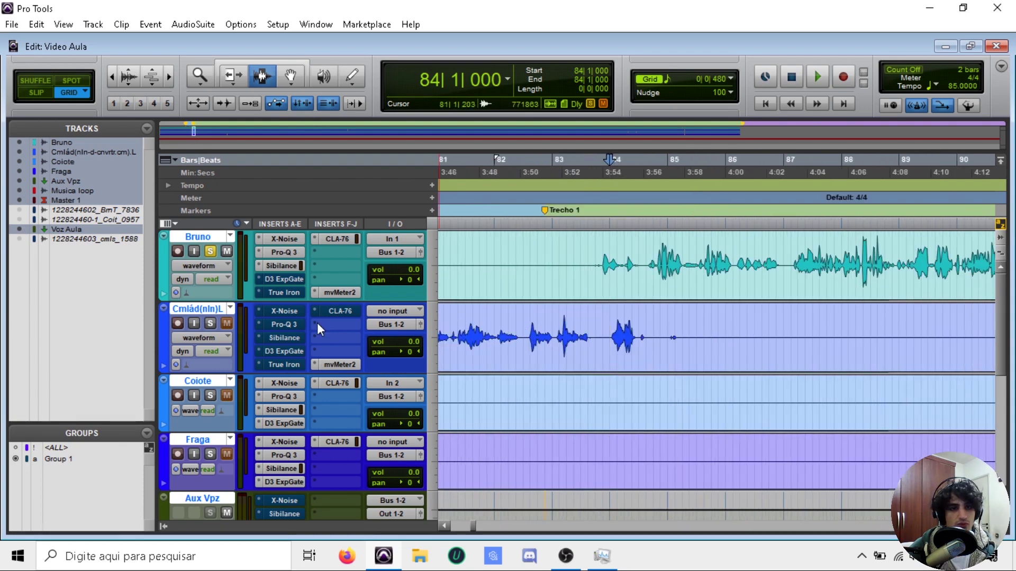
click(291, 280)
mouse_move(248, 35)
mouse_down()
mouse_move(264, 58)
mouse_move(234, 43)
mouse_up()
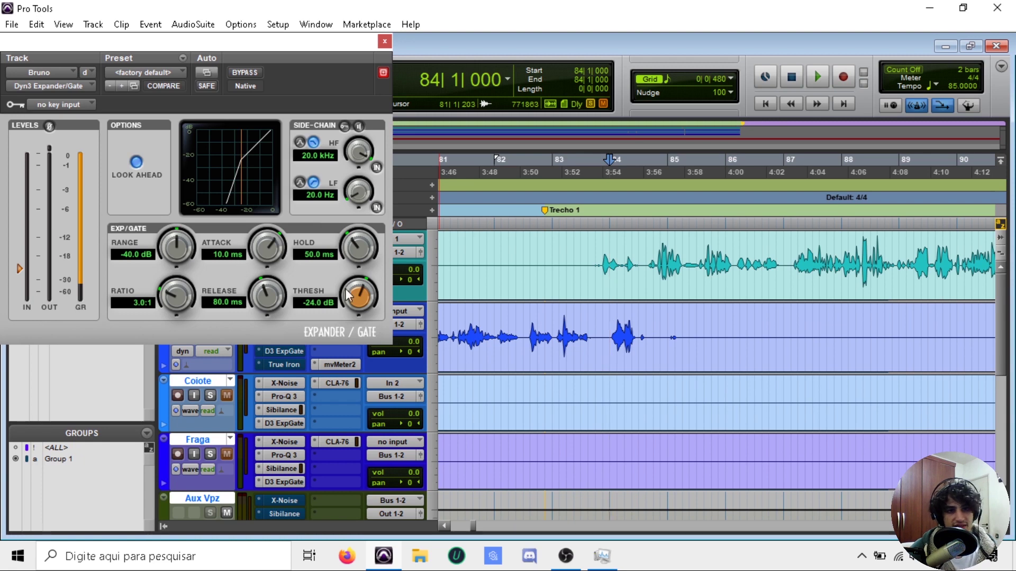
drag(357, 319, 350, 361)
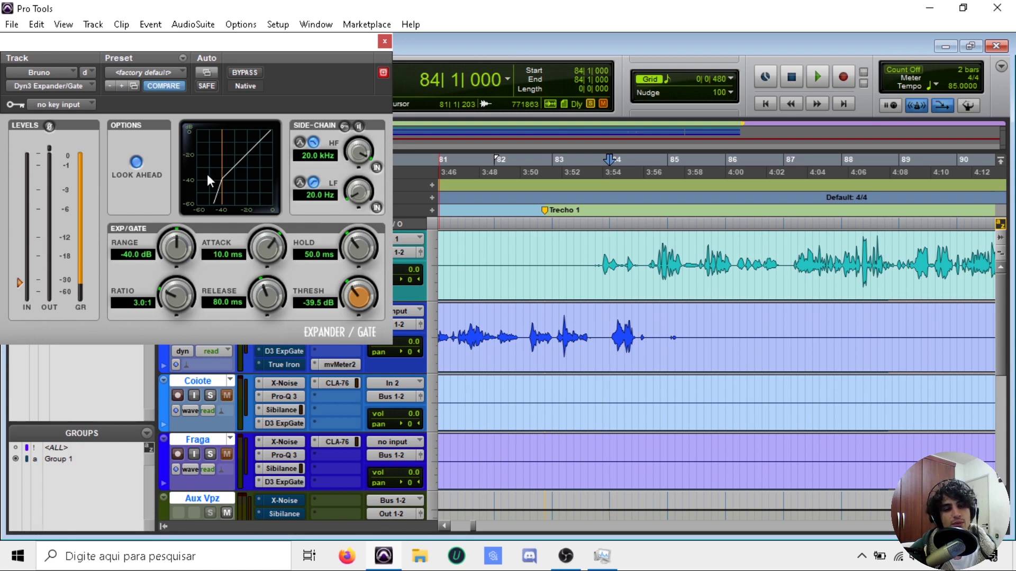
- Show the clip gain line on the voice clips around the Trecho 1 marker
click(566, 217)
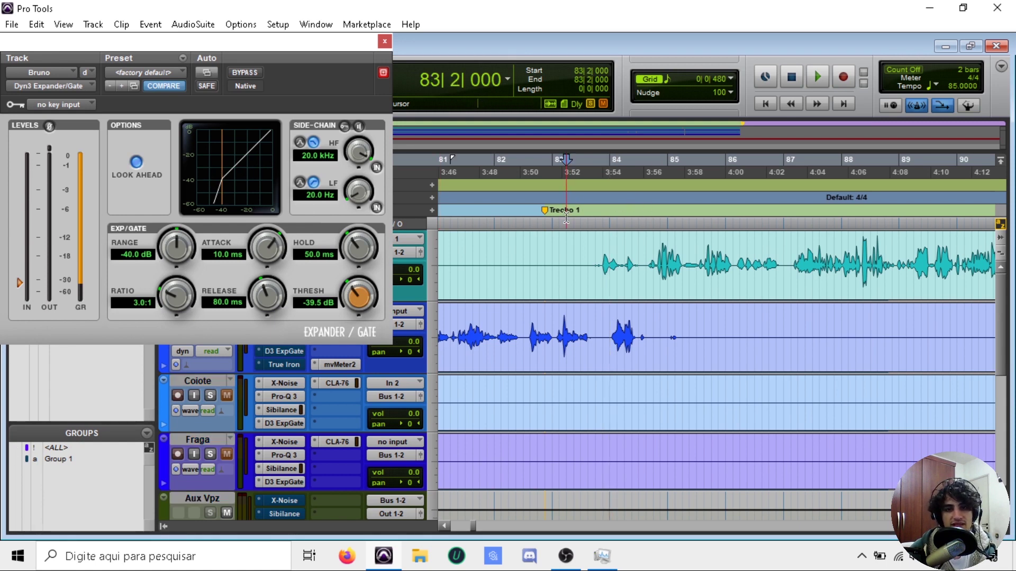
right_click(575, 318)
click(515, 217)
click(545, 211)
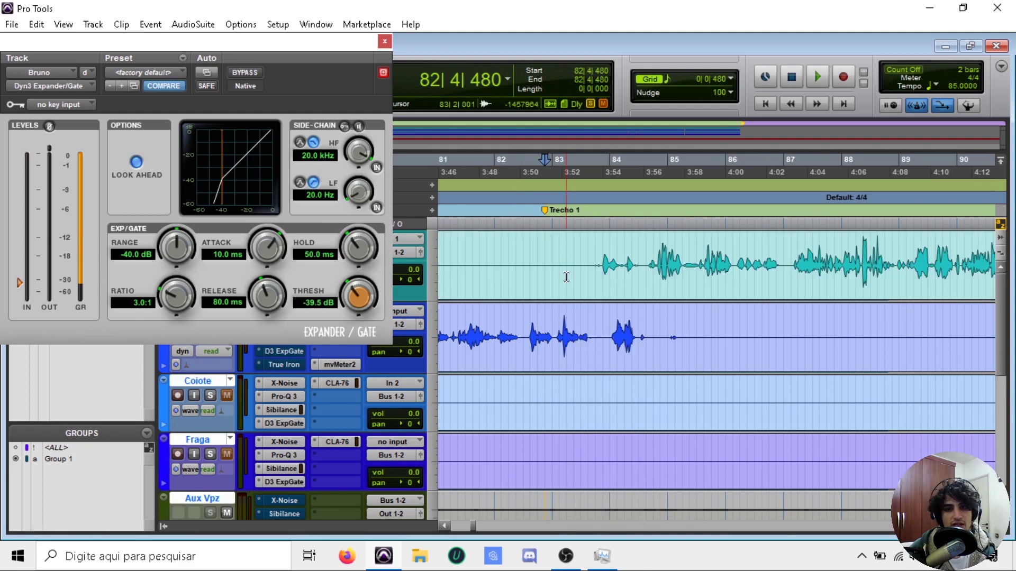
right_click(567, 288)
mouse_move(680, 366)
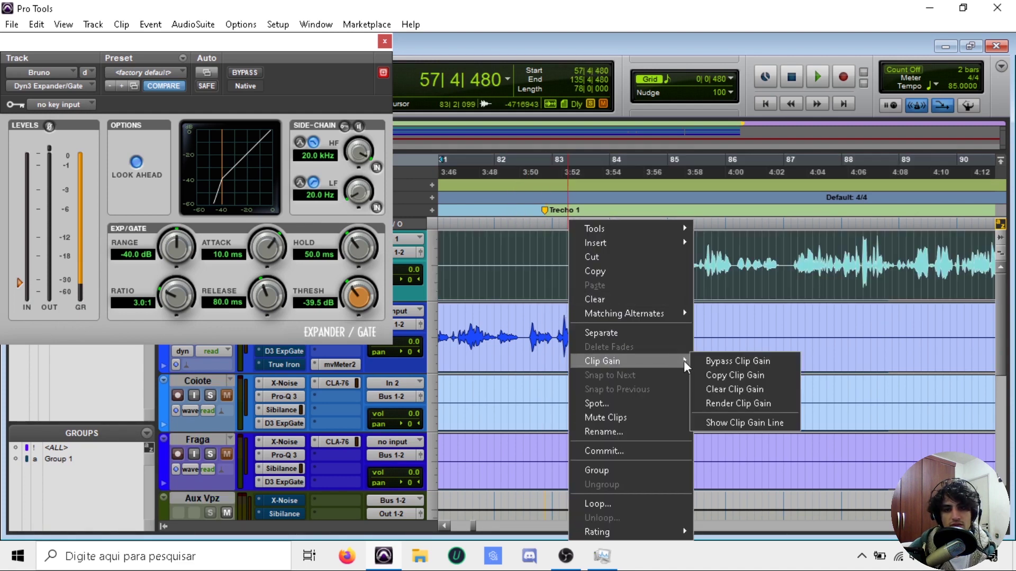
click(741, 423)
key(ctrl+[)
key(ctrl+[)
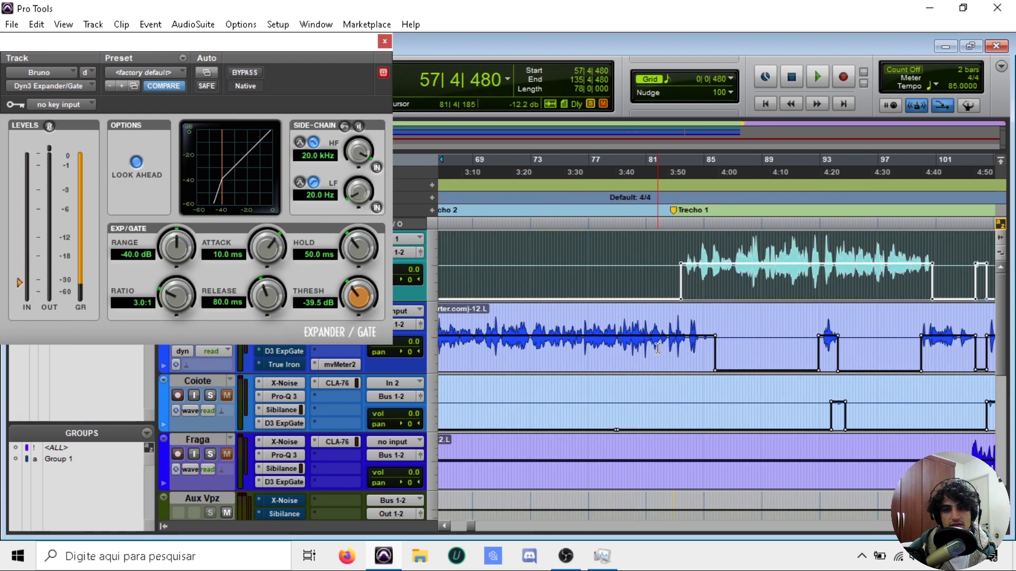
key(ctrl+[)
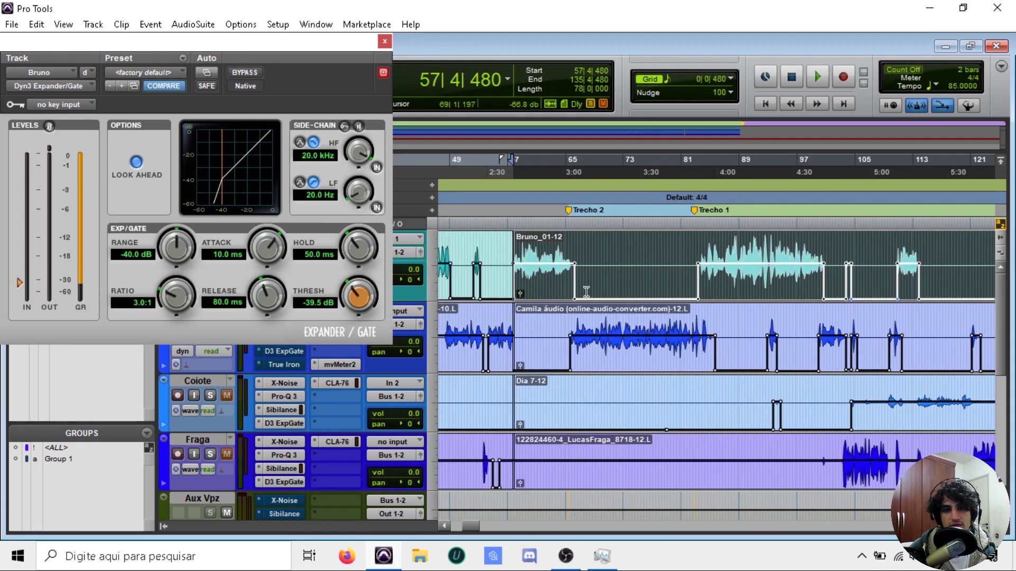
- Hide the clip gain line on the voice clips again
click(688, 245)
key(ctrl+])
key(ctrl+])
key(ctrl+])
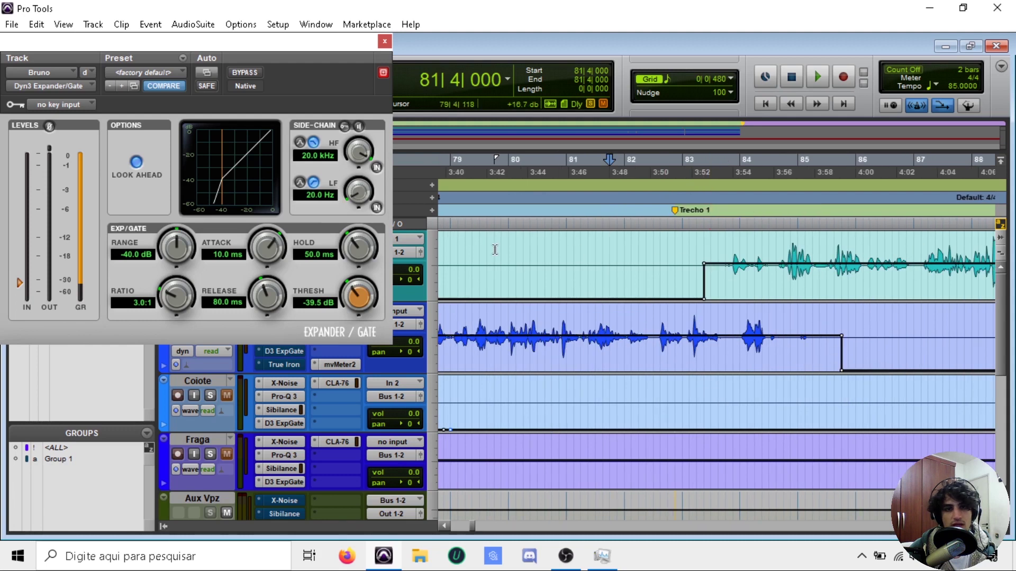
right_click(636, 288)
mouse_move(720, 360)
click(793, 421)
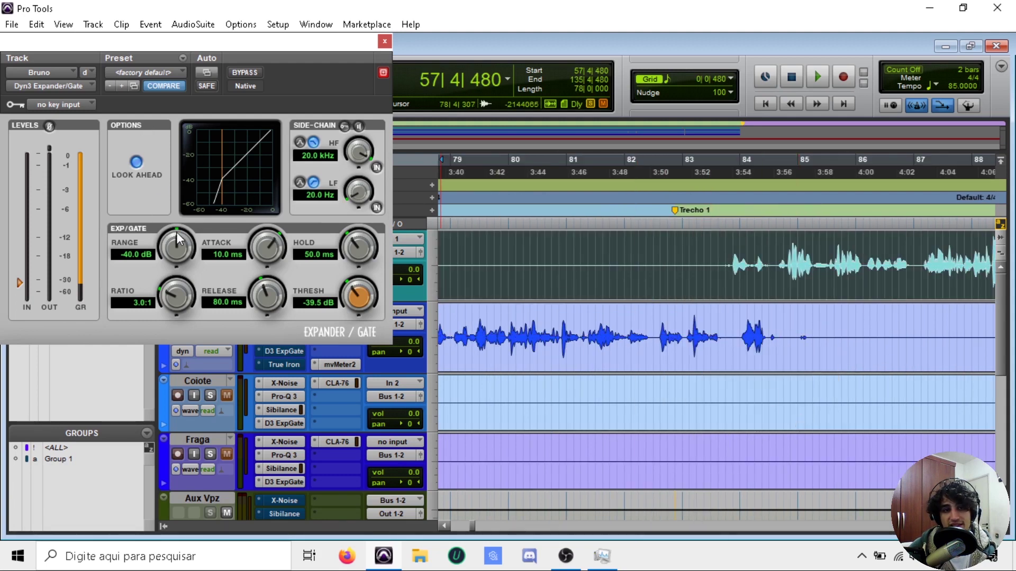
- Play the first voice track from 83|2|480 to hear how the Expander/Gate acts on the speech
scroll(637, 234, right, 3)
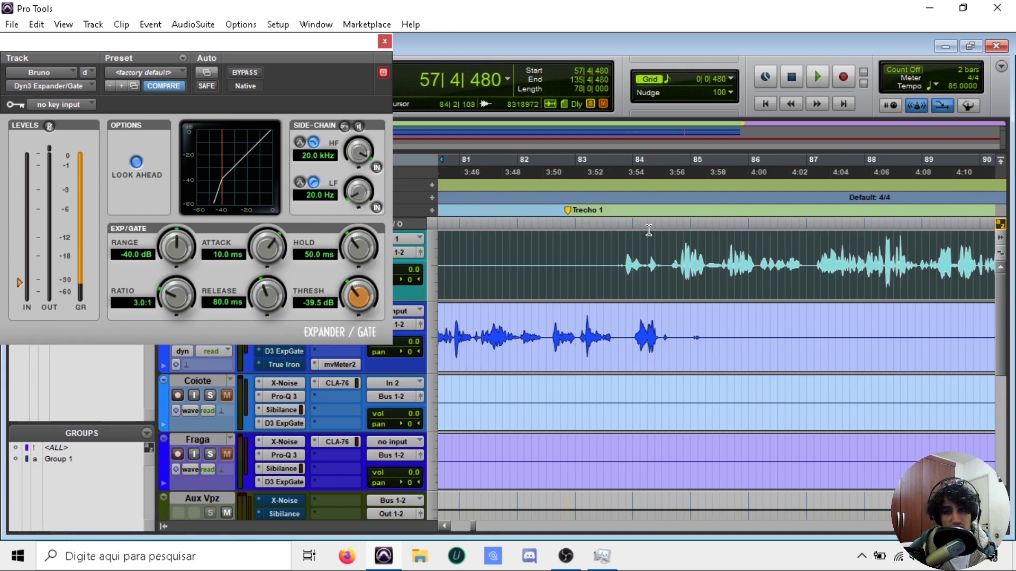
scroll(646, 229, down, 1)
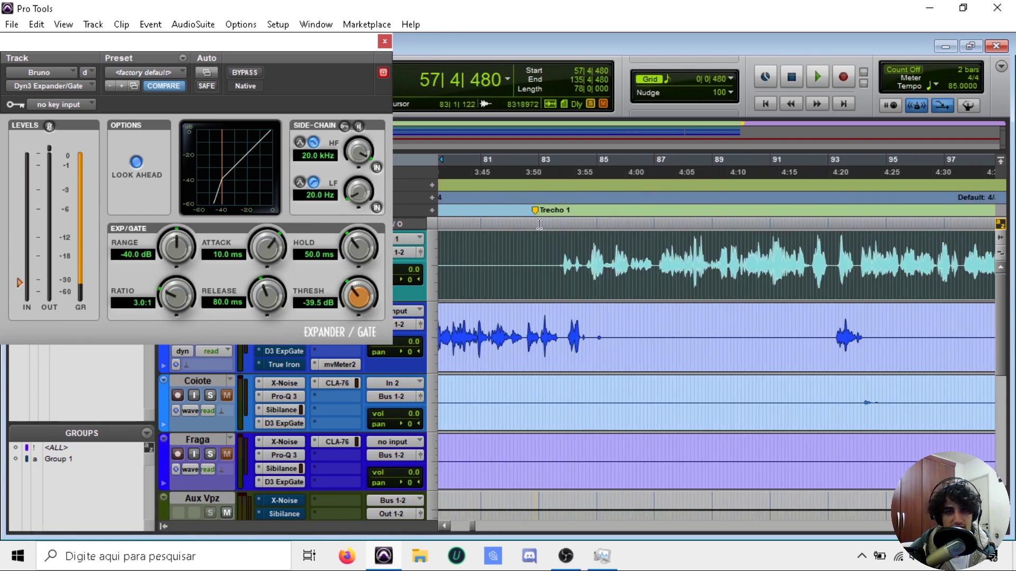
click(549, 248)
key(space)
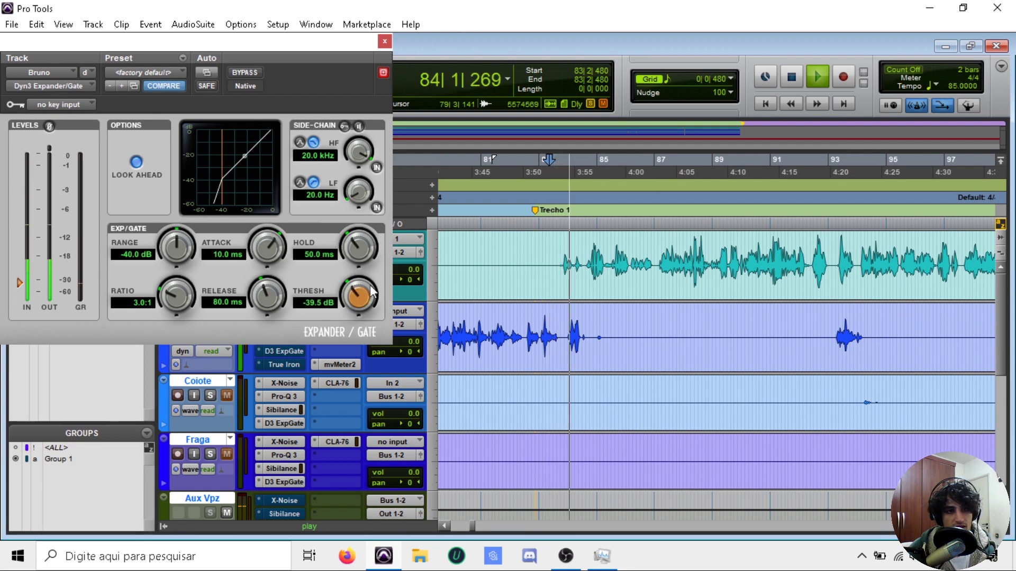
key(space)
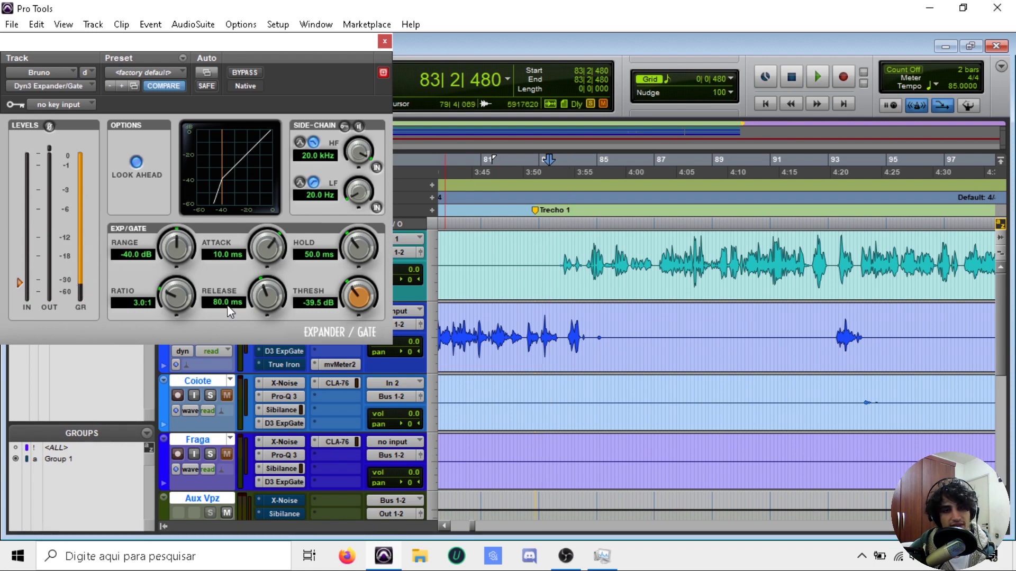
scroll(647, 240, right, 2)
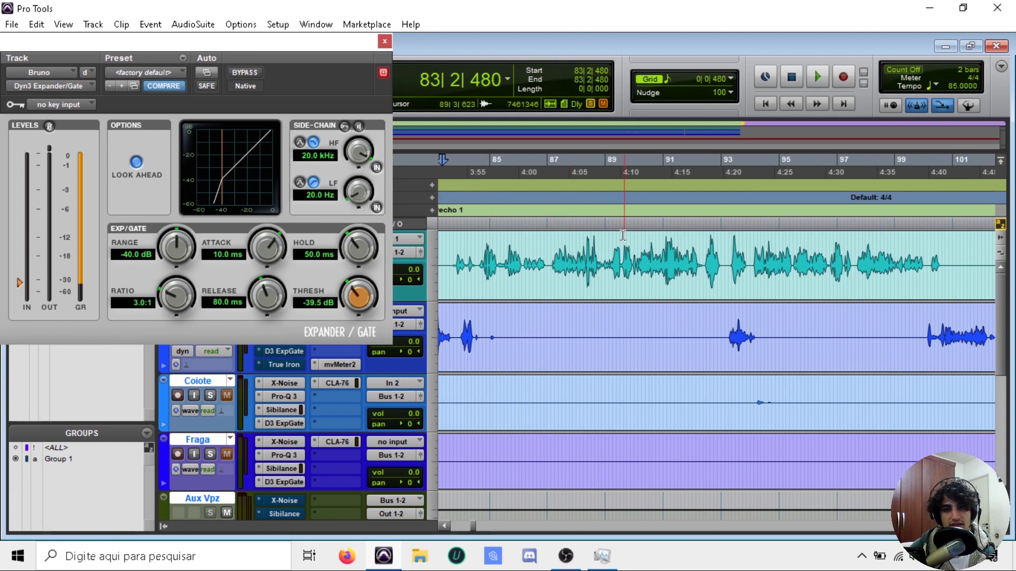
scroll(624, 235, left, 2)
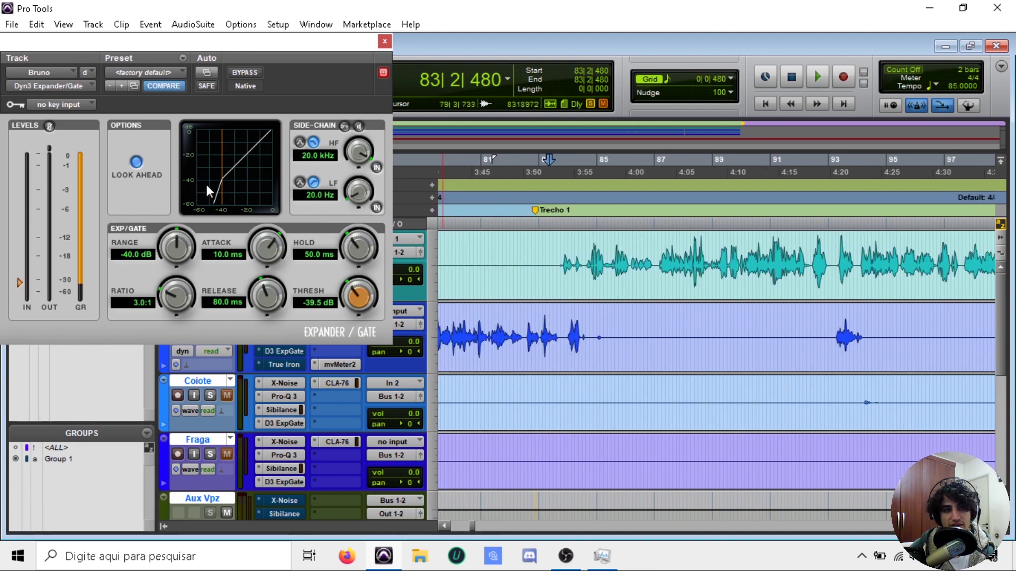
key(space)
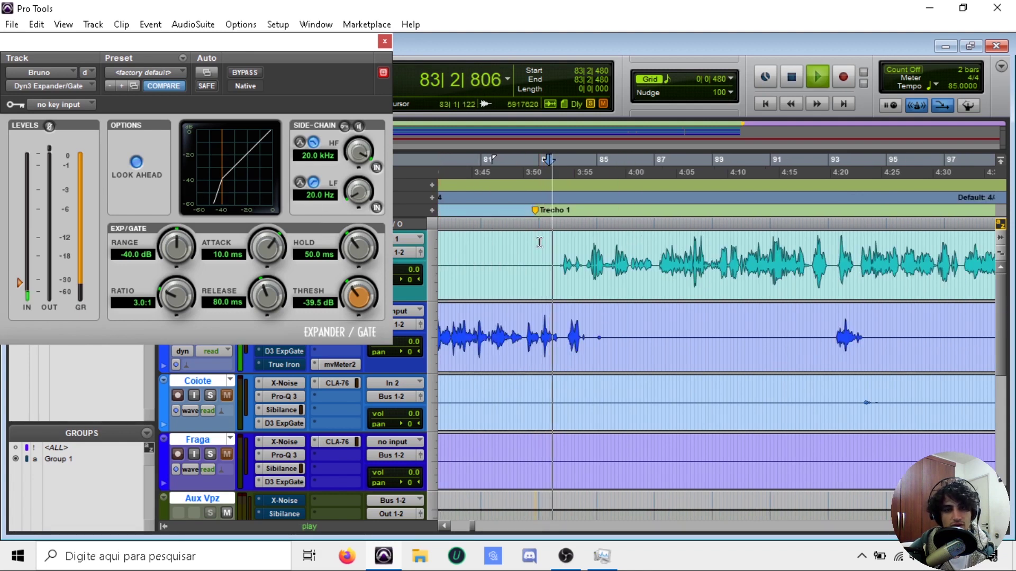
scroll(586, 260, right, 2)
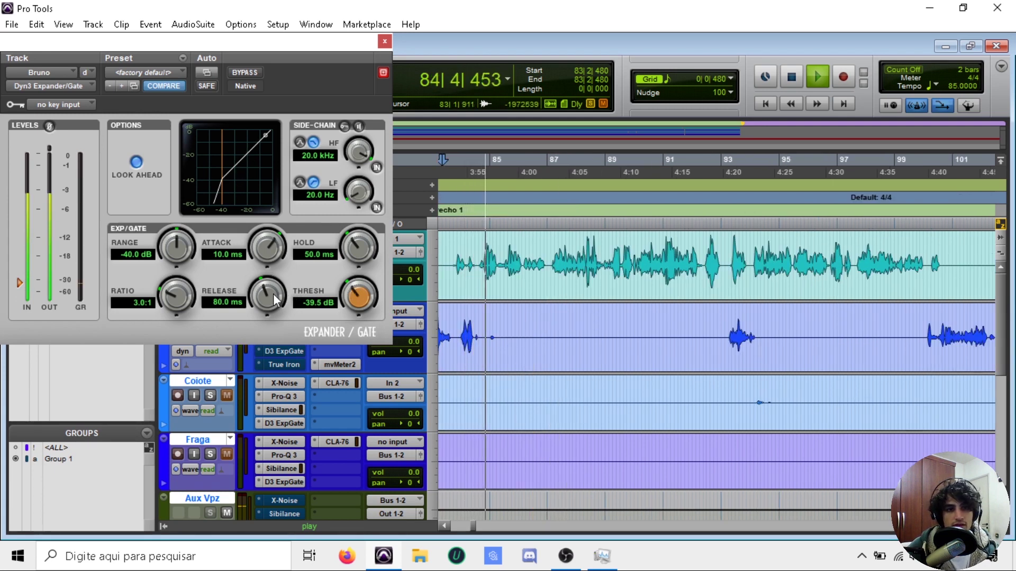
key(space)
- Try a release time of 5.0 ms on the Expander/Gate during playback
drag(271, 297, 272, 401)
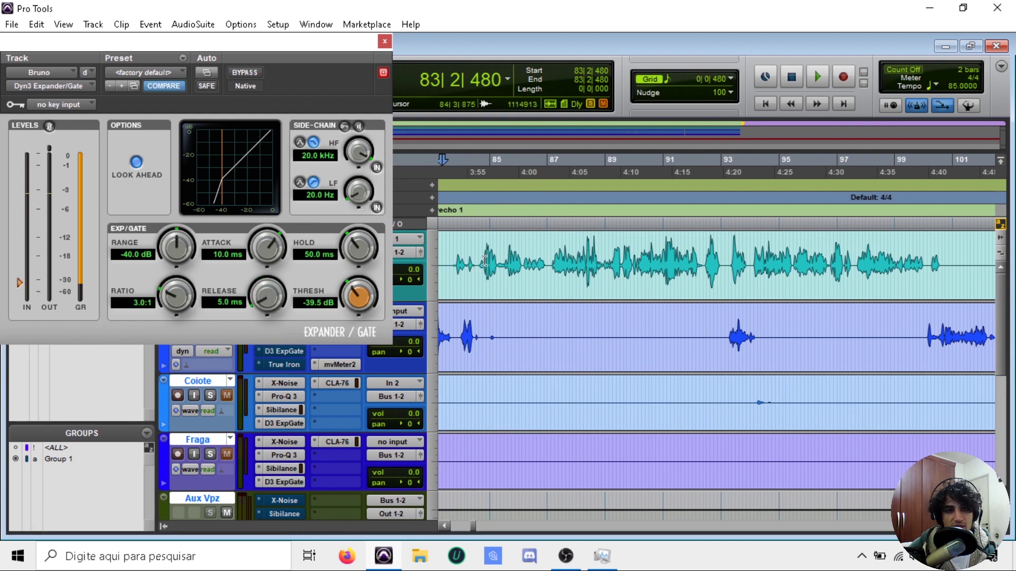
key(space)
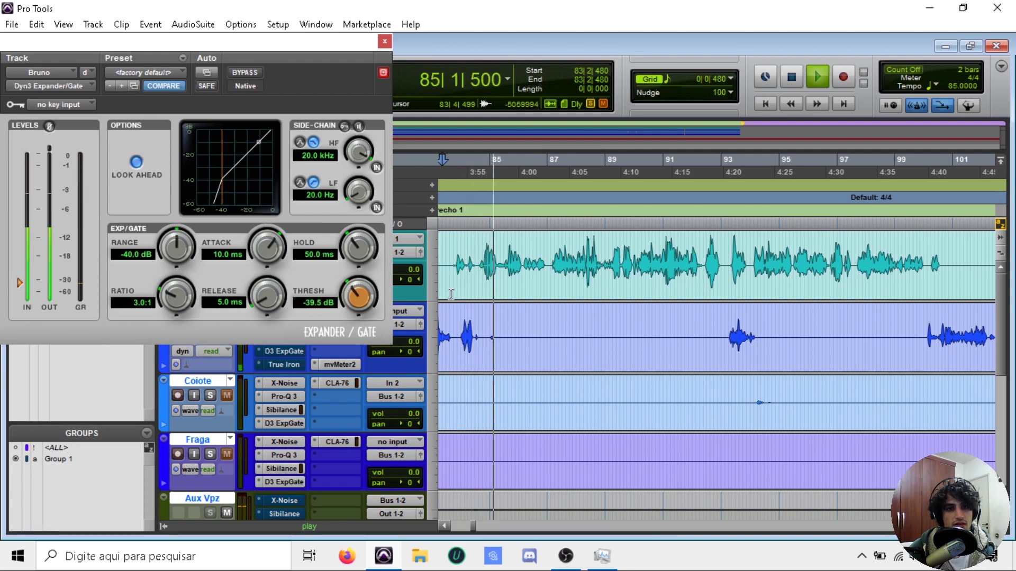
key(space)
- Set the Expander/Gate's attack to 2.6 ms, release to 1.0 s and threshold to -41.0 dB while auditioning the first voice track
drag(275, 299, 284, 194)
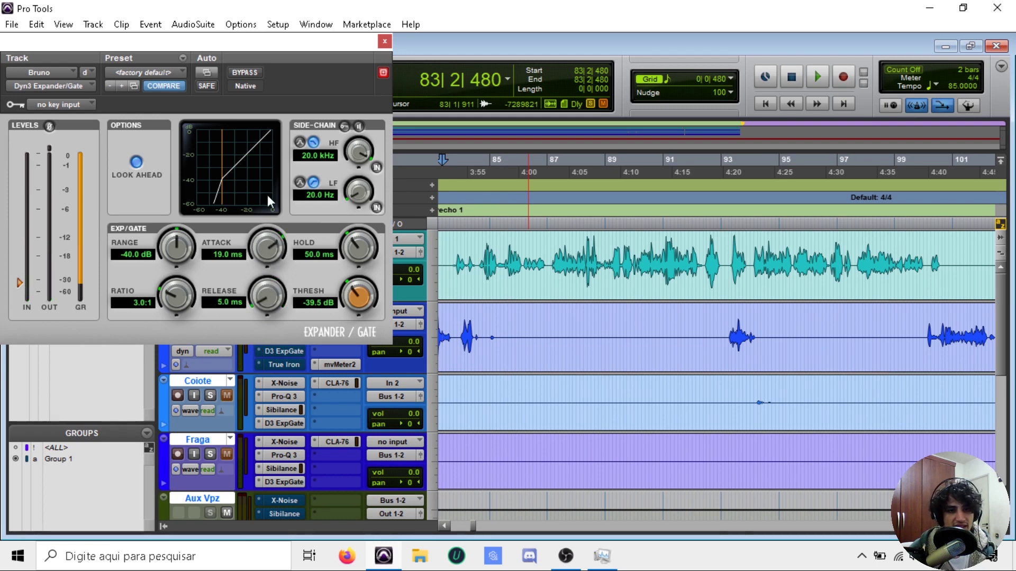
drag(258, 274, 249, 319)
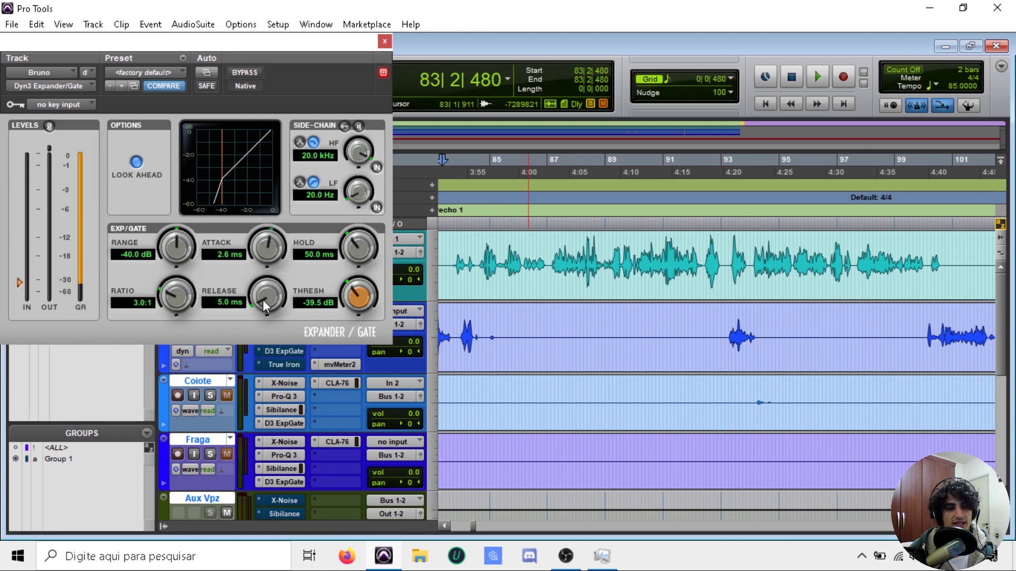
drag(263, 300, 293, 220)
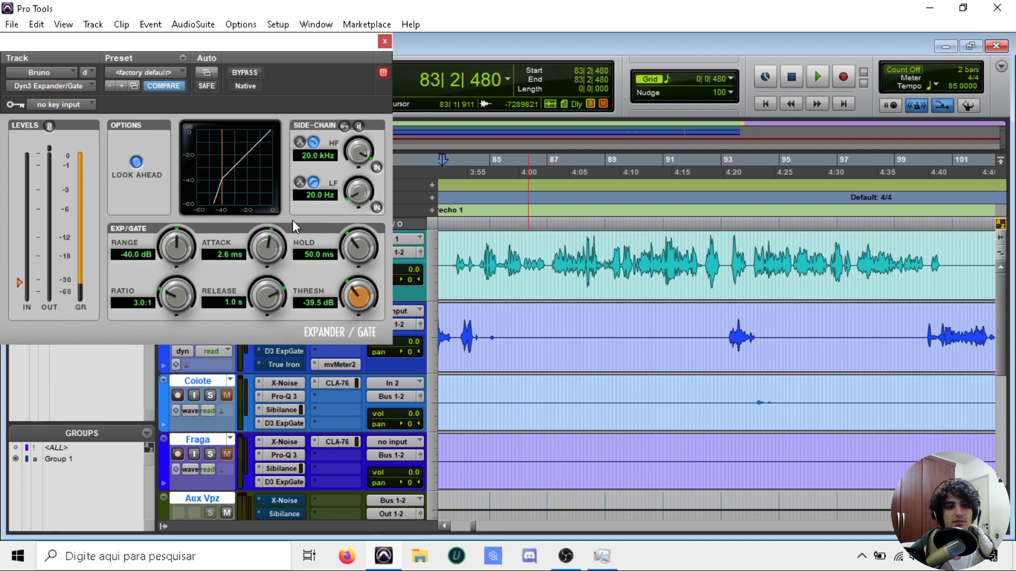
key(space)
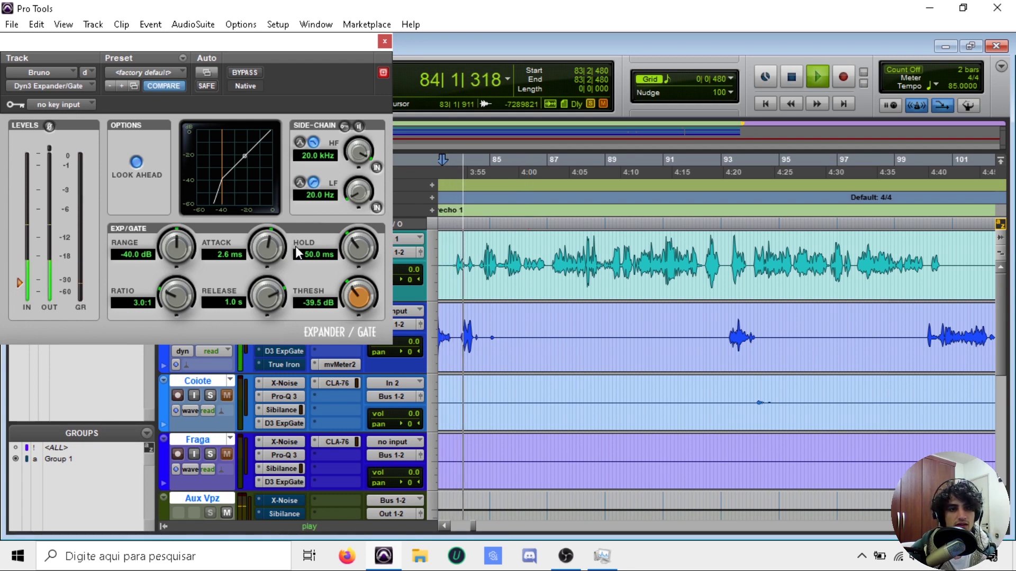
drag(358, 296, 355, 306)
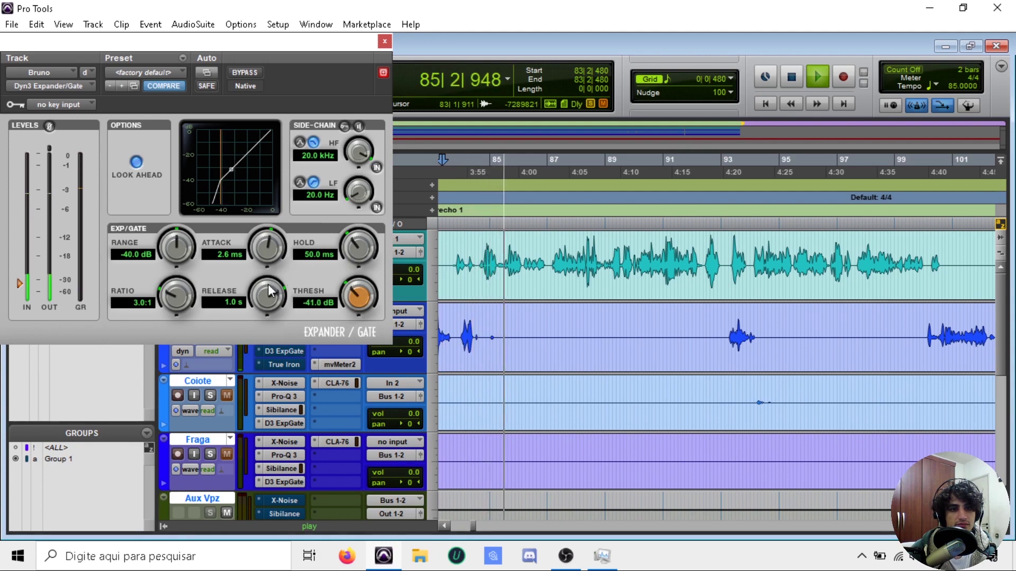
- Try an Expander/Gate attack time of 28.7 ms, audition the speech again from 92|2|000 and return the cursor to 83|4|480
drag(268, 249, 271, 211)
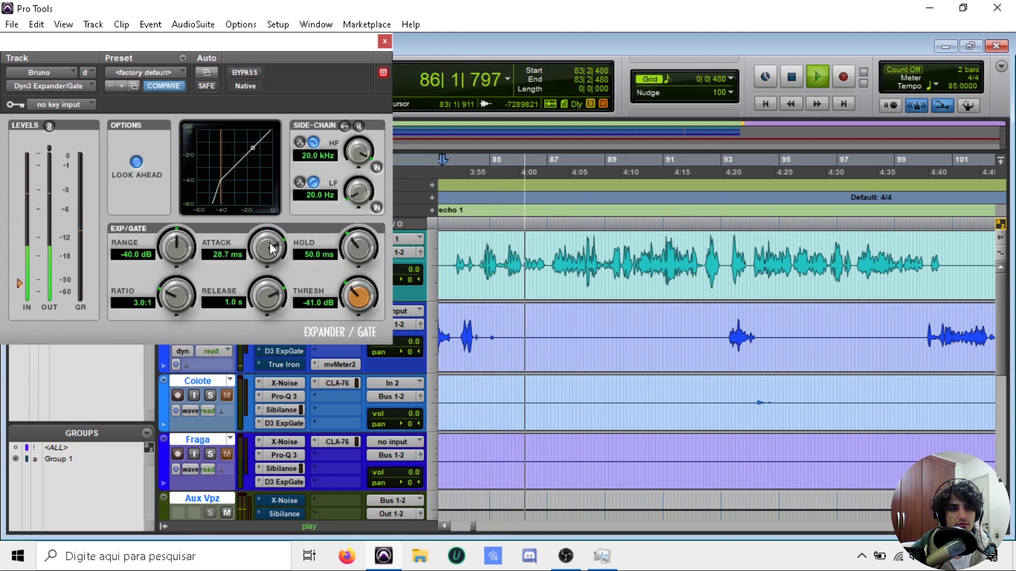
scroll(266, 256, up, 2)
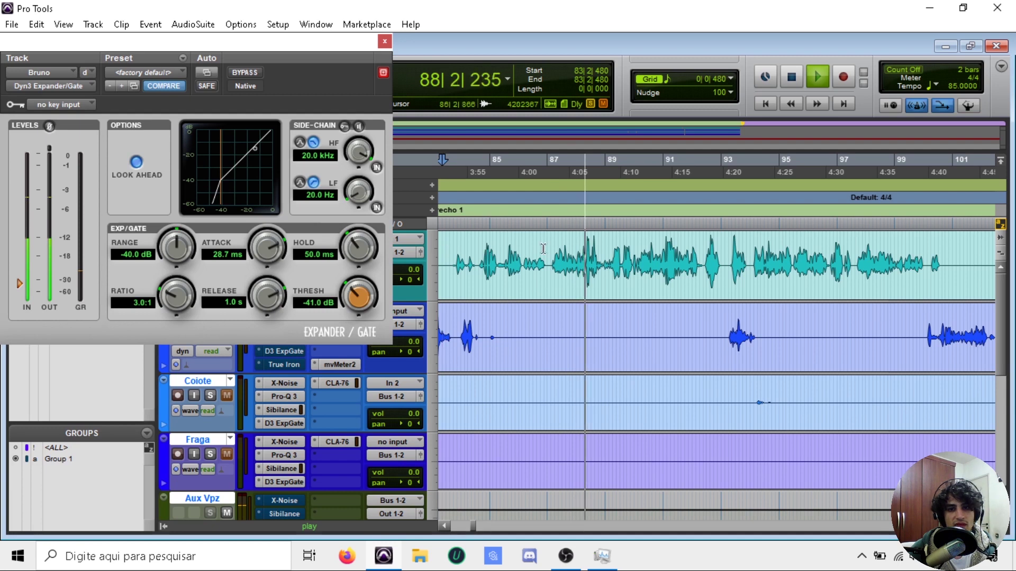
key(space)
click(699, 219)
key(space)
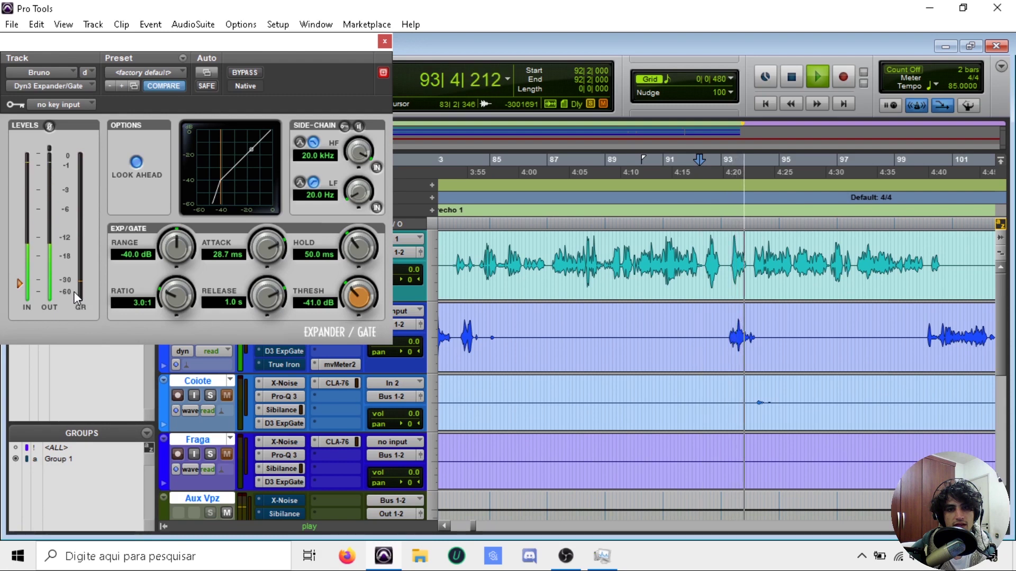
key(space)
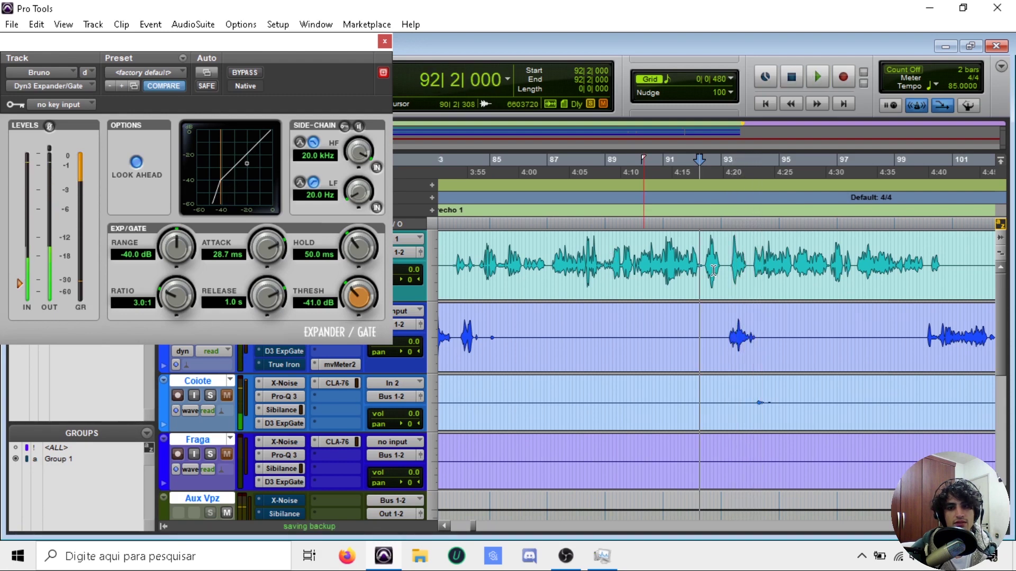
drag(723, 281, 754, 284)
click(457, 220)
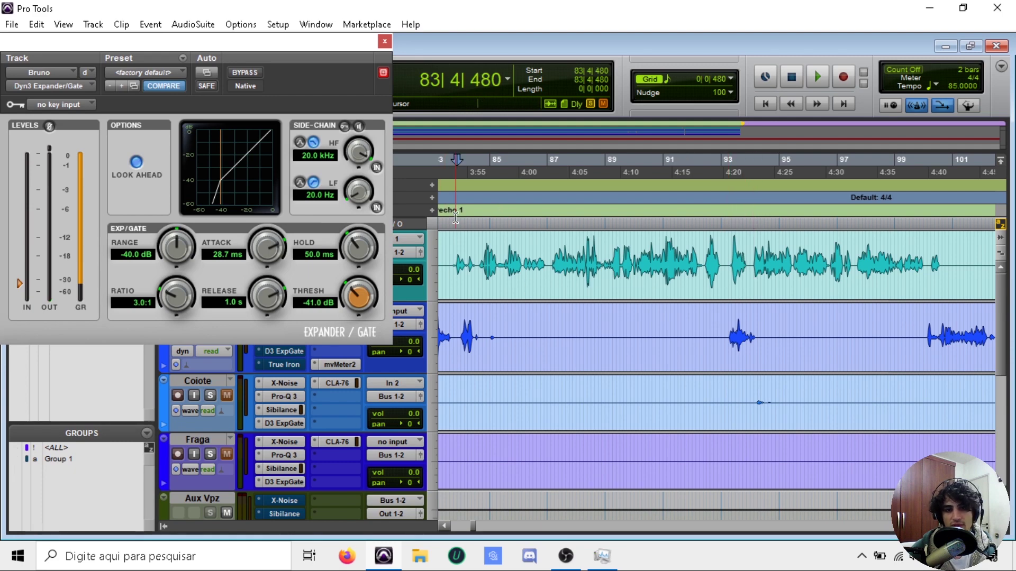
- Load the Podcast gate preset in the first voice track's Expander/Gate and close the plug-in
click(383, 42)
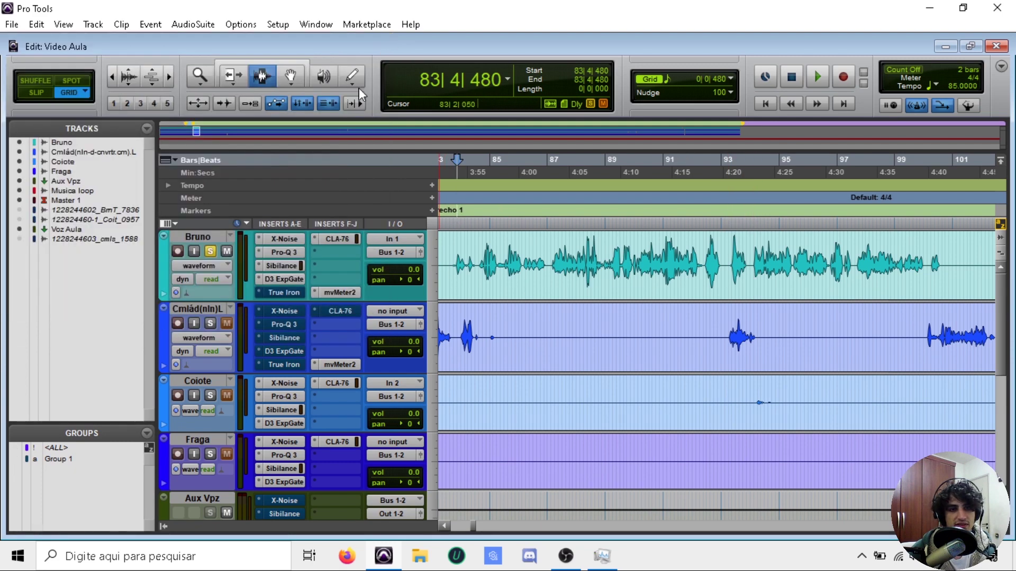
click(284, 279)
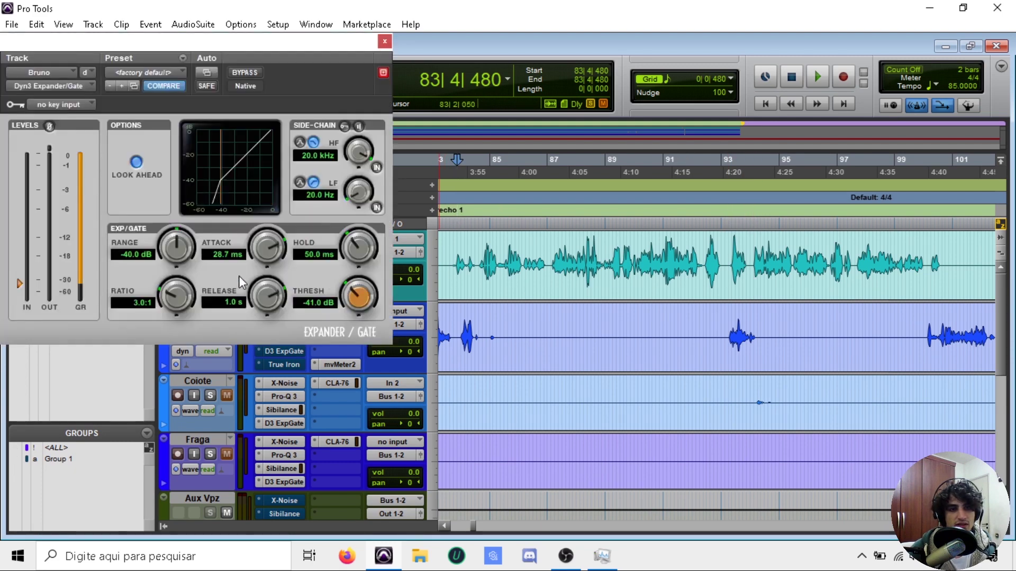
click(167, 72)
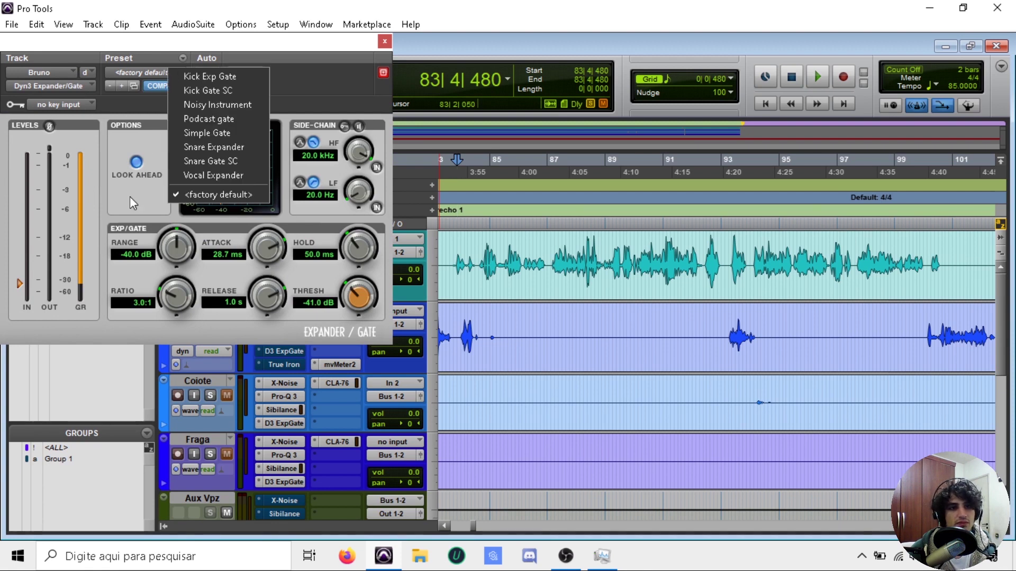
click(384, 40)
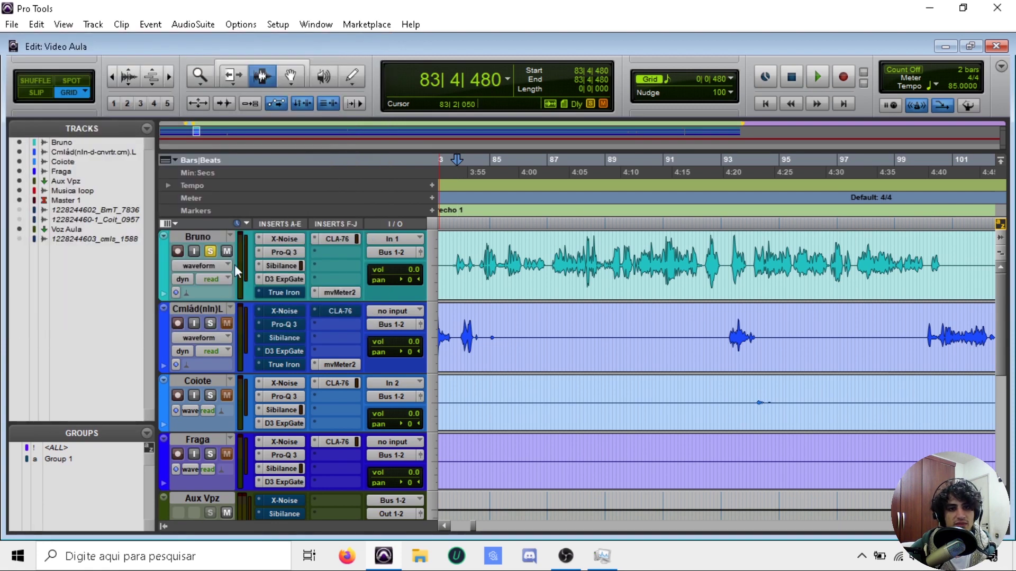
click(290, 278)
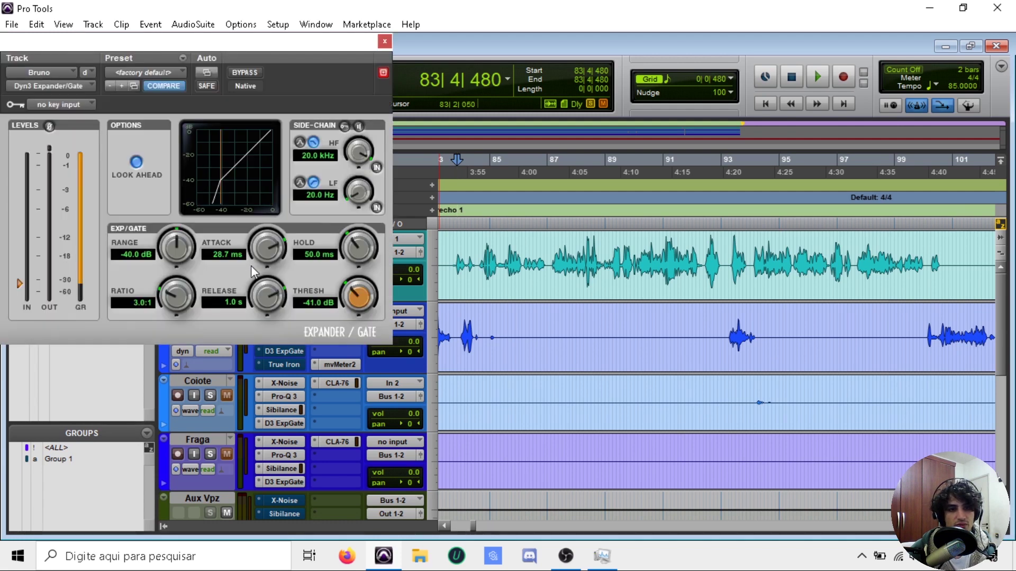
click(162, 71)
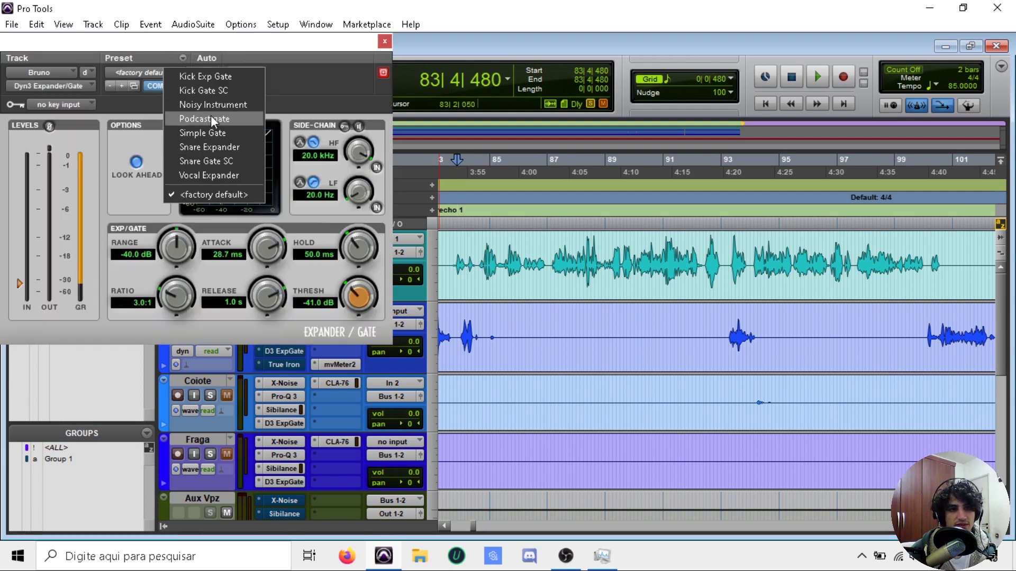
click(234, 120)
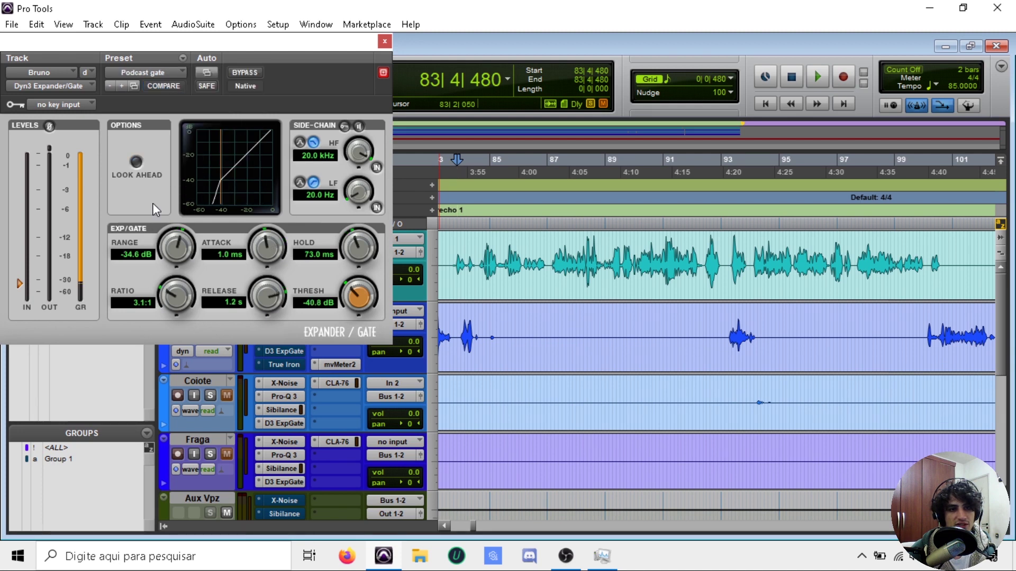
click(384, 41)
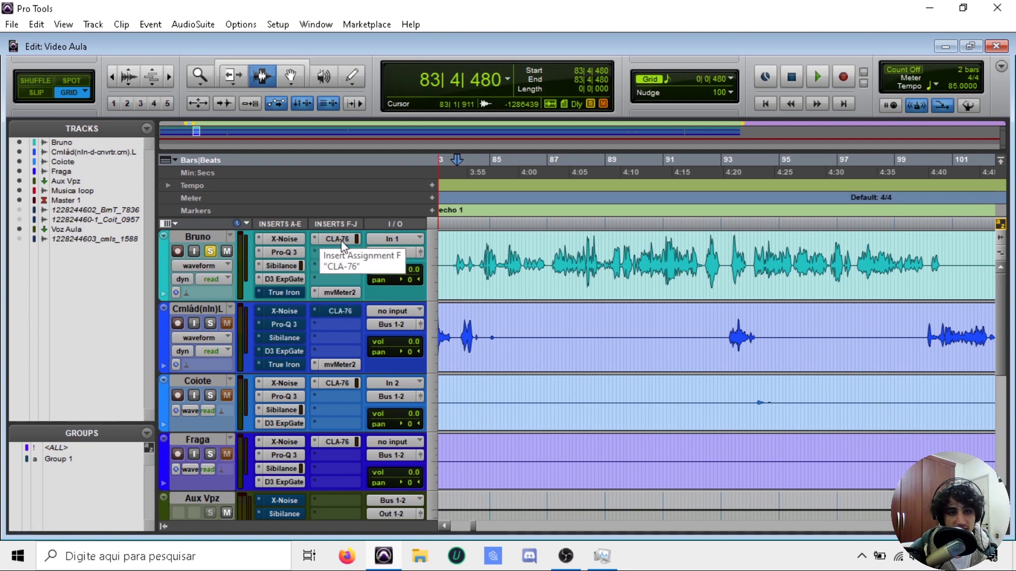
- Set True Iron on the first voice track to a strength of 5.94 and a crush of 1.7 dB
click(289, 292)
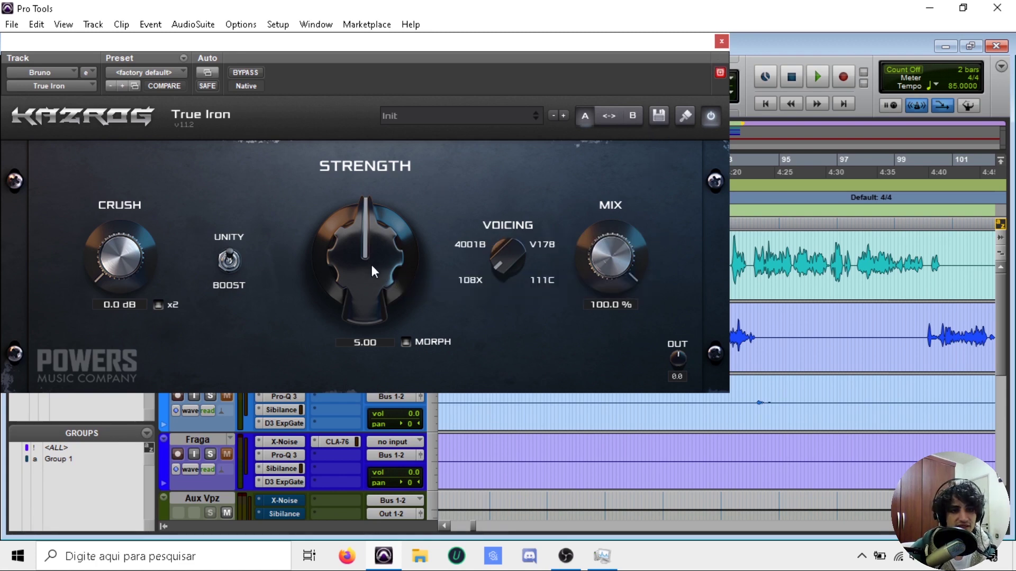
drag(370, 259, 346, 221)
drag(114, 262, 116, 252)
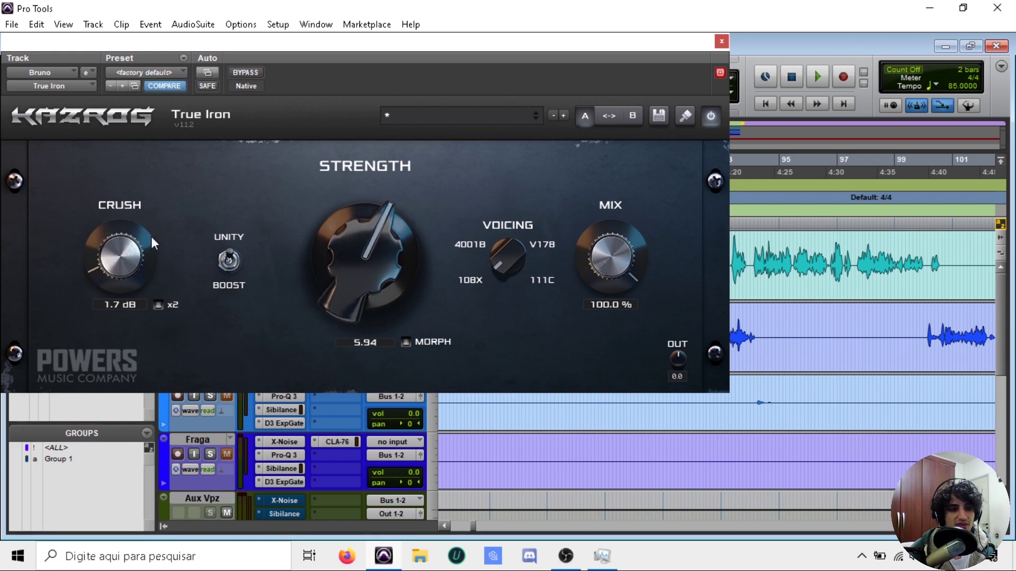
click(721, 41)
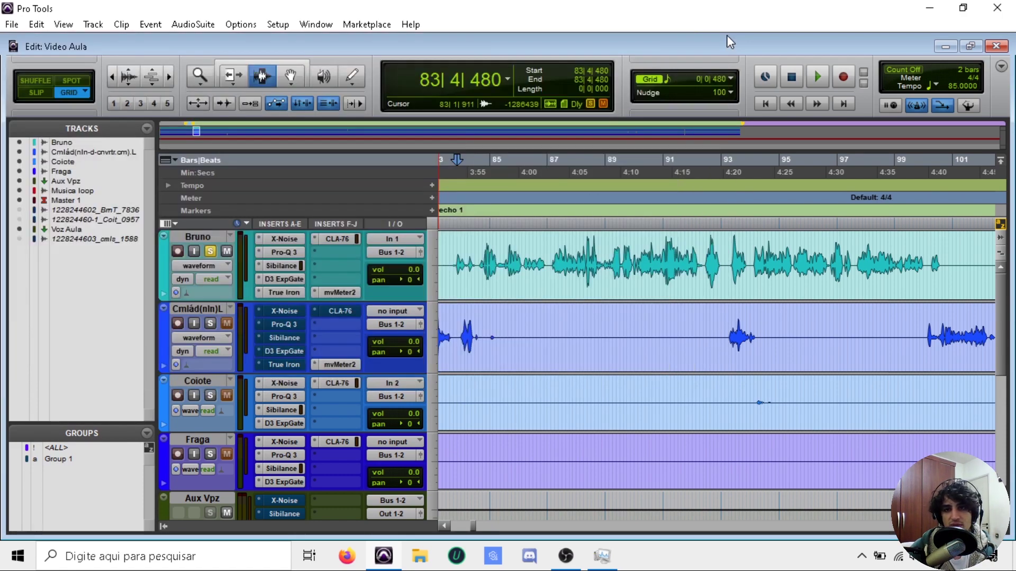
- Play the first voice track from 87|2|000 and compare its sound with True Iron bypassed and active
scroll(654, 245, left, 3)
scroll(654, 245, right, 2)
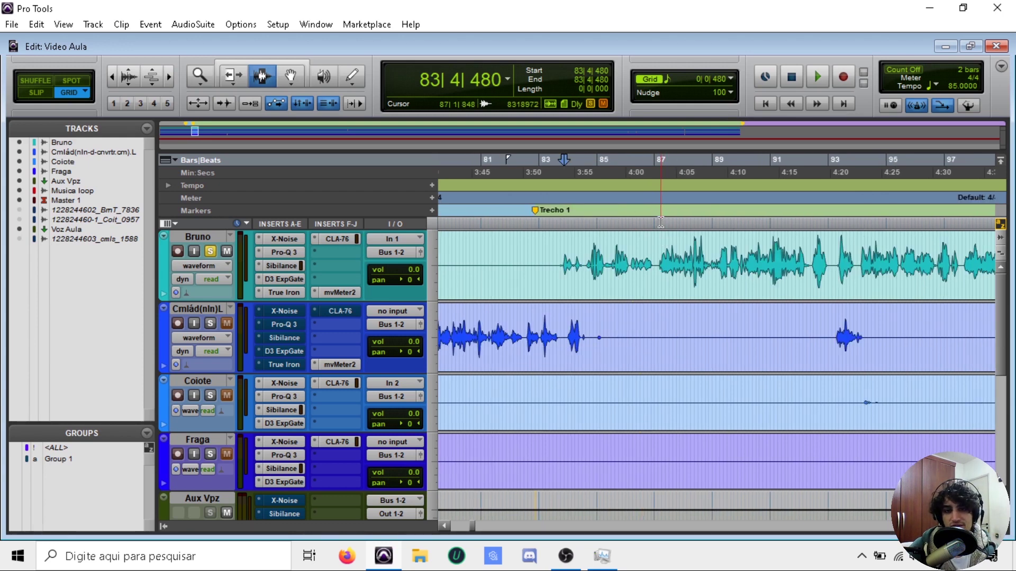
click(662, 243)
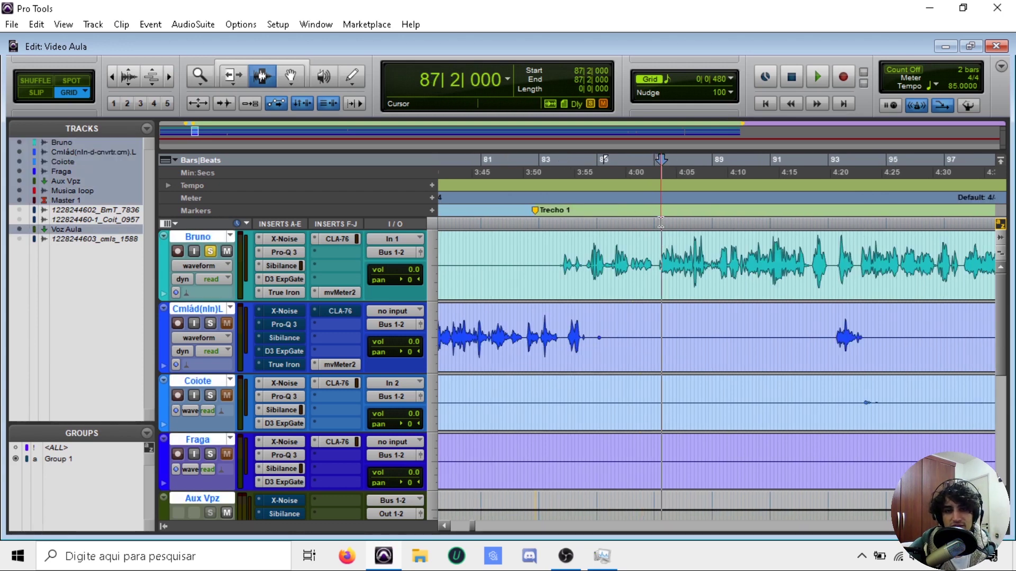
click(285, 294)
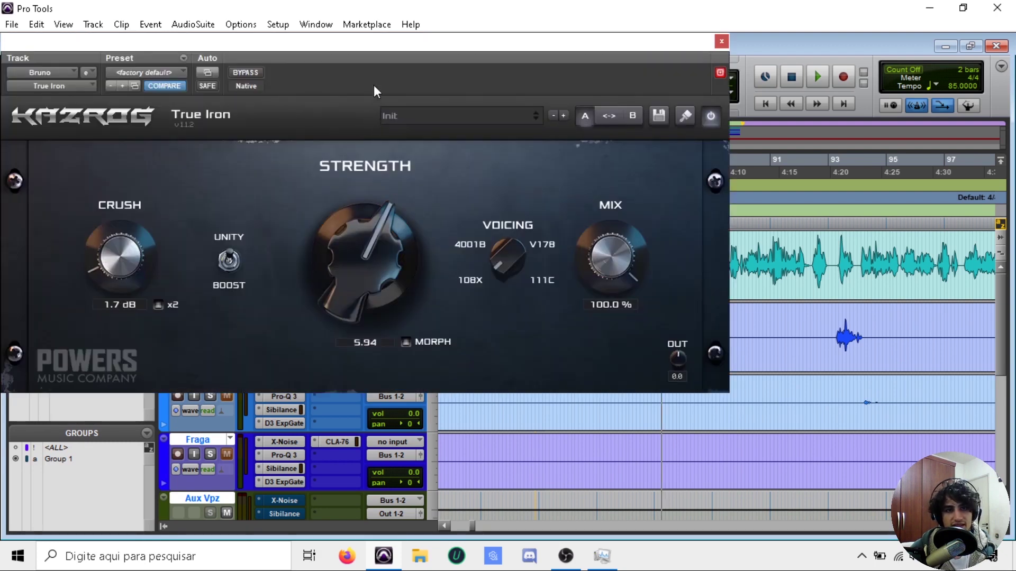
key(space)
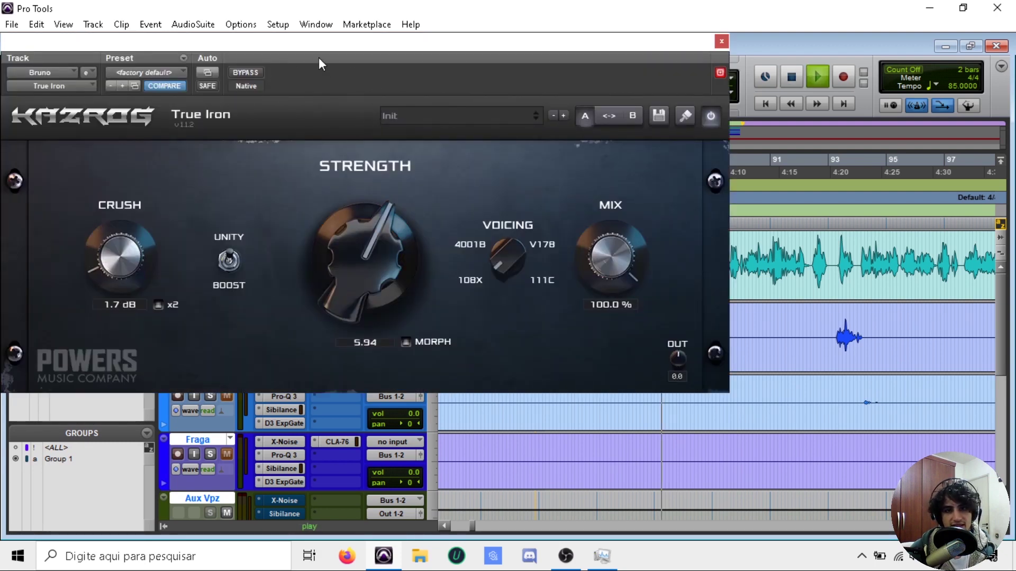
click(246, 72)
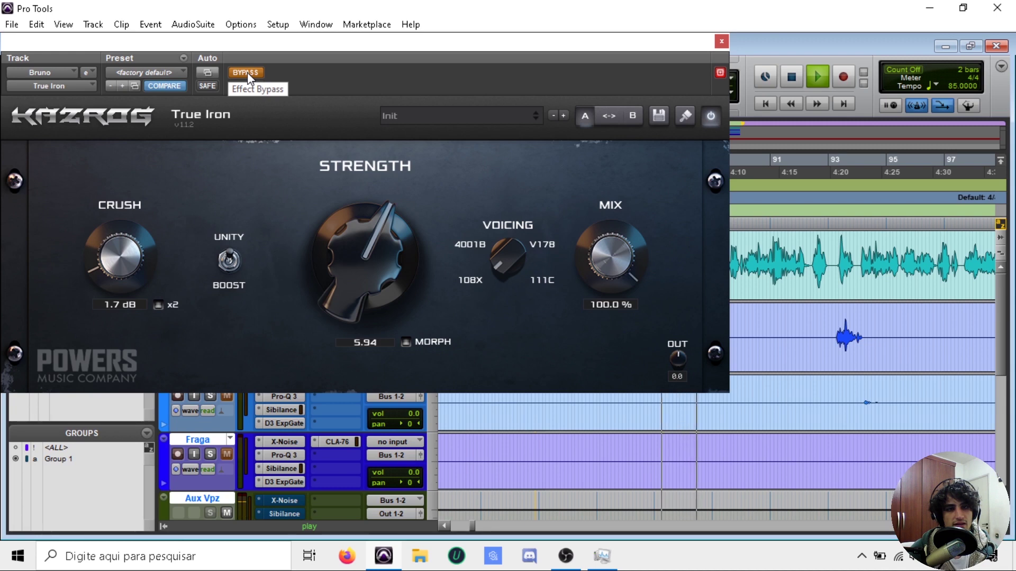
key(space)
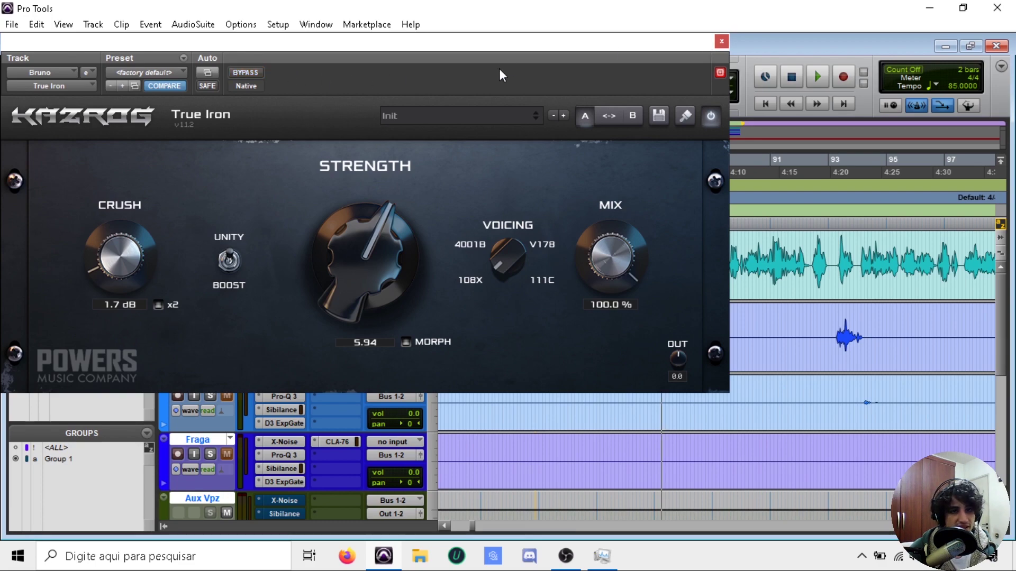
click(721, 41)
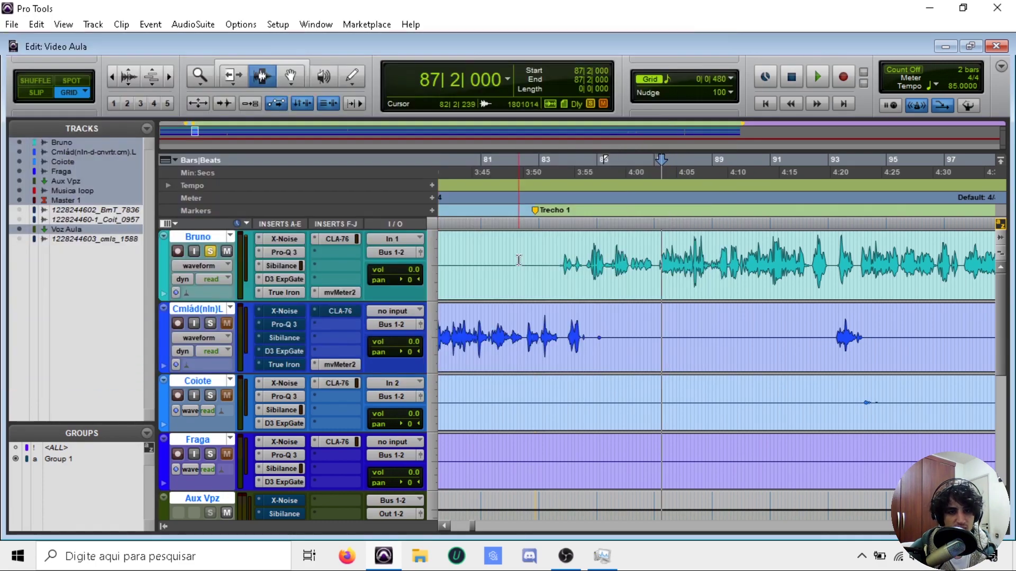
- Open the first voice track's CLA-76 compressor and select that track's audio from 89|1|480 to 93|1|480
click(341, 239)
click(423, 134)
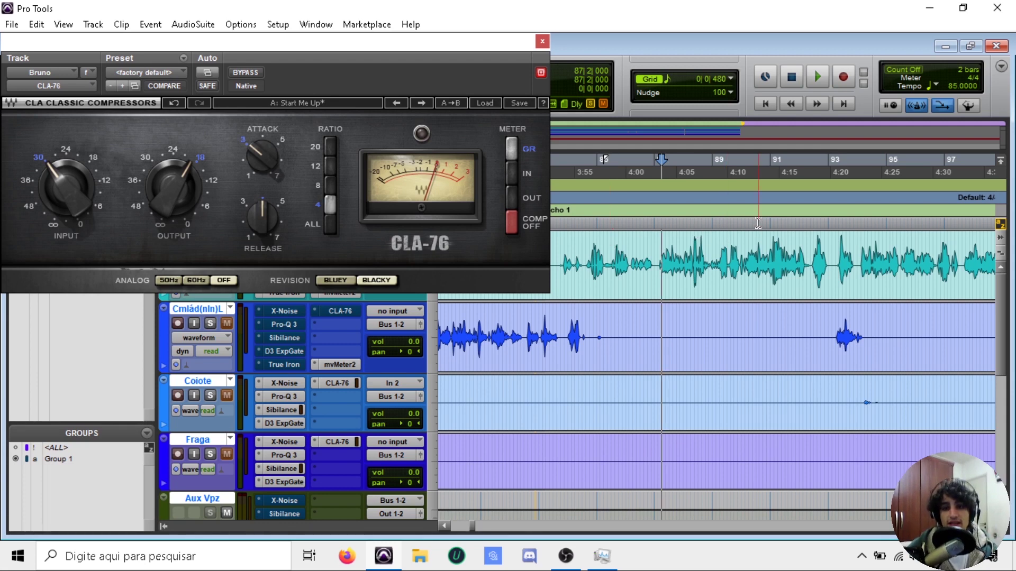
drag(716, 222, 855, 222)
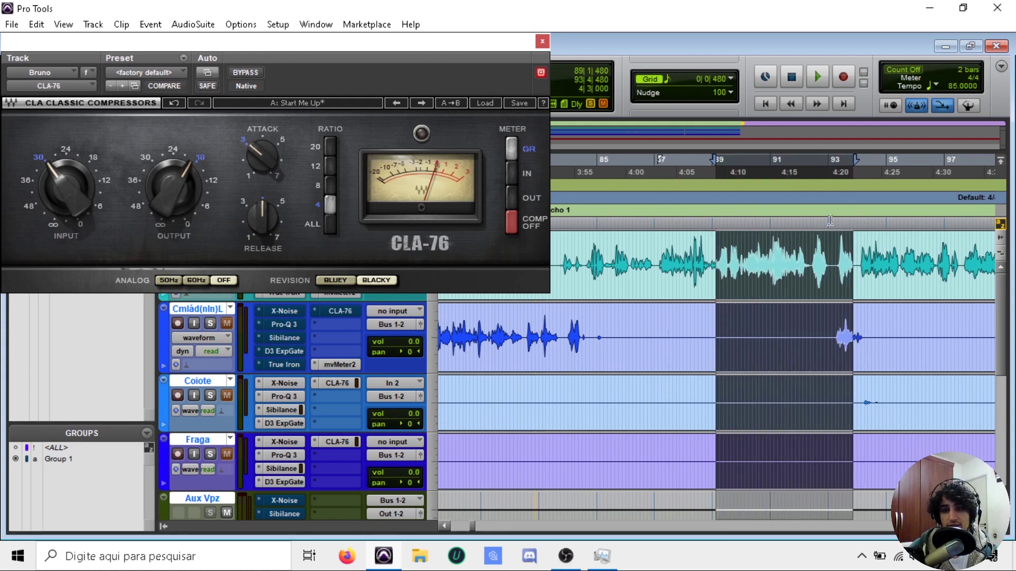
drag(717, 249, 832, 249)
- Arrange the Mix window beside the CLA-76 window and watch the channel levels and gain reduction during playback
drag(383, 43, 709, 246)
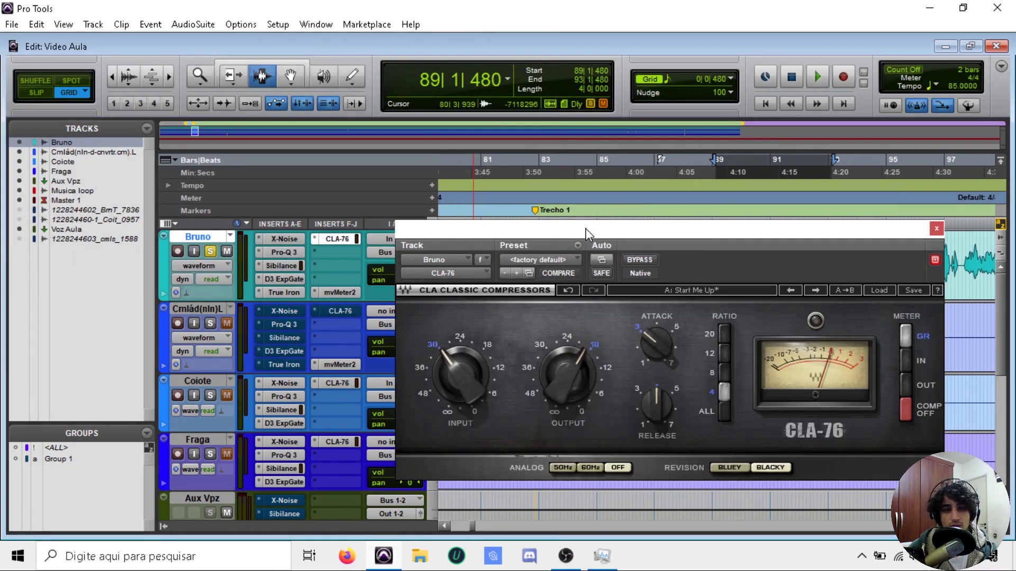
drag(586, 228, 599, 249)
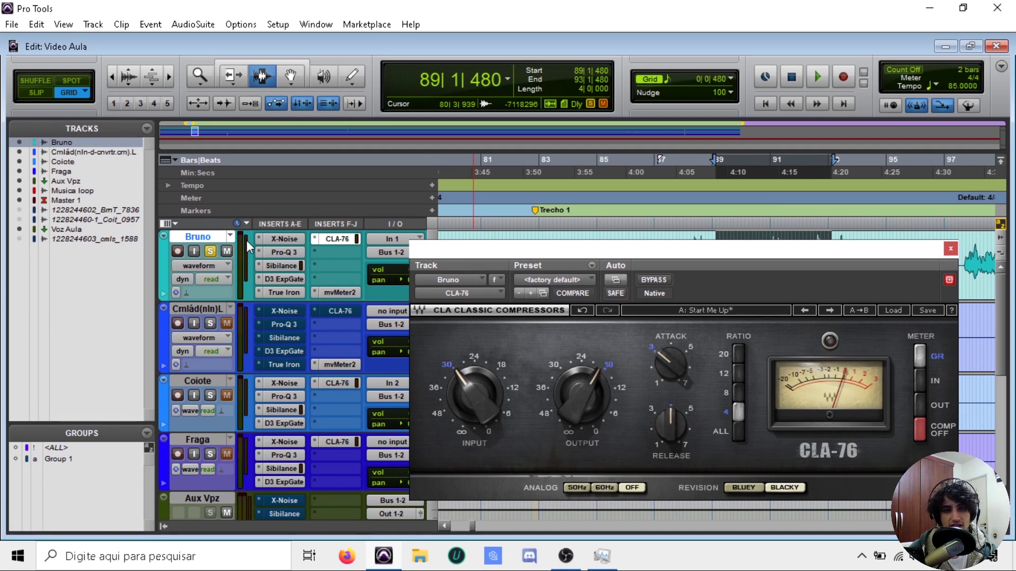
key(ctrl+equal)
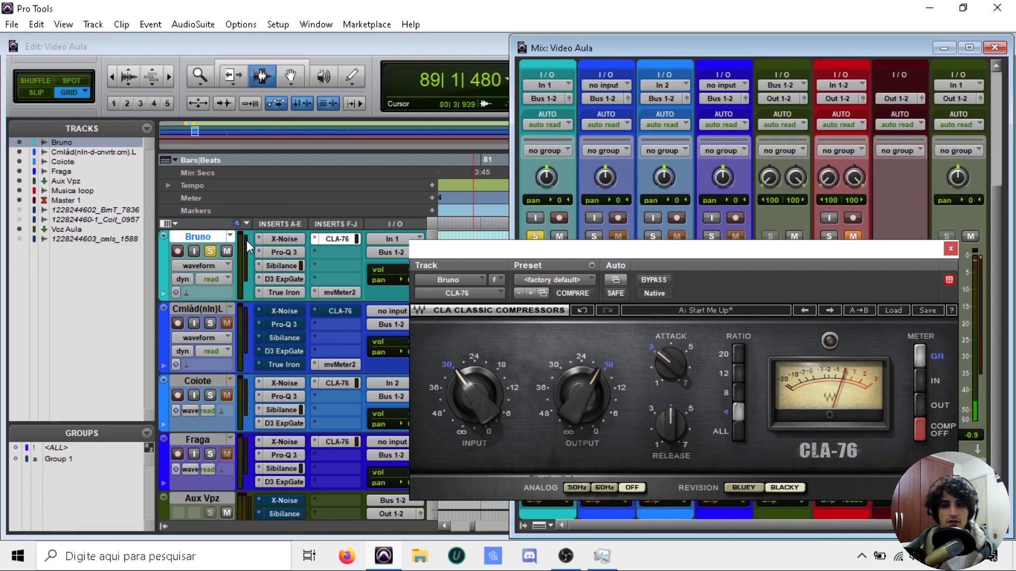
drag(342, 162, 189, 53)
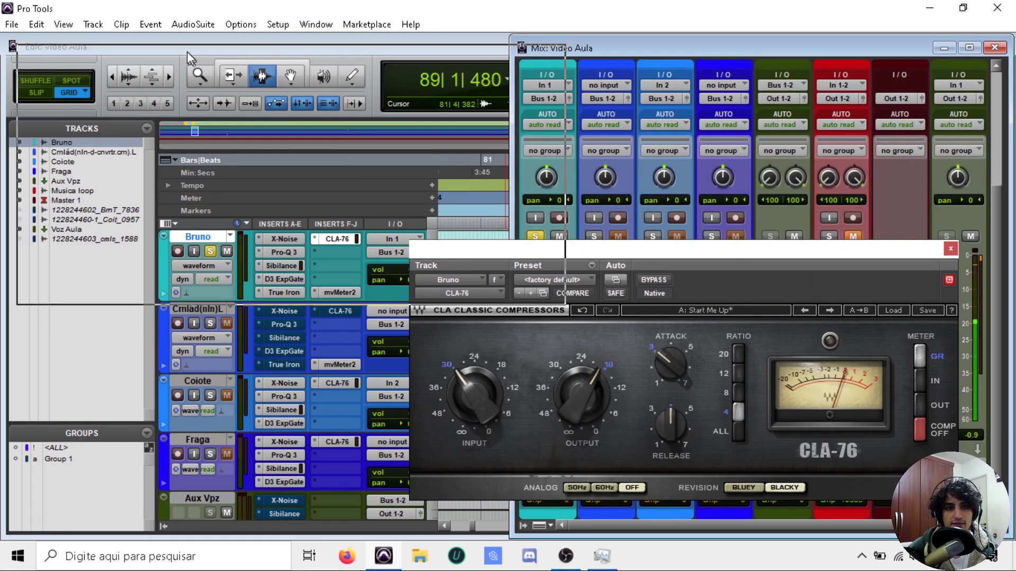
drag(434, 61, 410, 42)
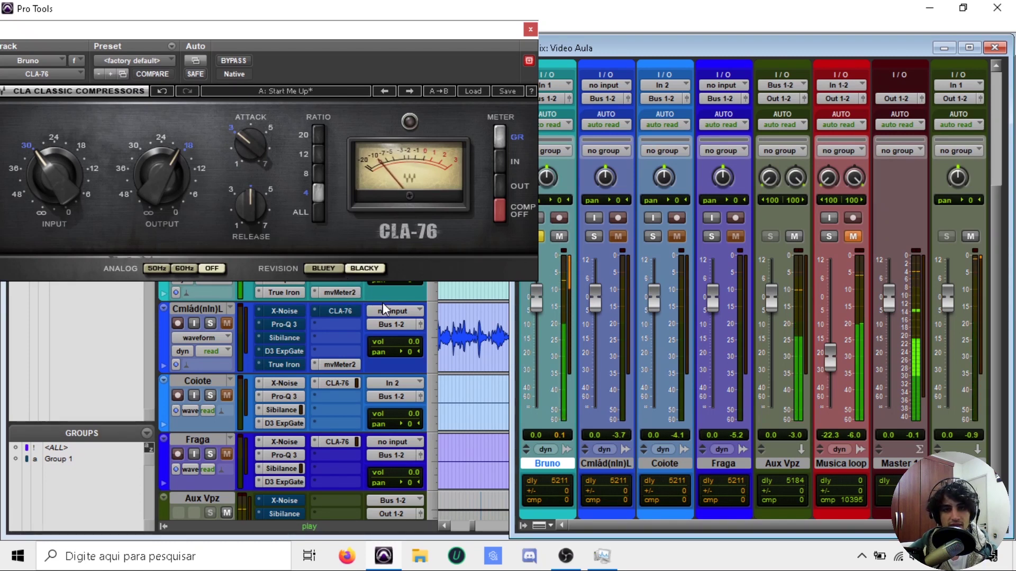
drag(511, 345, 554, 345)
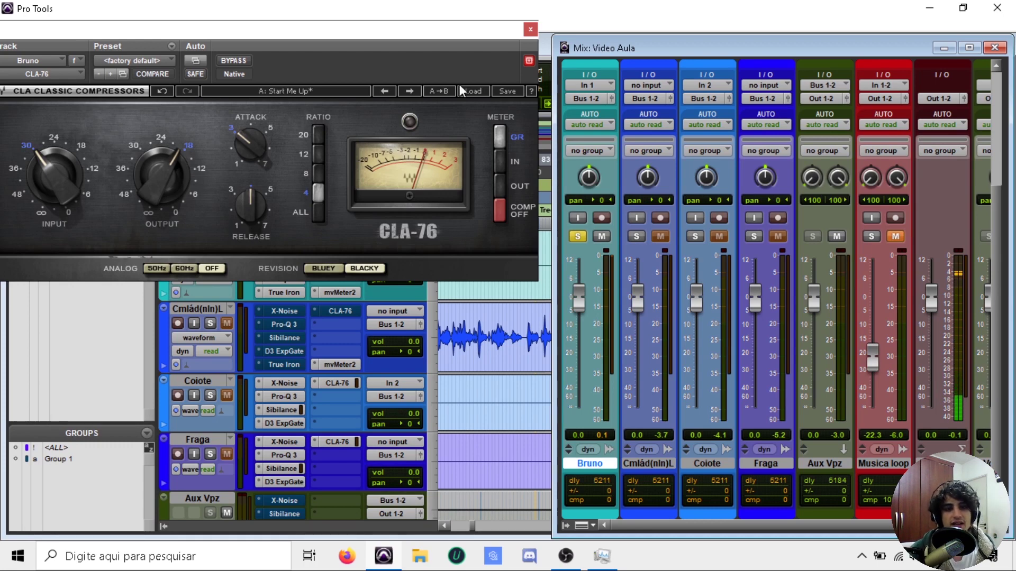
- Replace the CLA-76 insert on the first voice track with the mono Dyn3 Compressor/Limiter and reposition its window
click(530, 30)
click(315, 238)
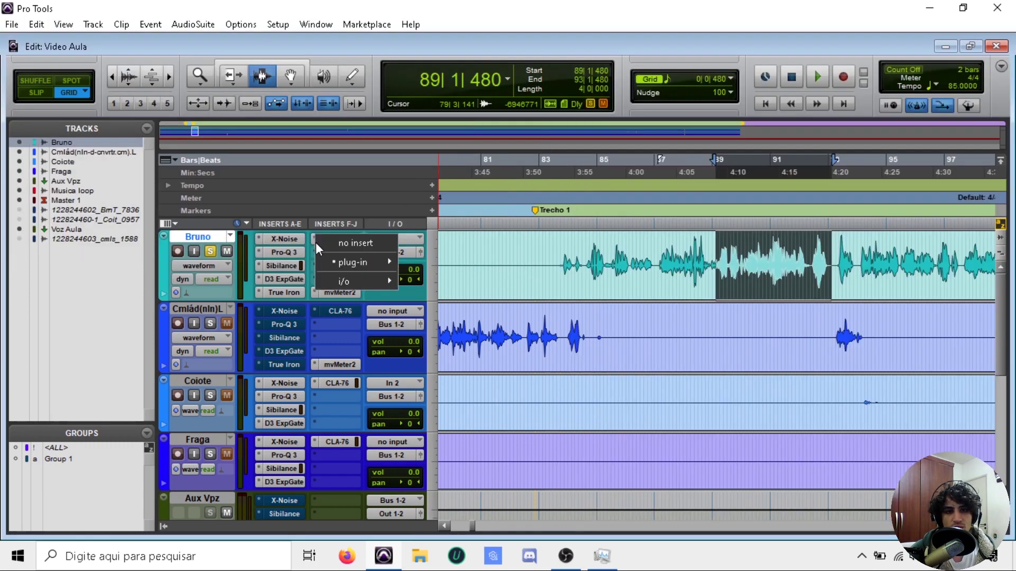
mouse_move(356, 261)
mouse_move(473, 276)
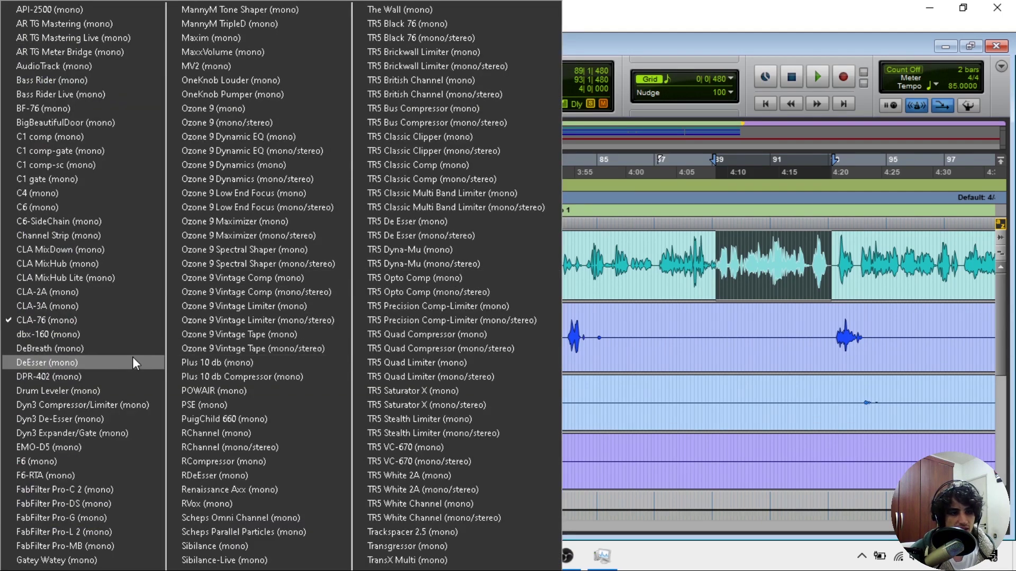
click(120, 405)
drag(240, 35, 349, 53)
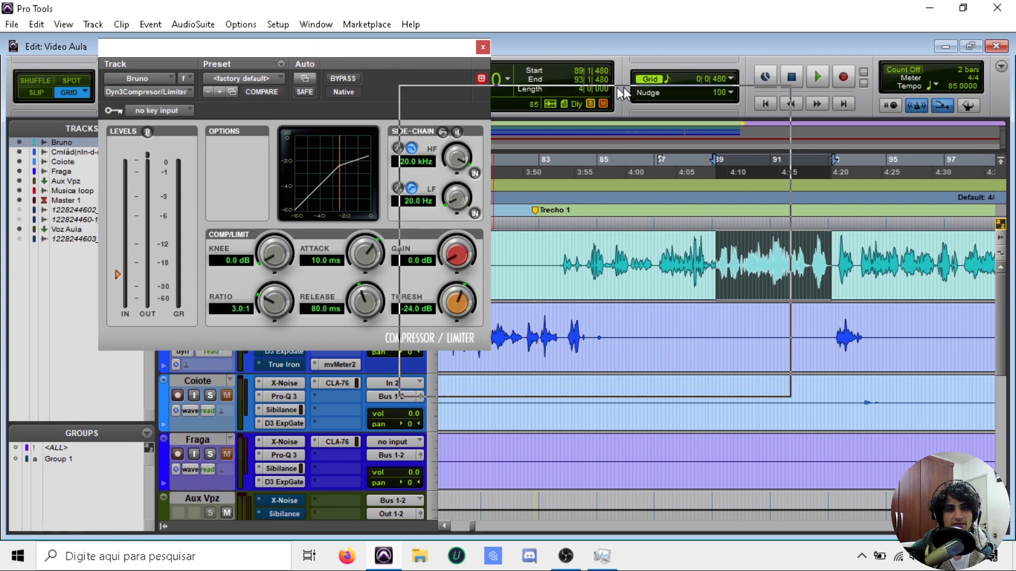
drag(314, 45, 297, 68)
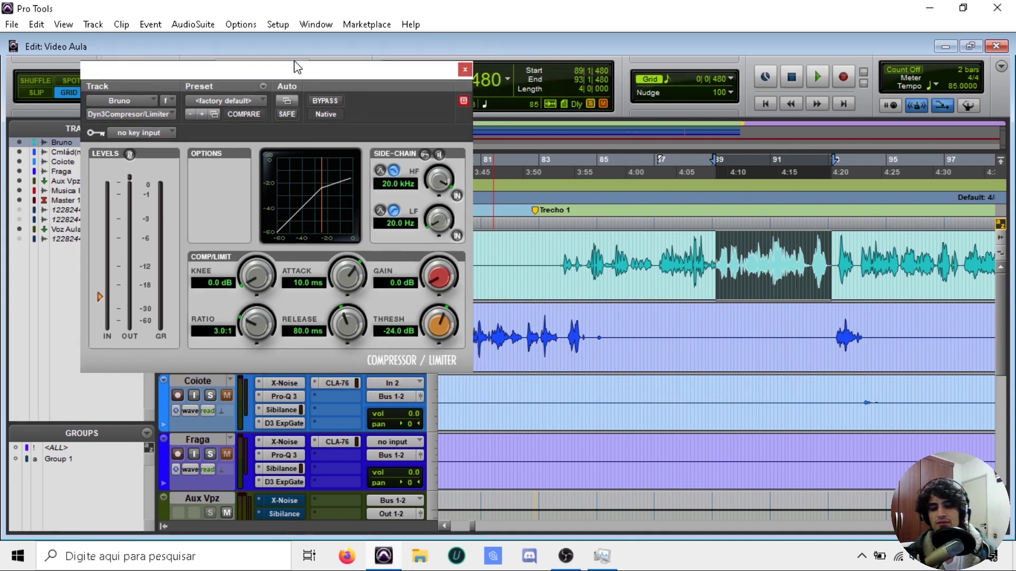
- Show the Mix window beside the compressor, watch the first voice track's levels and gain reduction during playback, and put the Mix window away
key(ctrl+equal)
key(space)
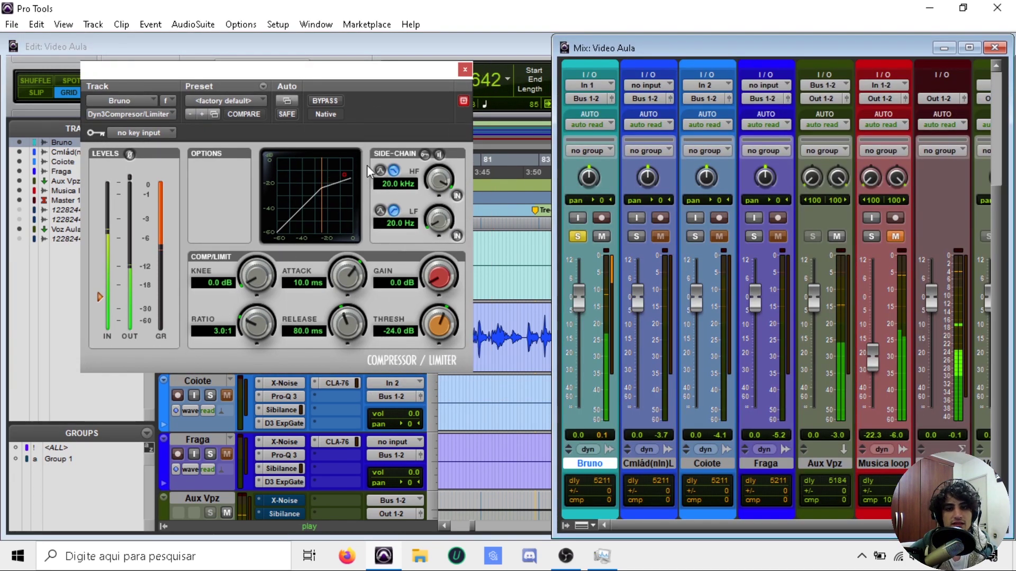
key(space)
key(space)
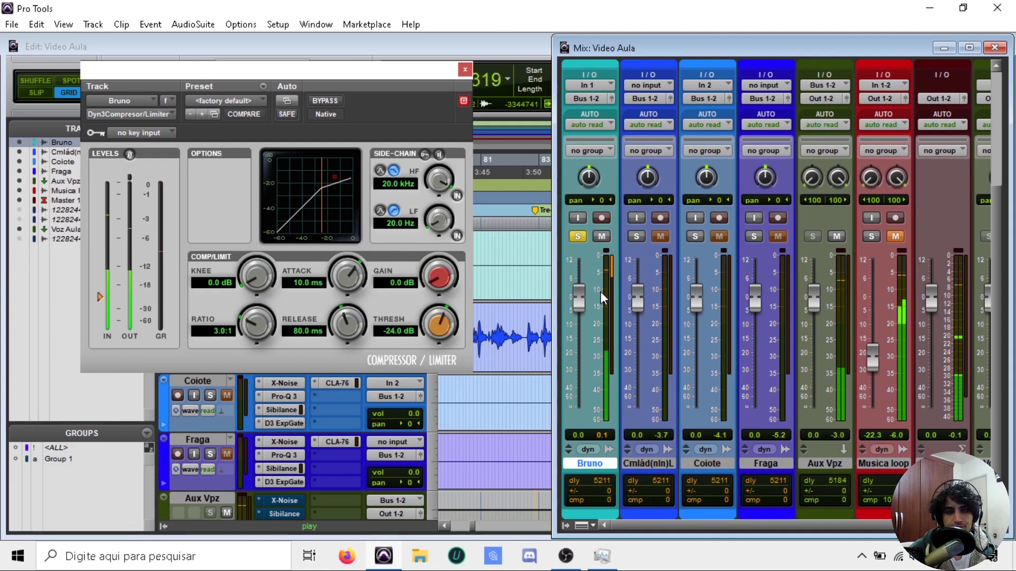
key(space)
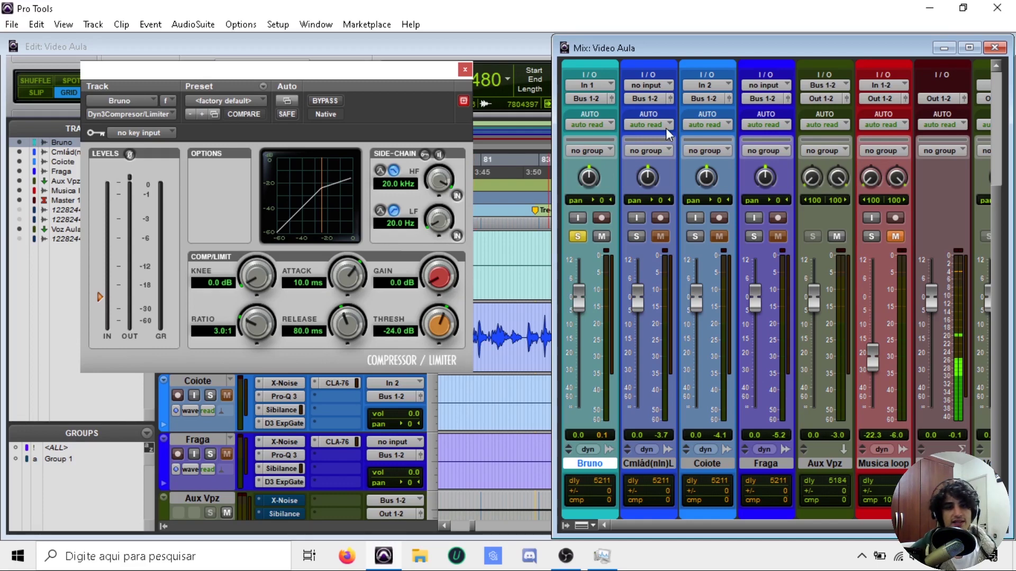
click(944, 48)
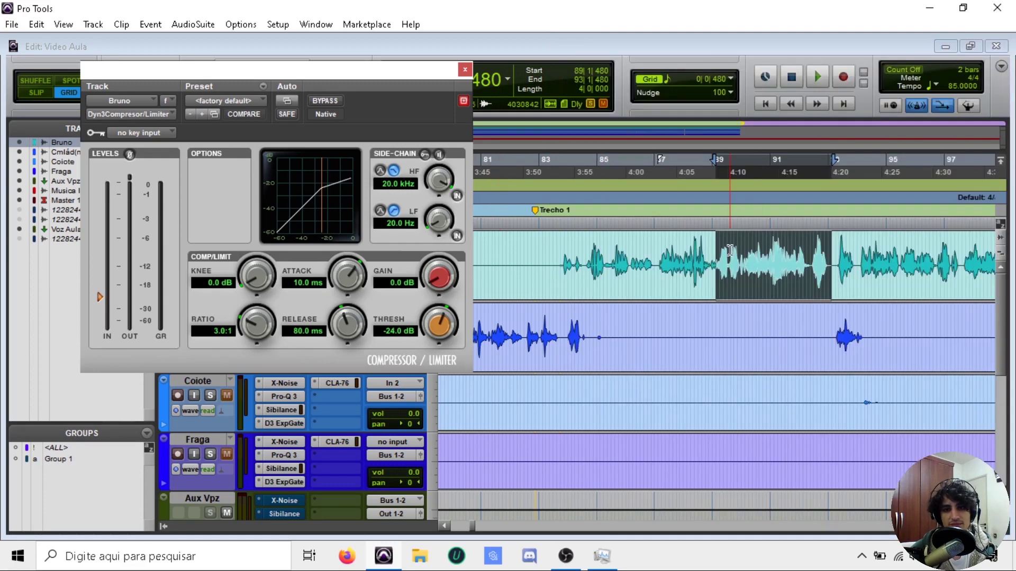
- Compare the first voice track's quiet passage from 86|1|480 to 87|1|000 with its loud passage from 92|2|480 to 93|1|480
drag(629, 270, 652, 277)
key(space)
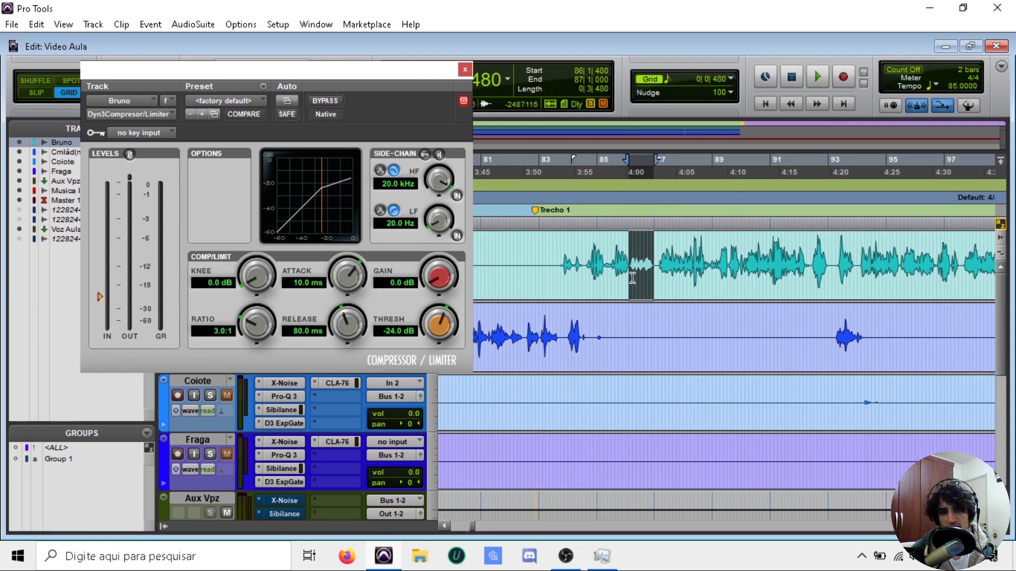
drag(811, 270, 831, 273)
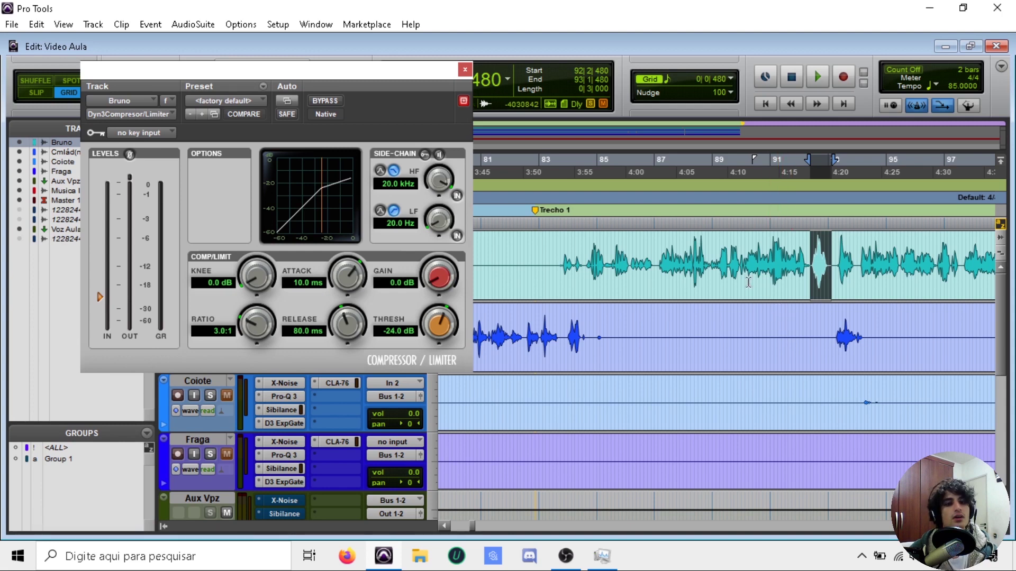
click(802, 225)
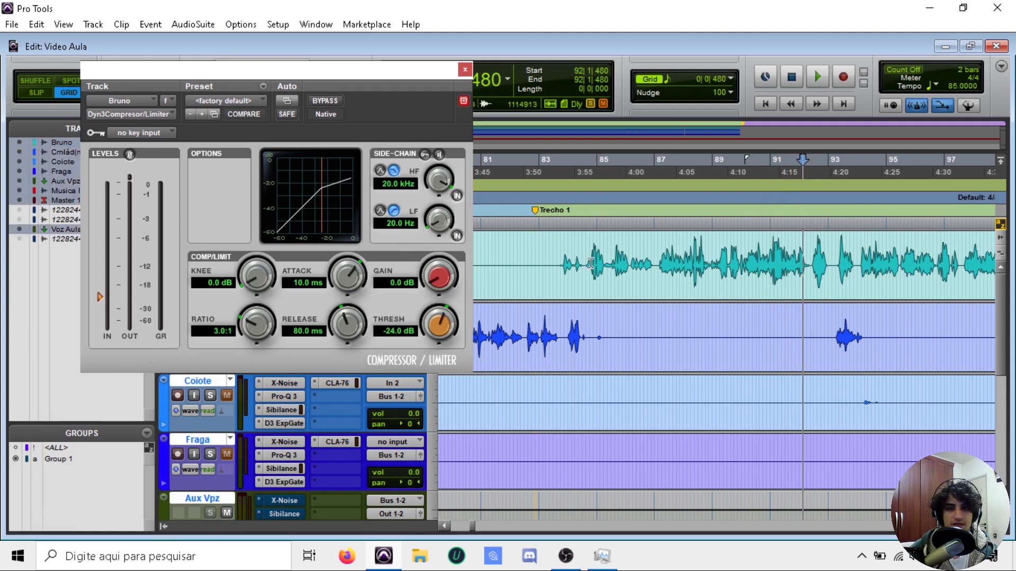
- Set the Dyn3 compressor's release to 325.6 ms and threshold to -21.5 dB while playing the voice from 87|2|000
drag(348, 326, 343, 287)
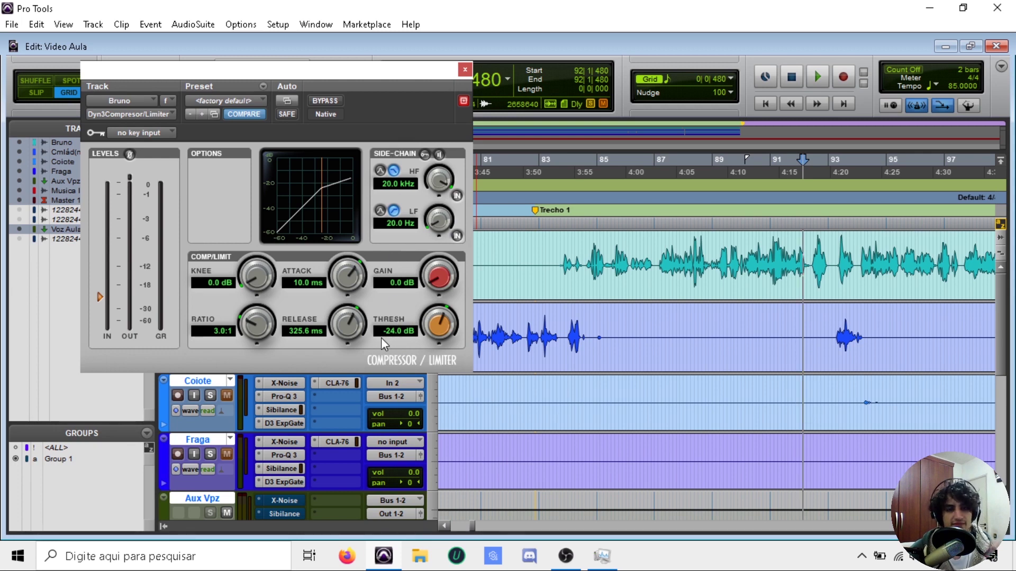
click(662, 221)
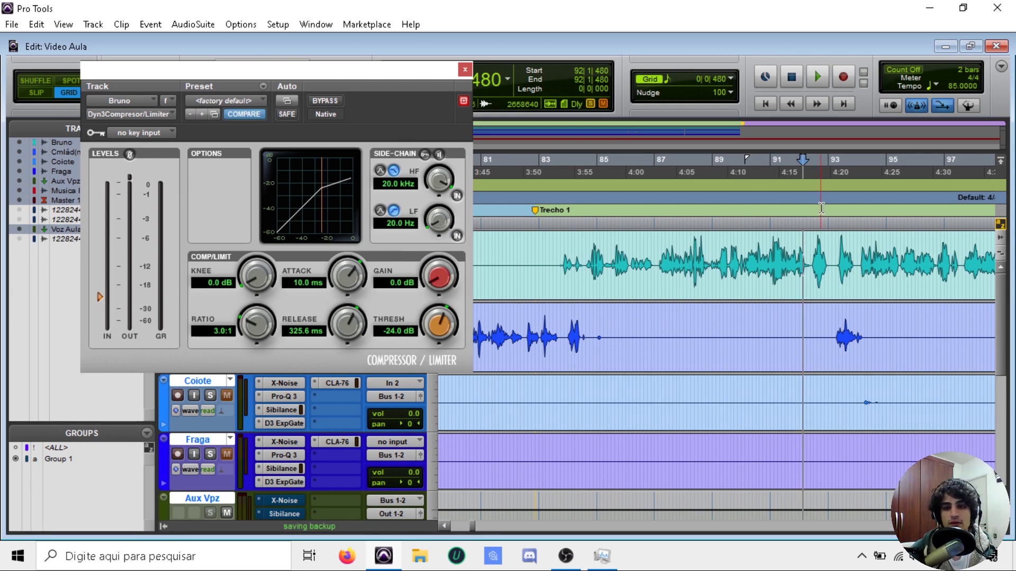
key(space)
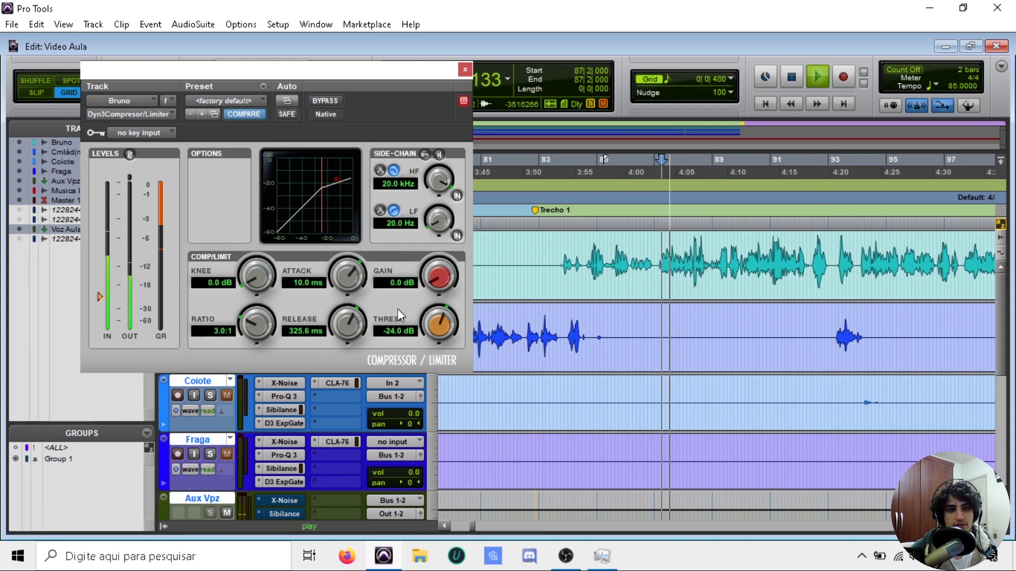
drag(373, 77, 670, 95)
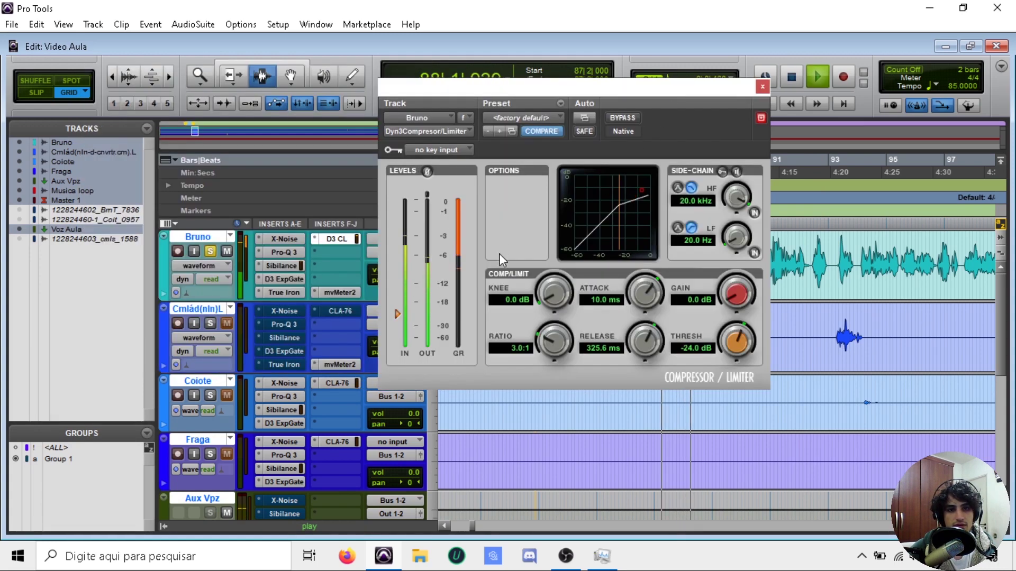
drag(737, 340, 733, 379)
key(space)
drag(738, 345, 736, 336)
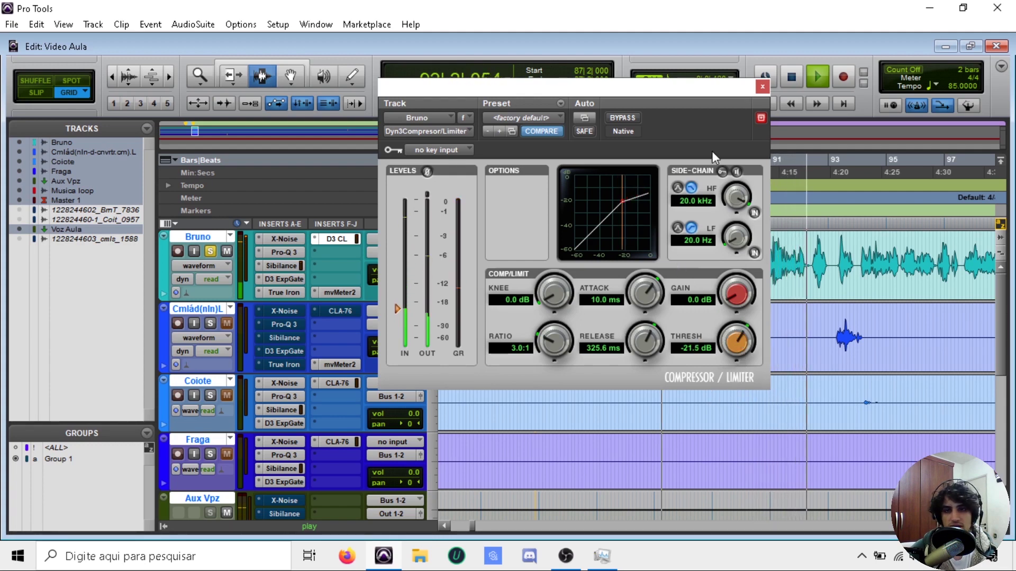
key(space)
- Raise the Dyn3 compressor's make-up gain to 3.9 dB during playback of the first voice track
drag(725, 94, 815, 142)
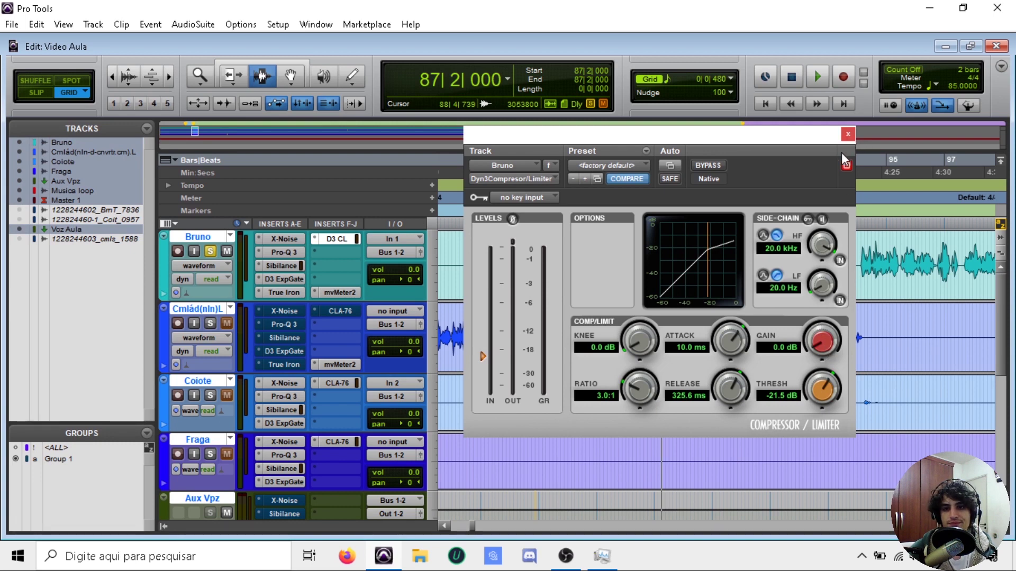
mouse_move(822, 344)
mouse_down()
mouse_move(817, 323)
mouse_move(828, 352)
mouse_move(824, 344)
mouse_up()
key(space)
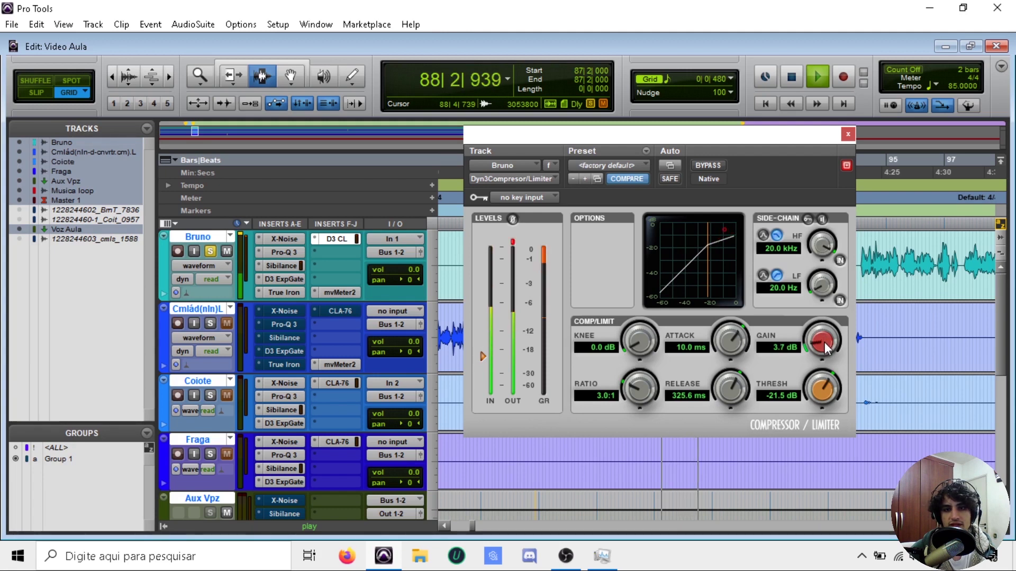
key(space)
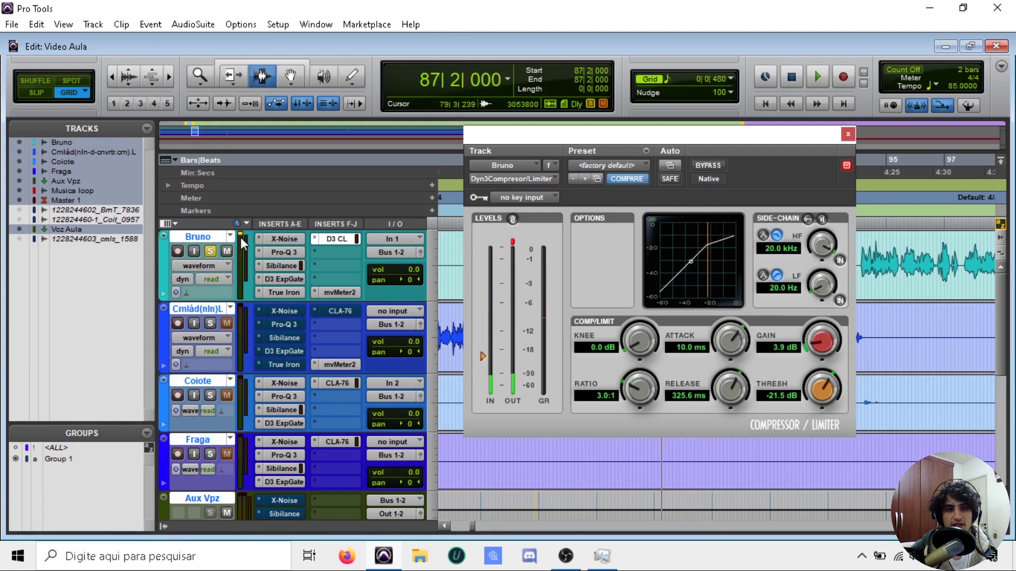
- Replace the Dyn3 Compressor/Limiter insert on the first voice track with CLA-76 (mono)
click(339, 252)
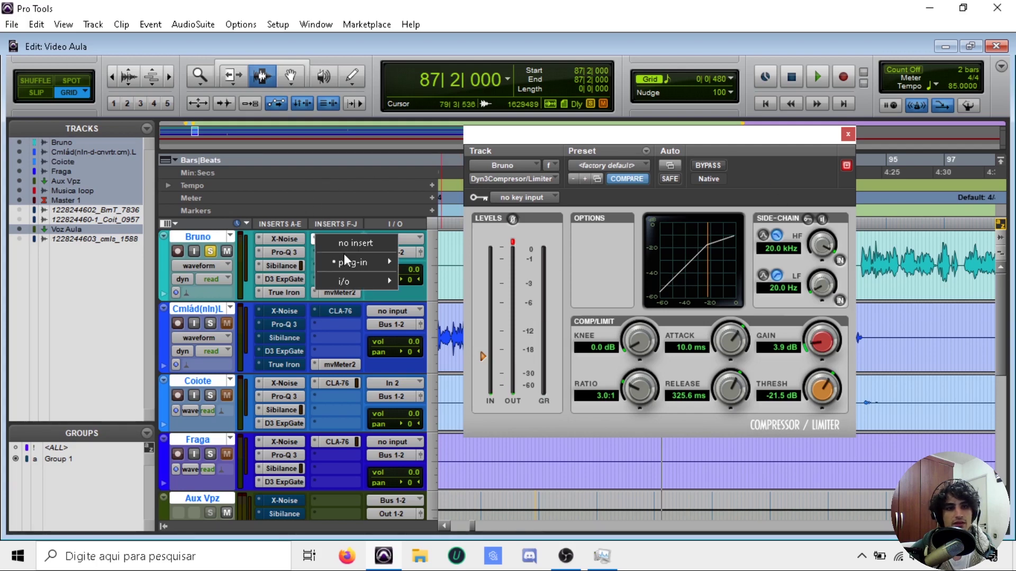
mouse_move(372, 267)
mouse_move(459, 275)
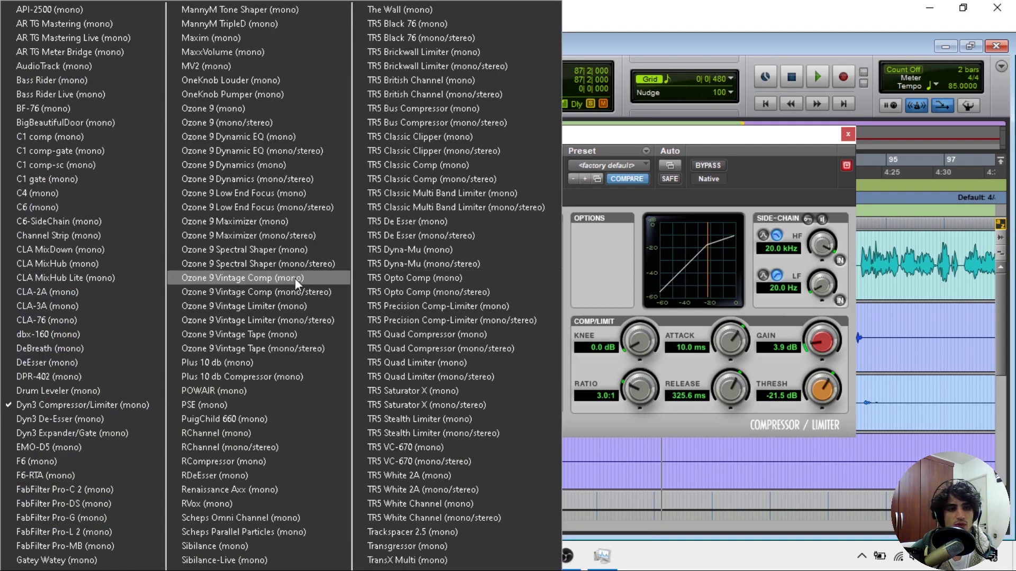
click(82, 320)
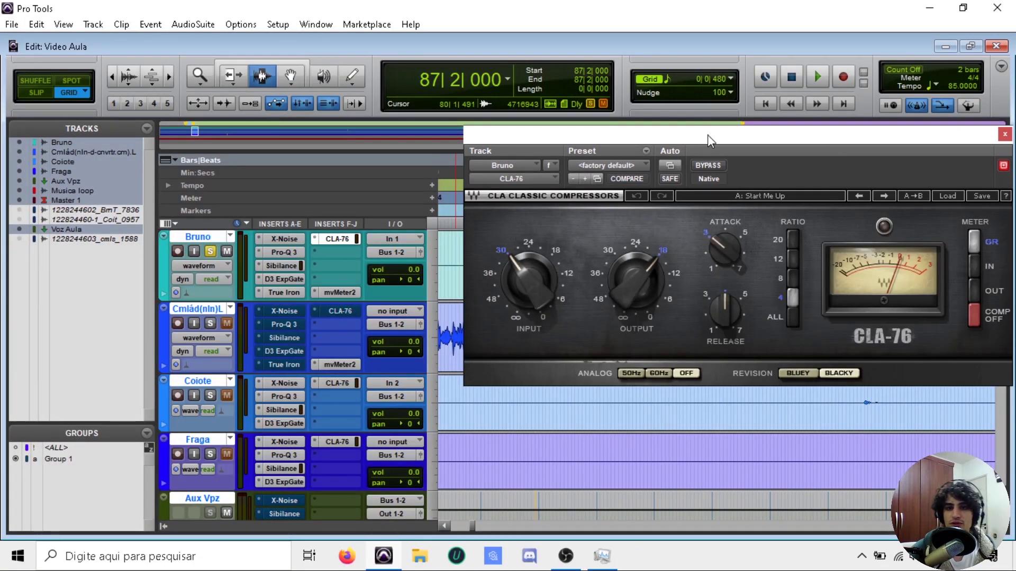
drag(707, 135, 693, 131)
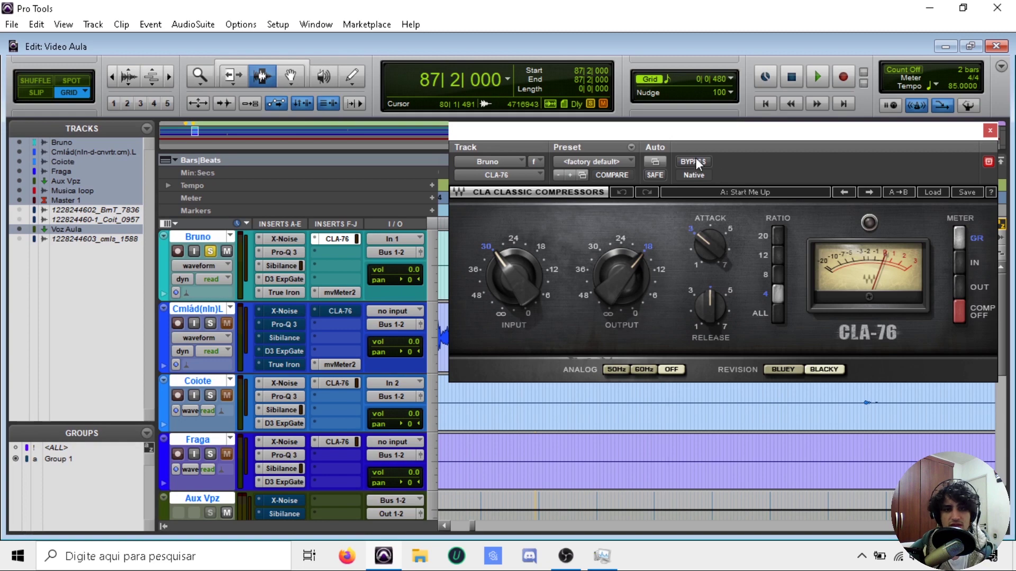
- Play the voice through the CLA-76, move its window clear of the inserts and keep it open alongside other plug-in windows
key(space)
drag(591, 139, 303, 103)
drag(453, 97, 318, 16)
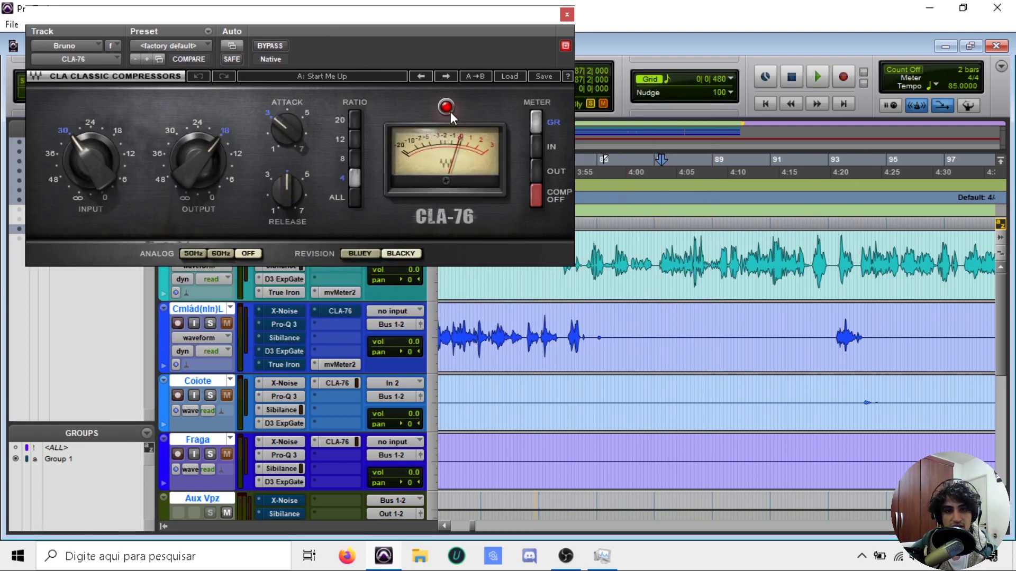
drag(547, 18, 957, 80)
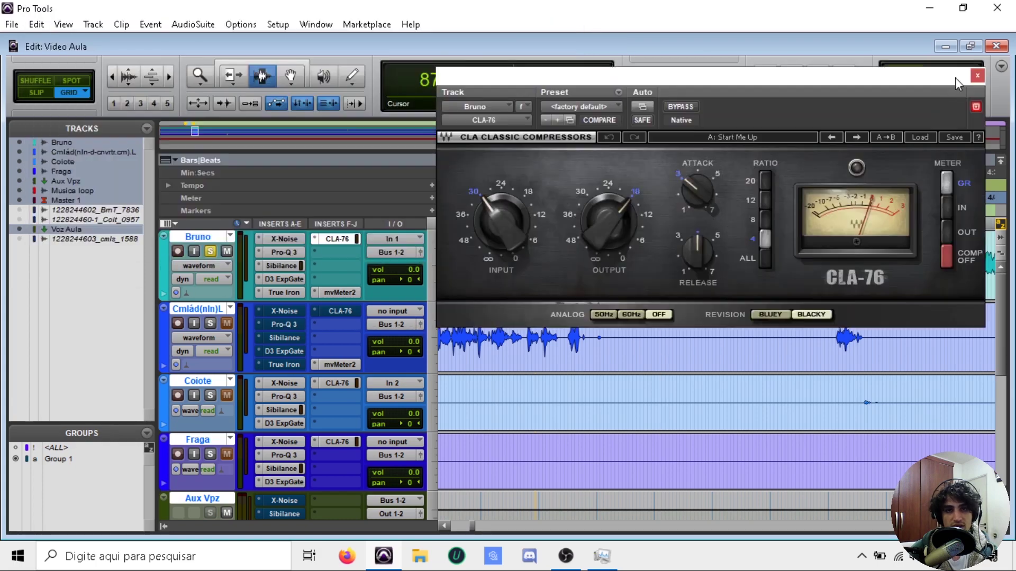
drag(893, 79, 897, 51)
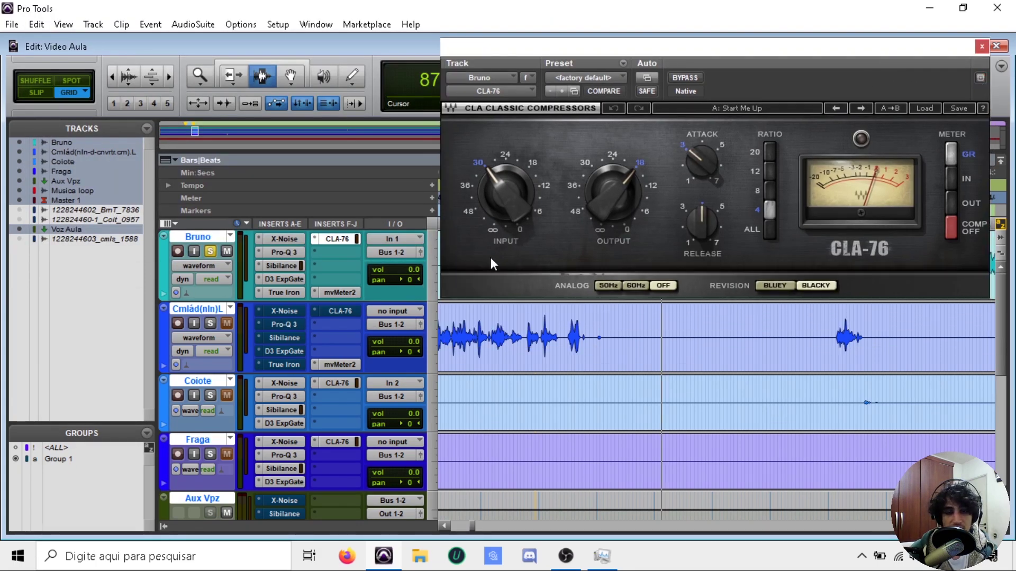
- Open the first voice track's mvMeter2 and arrange it below the CLA-76 so both plug-in displays can be watched
click(342, 292)
drag(711, 56, 545, 245)
drag(670, 254, 394, 254)
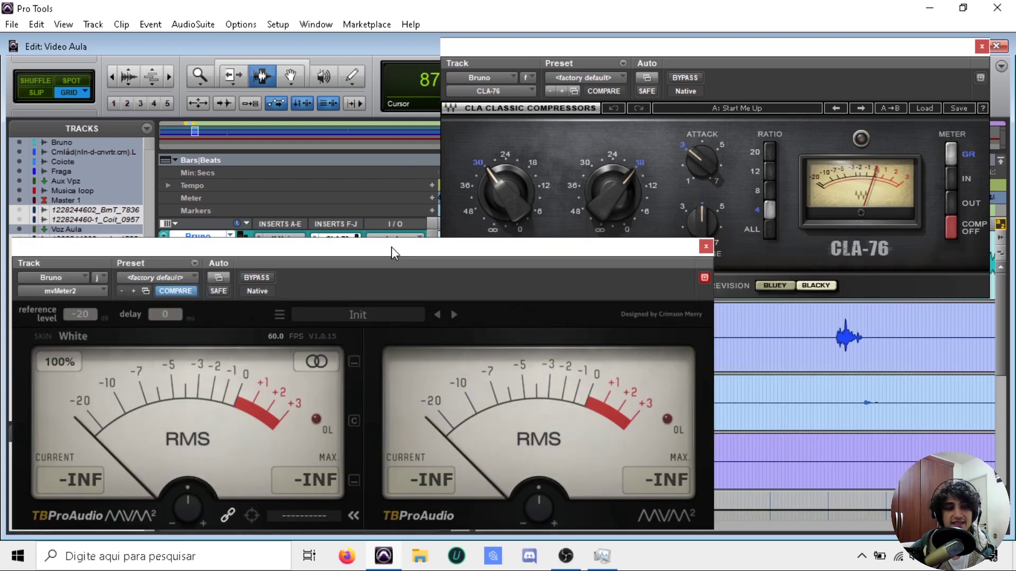
drag(611, 52, 612, 38)
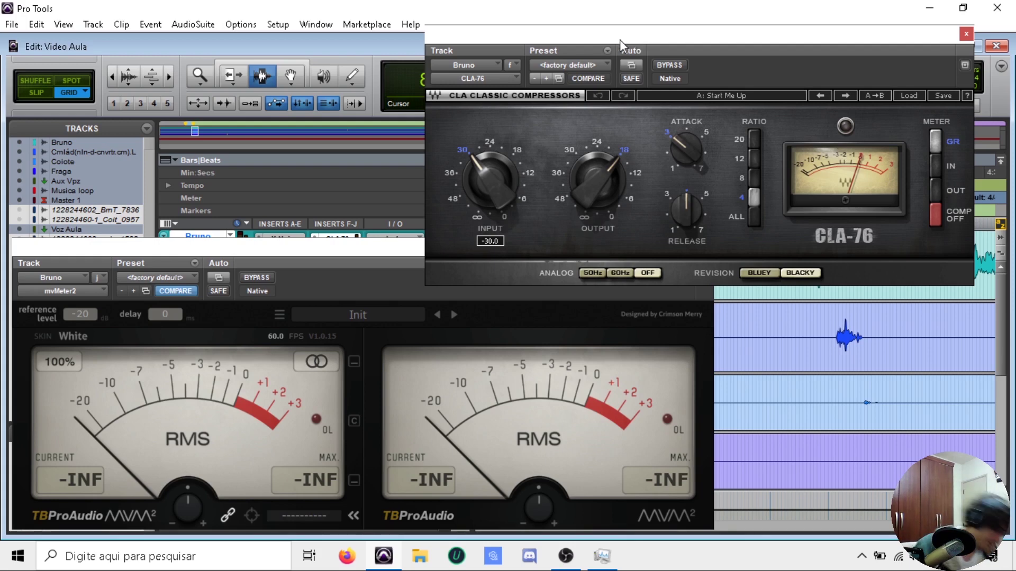
drag(620, 40, 278, 32)
drag(367, 30, 618, 26)
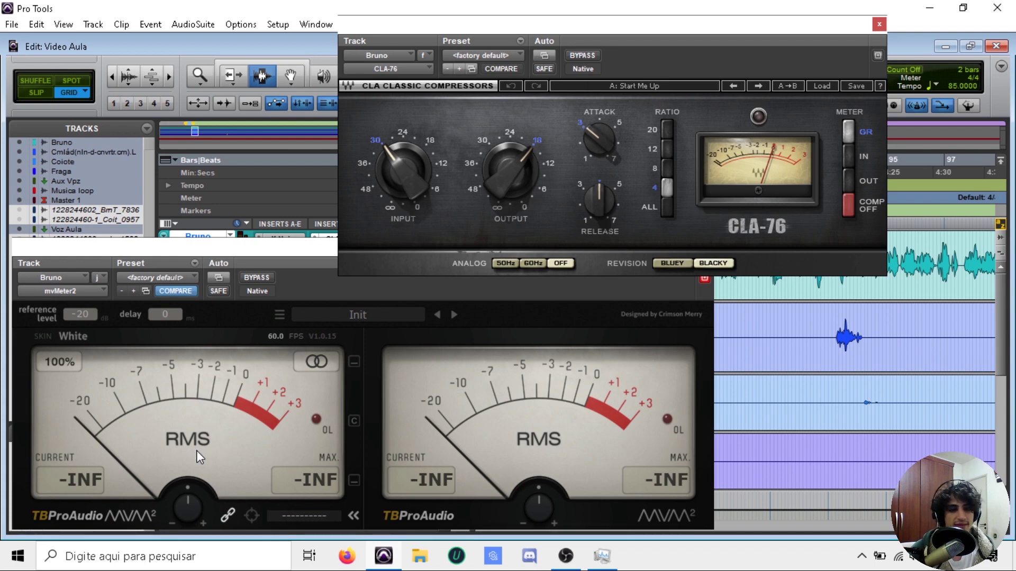
- Adjust the CLA-76 output during playback against mvMeter2's level, resetting the meter's maximum, and close both plug-in windows
click(256, 248)
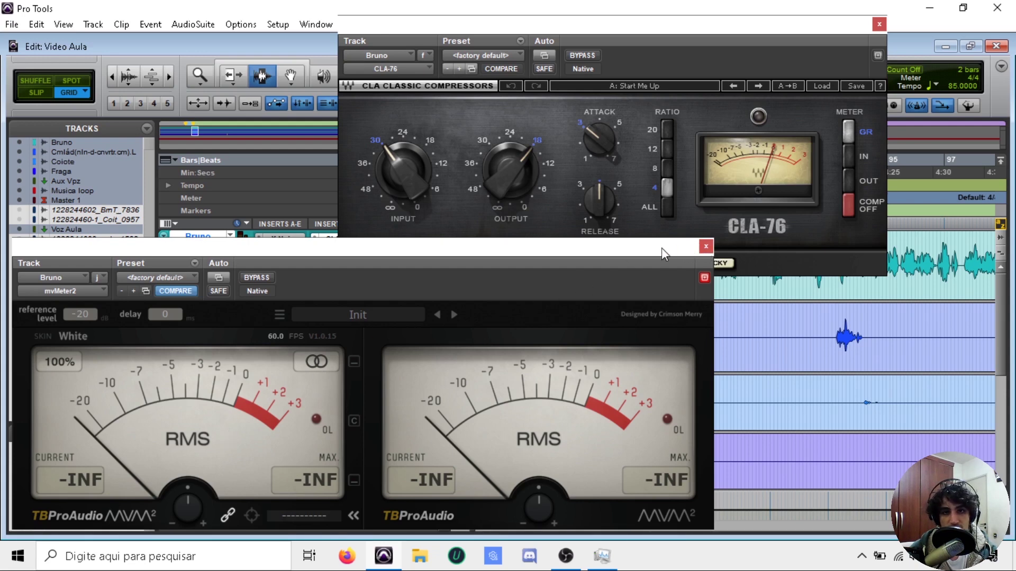
key(space)
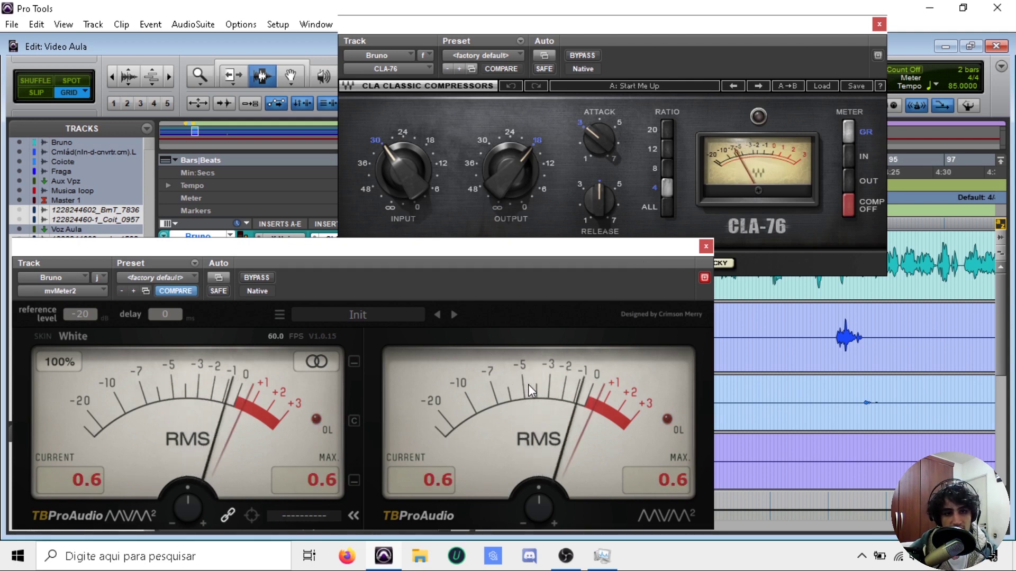
drag(512, 173, 512, 179)
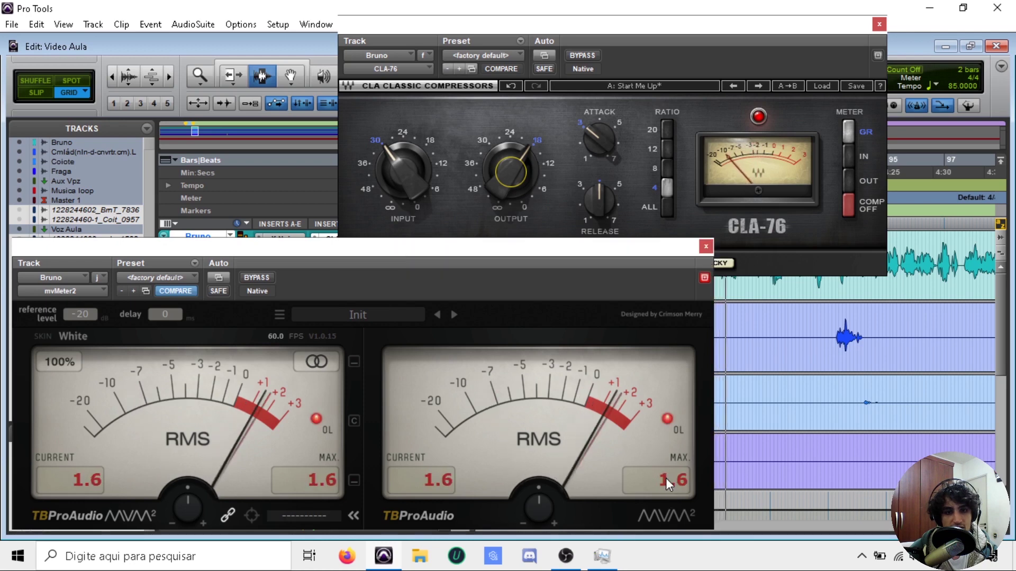
mouse_move(510, 174)
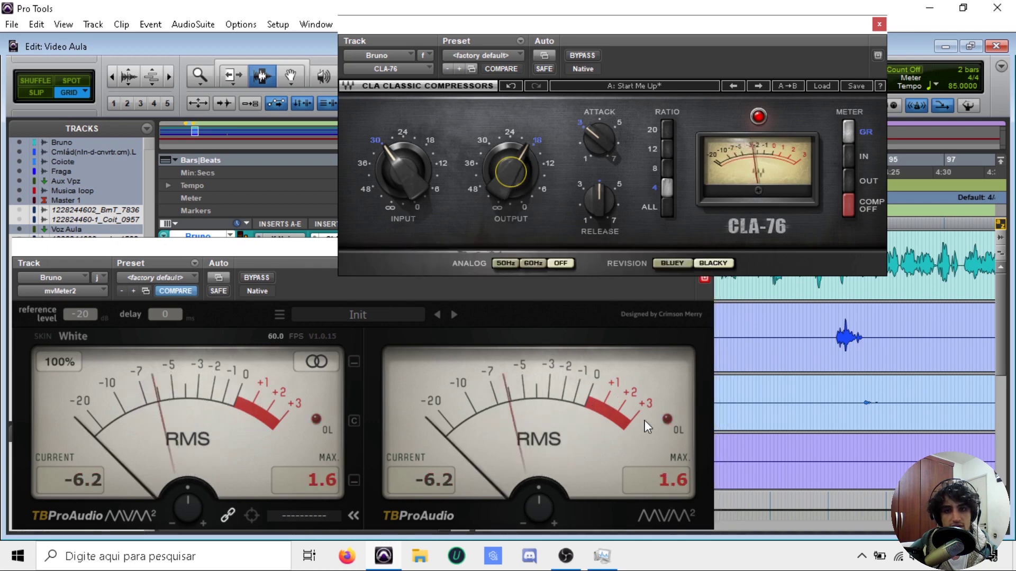
click(675, 491)
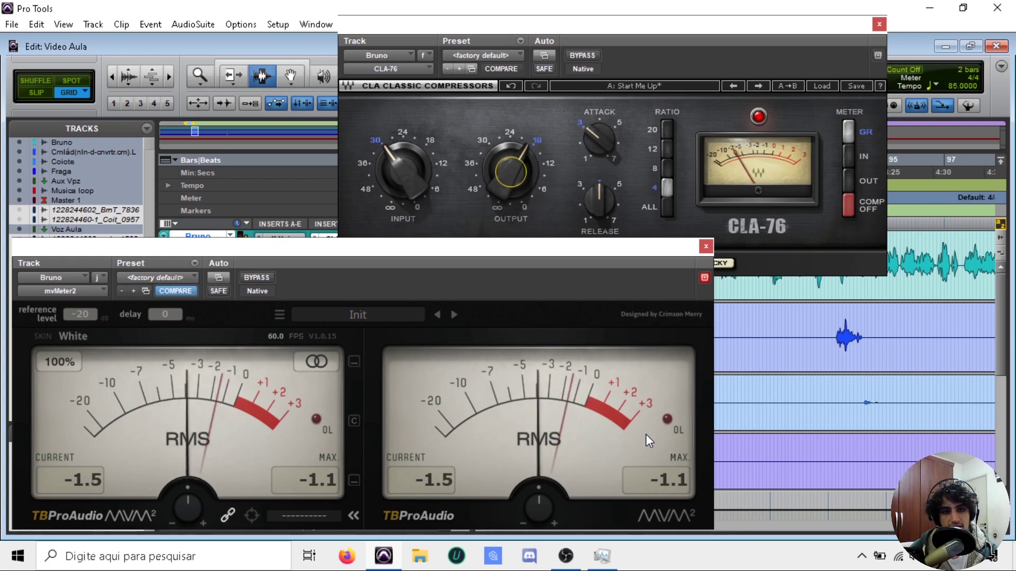
click(836, 35)
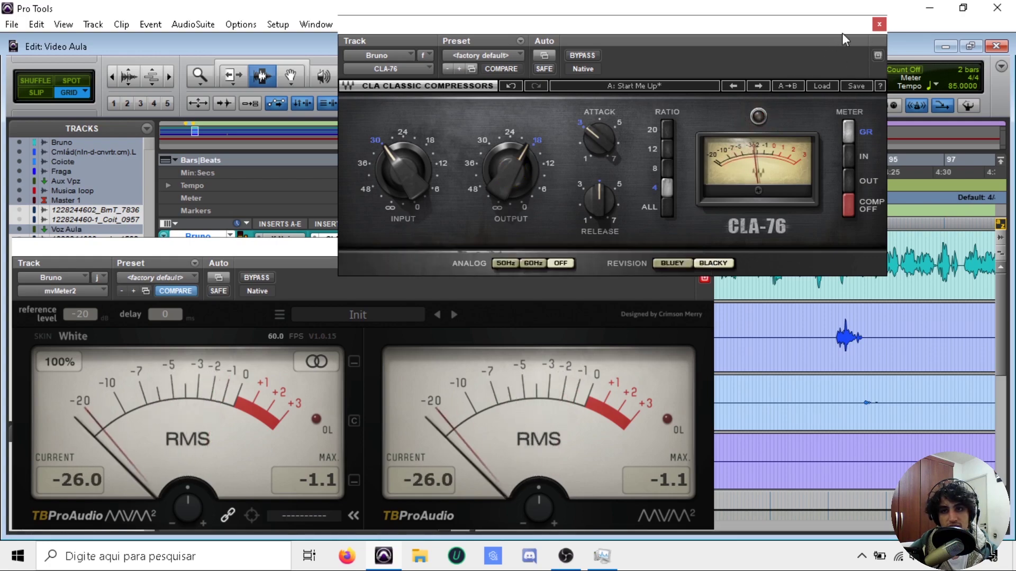
click(879, 24)
click(706, 246)
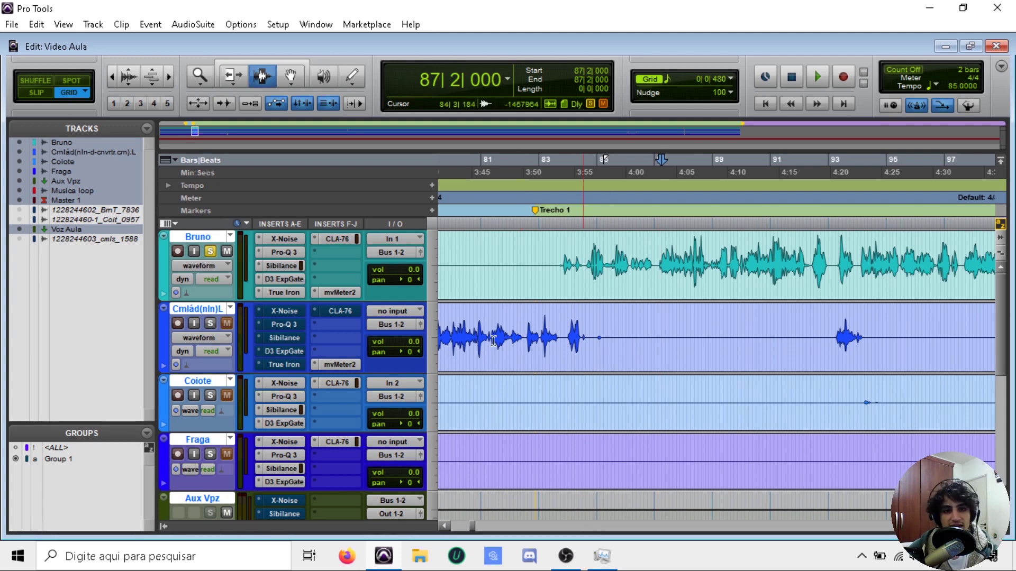
- Enlarge the Master 1 track's height to examine its inserts and level meter, and return to the voice tracks
scroll(460, 365, down, 3)
scroll(457, 370, down, 2)
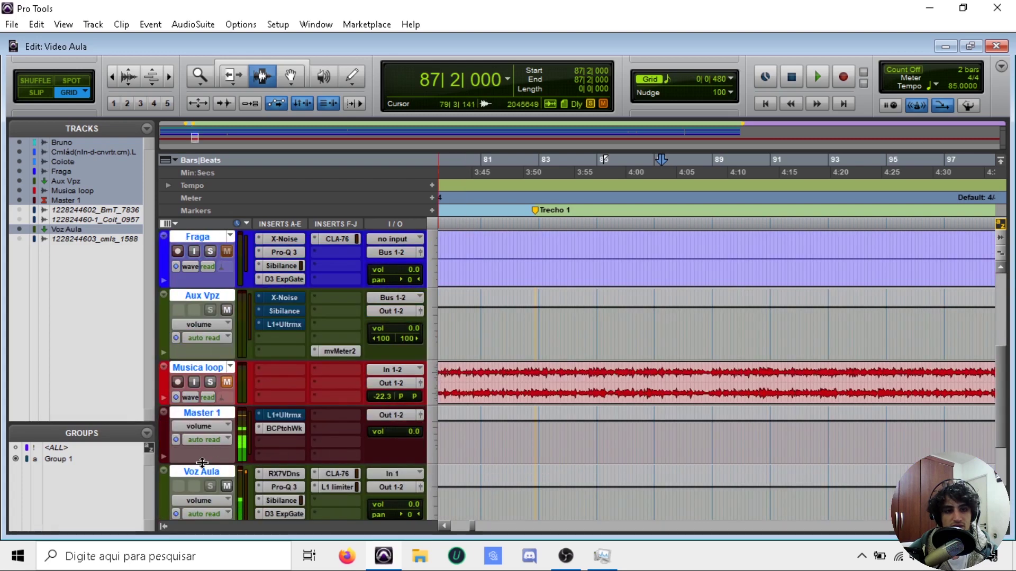
scroll(305, 434, down, 2)
scroll(303, 430, down, 1)
drag(216, 417, 215, 512)
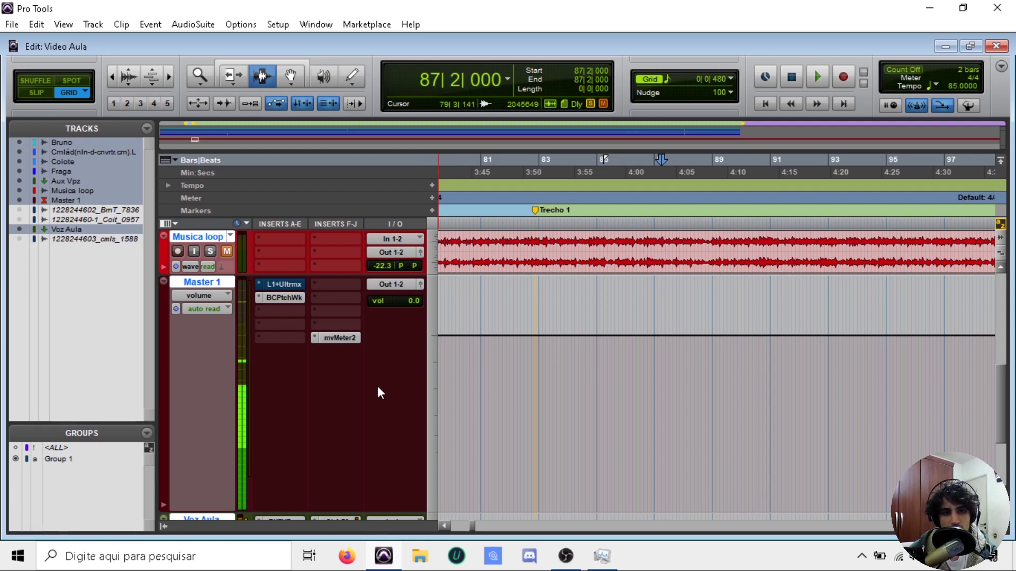
scroll(373, 388, up, 8)
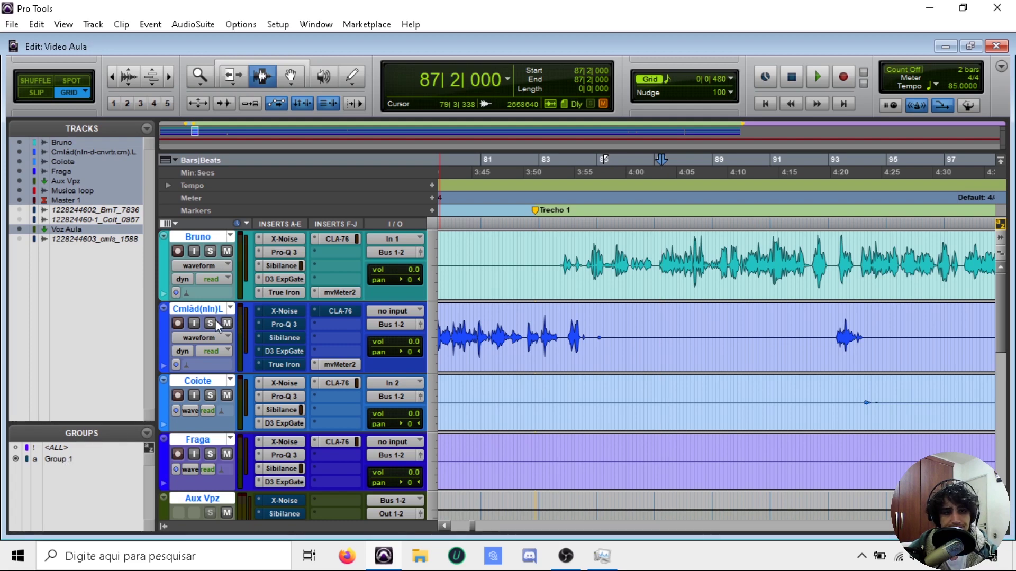
- Select the first voice track's speech from 83|4|000 to 92|3|000
scroll(677, 312, left, 3)
scroll(678, 312, right, 3)
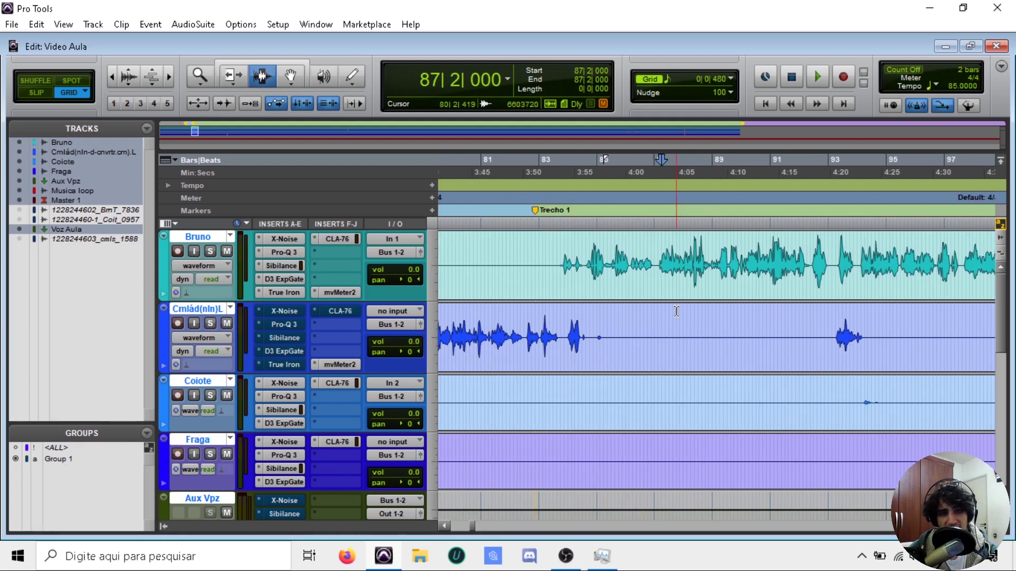
click(556, 265)
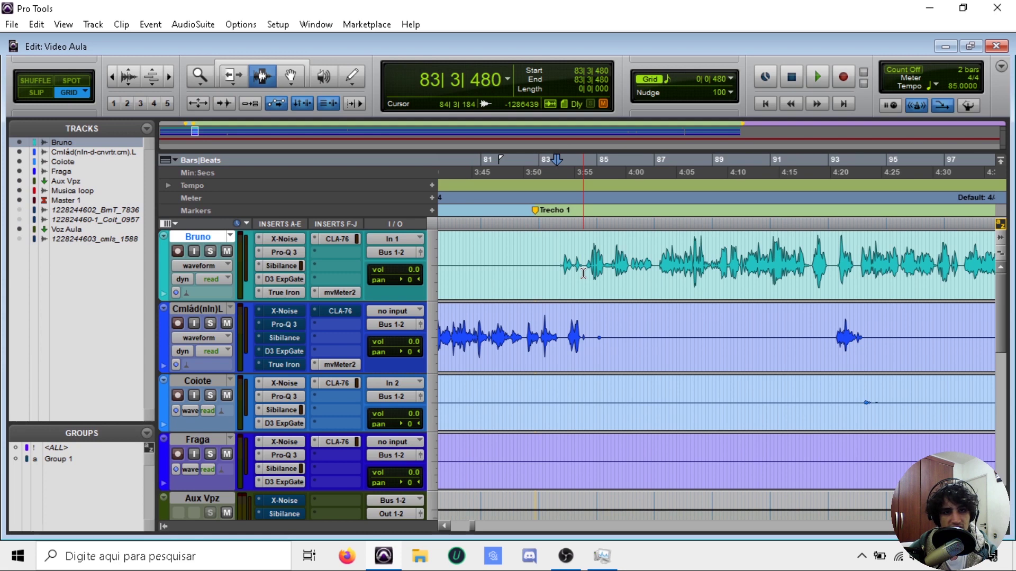
scroll(583, 273, right, 1)
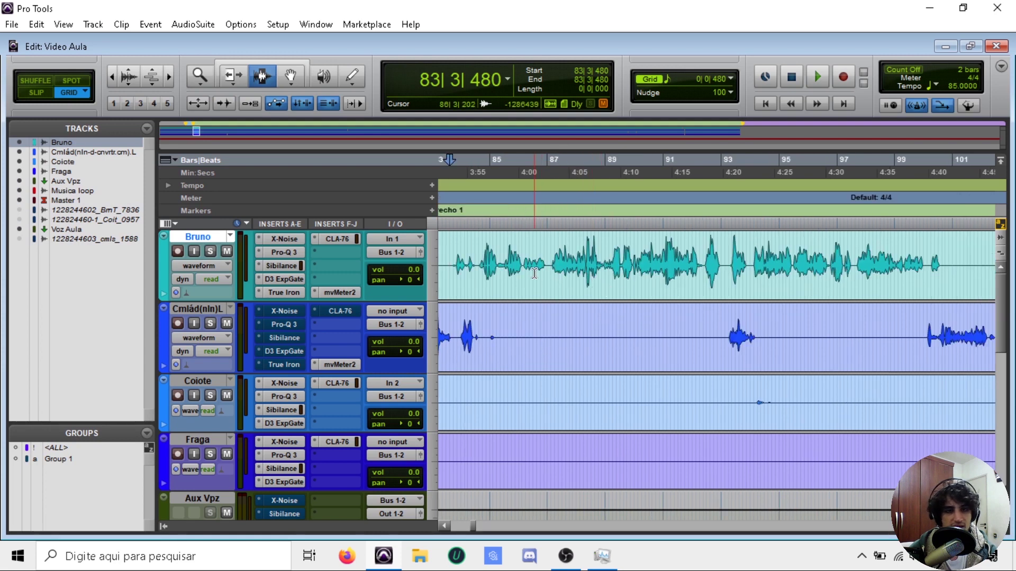
drag(455, 273, 707, 286)
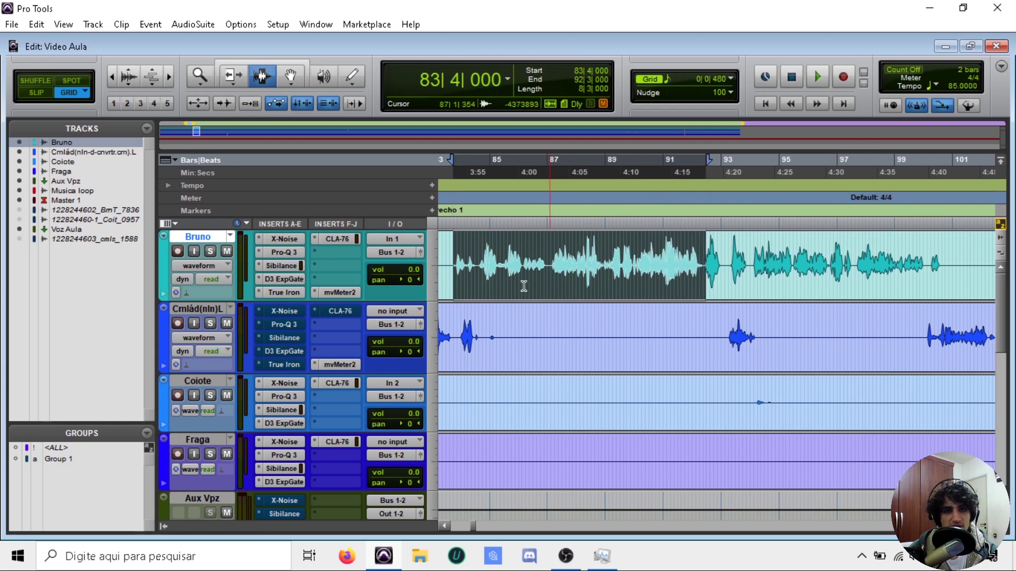
- Bypass the first voice track's six processing inserts, X-Noise through CLA-76, then solo the track and play the selected speech unprocessed
ctrl+click(291, 240)
ctrl+click(293, 254)
ctrl+click(294, 265)
ctrl+click(295, 279)
ctrl+click(299, 290)
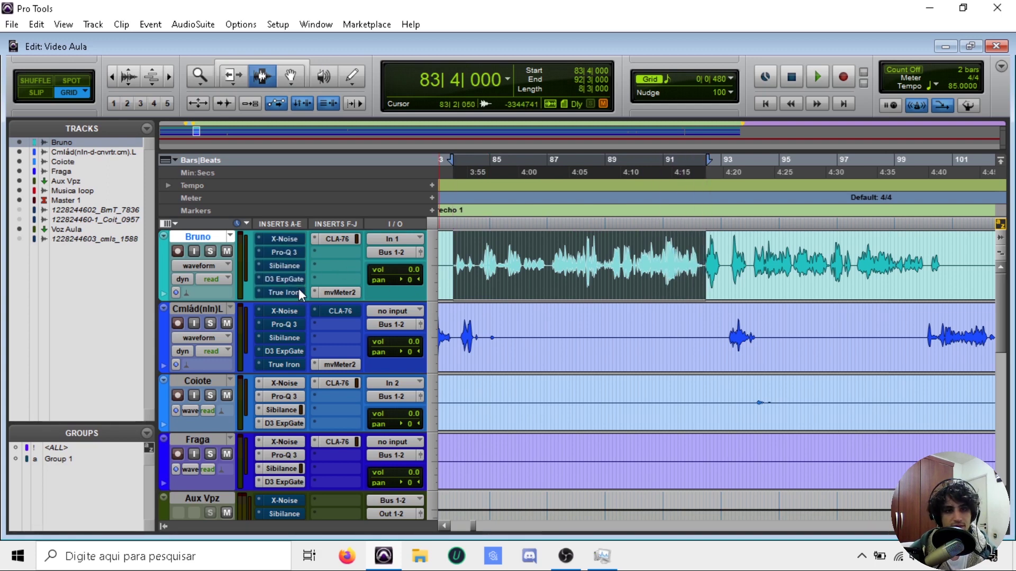
ctrl+click(356, 238)
key(space)
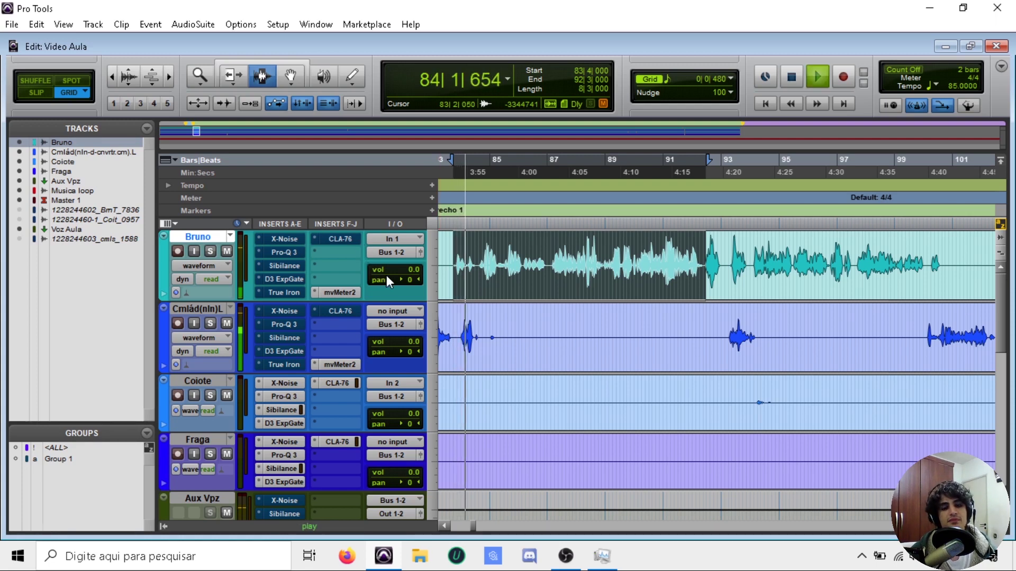
click(210, 251)
key(space)
key(space)
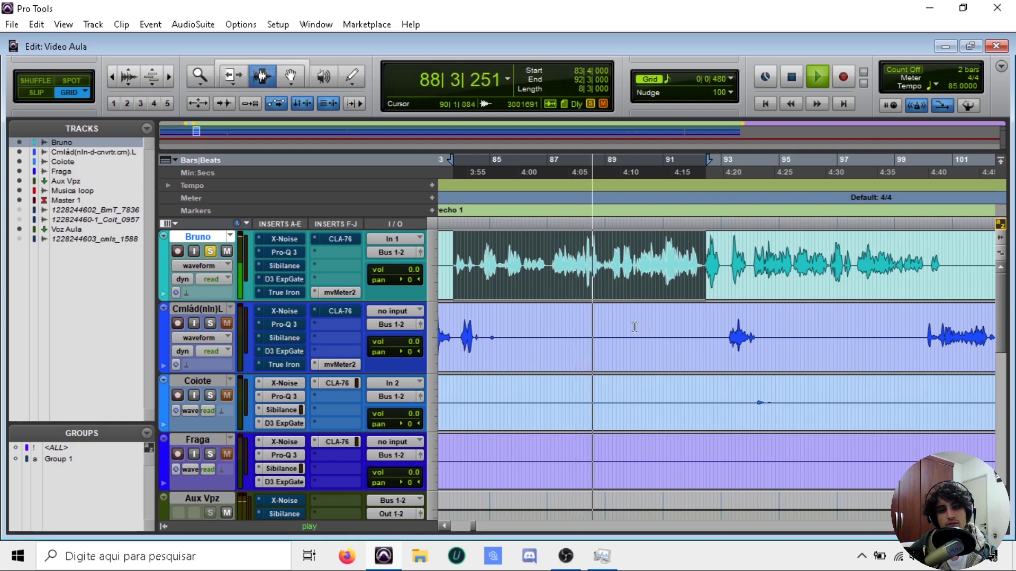
key(space)
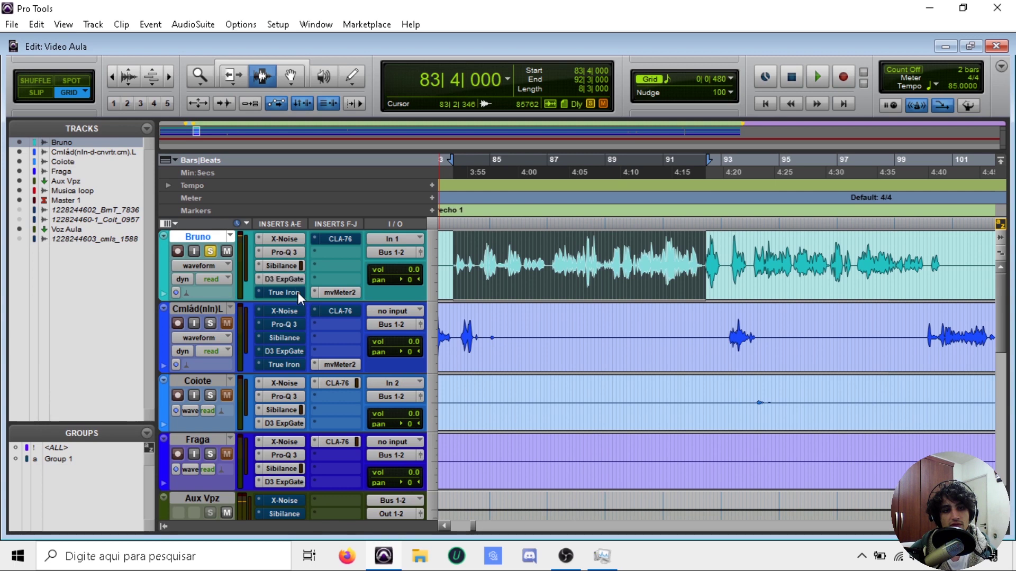
- Play the first voice track's speech with its inserts re-enabled, and mark the quiet phrase from 86|1|480 to 87|1|000
key(space)
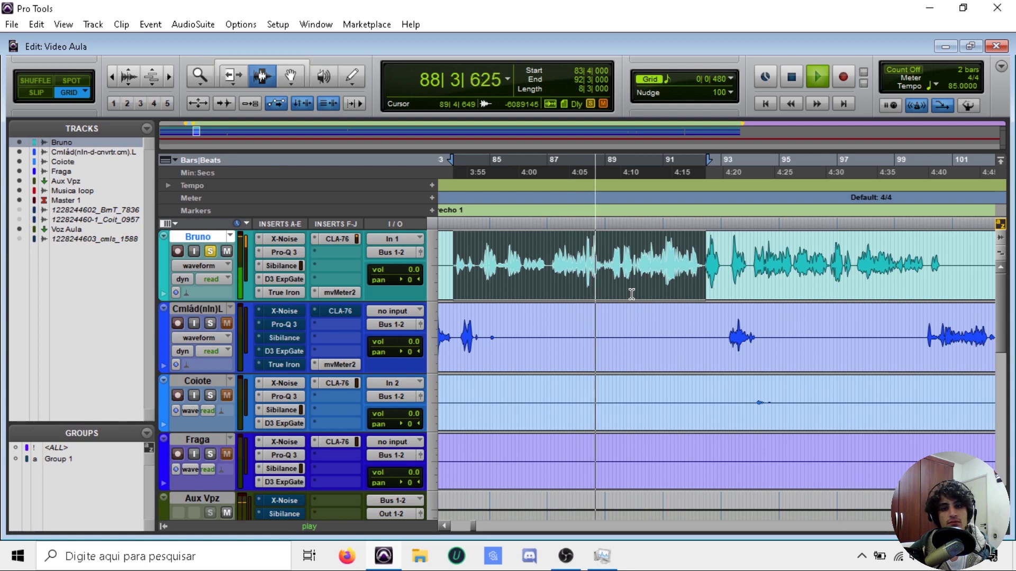
key(space)
click(526, 266)
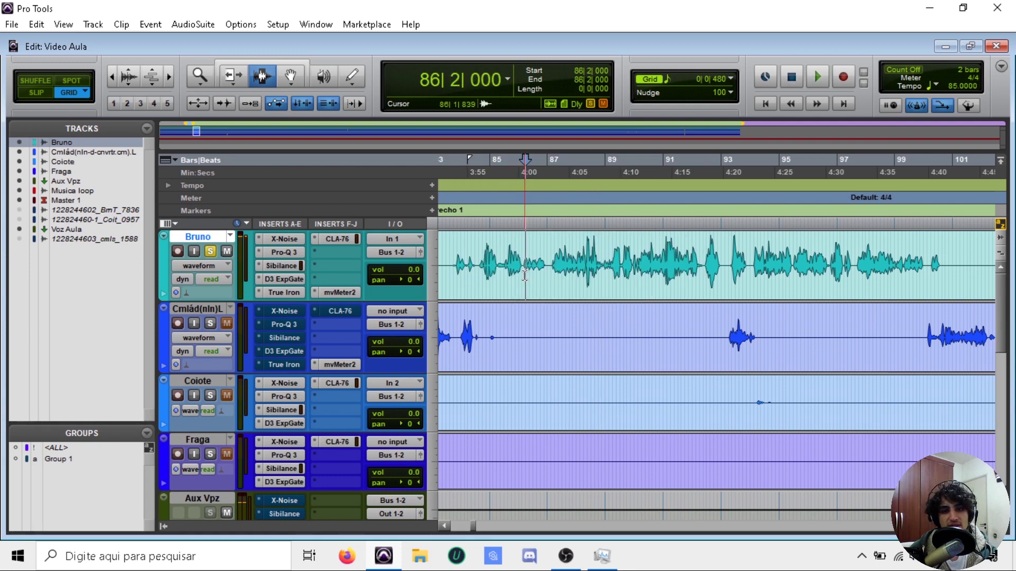
drag(522, 275, 546, 278)
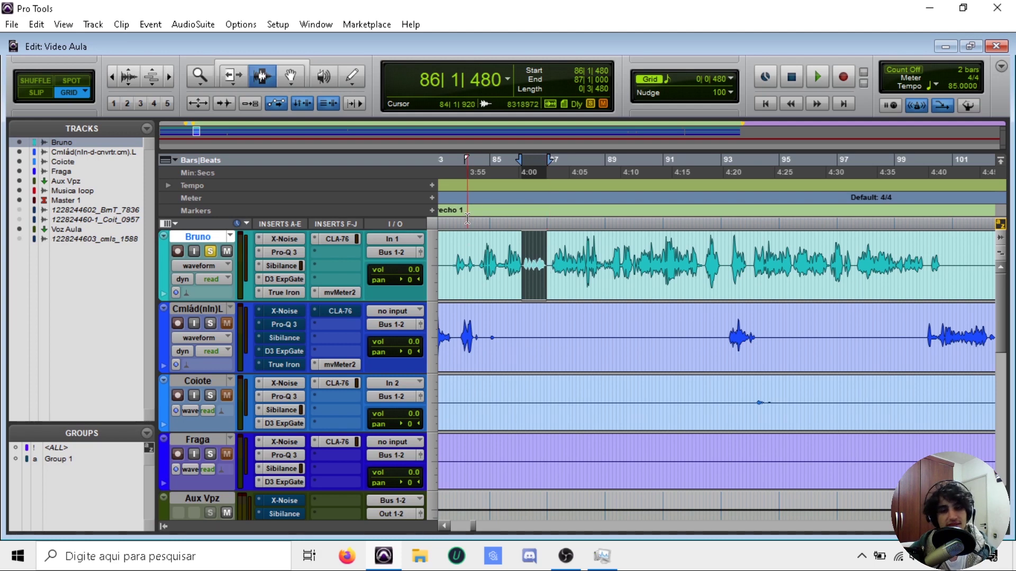
click(451, 264)
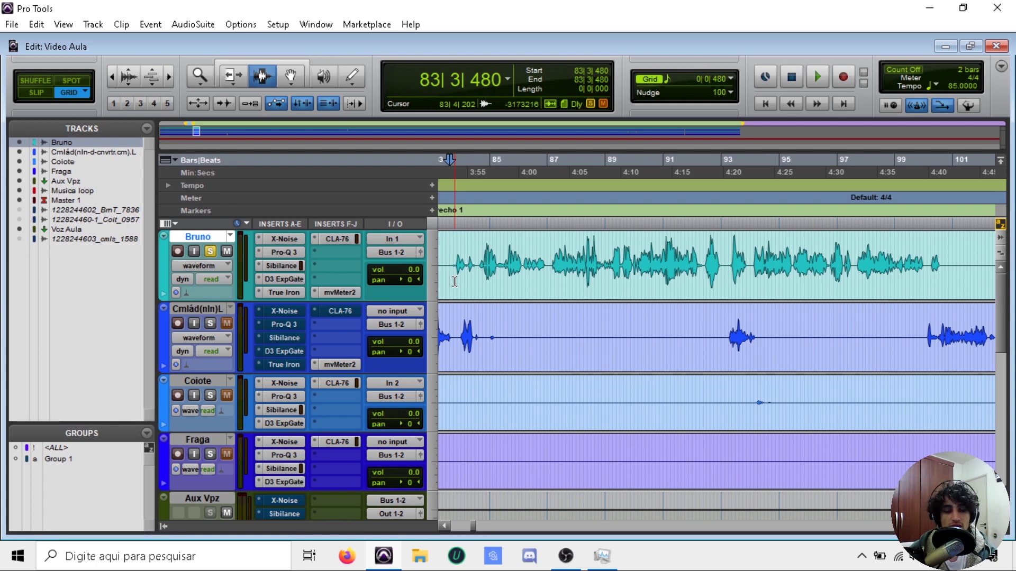
- Select the second voice track's long speech passage from 65|1|480 to 85|4|000
scroll(550, 294, left, 6)
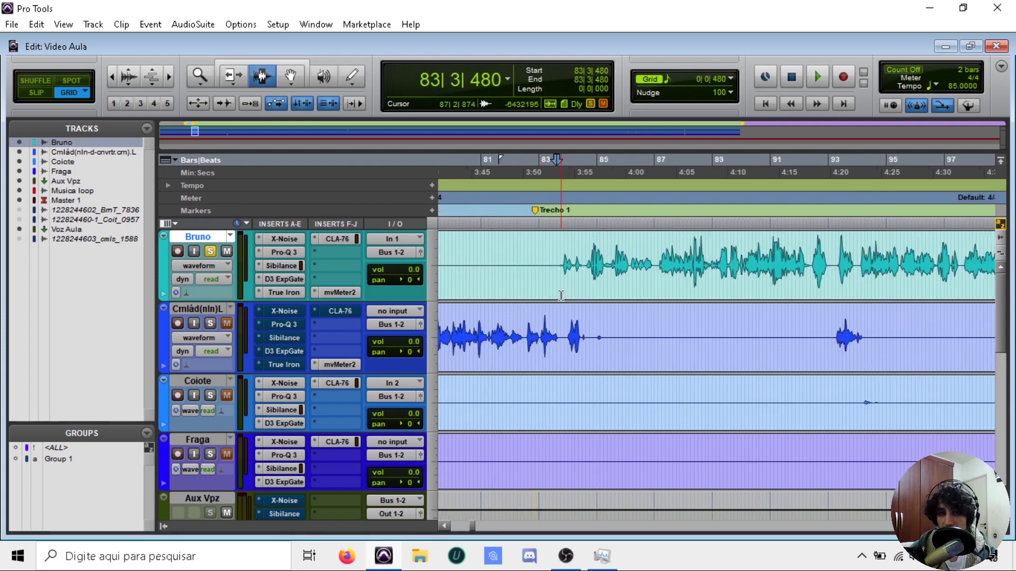
drag(464, 339, 902, 358)
drag(977, 359, 992, 360)
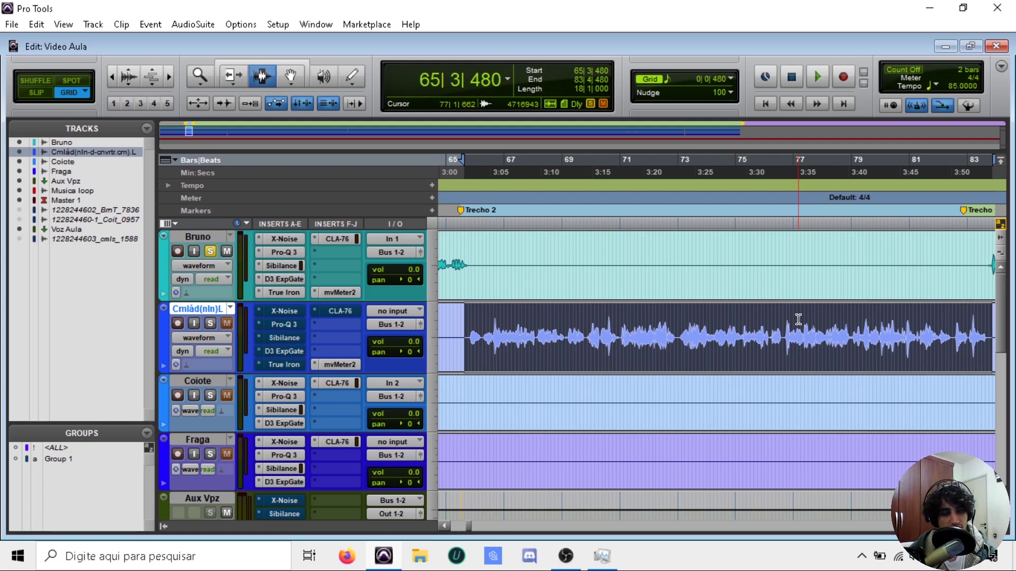
scroll(792, 337, right, 2)
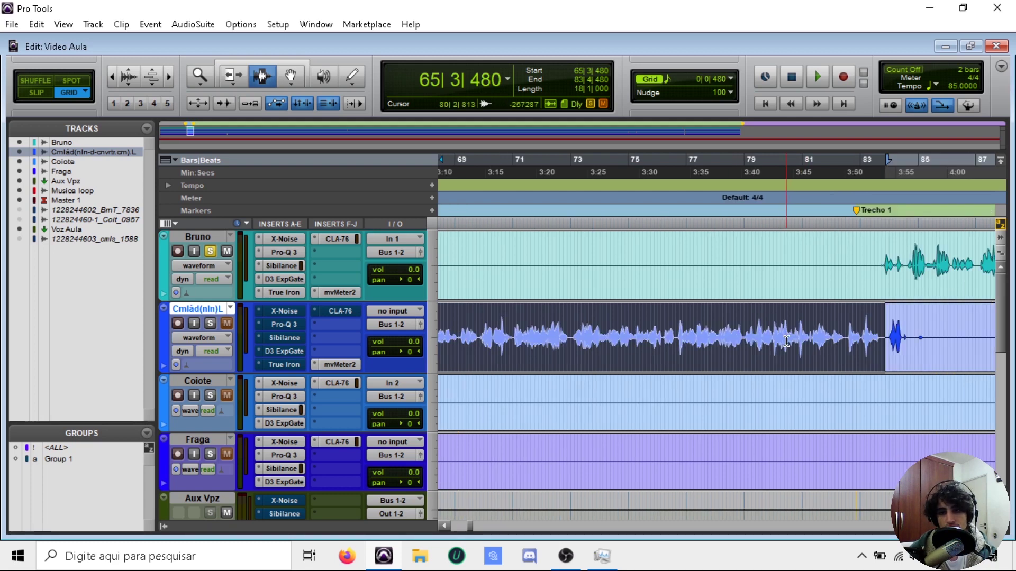
scroll(787, 341, left, 2)
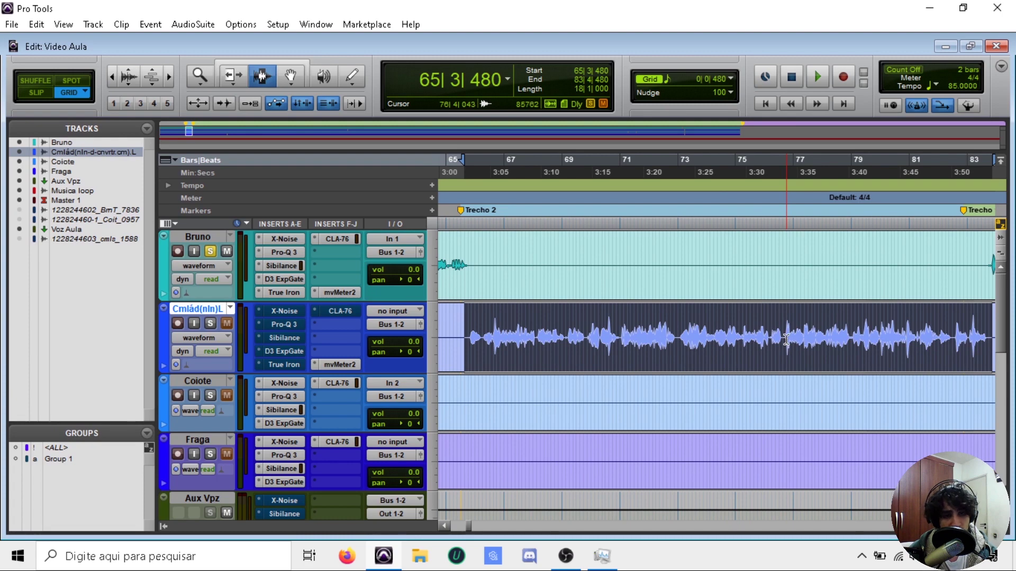
scroll(786, 339, down, 1)
scroll(786, 345, right, 2)
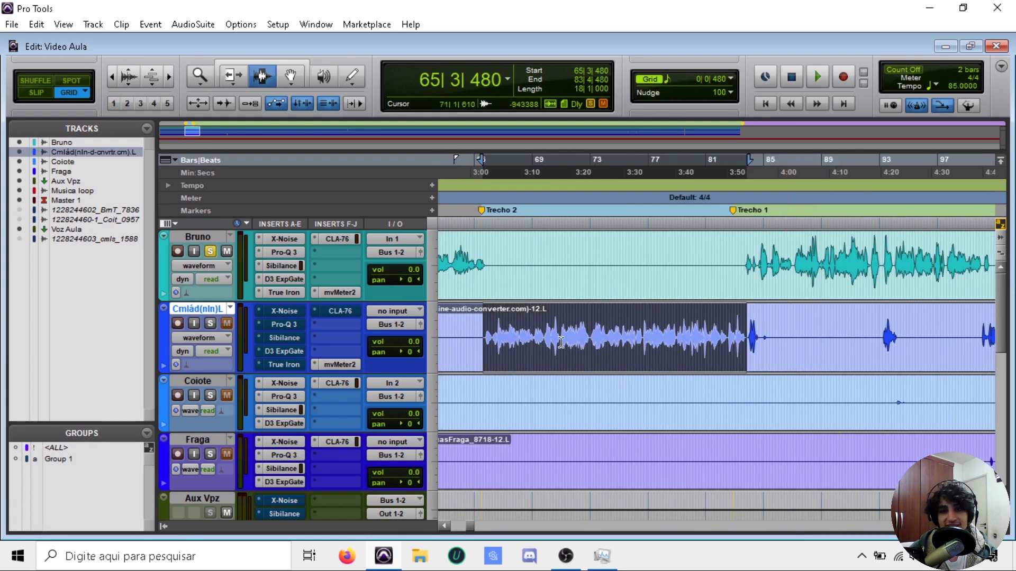
drag(482, 330, 768, 362)
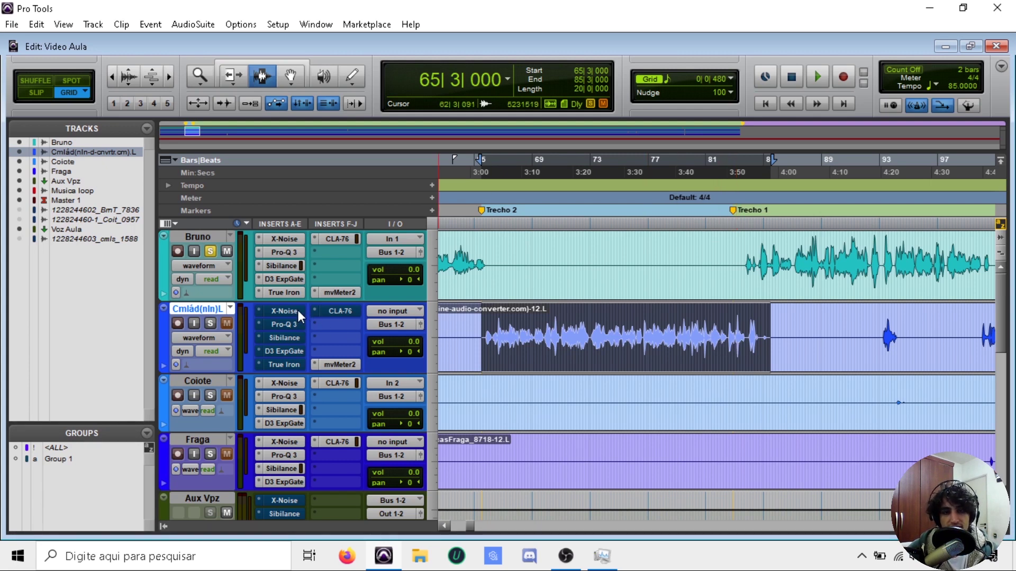
click(478, 222)
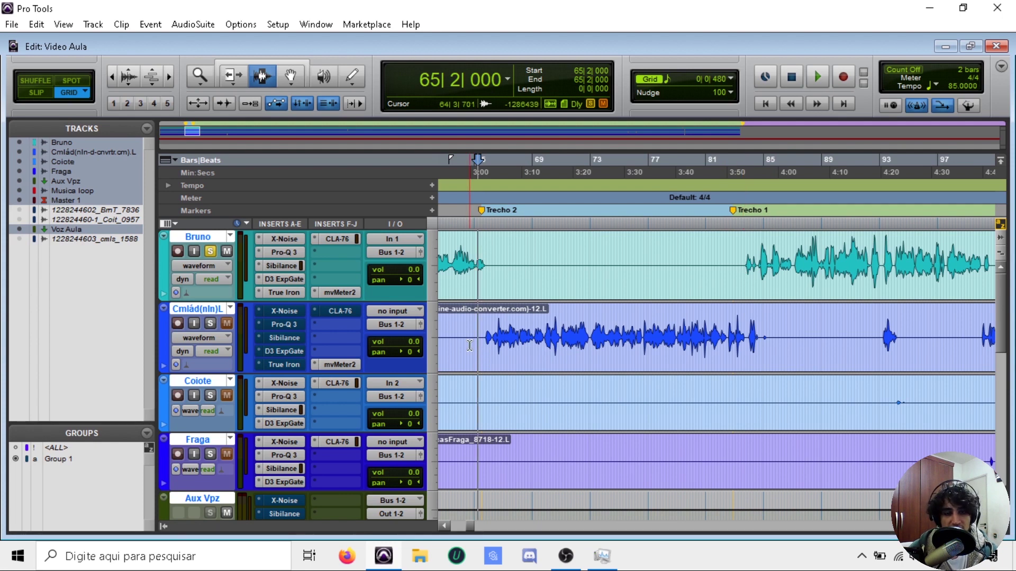
drag(476, 346, 774, 353)
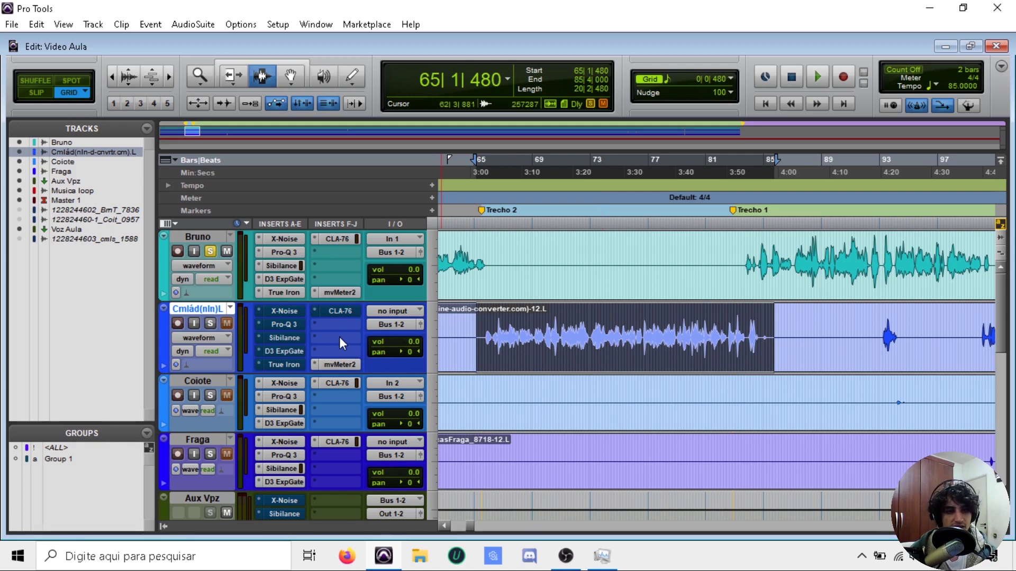
- Open the second voice track's bypassed X-Noise, move its window off the inserts, solo that track and play the selection
click(294, 312)
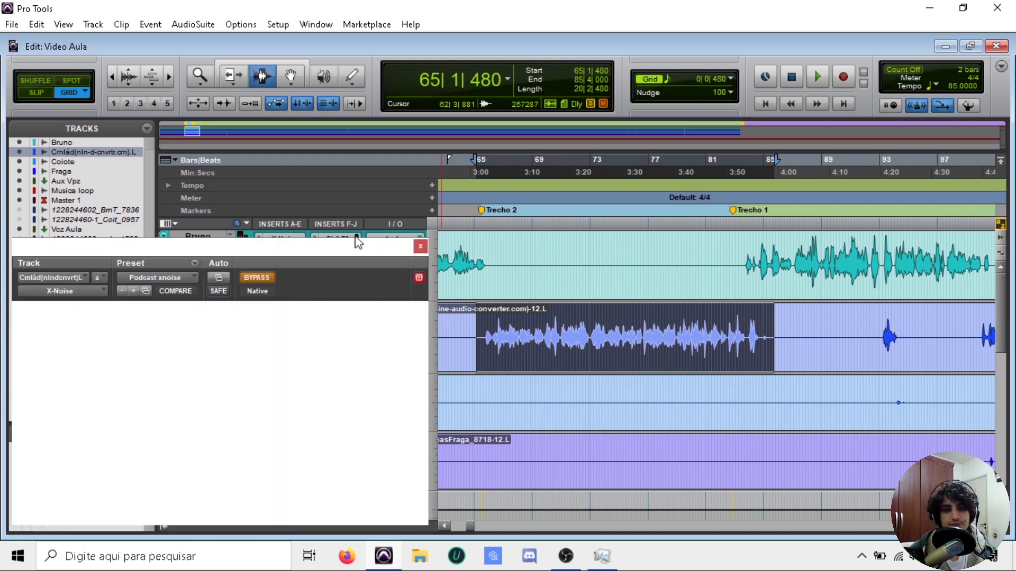
drag(306, 243, 808, 74)
key(space)
key(space)
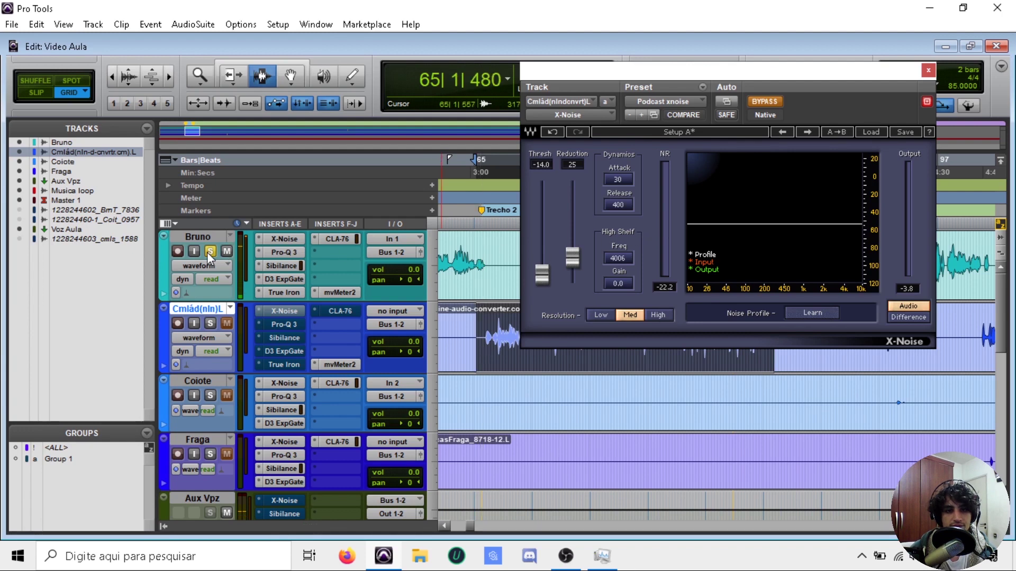
key(space)
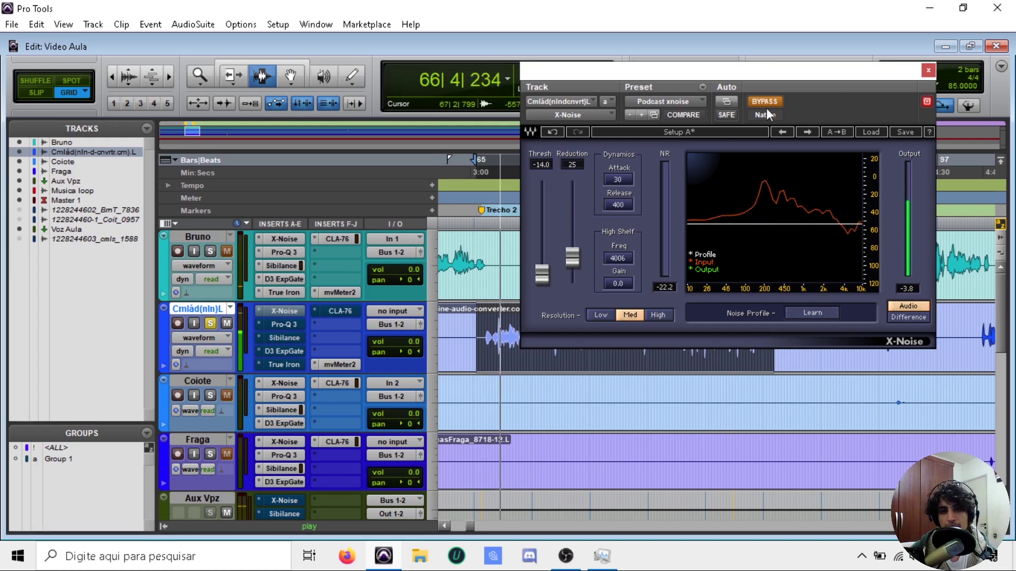
- Enable the second voice track's CLA-76 during playback to hear the compressed voice, close its window and stop playback
click(347, 312)
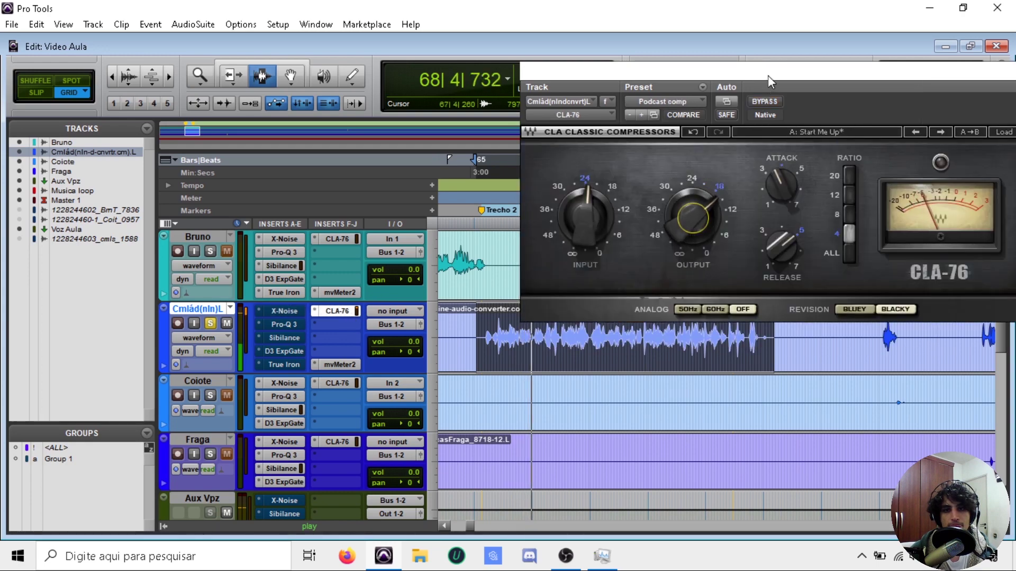
drag(767, 75, 567, 146)
click(861, 140)
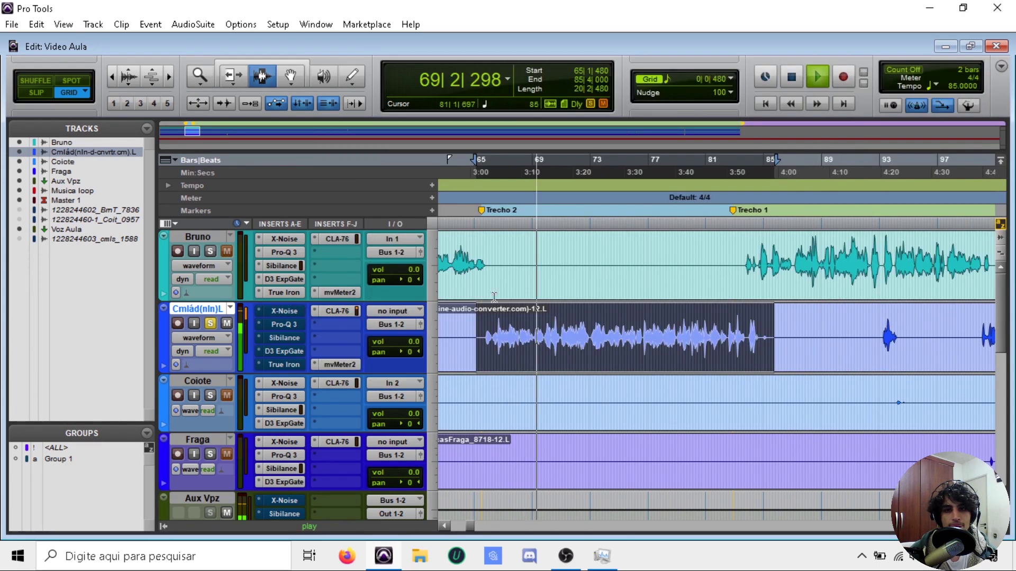
key(space)
- Enable the second voice track's X-Noise and, during playback, set its threshold to -11.0 and reduction to 30; close its window and stop playback
click(285, 312)
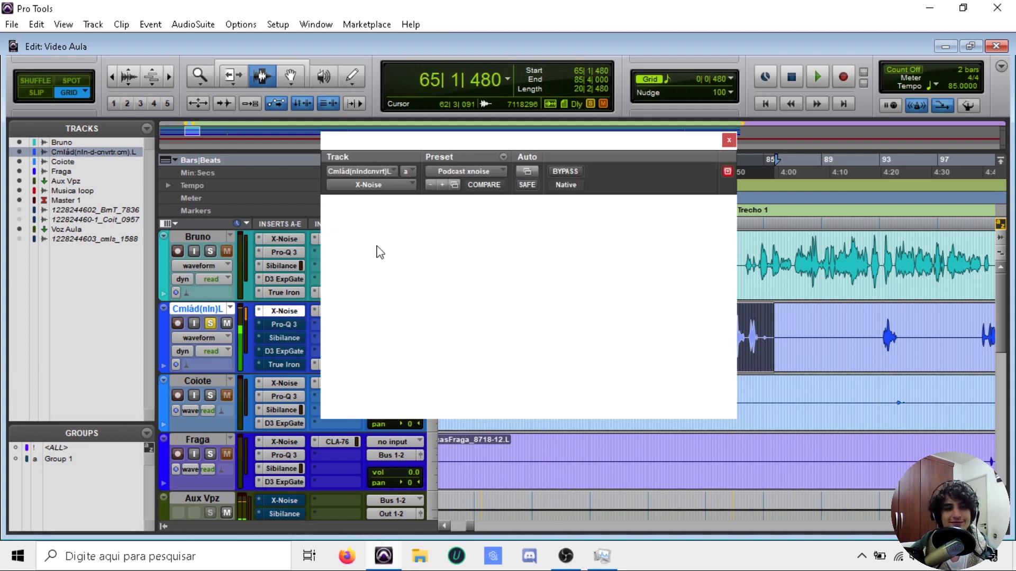
drag(594, 143, 685, 118)
key(space)
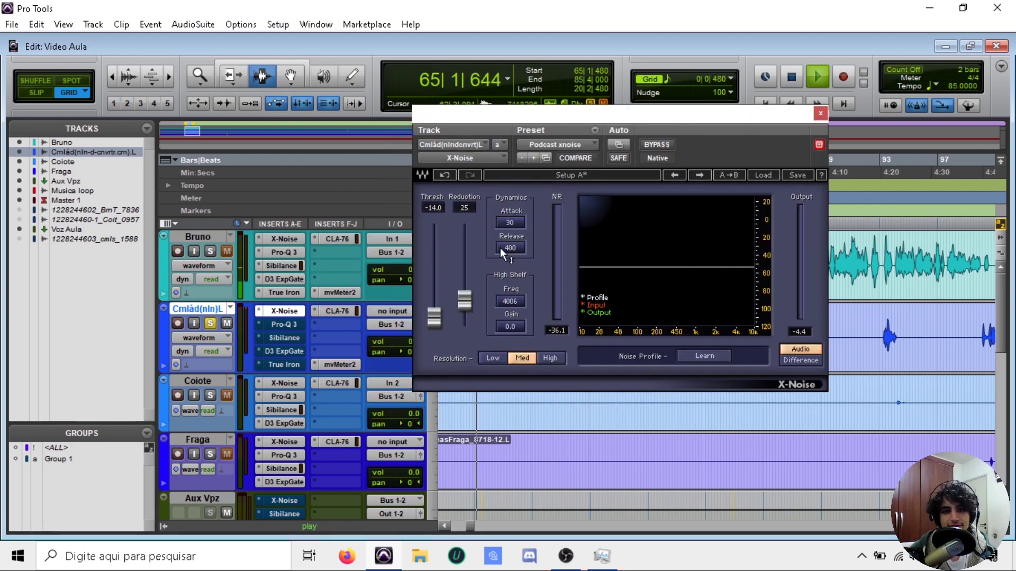
key(space)
drag(576, 116, 669, 116)
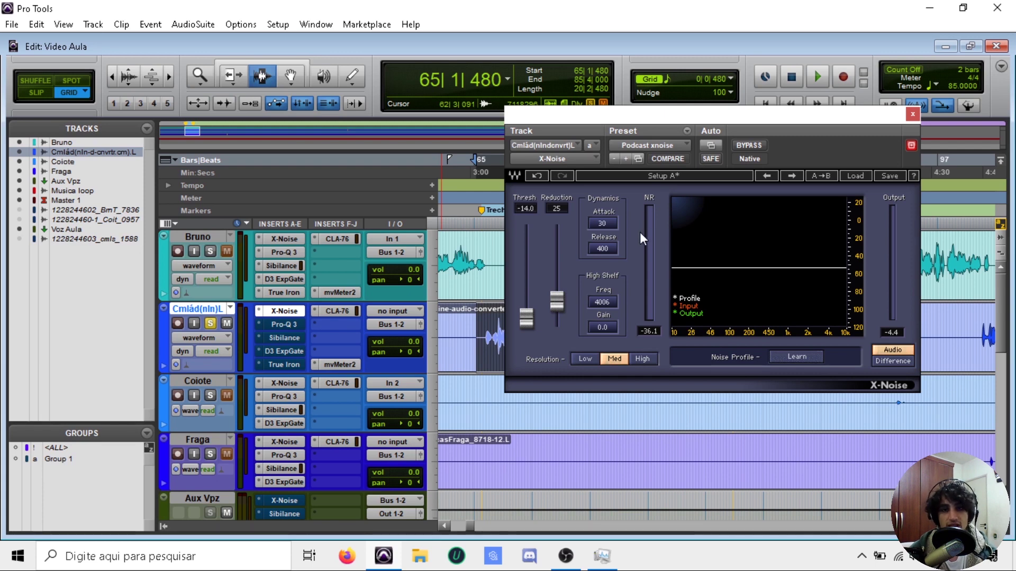
key(space)
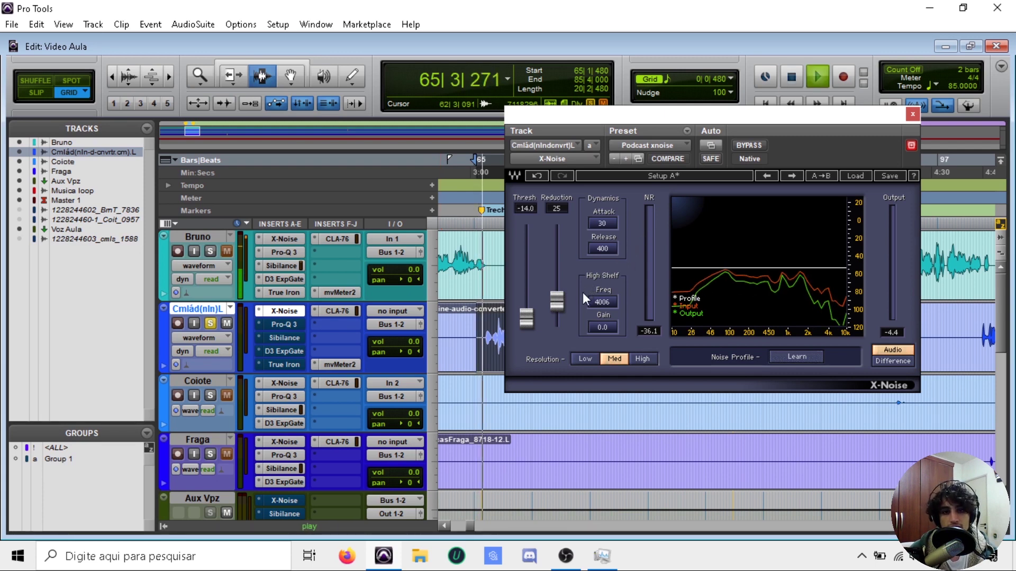
drag(526, 319, 528, 318)
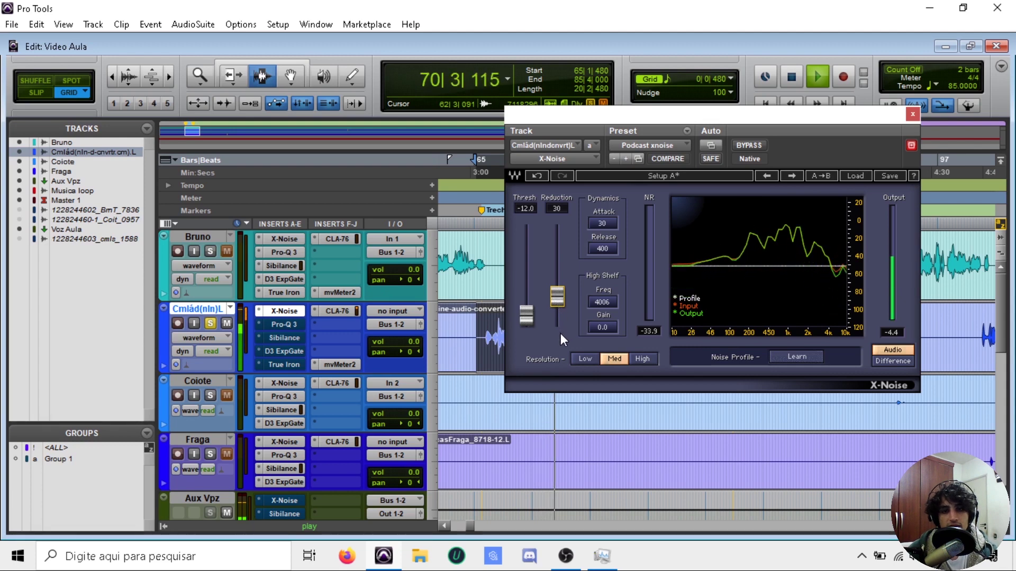
drag(519, 313, 528, 317)
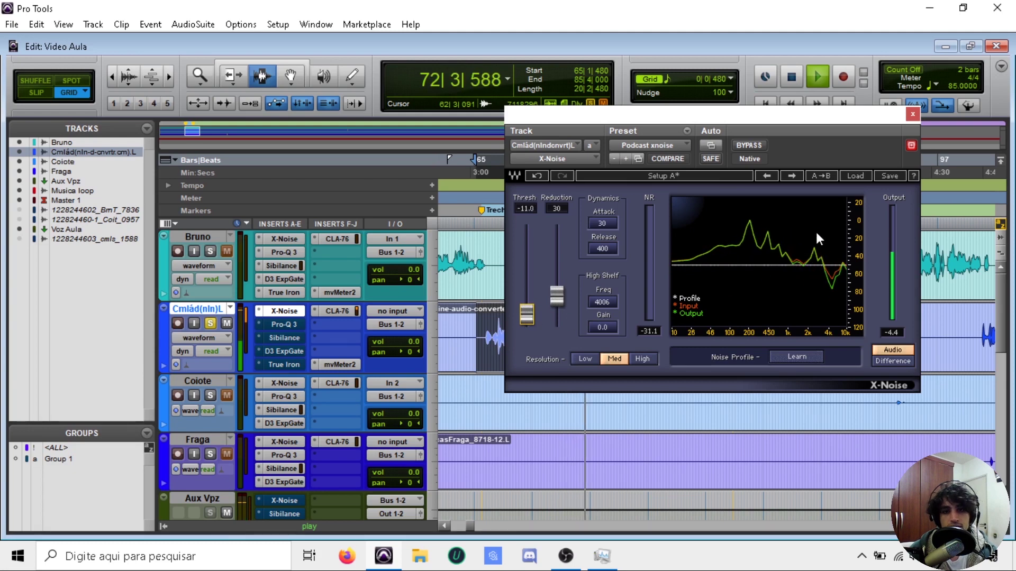
click(912, 113)
key(space)
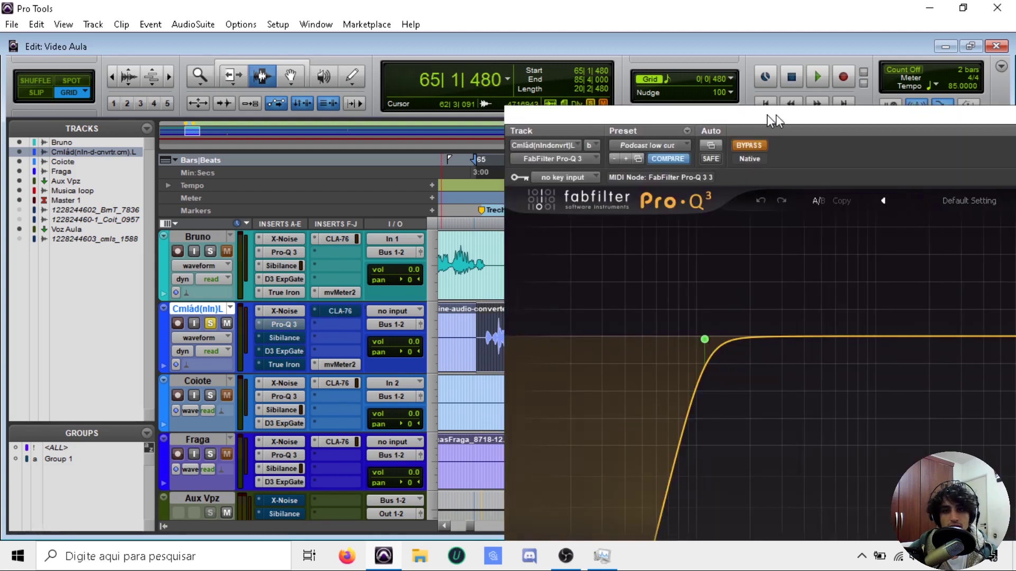
- Open the second voice track's FabFilter Pro-Q 3, move its window clear of the inserts and examine the low-cut band's settings
drag(771, 121, 481, 42)
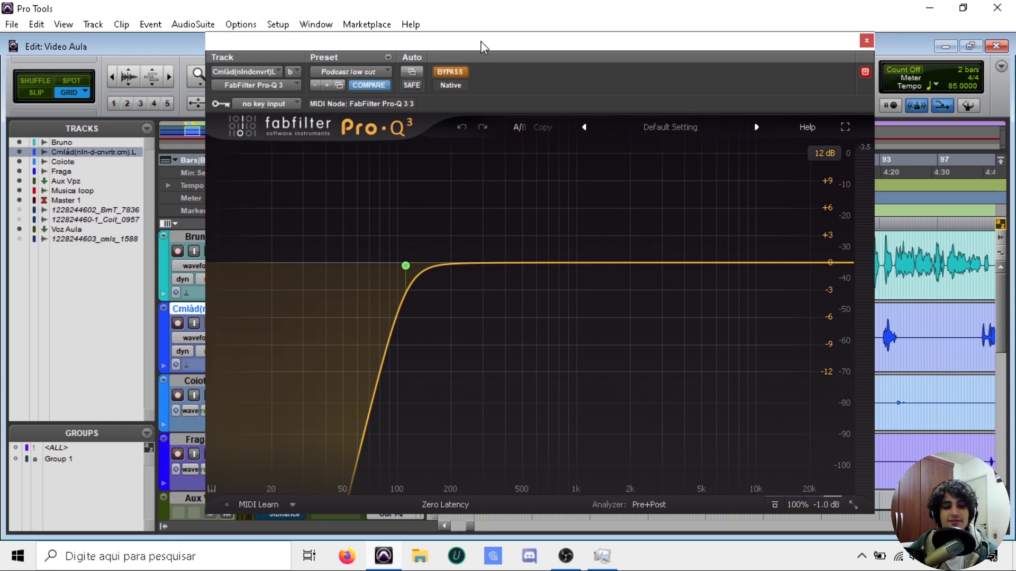
drag(519, 42, 630, 40)
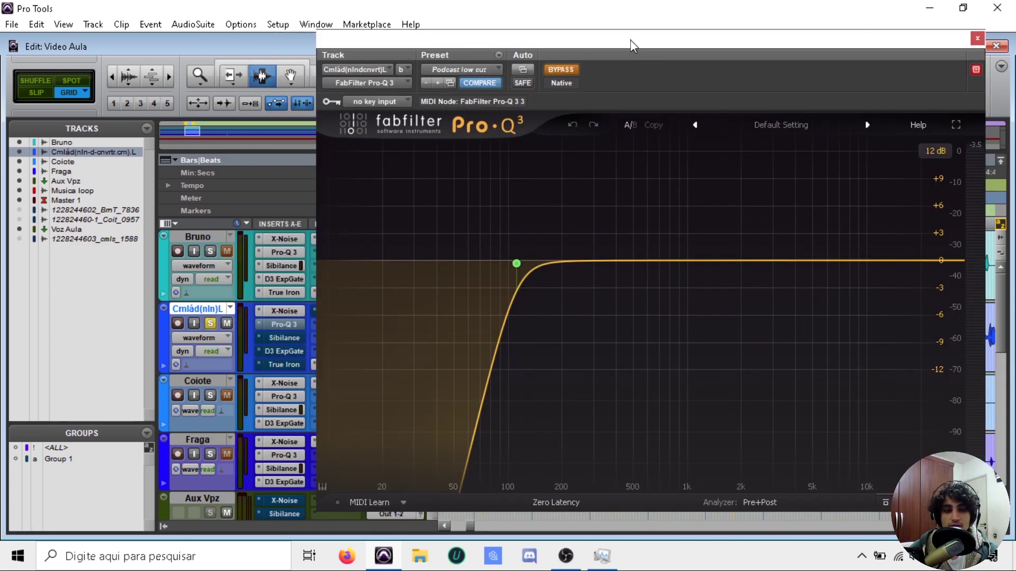
mouse_move(489, 290)
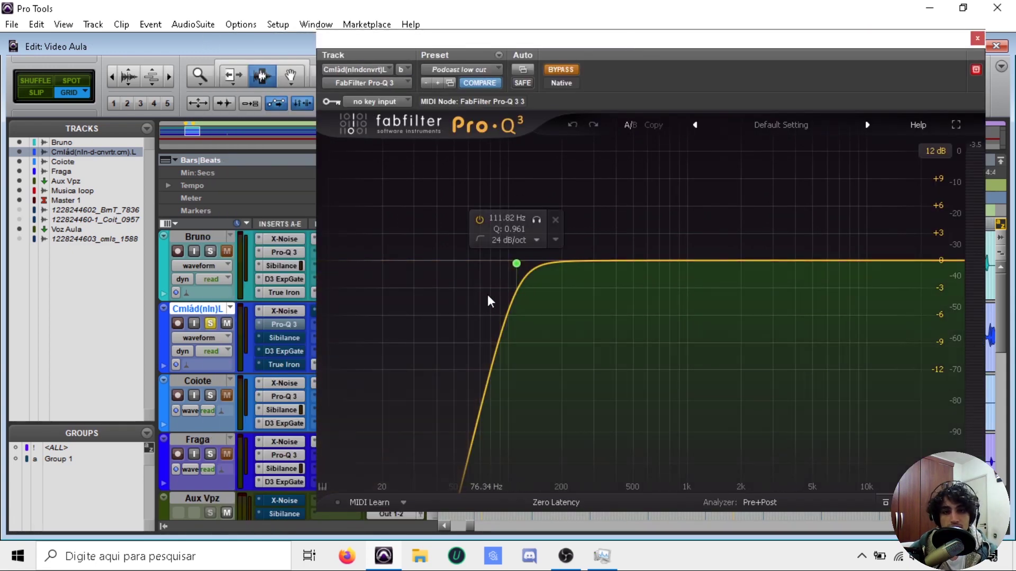
- Enable the second voice track's Pro-Q 3 and, during playback, set its low cut to 143.31 Hz; close its window
drag(633, 44, 307, 31)
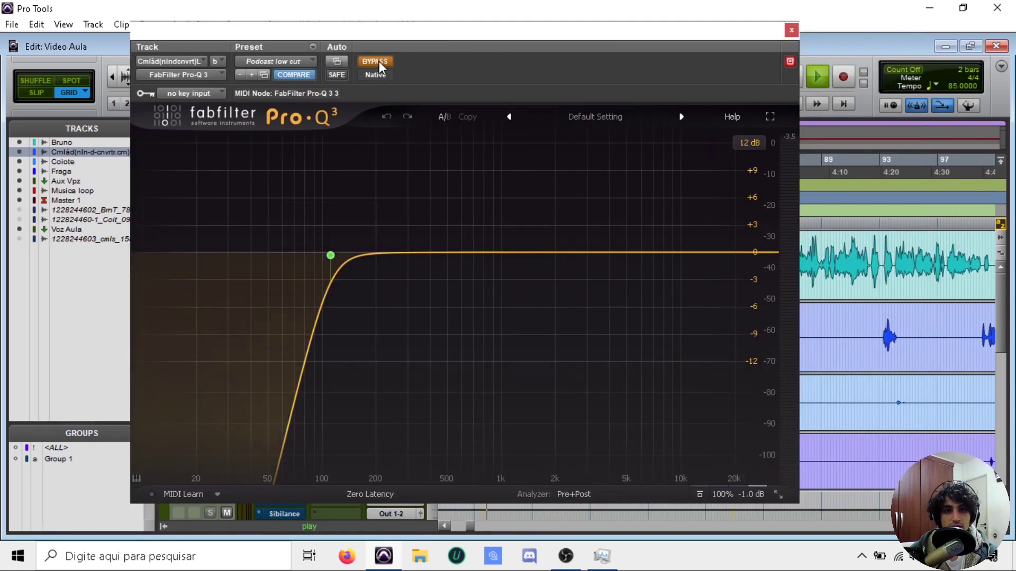
click(379, 62)
mouse_move(399, 256)
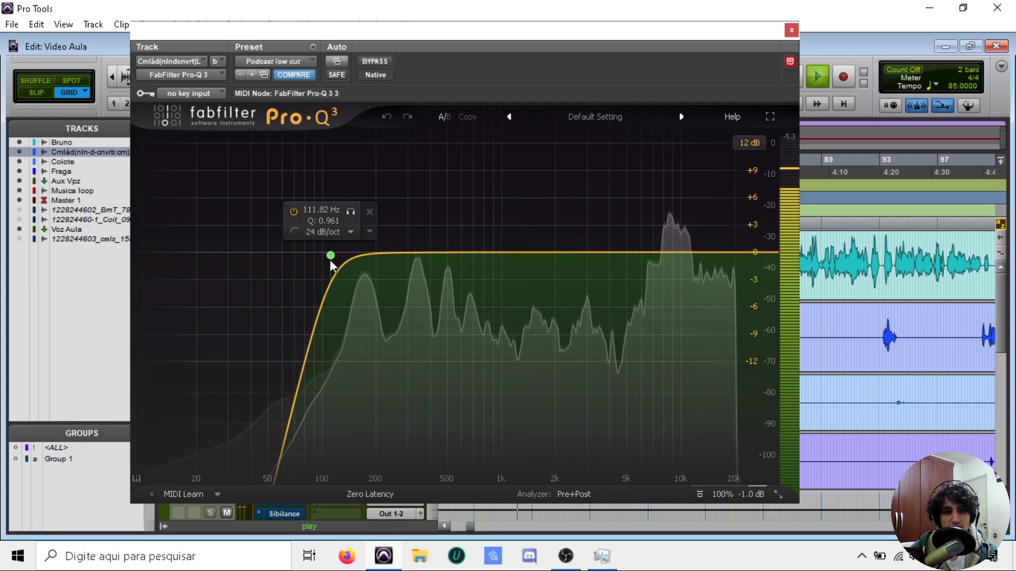
drag(330, 256, 349, 258)
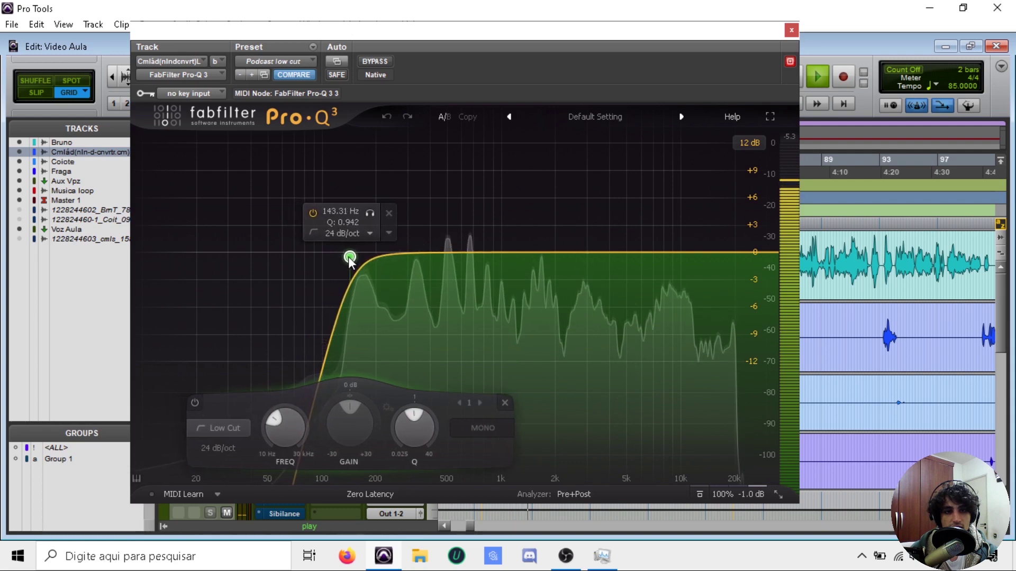
click(631, 296)
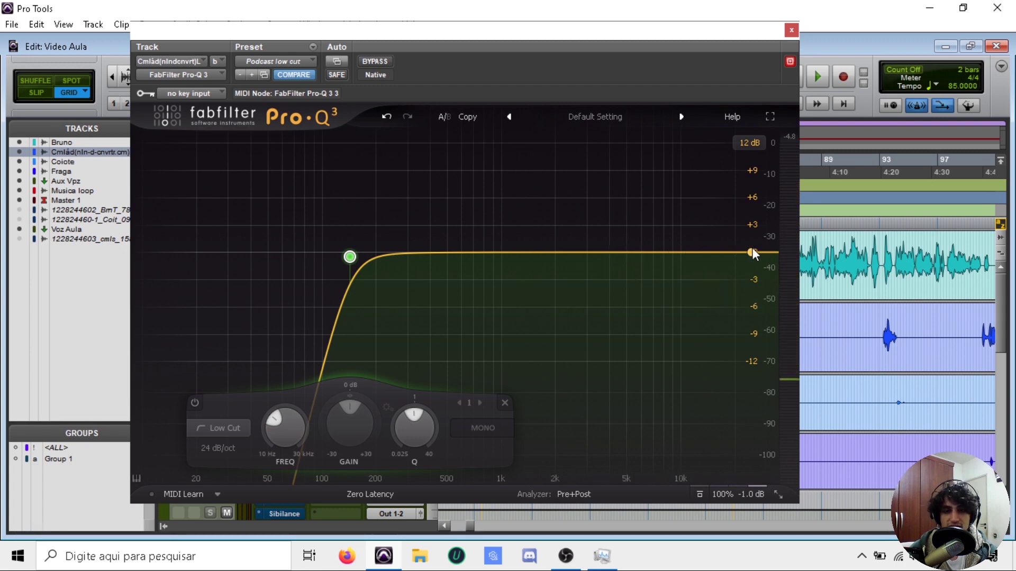
click(792, 31)
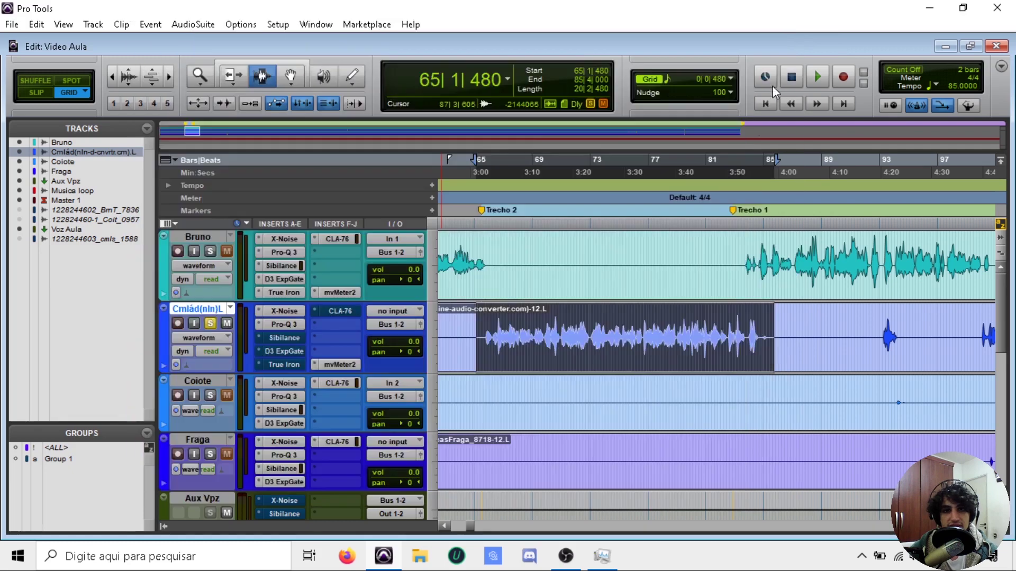
- Play the soloed second voice from bar 66 to hear the equalised sound, and stop playback
click(491, 230)
key(space)
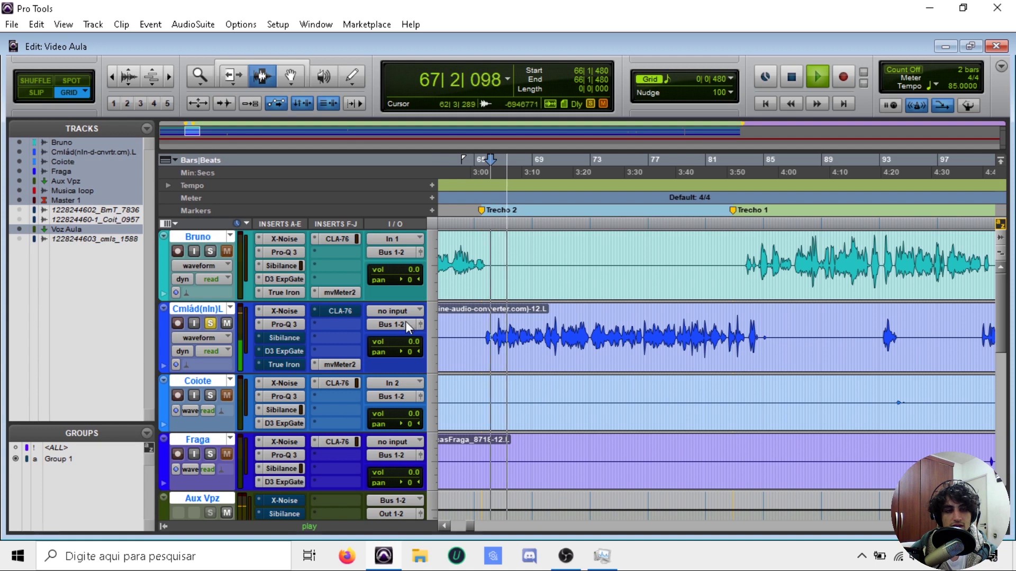
key(space)
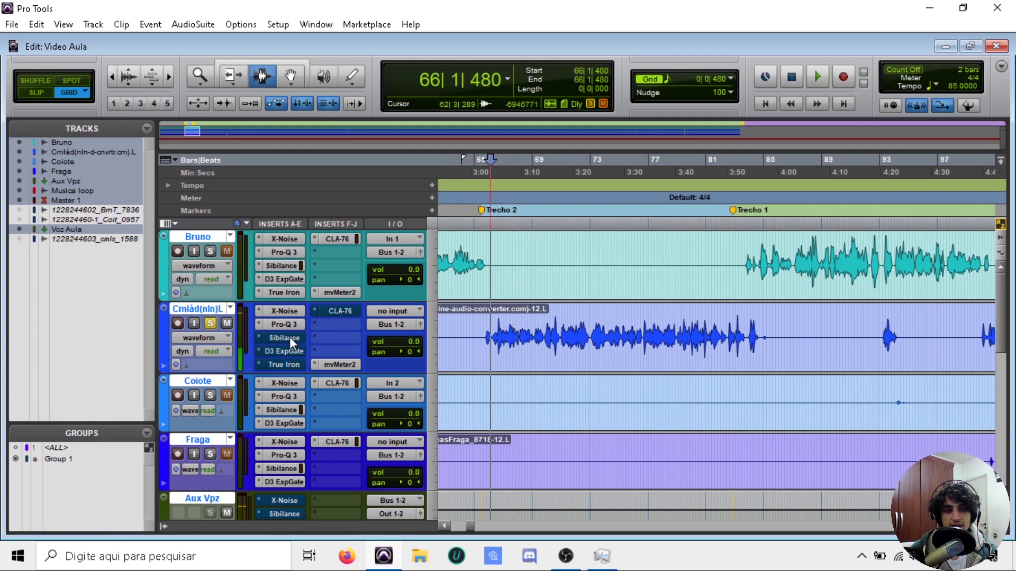
- Open and enable the second voice track's Sibilance plug-in and load the Podcast sibilance preset
click(290, 337)
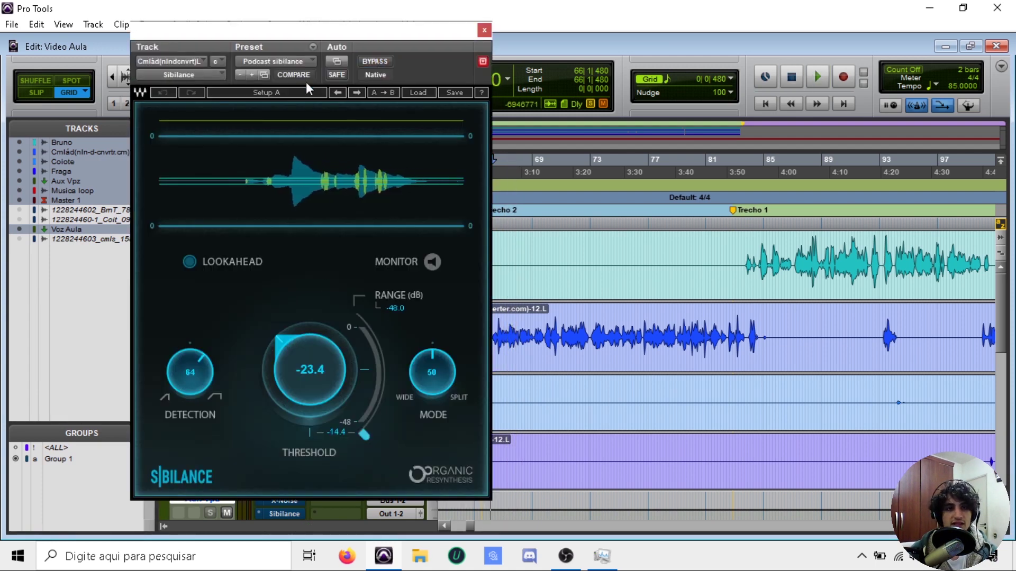
click(291, 62)
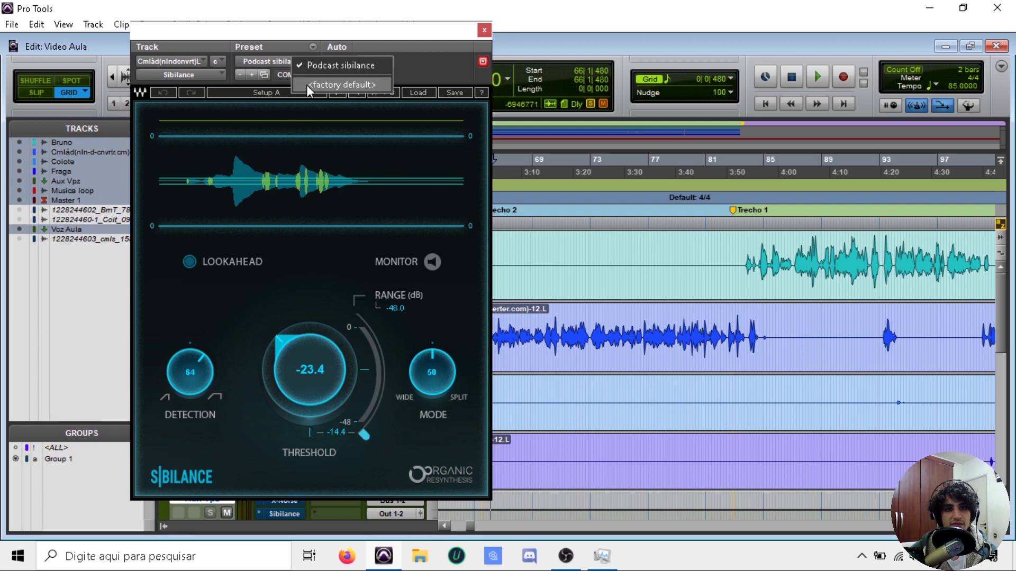
click(336, 65)
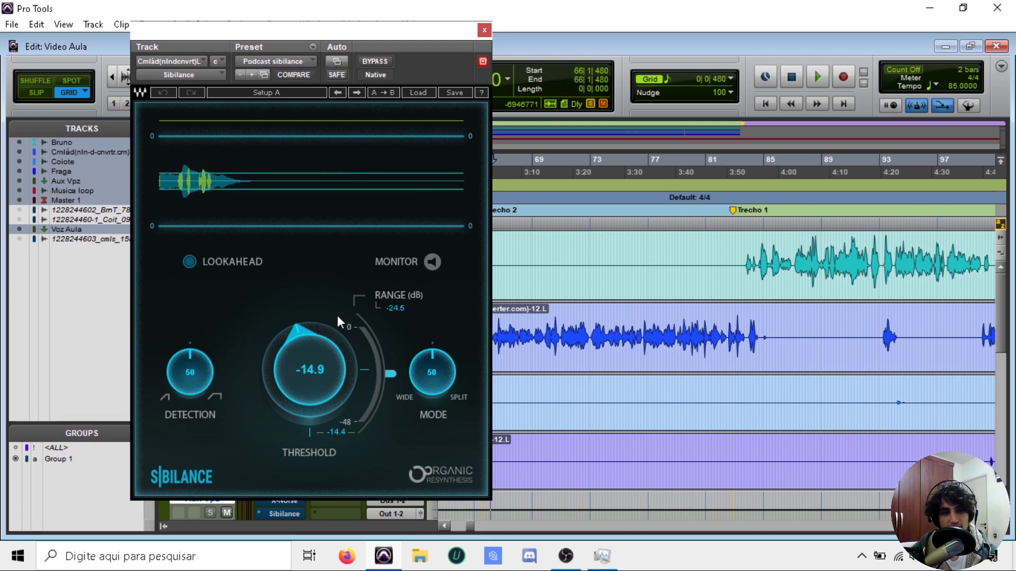
- During playback, set the Sibilance threshold to -20.9 and its range to -29.0 dB
key(space)
drag(320, 348, 319, 367)
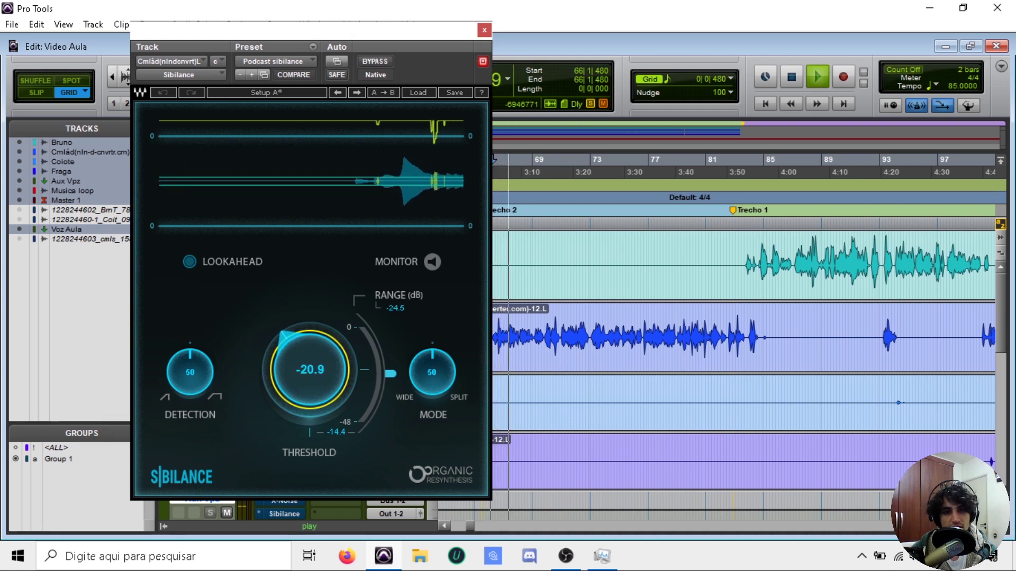
drag(390, 374, 391, 384)
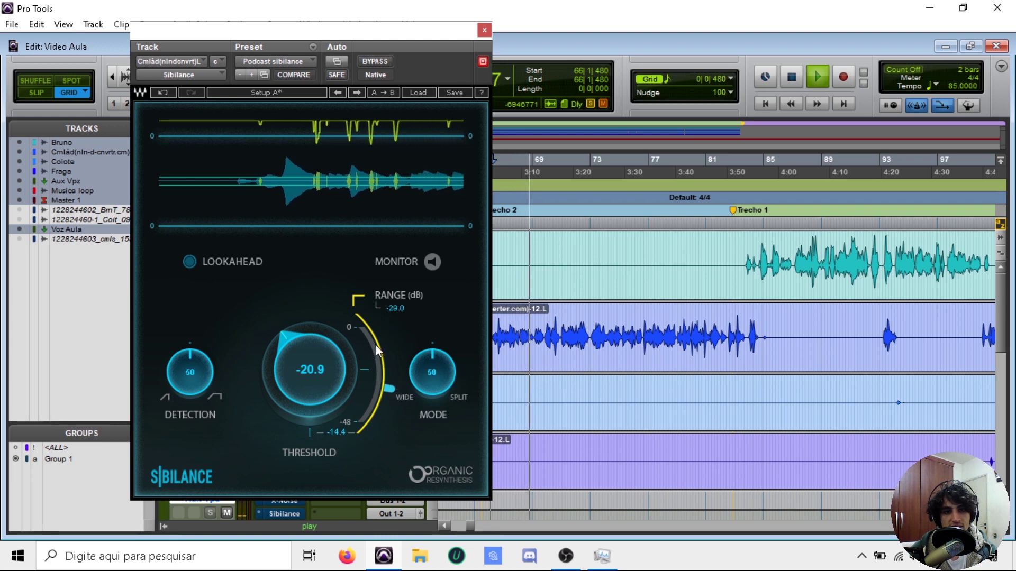
- Audition only the detected sibilance with the Monitor function during playback, and turn monitoring off again
click(432, 261)
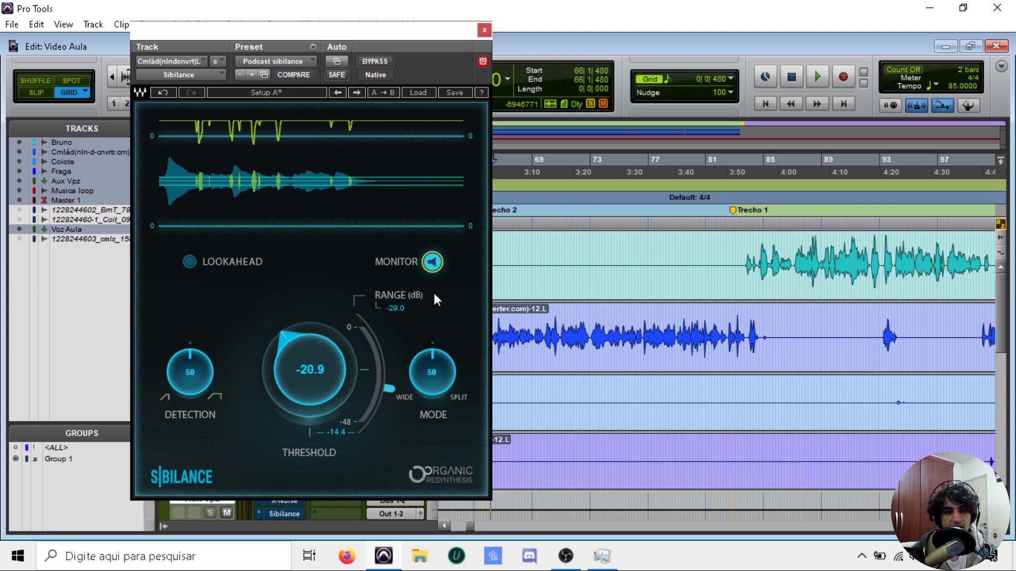
key(space)
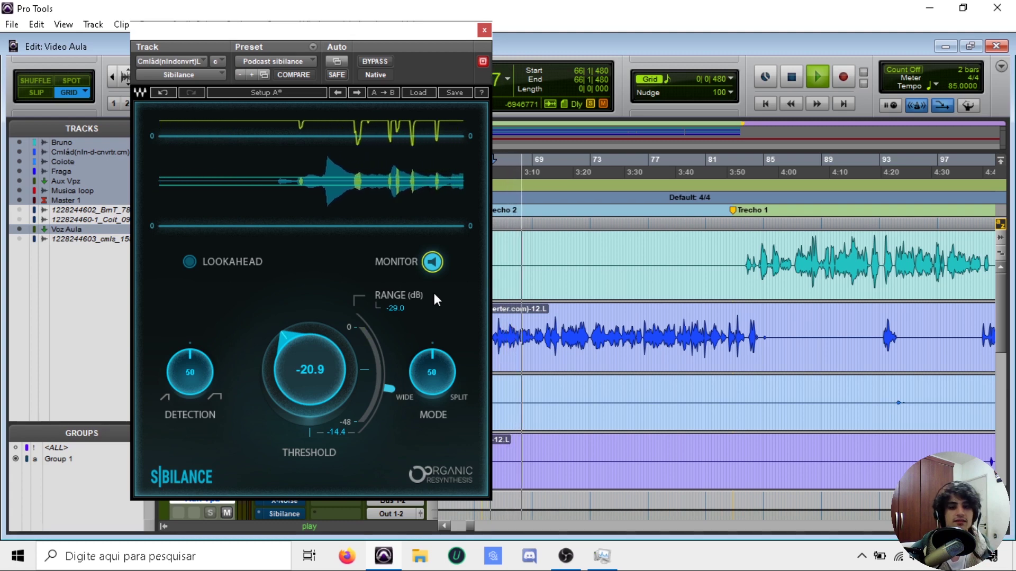
key(space)
click(433, 261)
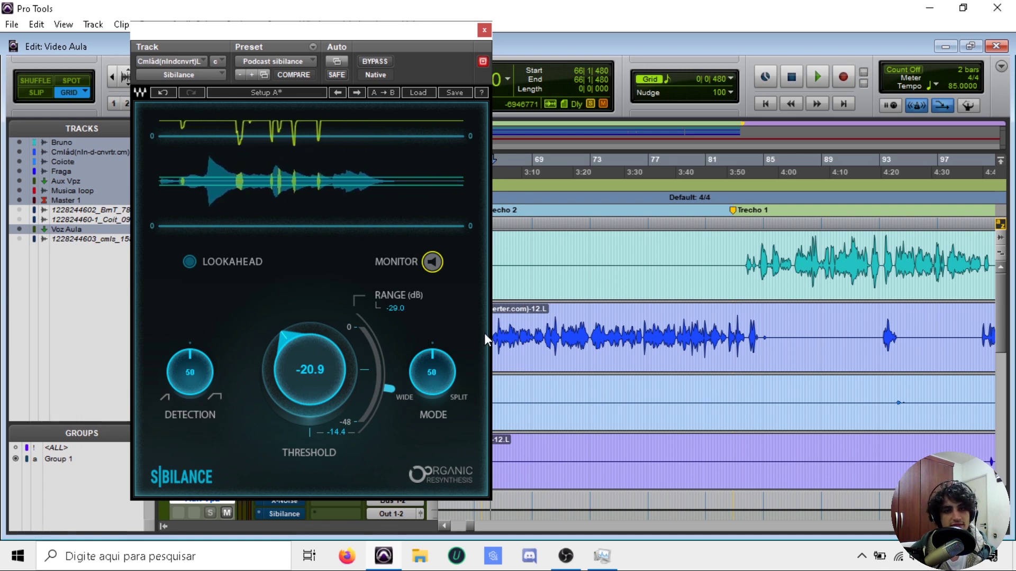
- Raise the Sibilance detection to 75 during playback, close the plug-in window and stop playback
key(space)
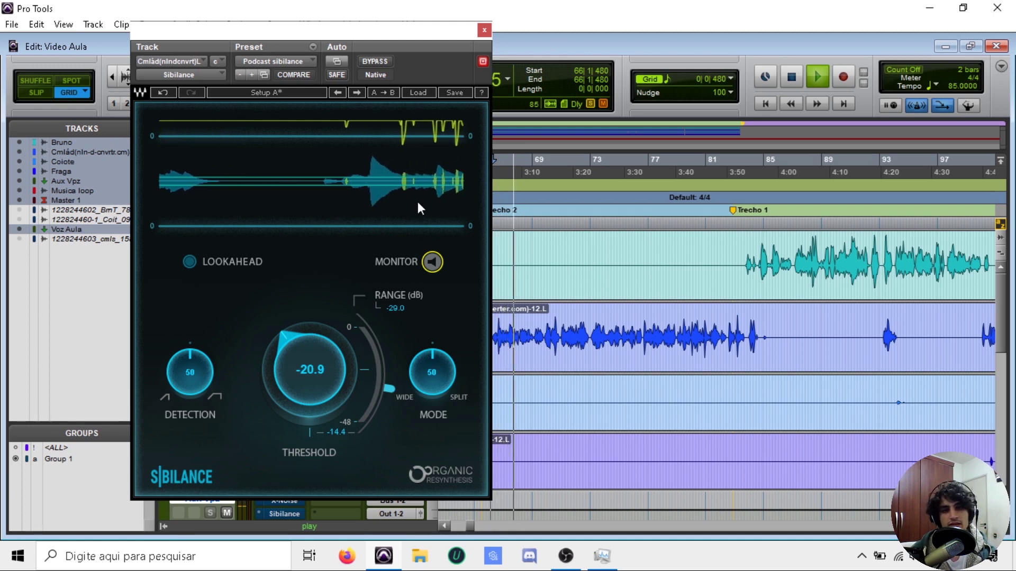
drag(190, 372, 190, 347)
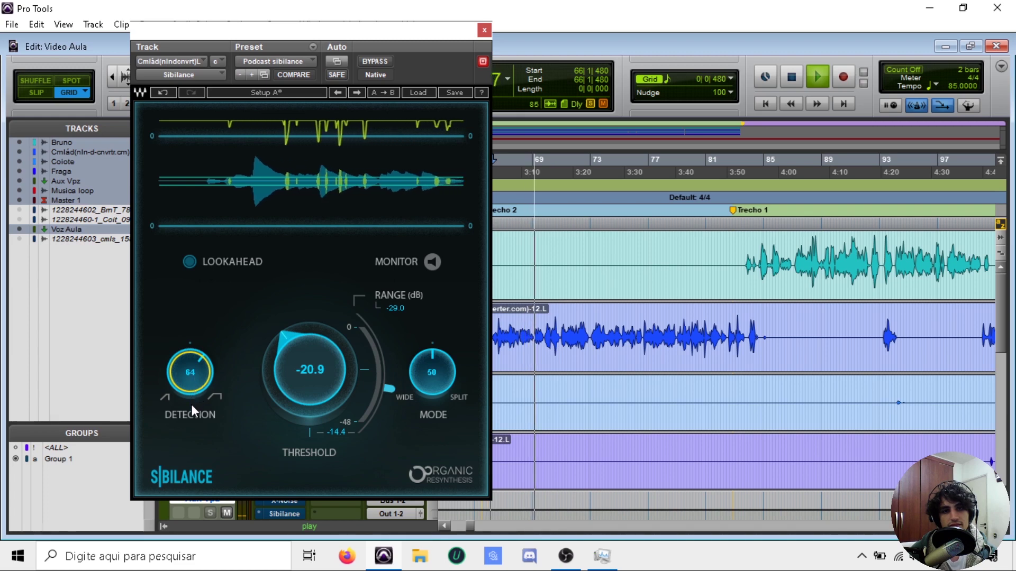
drag(190, 382, 190, 364)
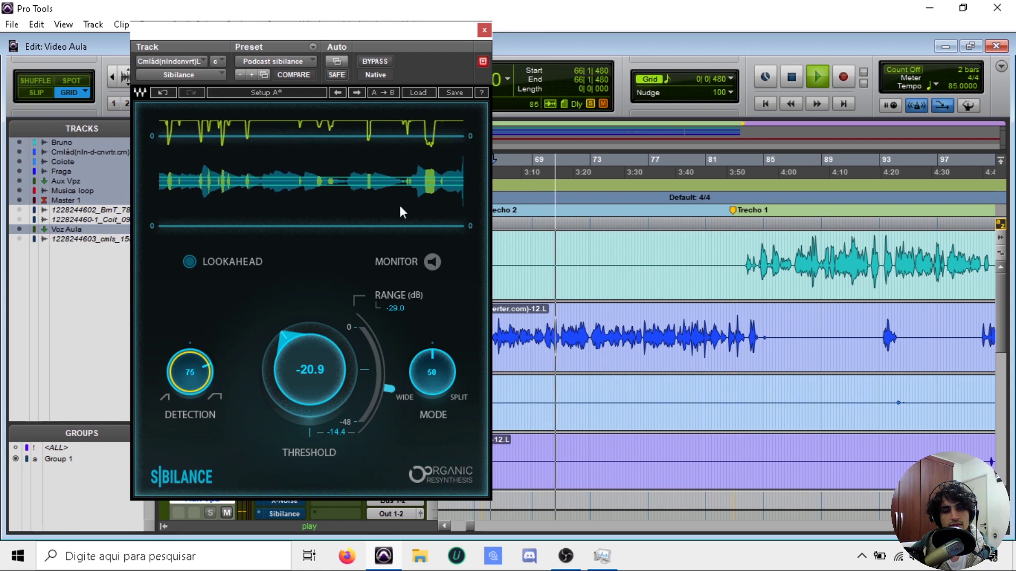
click(484, 30)
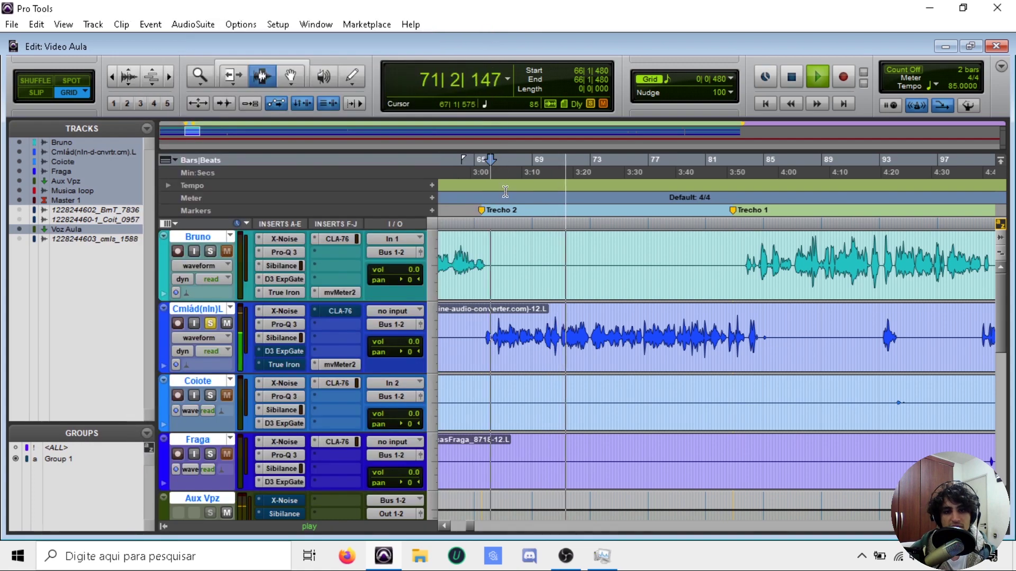
key(space)
- Enable the second voice track's Dyn3 Expander/Gate with the Podcast gate preset and play the voice through it
click(281, 348)
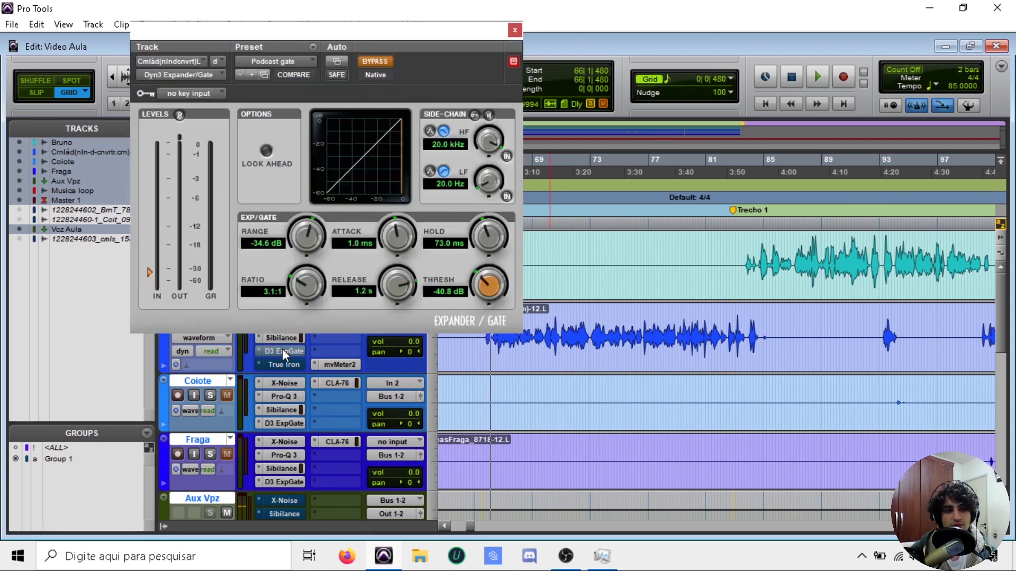
click(377, 61)
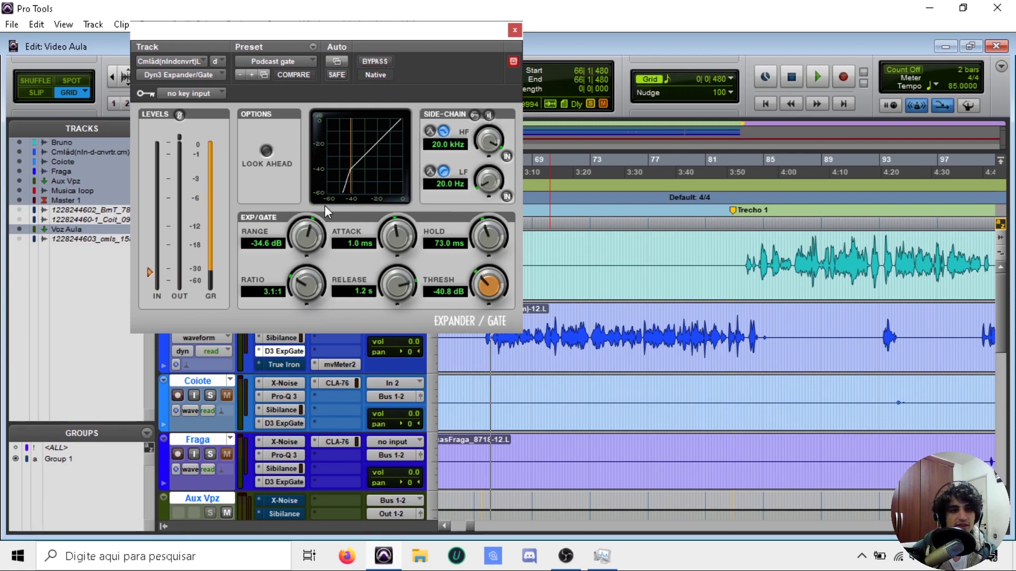
click(286, 63)
click(331, 106)
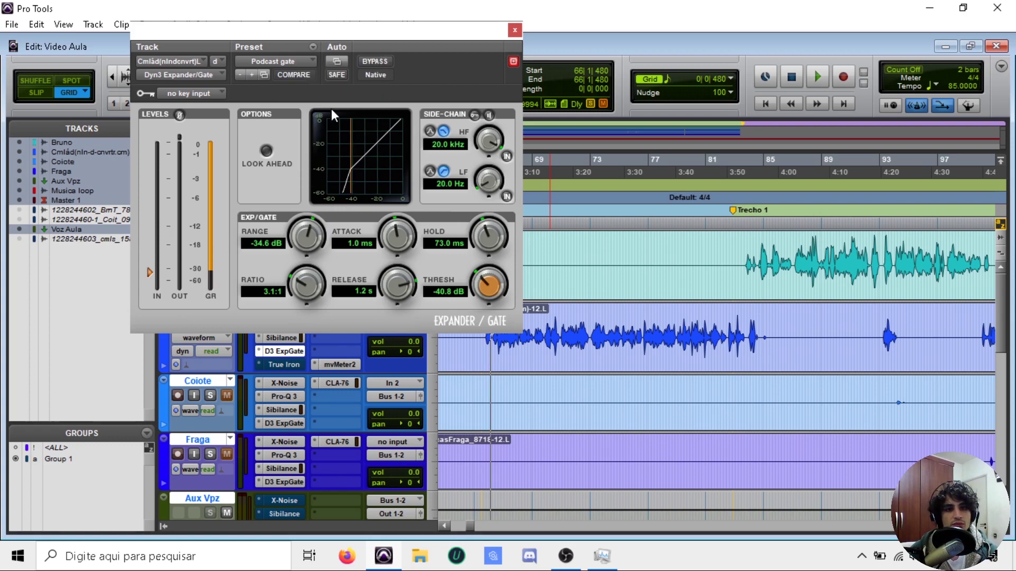
key(space)
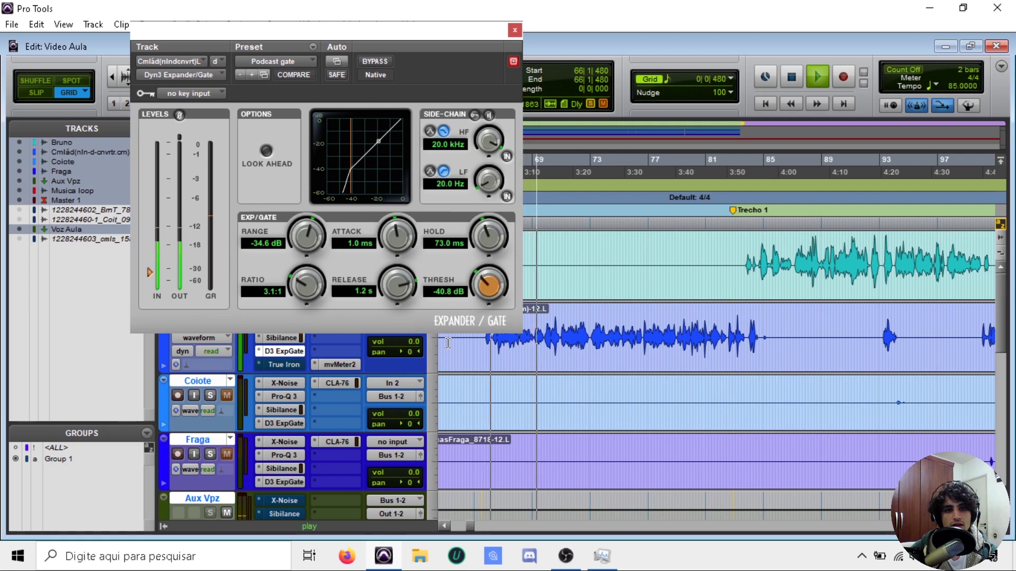
key(space)
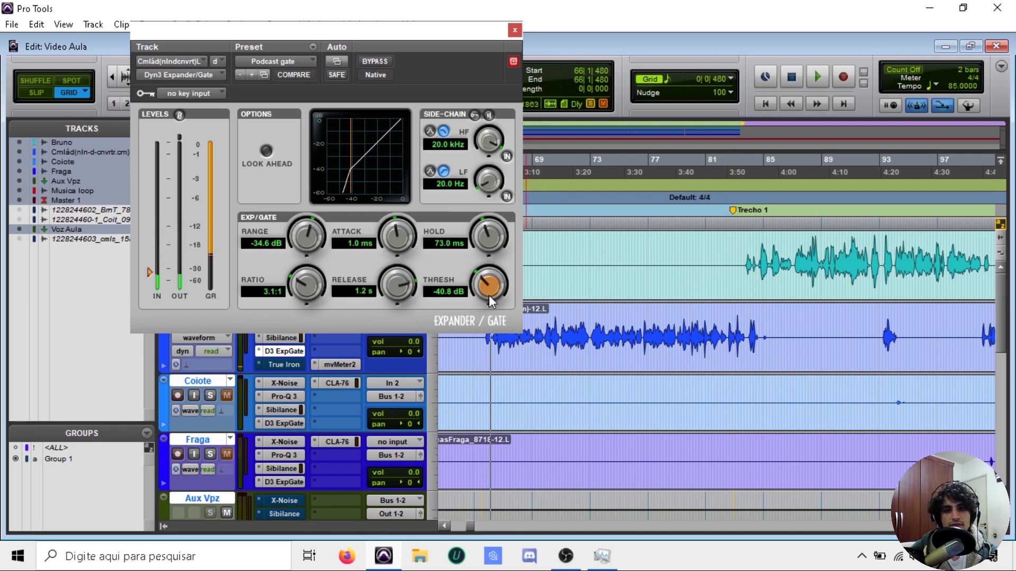
- Play the end of the second voice's phrase from bar 82 to check the gate closing, and close the gate window
scroll(697, 277, left, 2)
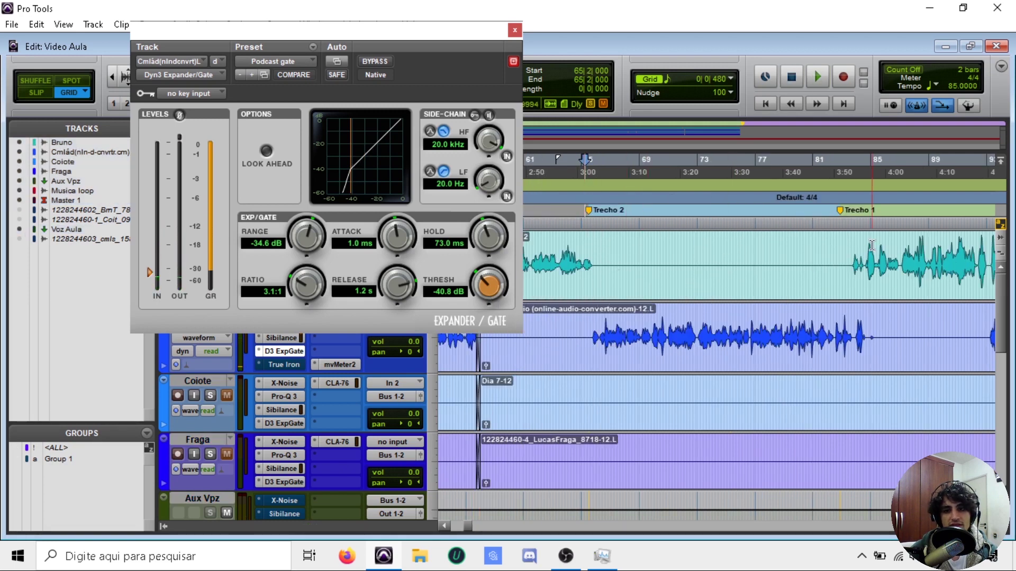
click(832, 219)
key(space)
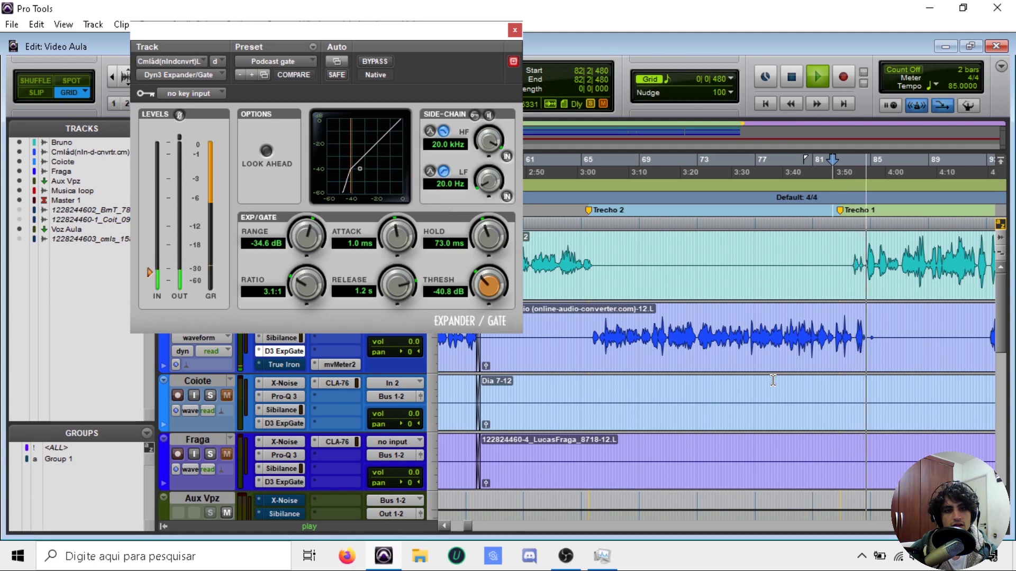
key(space)
click(522, 59)
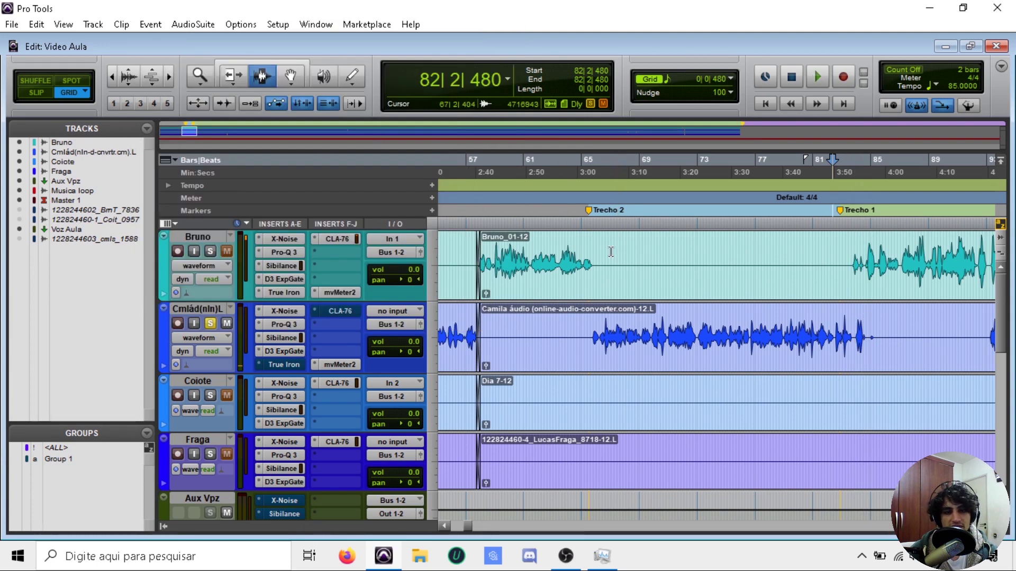
- Enable the second voice track's True Iron with the Podcast pre preset, close its window and play the voice from bar 73
click(281, 364)
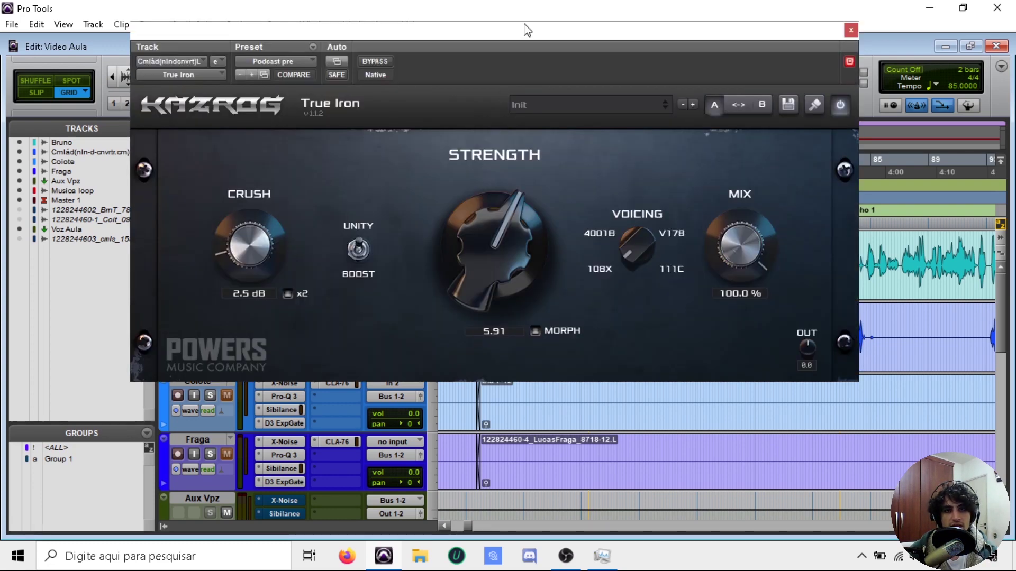
drag(528, 29, 417, 12)
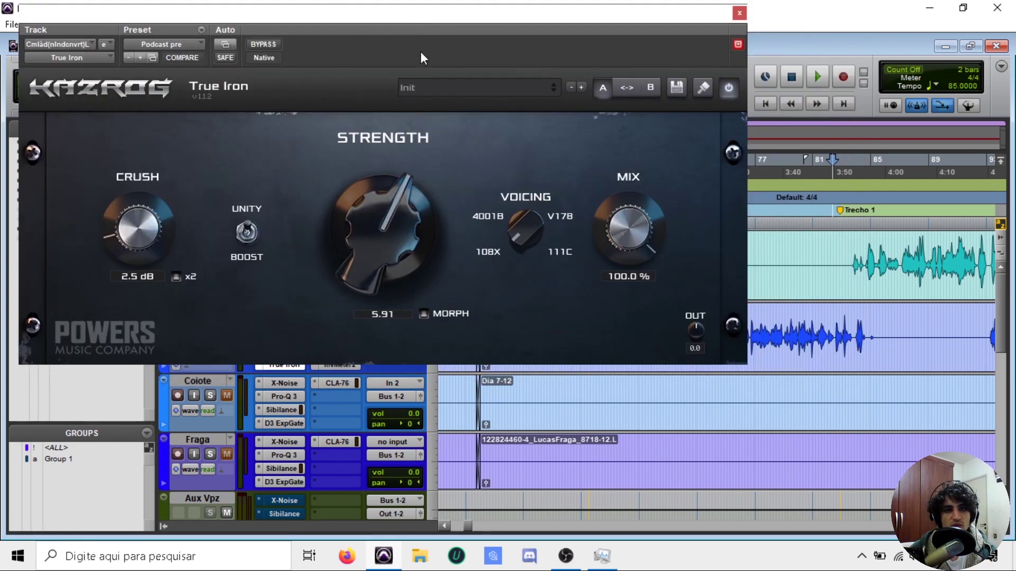
click(740, 14)
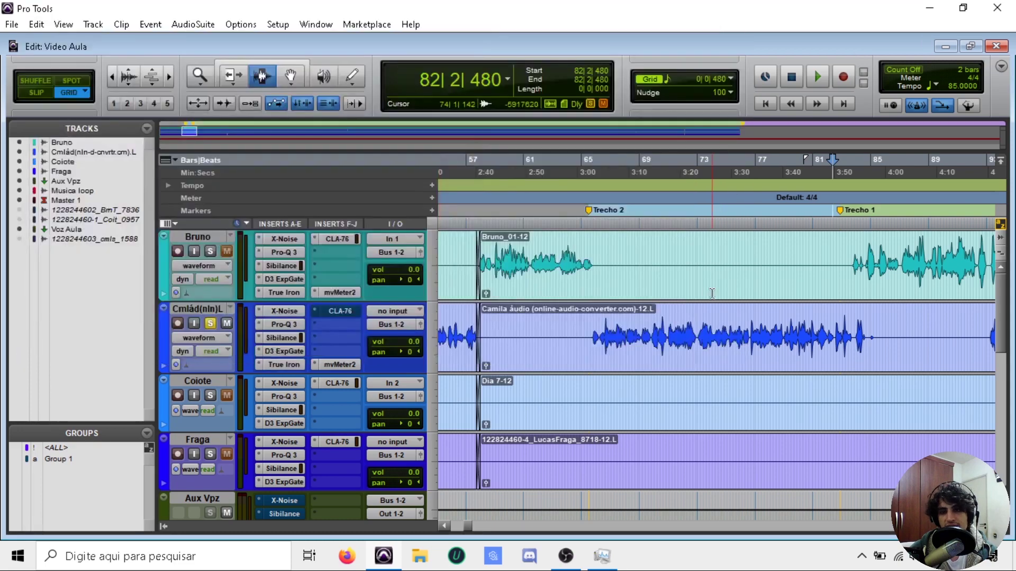
click(701, 236)
key(space)
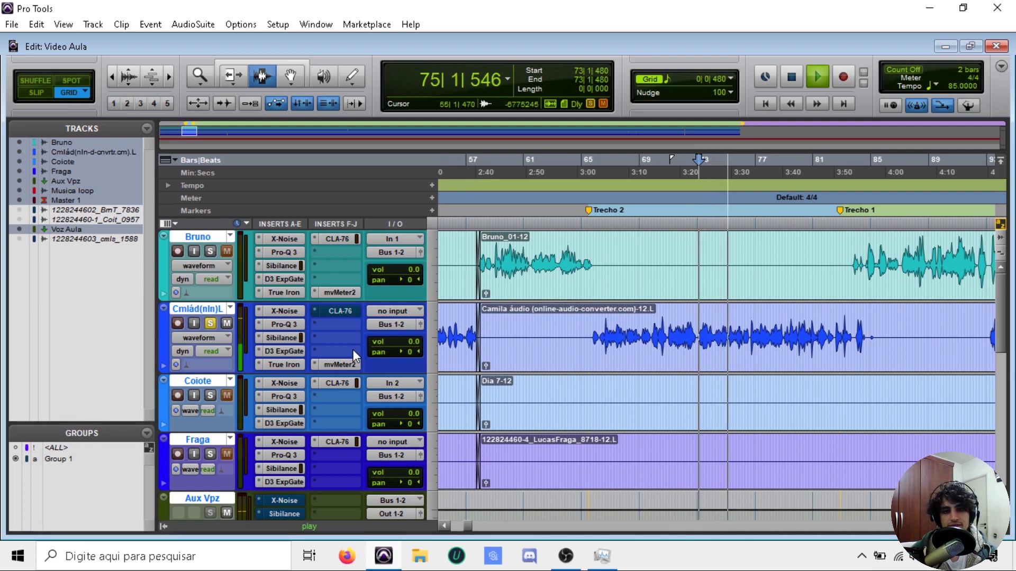
key(space)
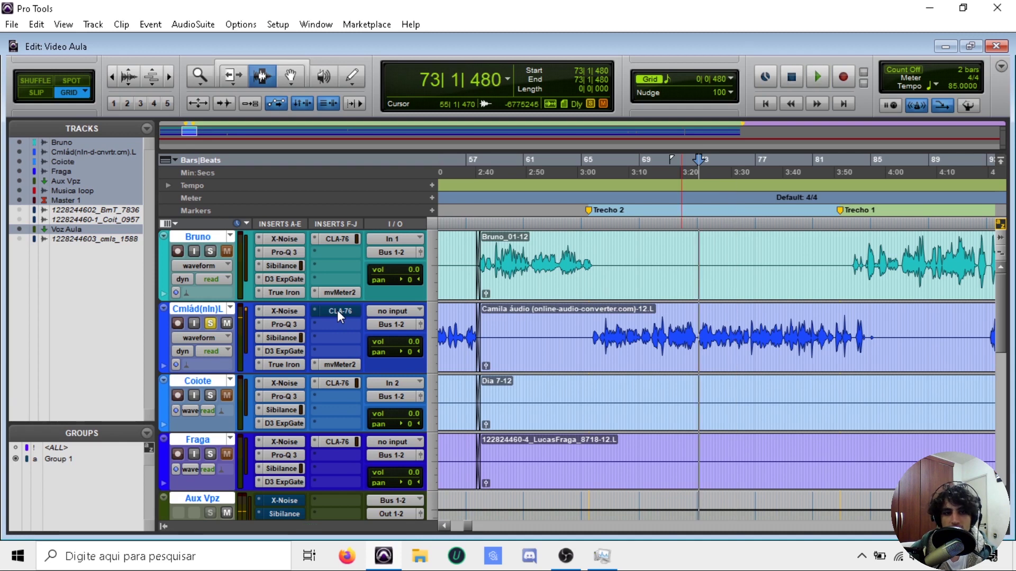
- Enable the second voice track's CLA-76, fine-tune its input to about 24 during playback and stop playback
click(338, 310)
key(space)
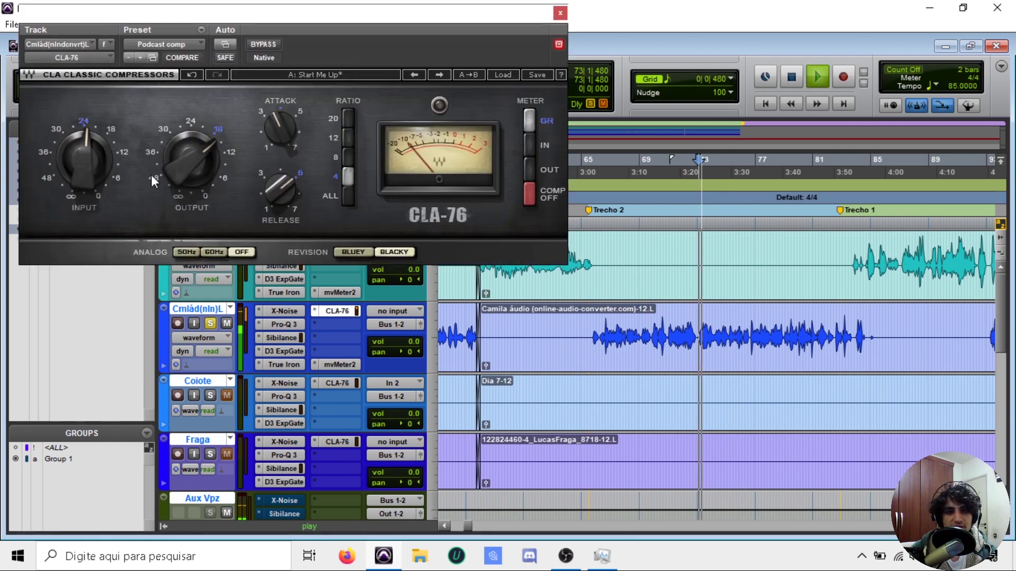
drag(74, 161, 77, 168)
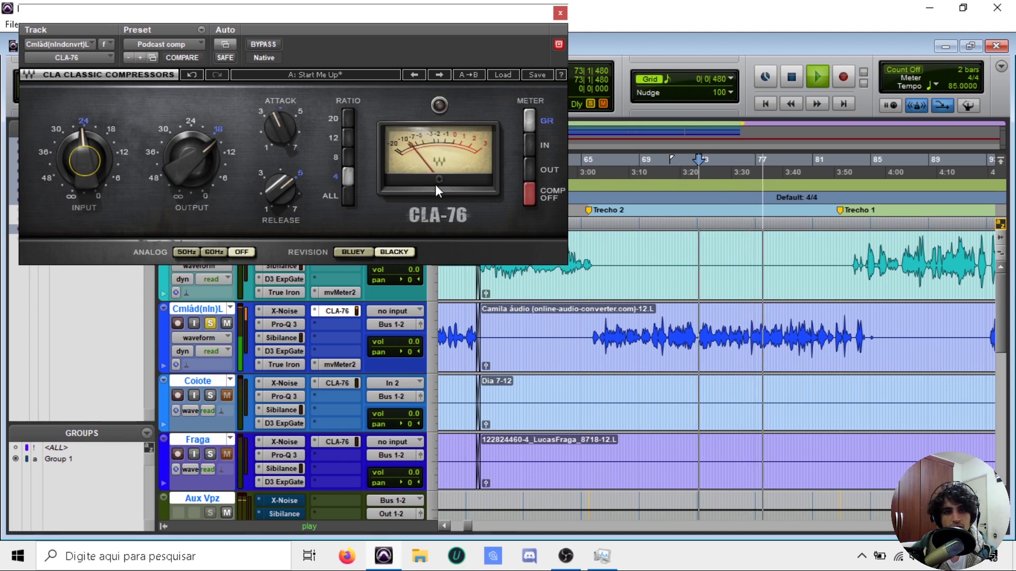
key(space)
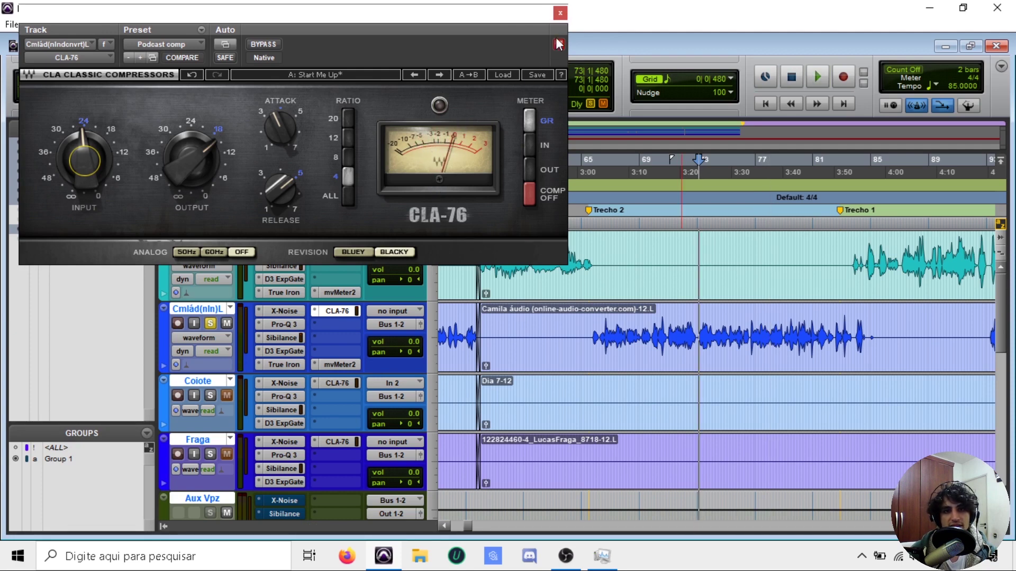
- Open the second voice track's mvMeter2 alongside its CLA-76, arranging both windows so the compressor controls and meter needles are usable together
click(560, 12)
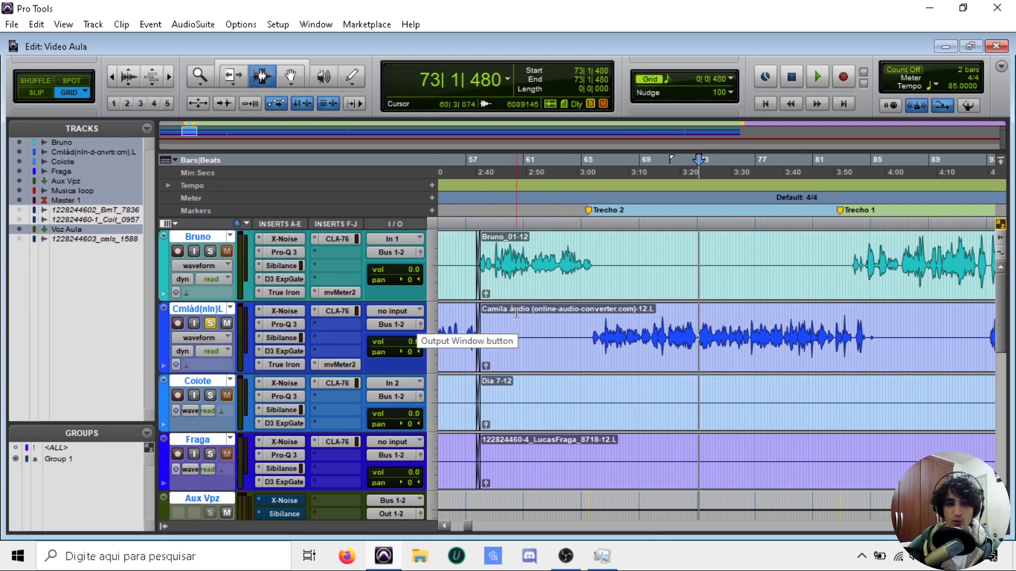
click(336, 365)
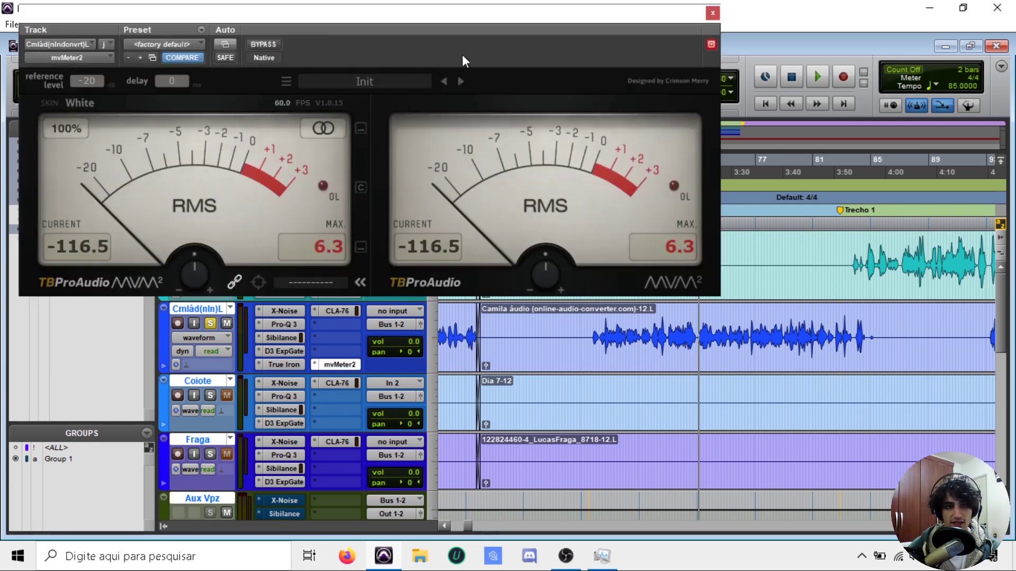
drag(517, 7, 690, 65)
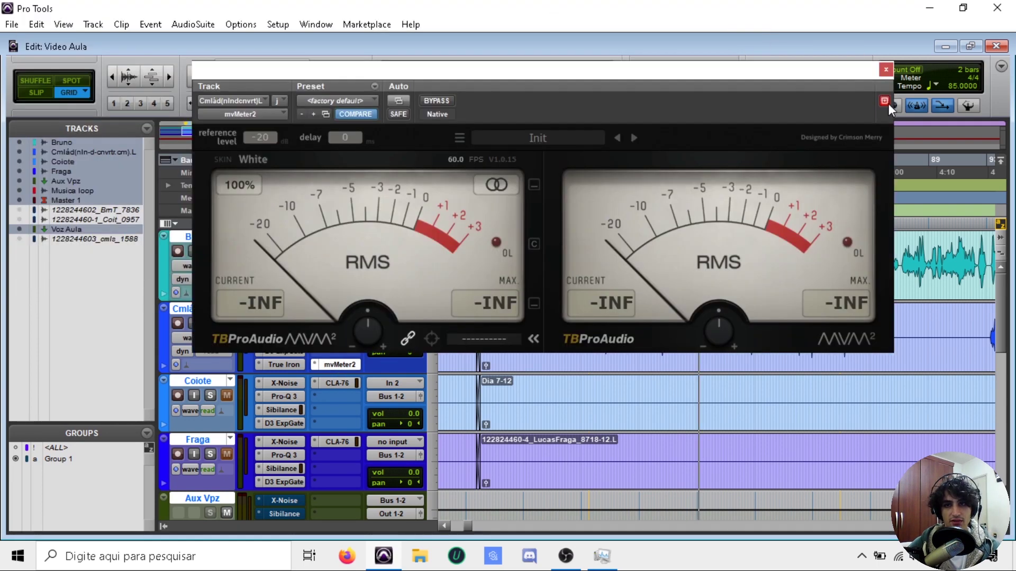
drag(395, 75, 662, 354)
click(336, 312)
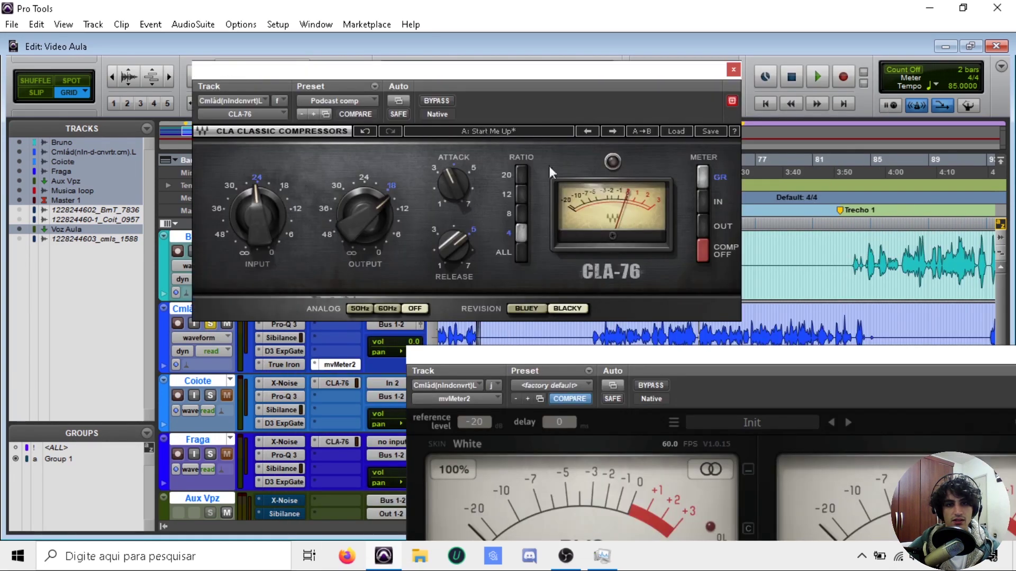
drag(521, 80, 353, 39)
drag(738, 360, 640, 262)
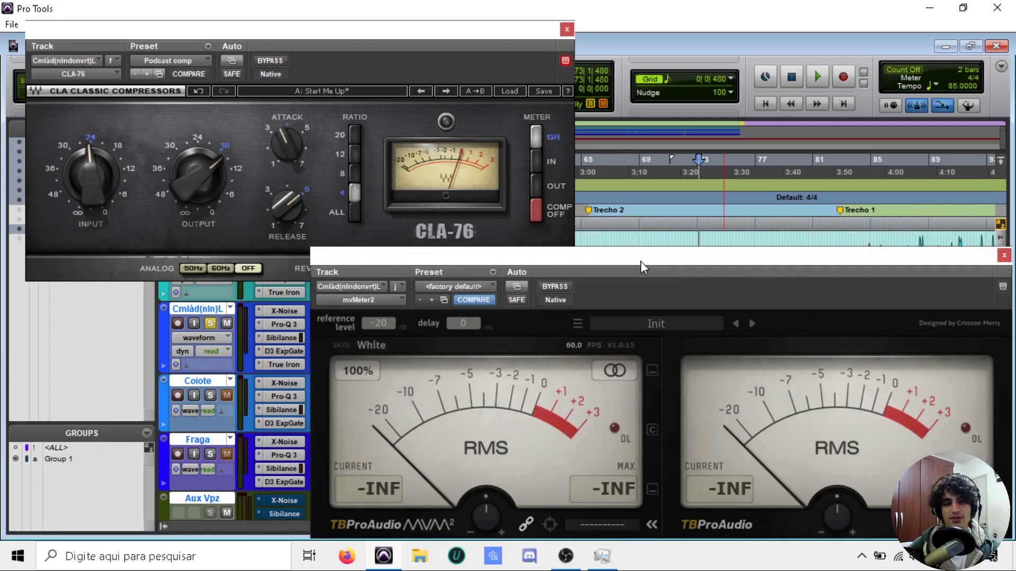
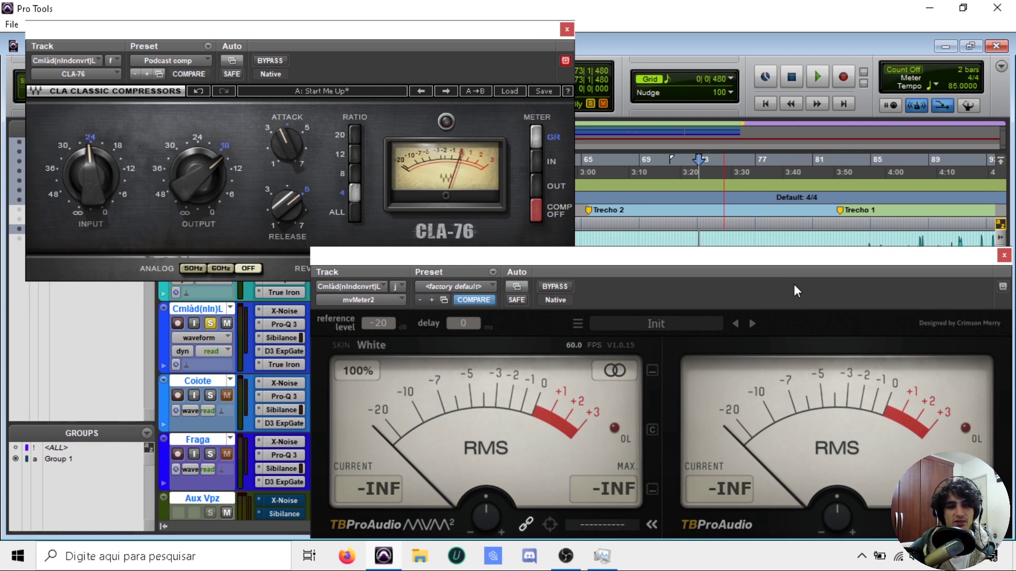
- Play the second voice, lower its CLA-76 output to about -19.8, reset the meter's maximum reading and stop playback
key(space)
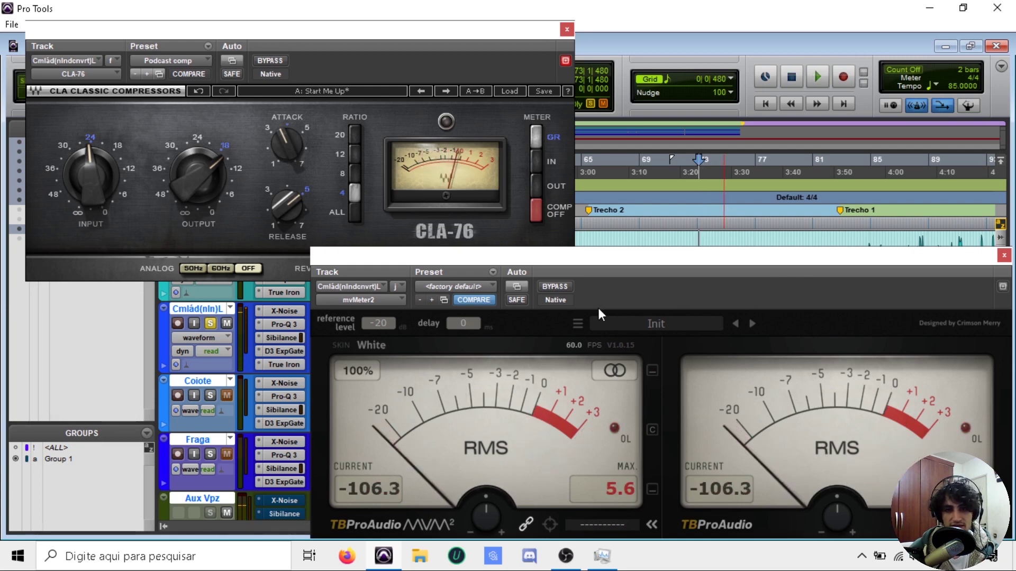
click(198, 192)
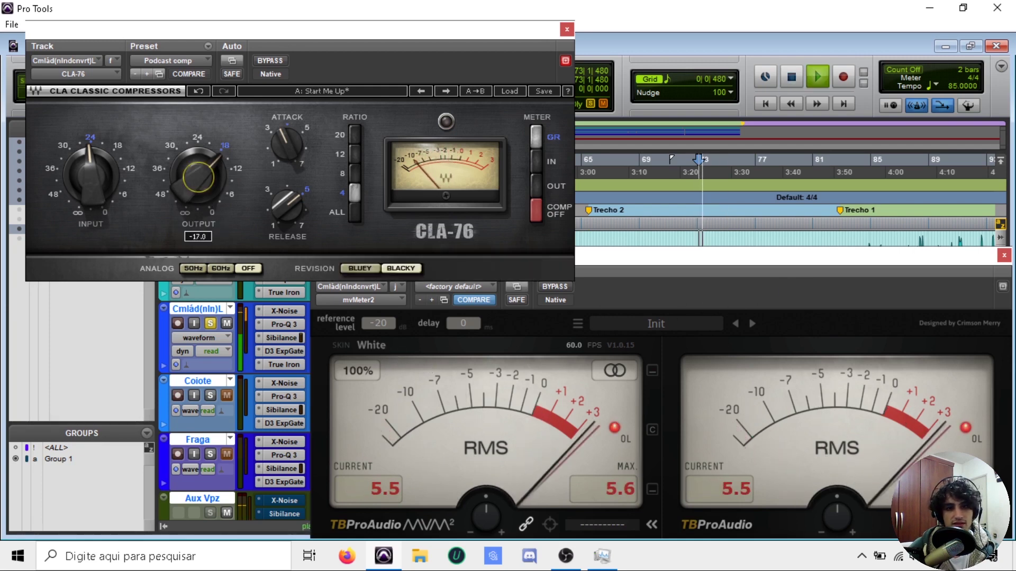
click(621, 487)
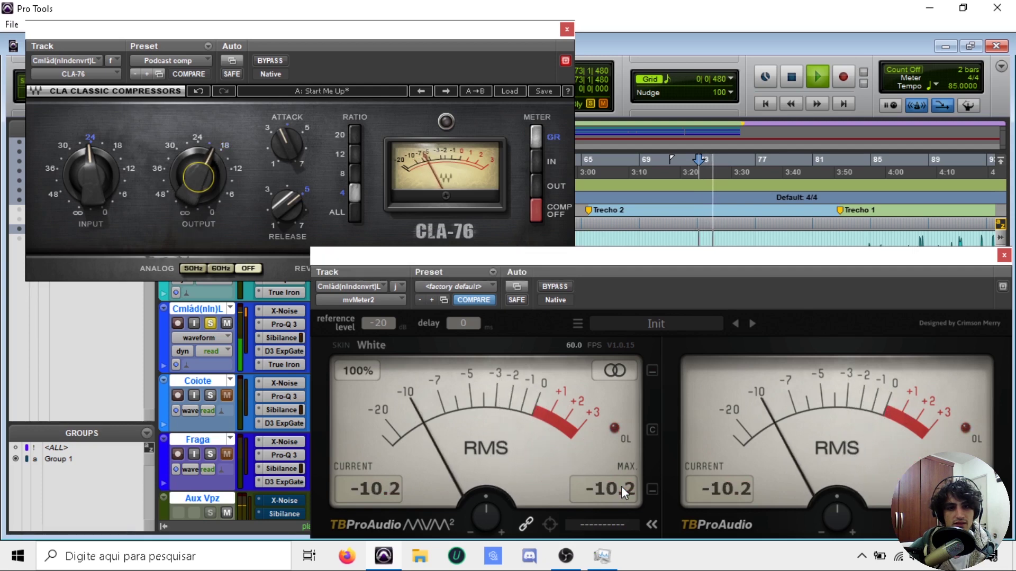
click(205, 176)
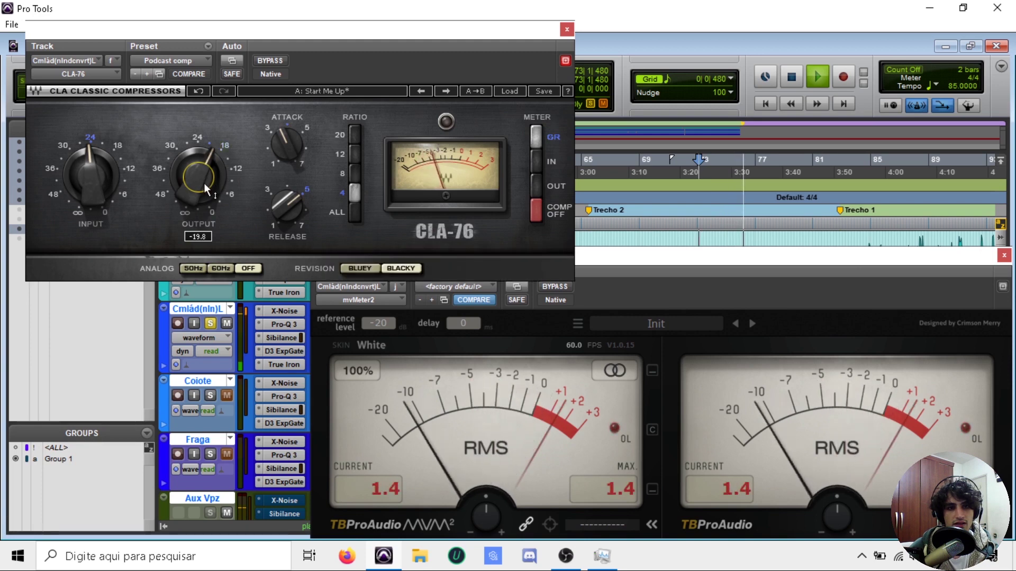
click(564, 462)
key(space)
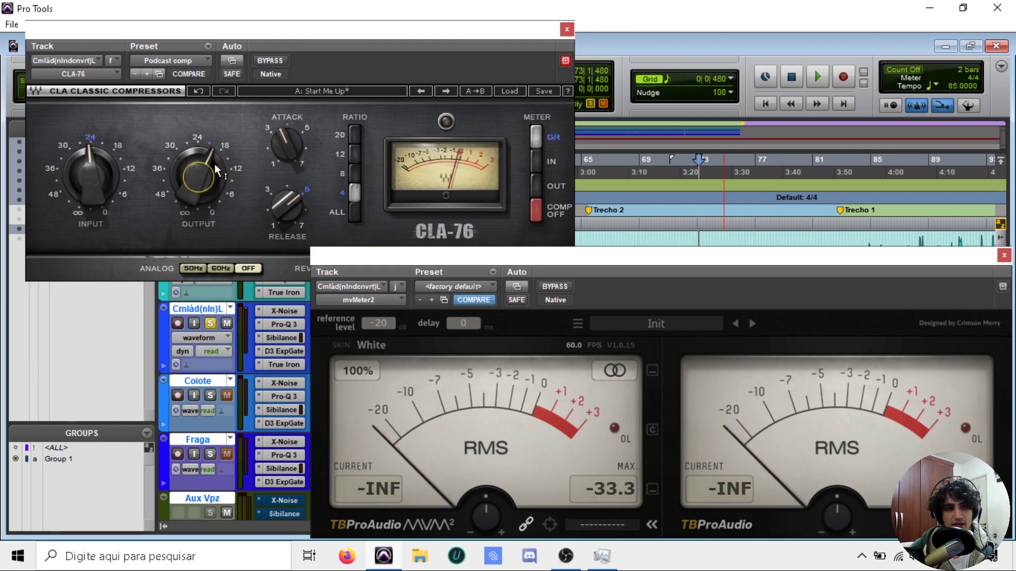
- Fine-tune the second voice's CLA-76 output to about -20.1 during playback against the reset meter, and close both plug-in windows
mouse_move(190, 181)
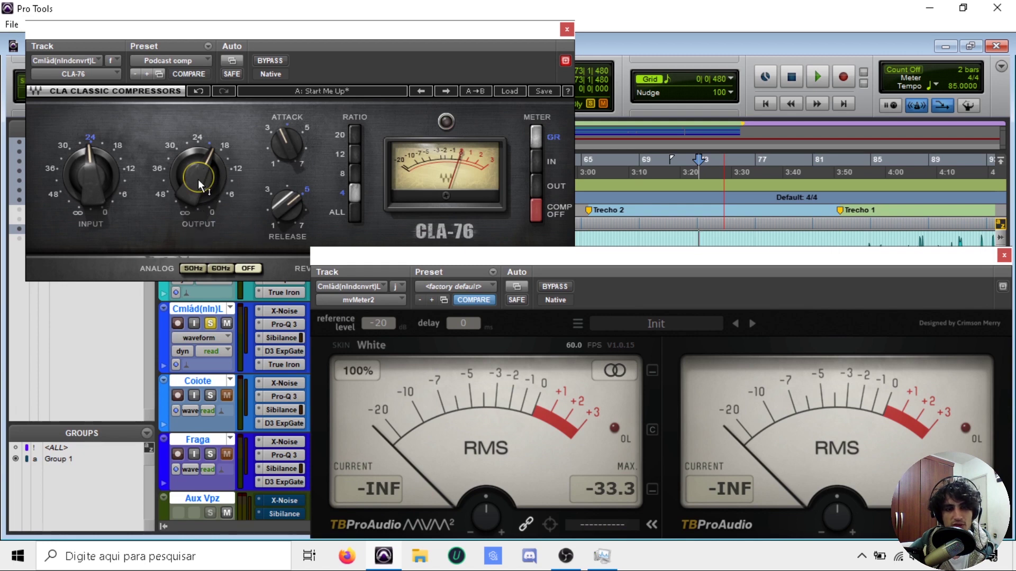
key(space)
drag(198, 182, 198, 184)
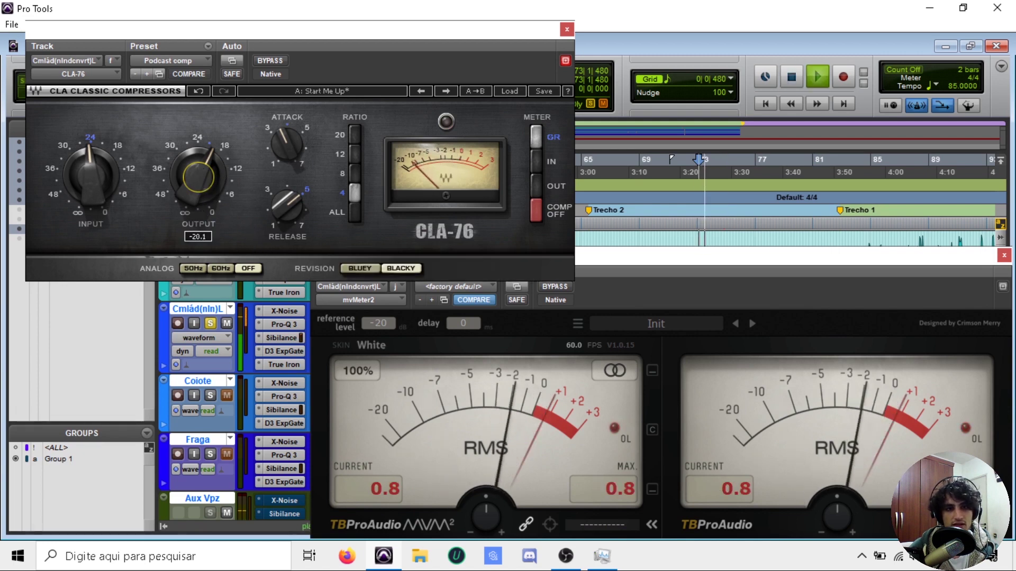
click(615, 491)
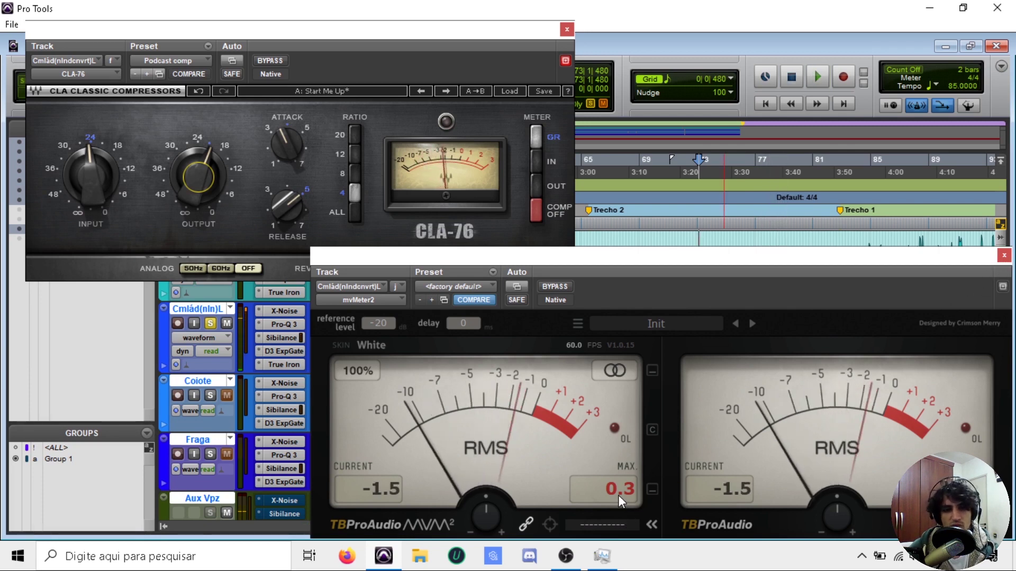
key(space)
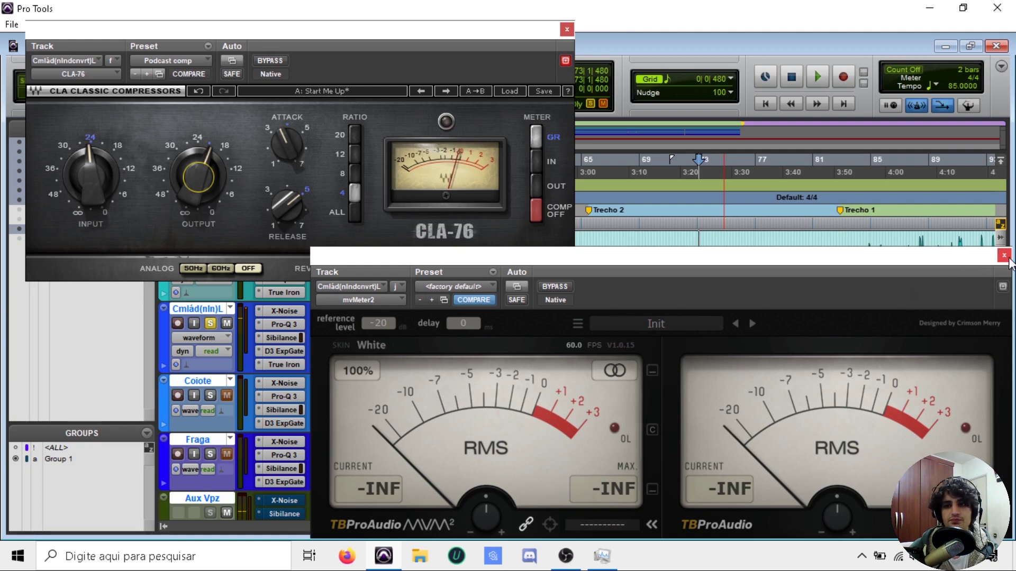
click(1000, 256)
click(567, 29)
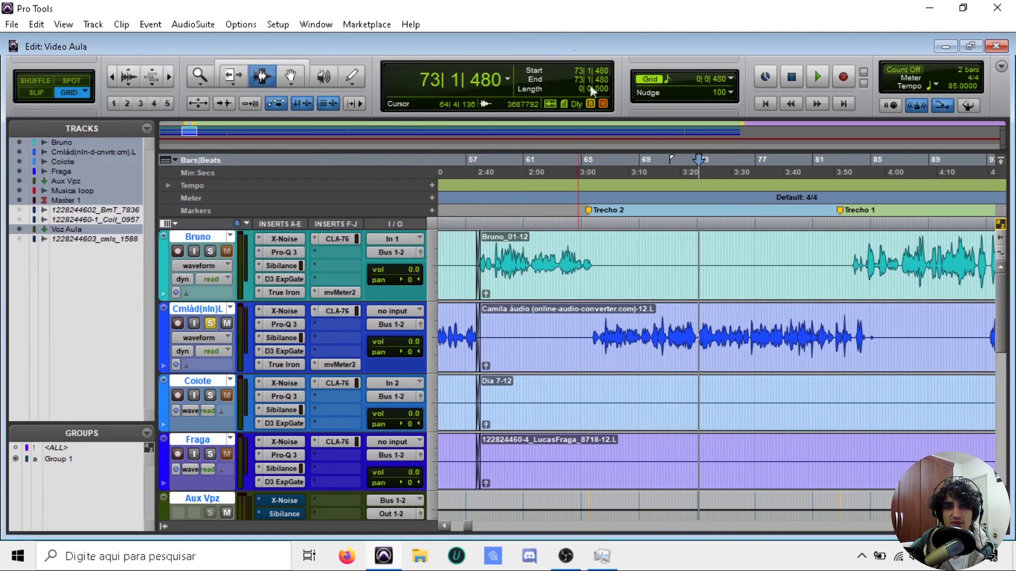
- Examine the wider timeline of all voice clips and the first voice track's CLA-76 and X-Noise settings
drag(582, 337, 865, 337)
click(881, 338)
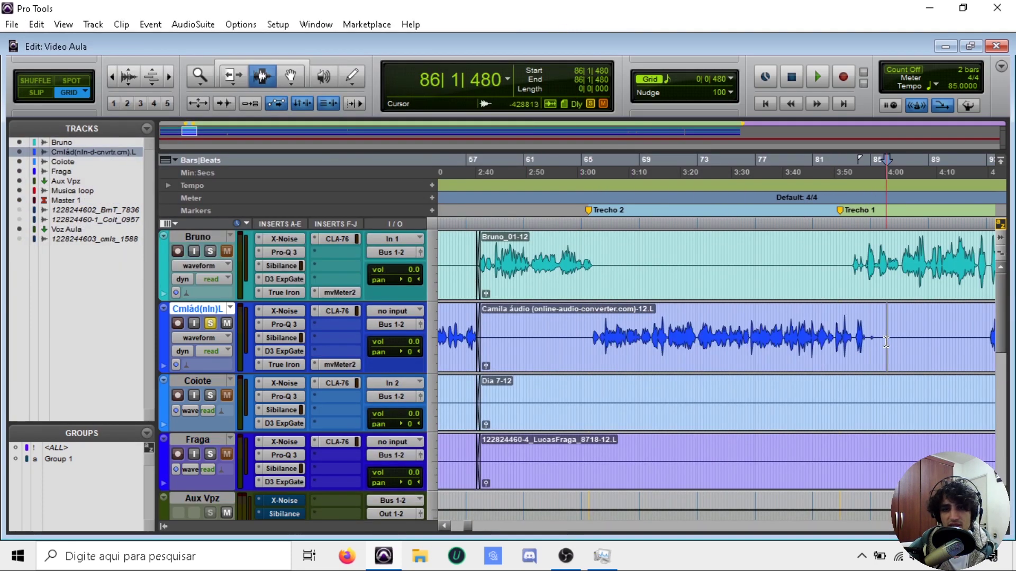
key(ctrl+bracketleft)
key(ctrl+bracketleft)
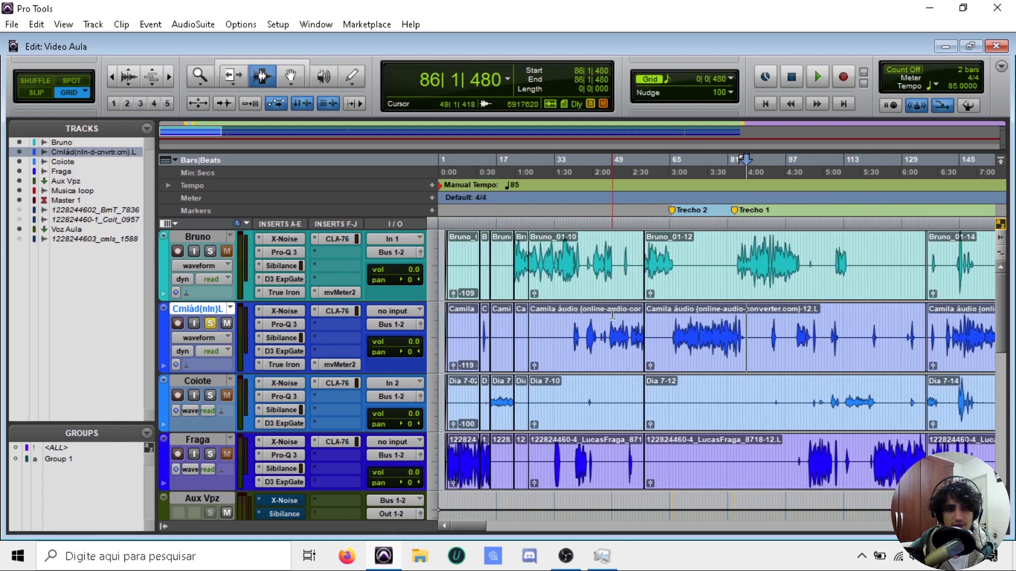
scroll(580, 256, right, 3)
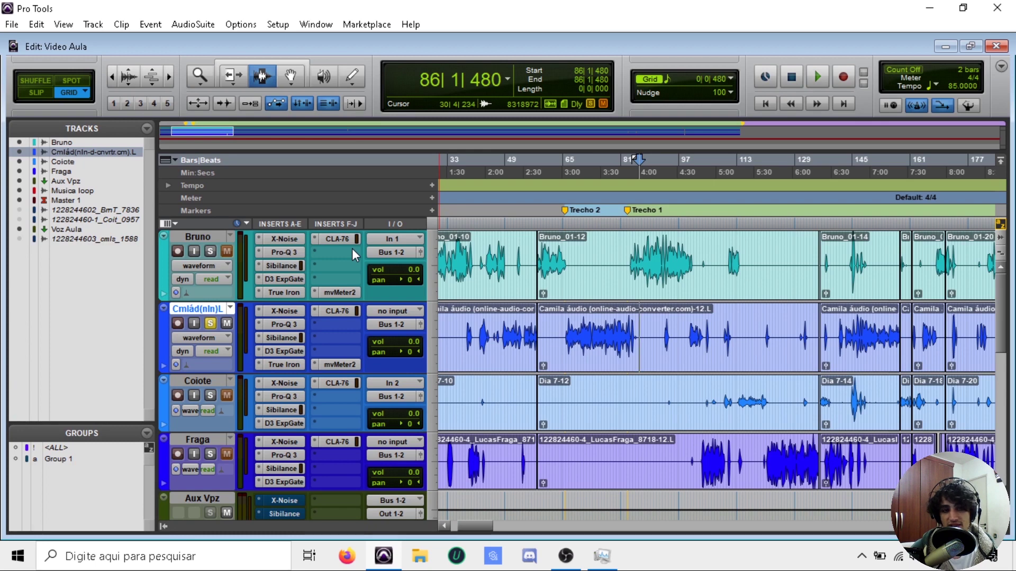
click(344, 237)
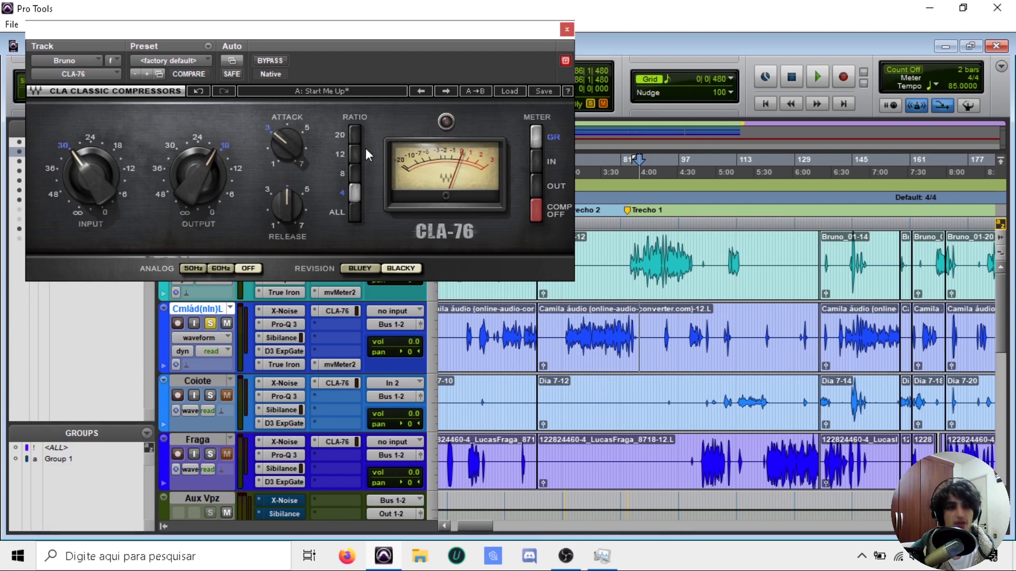
click(568, 29)
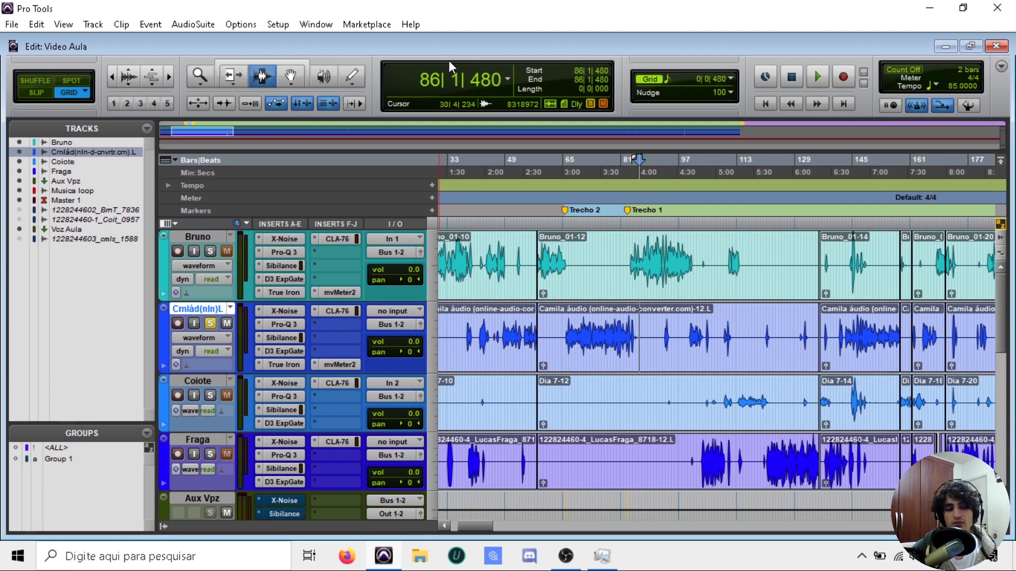
click(297, 238)
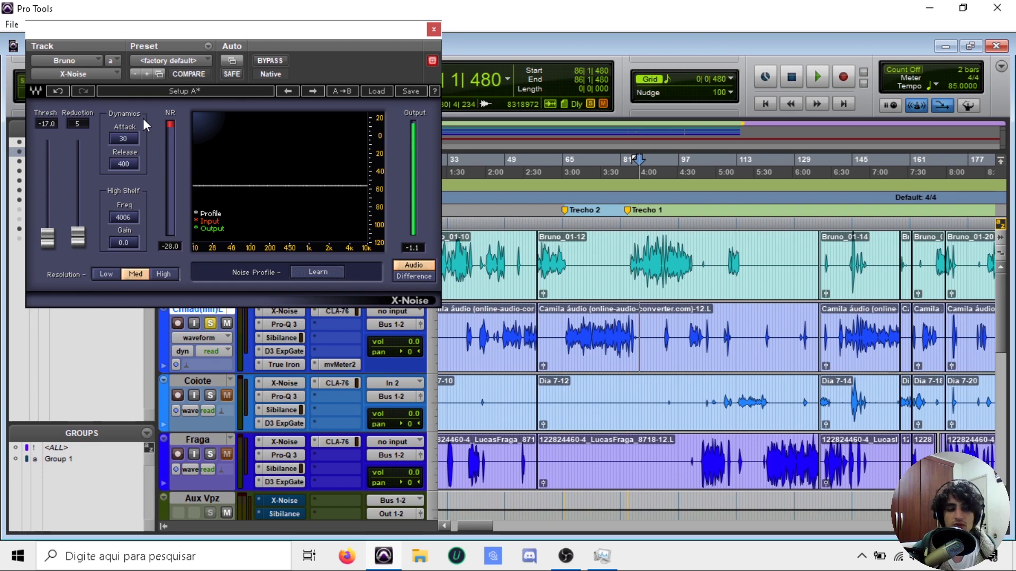
click(434, 29)
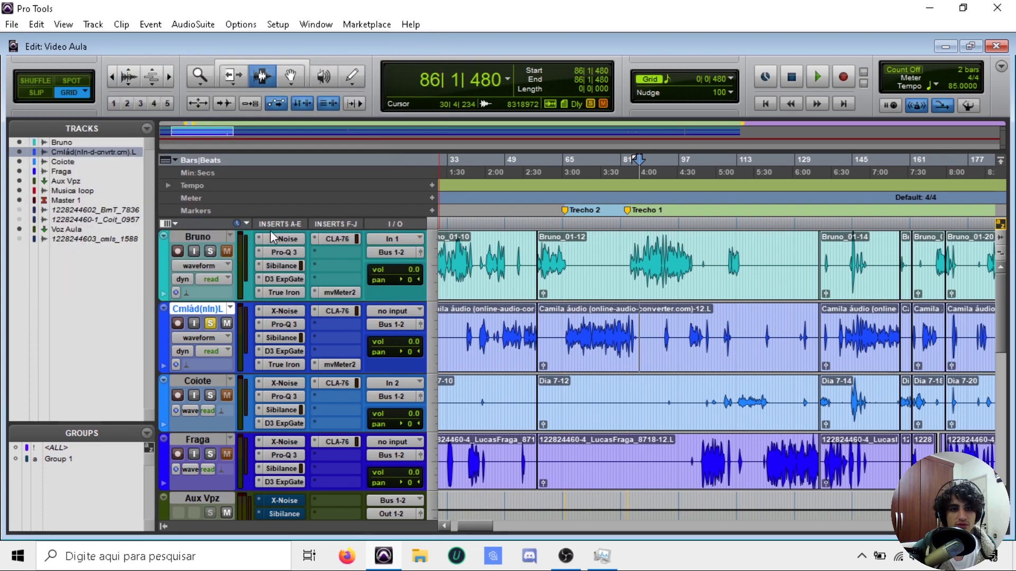
- Replace X-Noise on the first voice track with the RX 7 Voice De-noise (mono) plug-in
click(259, 238)
mouse_move(316, 263)
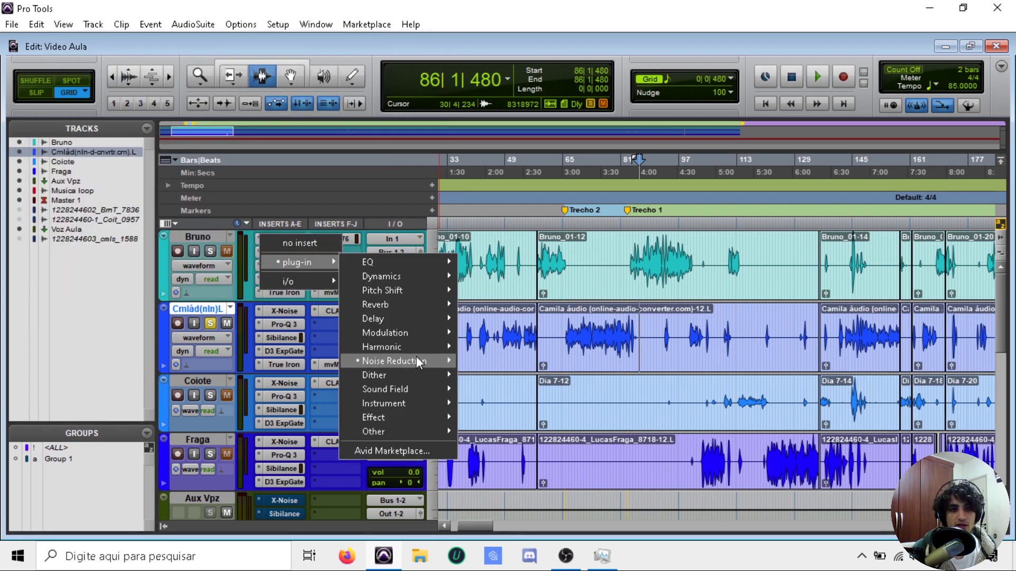
mouse_move(419, 357)
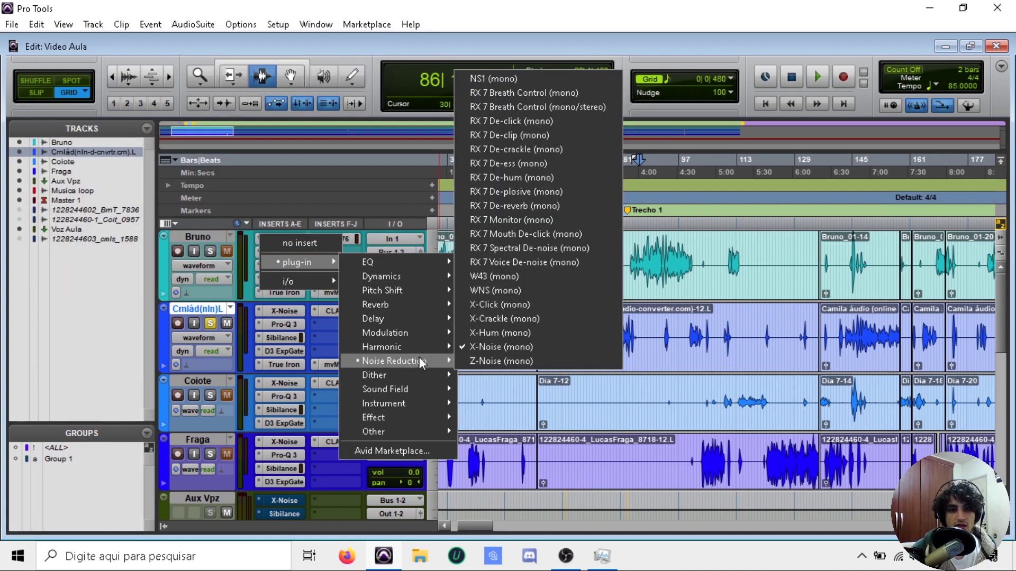
click(567, 263)
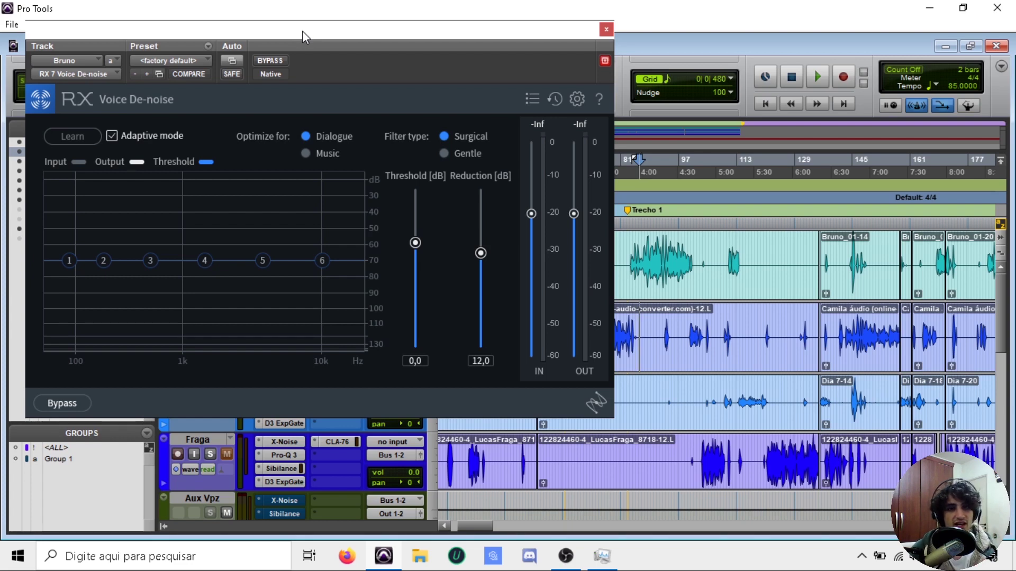
- Switch the solo from the second to the first voice track and play it from bar 84, beat 3
click(633, 215)
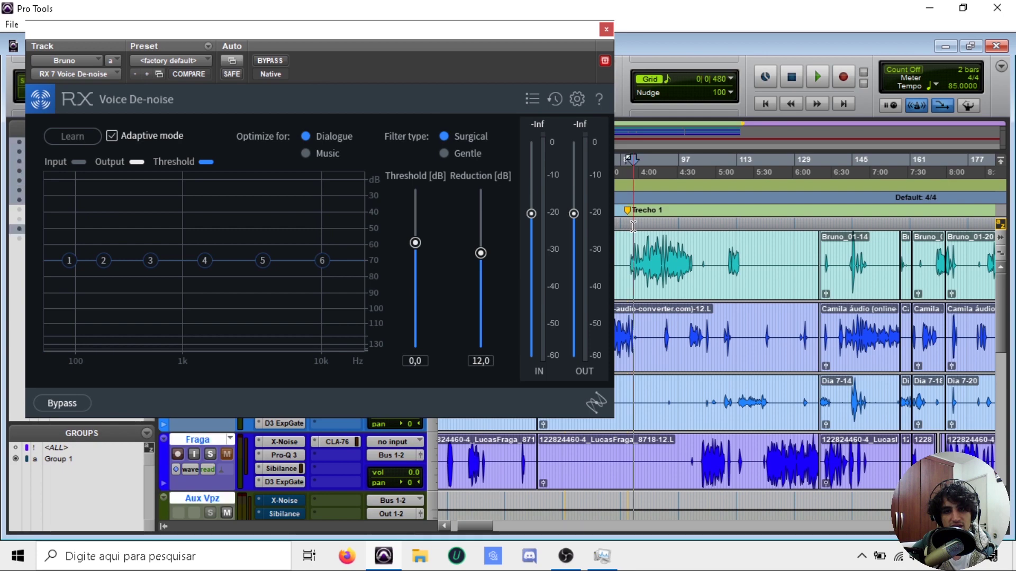
drag(551, 29, 965, 282)
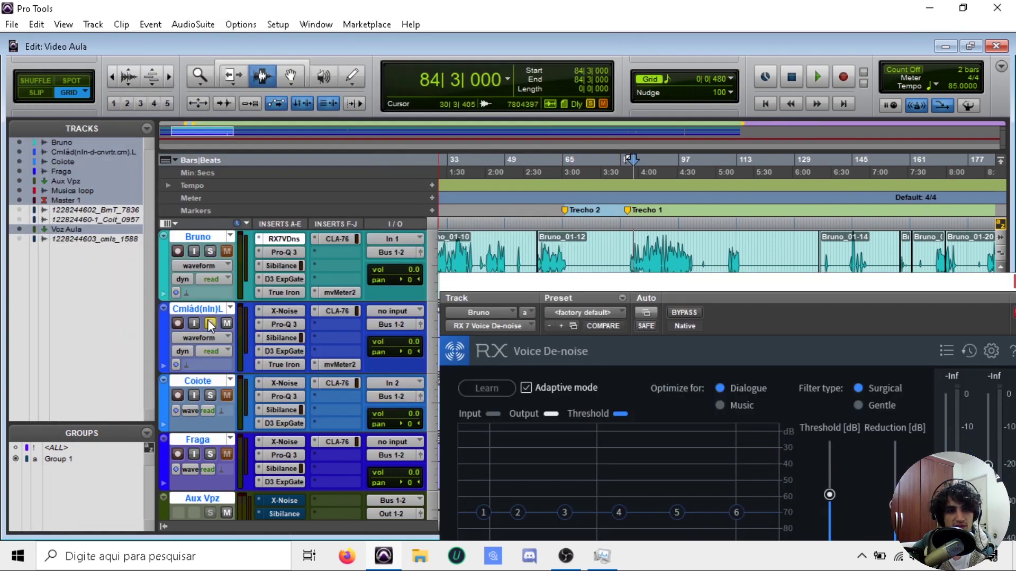
drag(655, 286, 247, 31)
key(space)
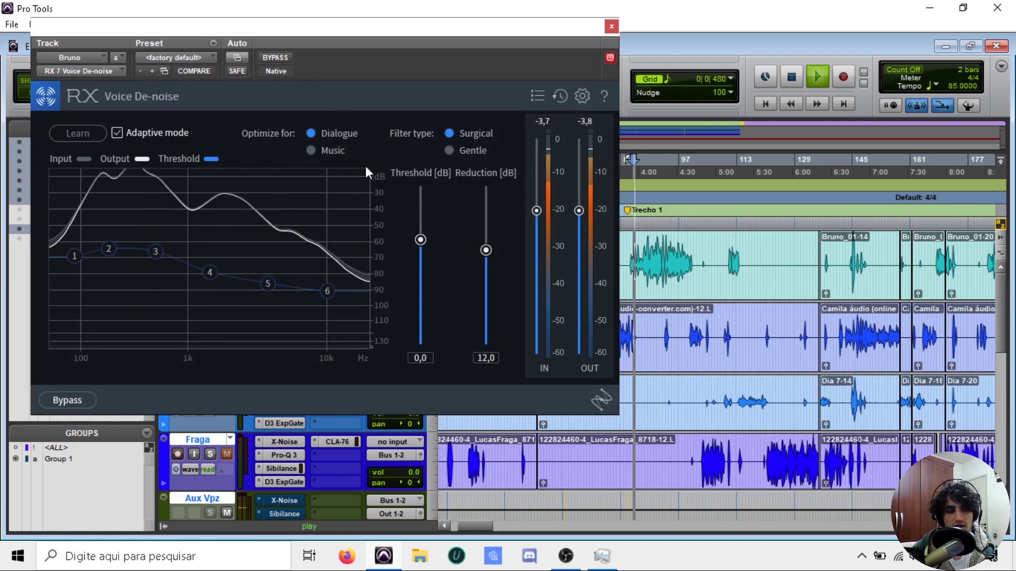
- Try extreme Voice De-noise settings during playback, including a 10 dB threshold with 20 dB reduction and both at their minimum
drag(419, 240, 420, 189)
drag(484, 245, 485, 189)
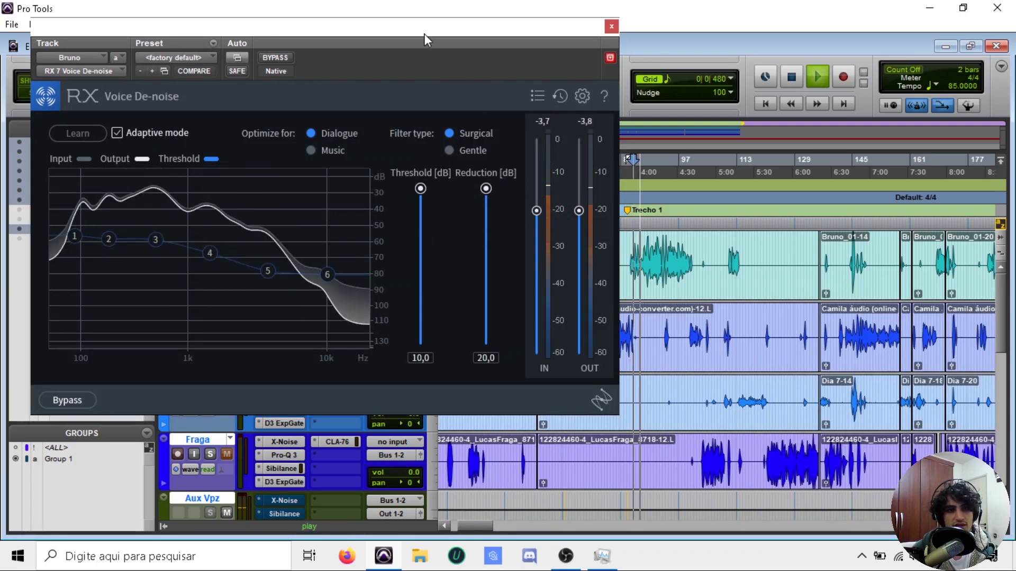
drag(420, 189, 420, 347)
drag(486, 188, 486, 347)
drag(421, 342, 414, 91)
drag(427, 186, 420, 294)
drag(480, 342, 484, 254)
- Set the Voice De-noise threshold to about -13.5 dB and reduction to about 8.4 dB during playback, close it and unsolo the first voice
key(space)
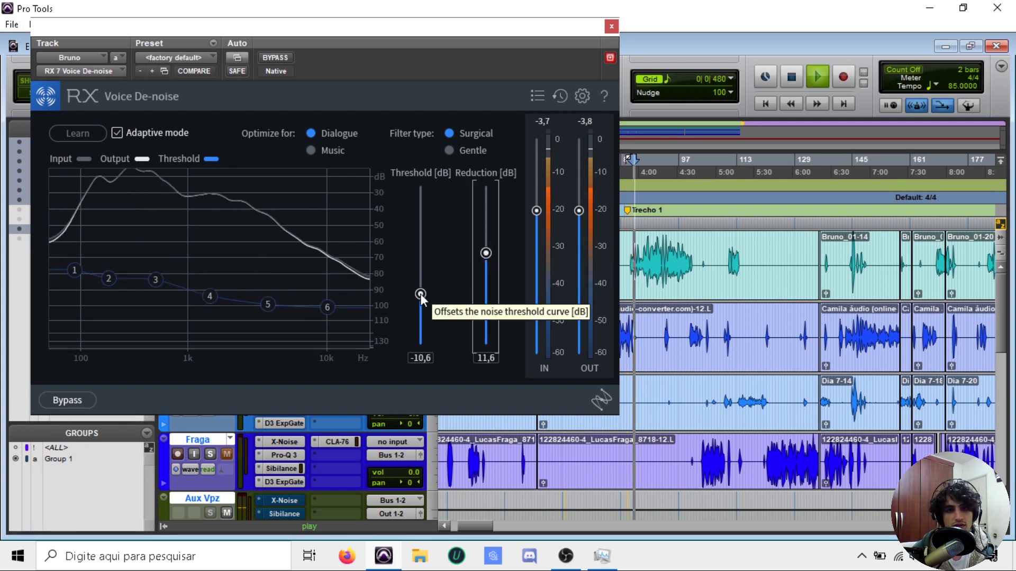
drag(418, 293, 416, 126)
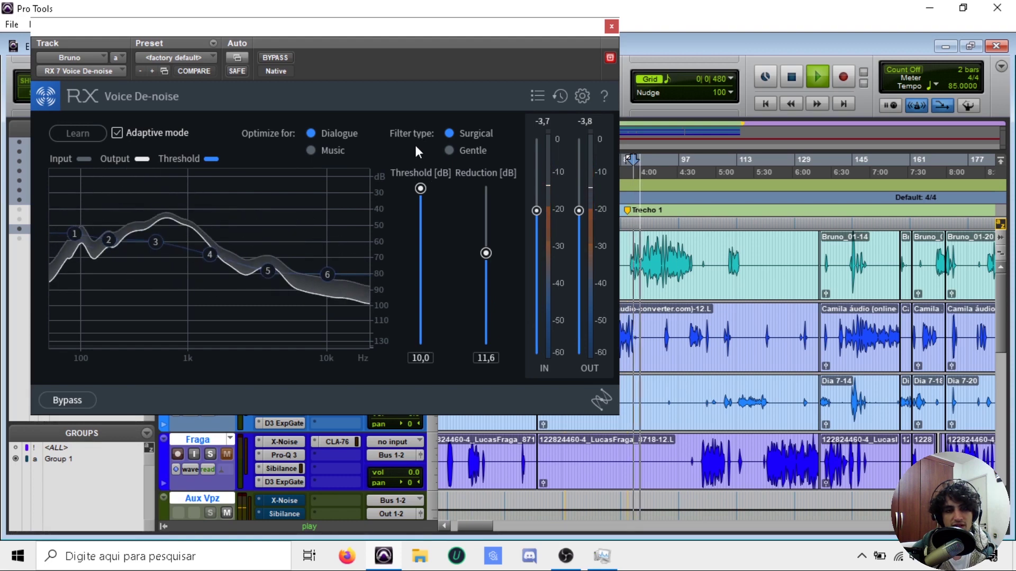
drag(415, 185, 420, 302)
drag(486, 254, 486, 278)
drag(420, 302, 421, 312)
key(space)
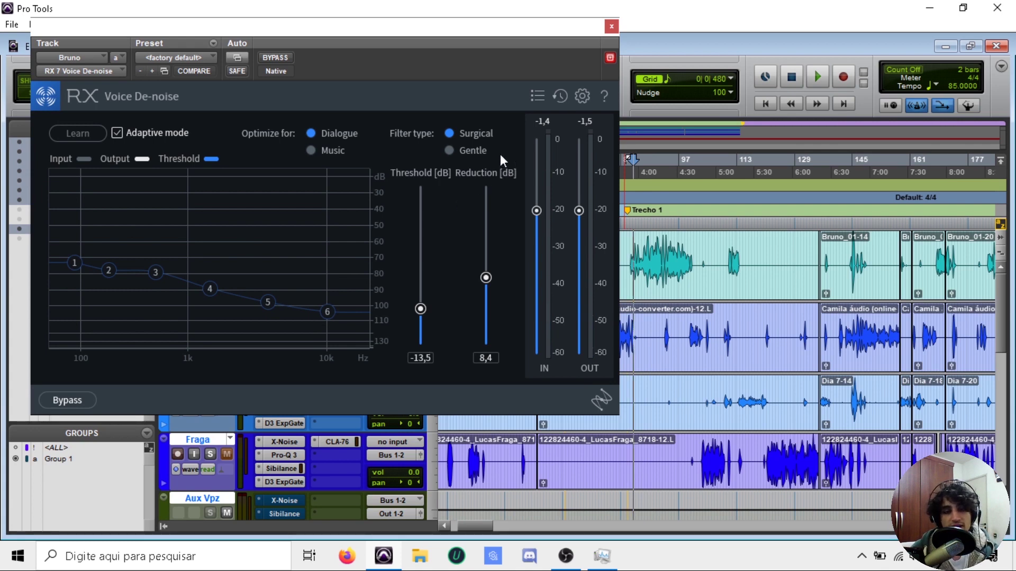
click(611, 26)
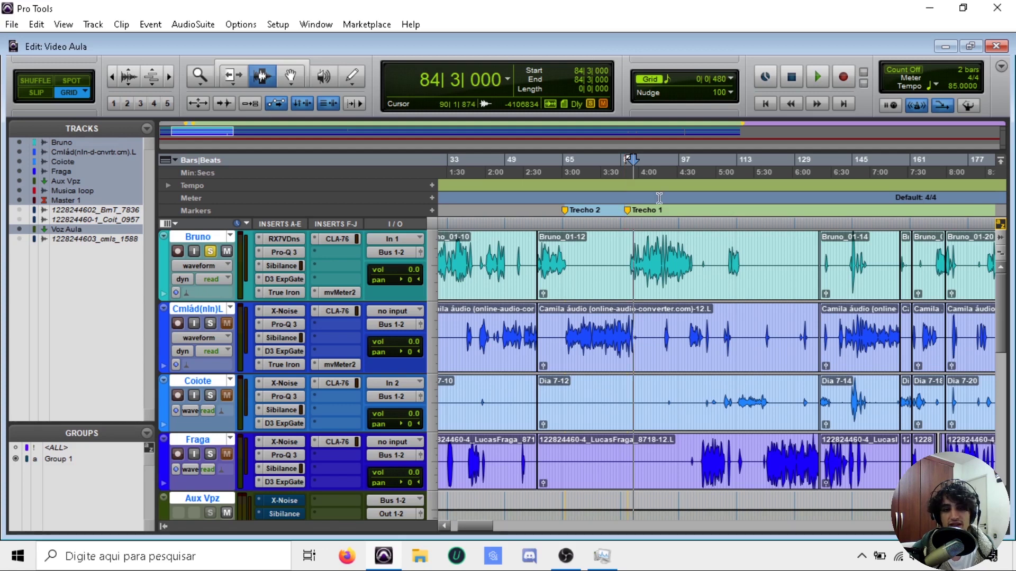
click(211, 252)
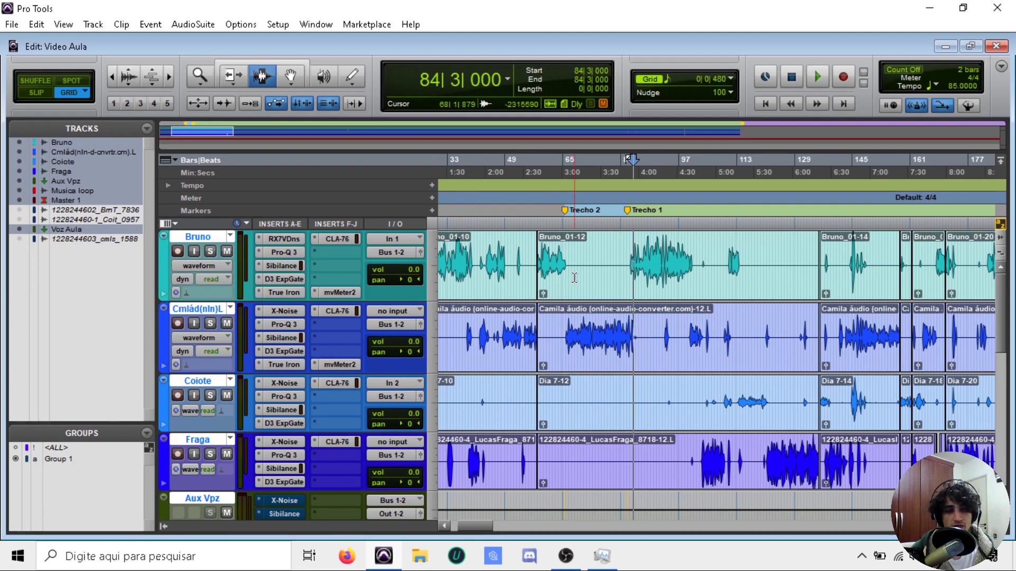
drag(479, 286, 782, 357)
drag(458, 276, 858, 454)
click(502, 280)
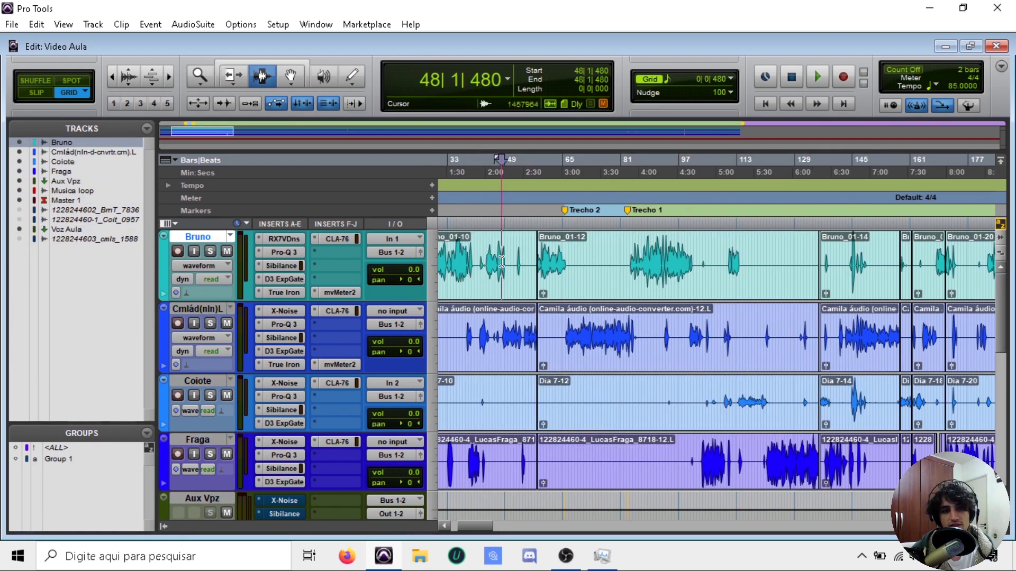
- Review the settings of the bypassed Sibilance and X-Noise plug-ins on the Aux Vpz track, closing each one
scroll(513, 280, down, 1)
click(213, 426)
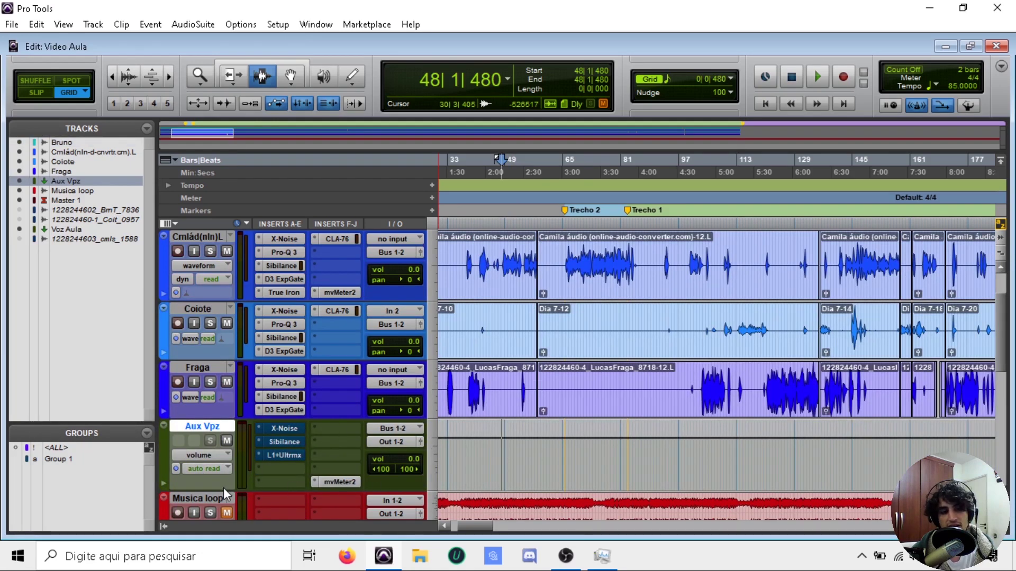
click(285, 440)
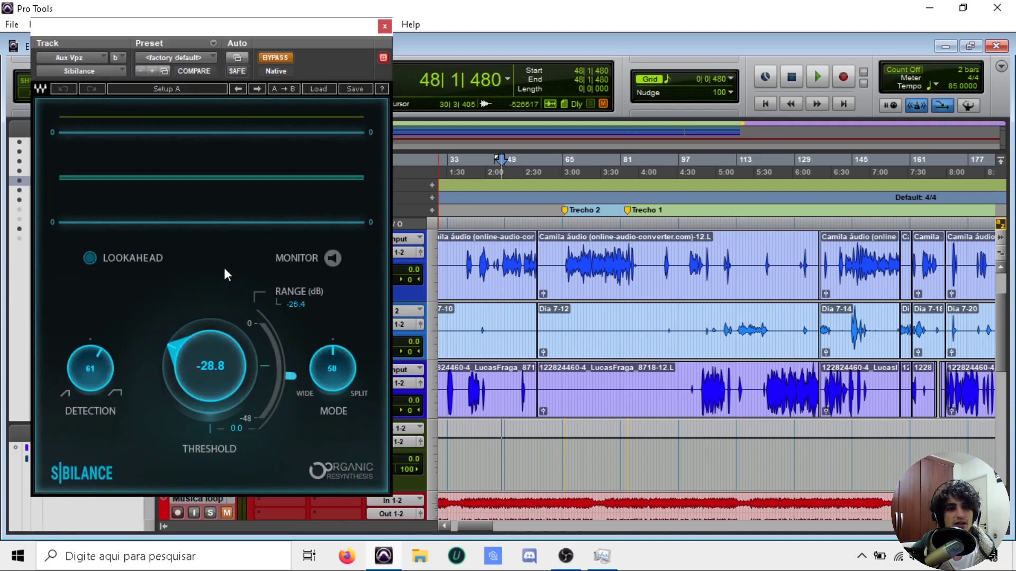
click(385, 27)
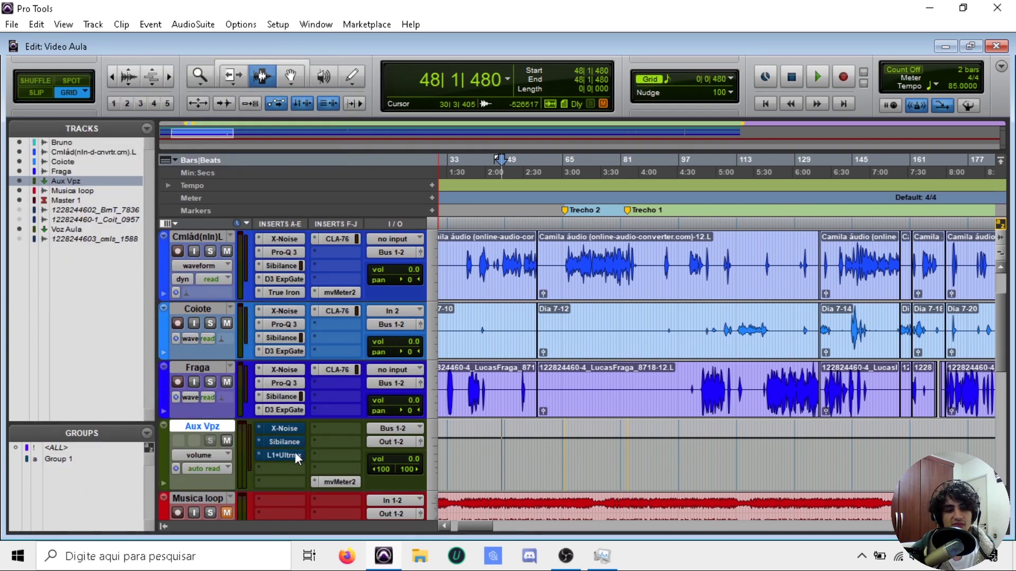
click(288, 427)
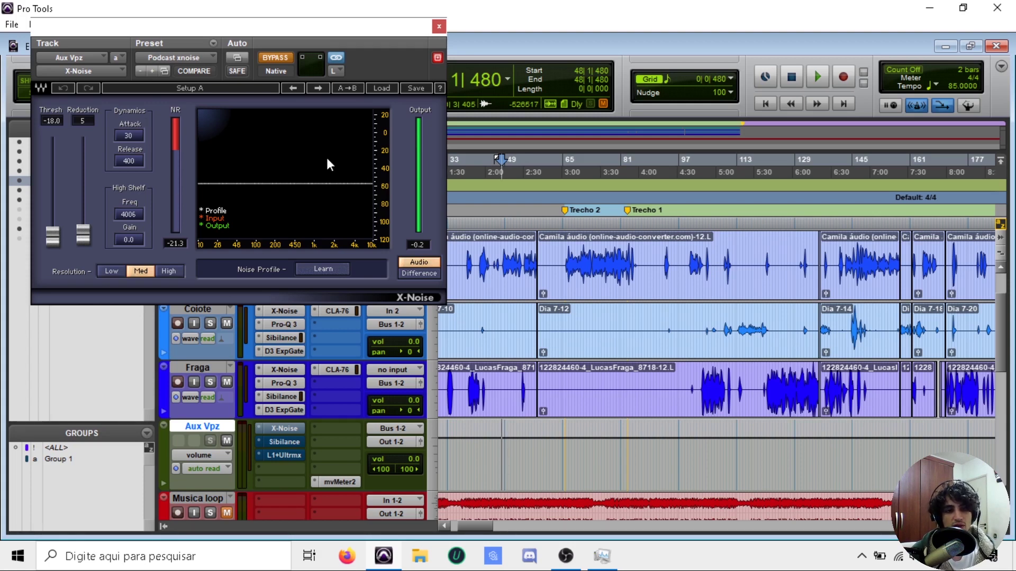
click(439, 26)
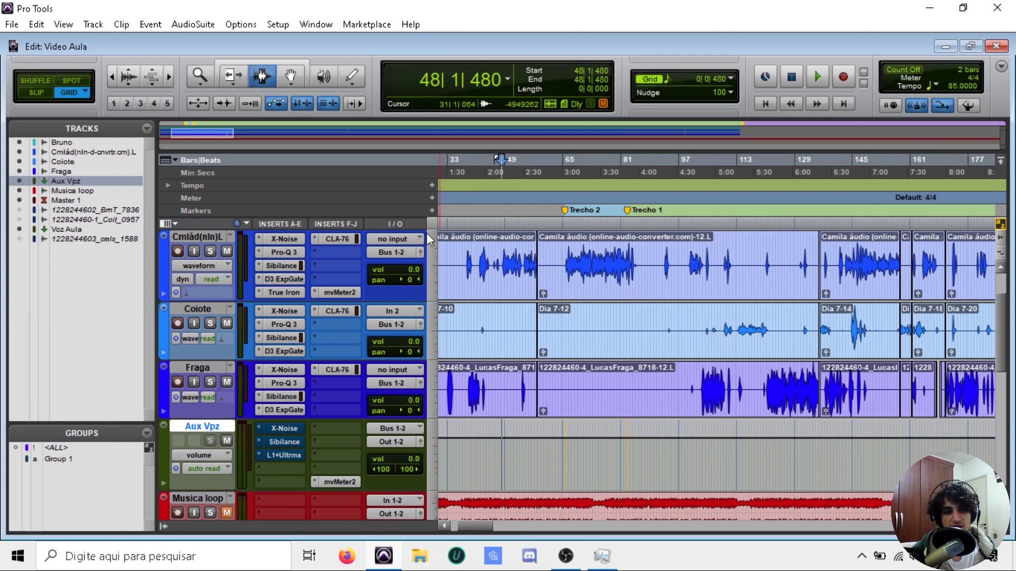
click(287, 429)
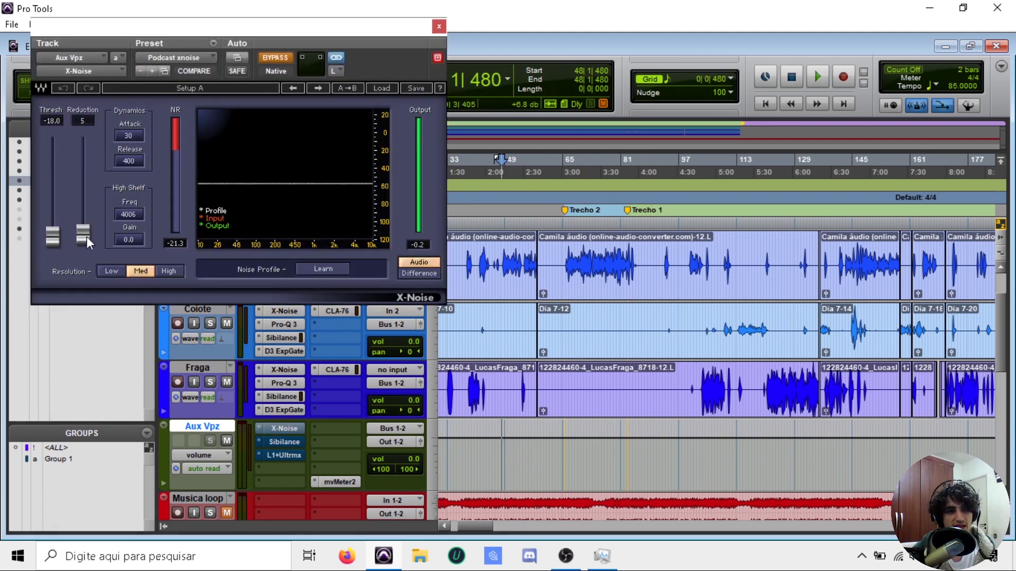
click(443, 26)
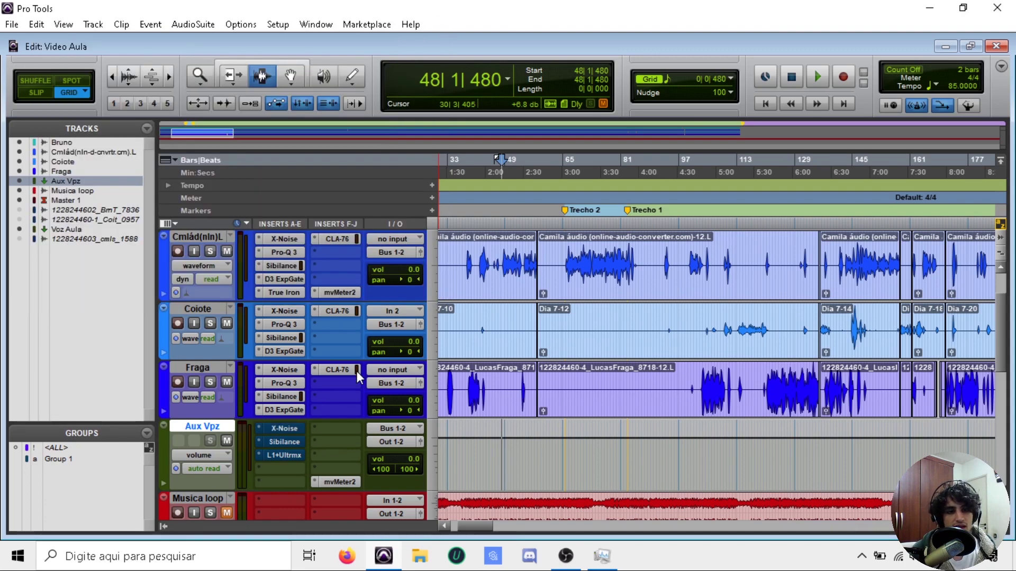
- Open the L1+ Ultramaximizer on the Aux Vpz track and set its threshold to 0.0 dB
click(287, 456)
drag(411, 33, 387, 35)
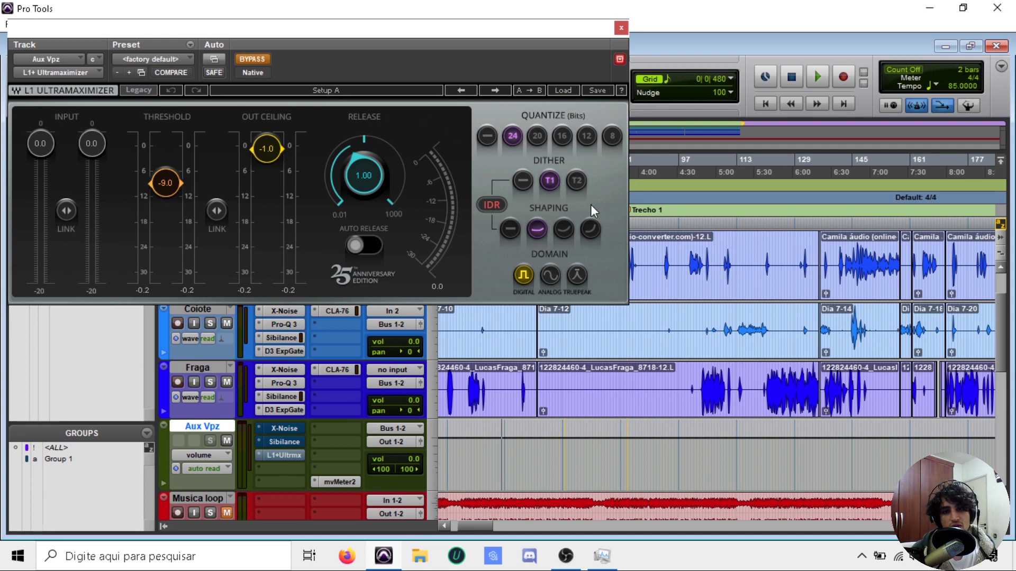
click(689, 212)
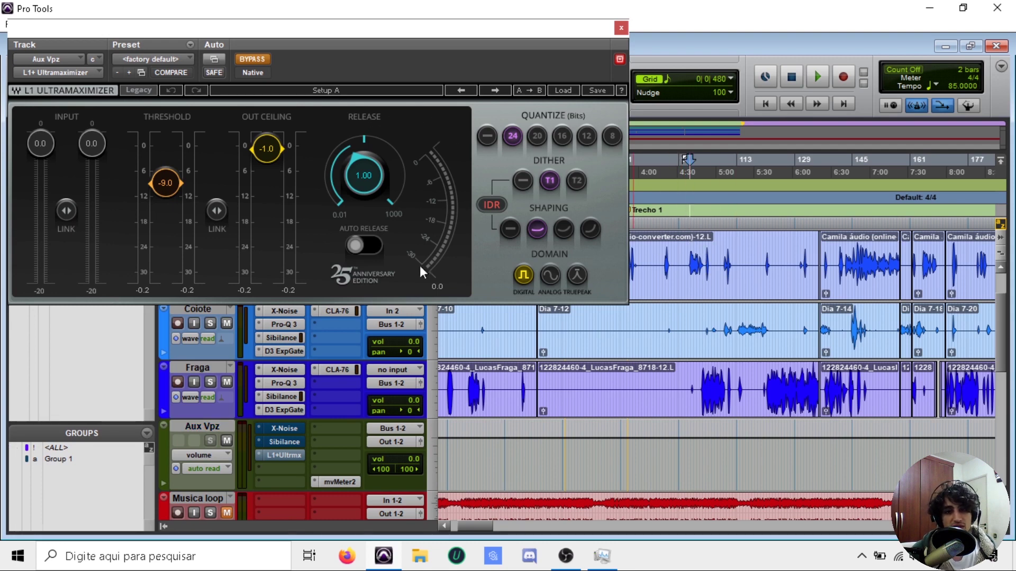
drag(172, 190, 168, 146)
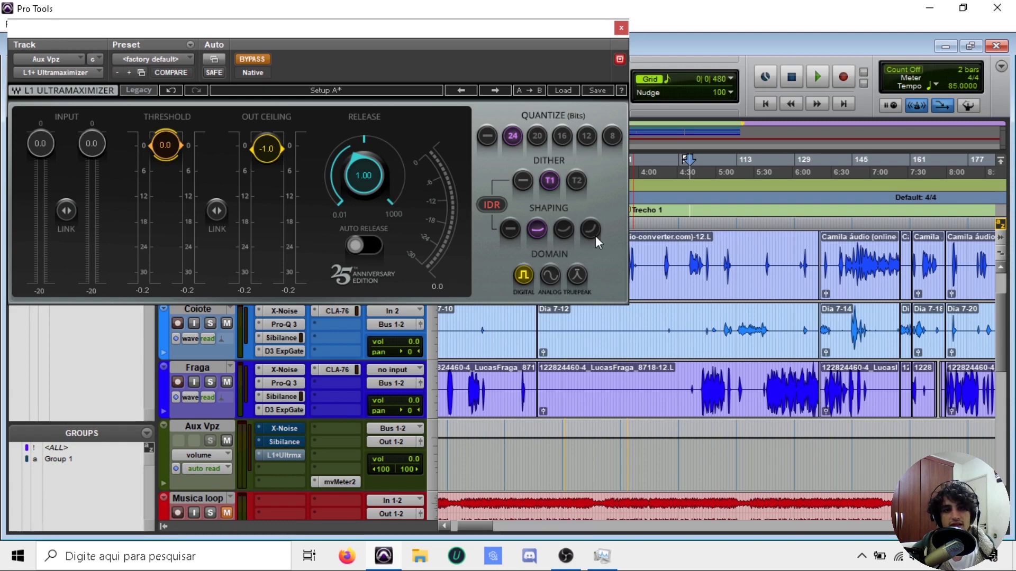
- Take the L1+ Ultramaximizer out of bypass and briefly play the voices from bar 83, beat 4
scroll(706, 264, up, 2)
scroll(691, 270, left, 3)
click(738, 252)
key(space)
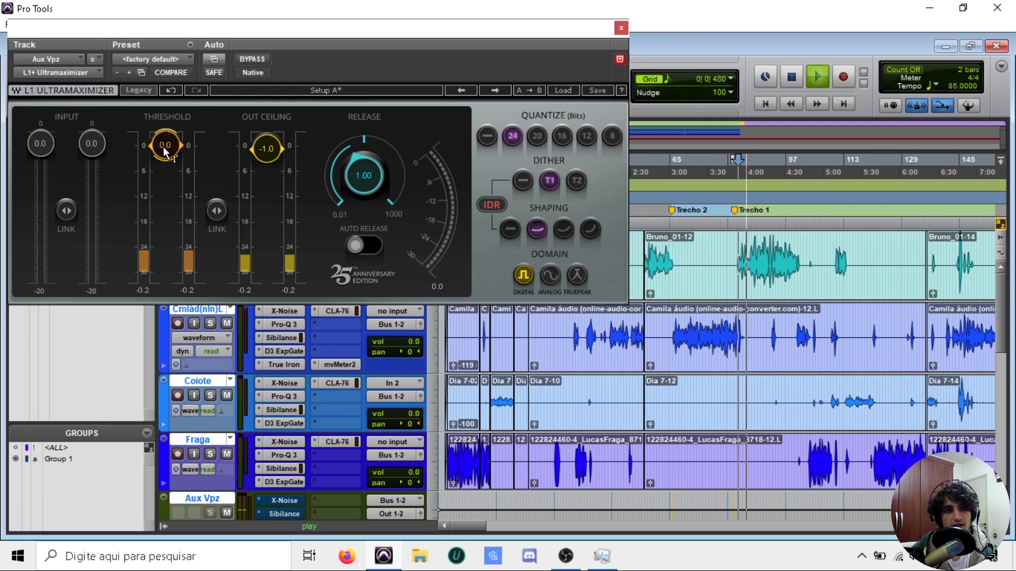
key(space)
- Set the L1+ Ultramaximizer threshold to about -9.1 dB, audition the limiting and close the plug-in
drag(184, 147, 184, 183)
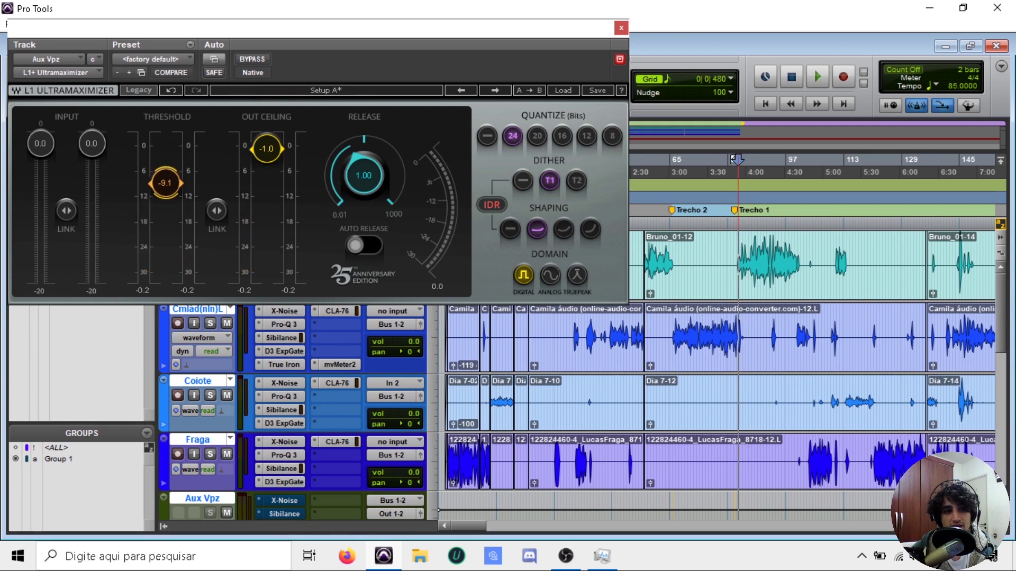
key(space)
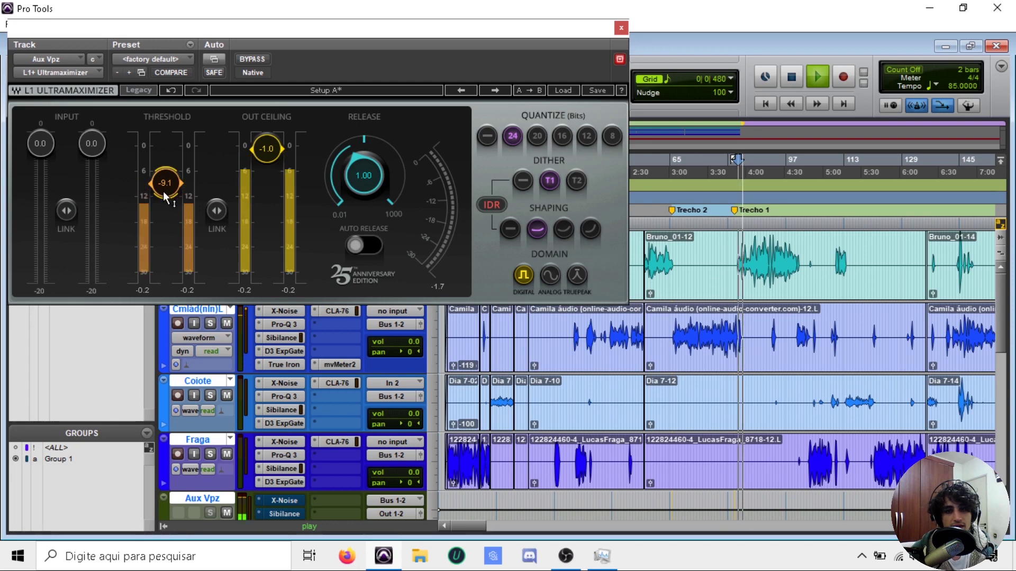
key(space)
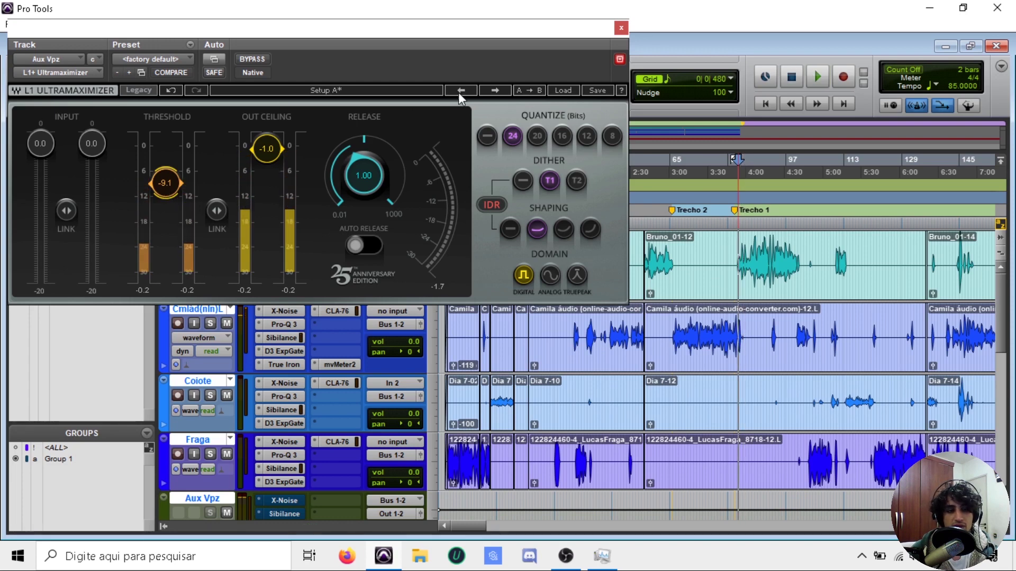
drag(167, 181, 168, 181)
click(621, 28)
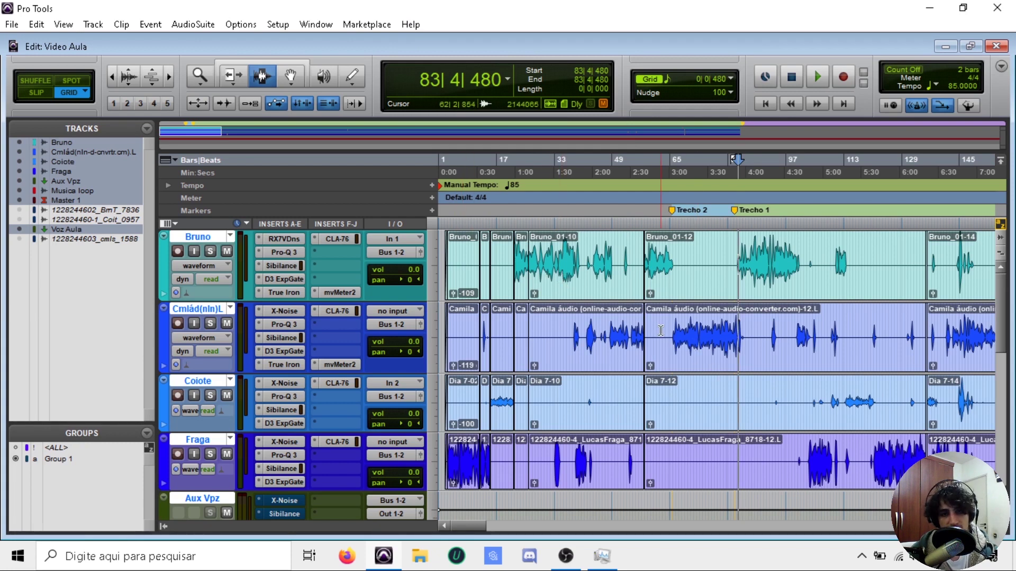
- Select the range from bar 65, beat 2 to bar 102, beat 1 on the first two voice tracks
scroll(638, 336, right, 5)
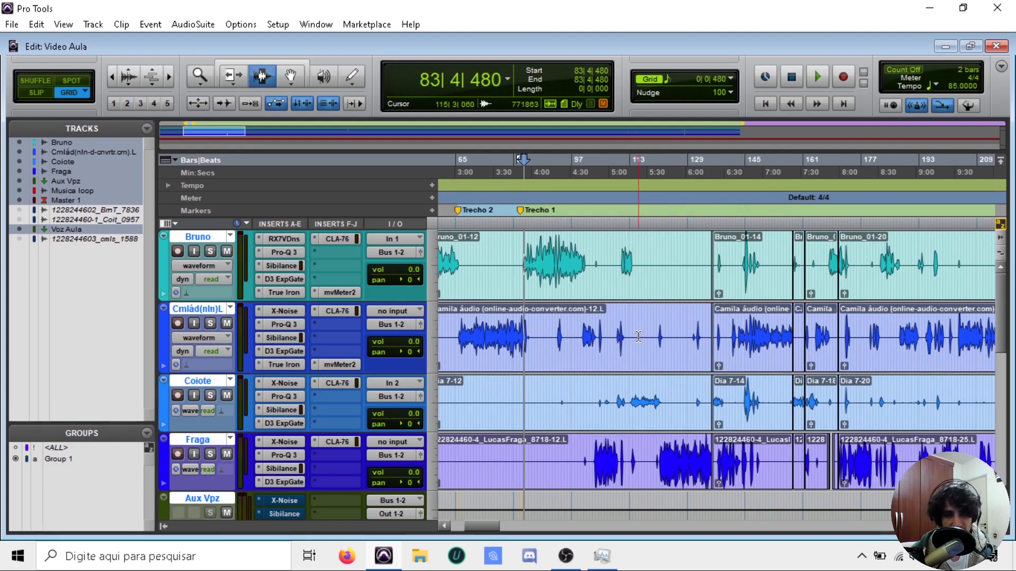
scroll(639, 348, left, 2)
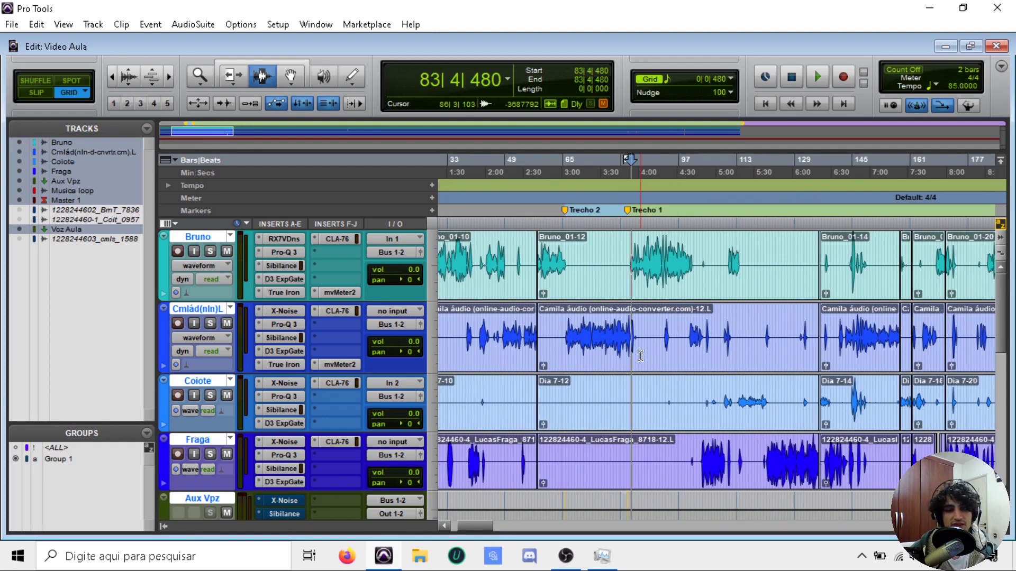
scroll(640, 355, down, 5)
scroll(640, 356, up, 5)
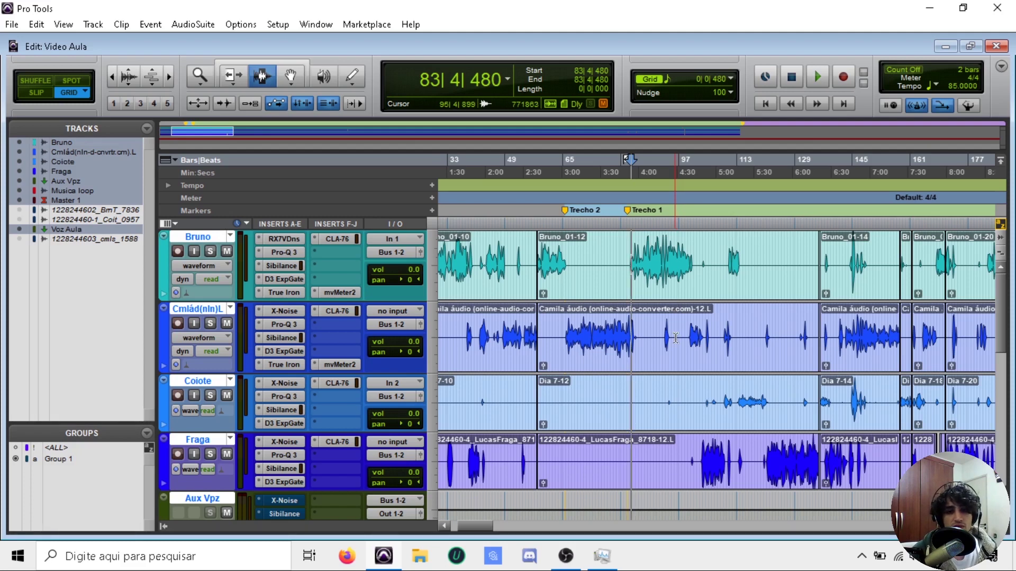
drag(559, 325, 697, 256)
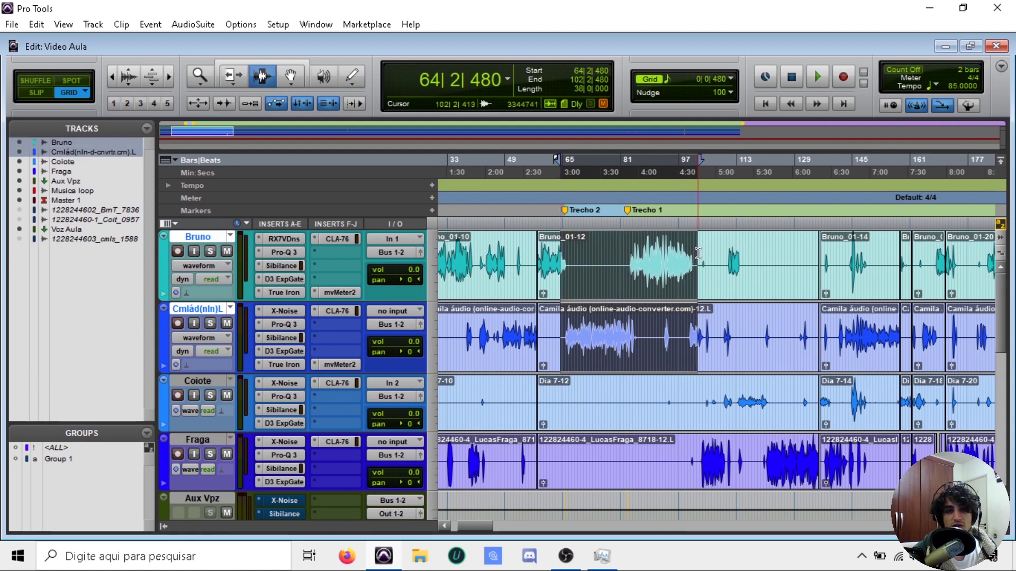
drag(566, 317, 693, 309)
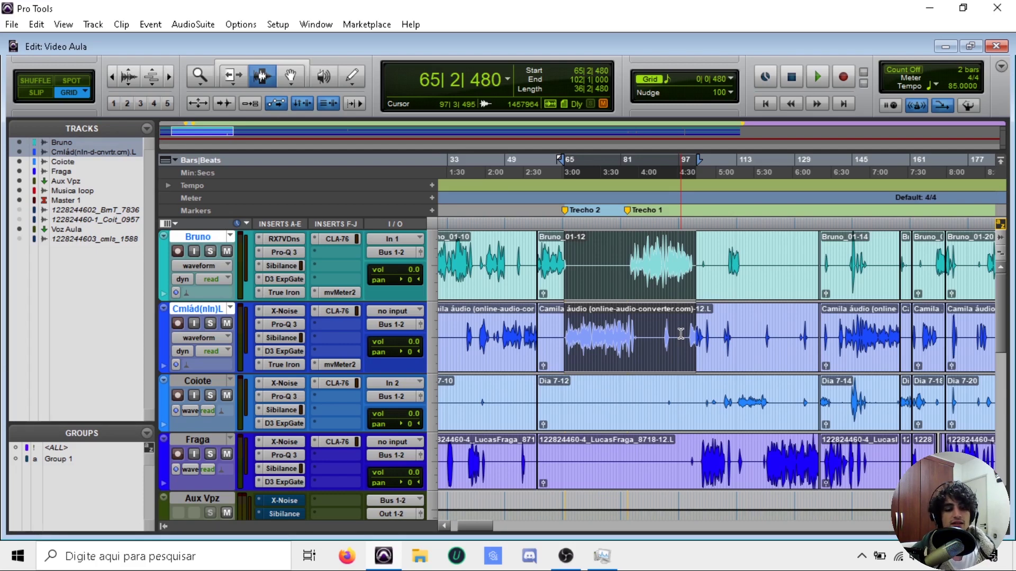
scroll(681, 334, down, 5)
scroll(434, 392, up, 1)
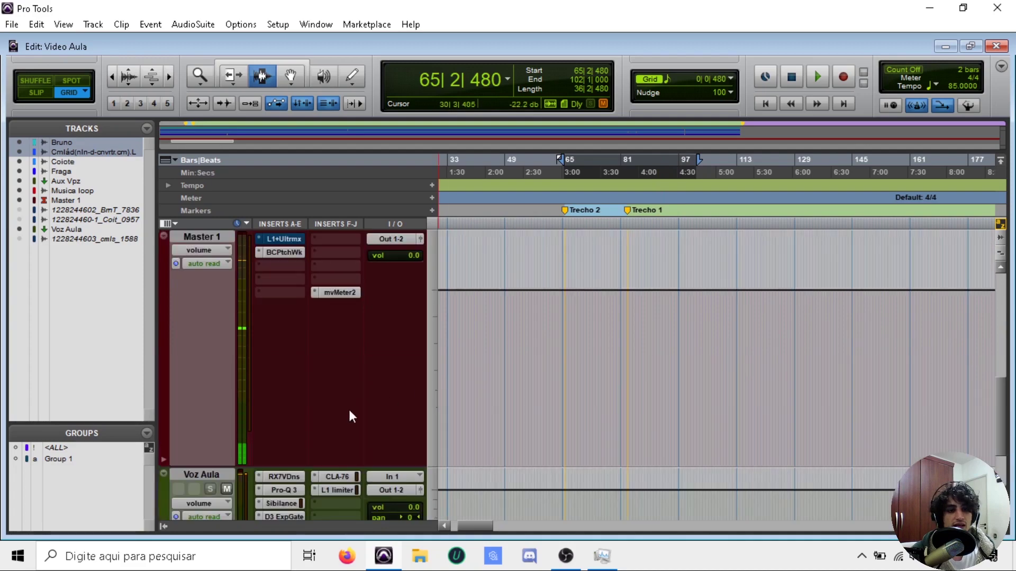
scroll(617, 382, up, 6)
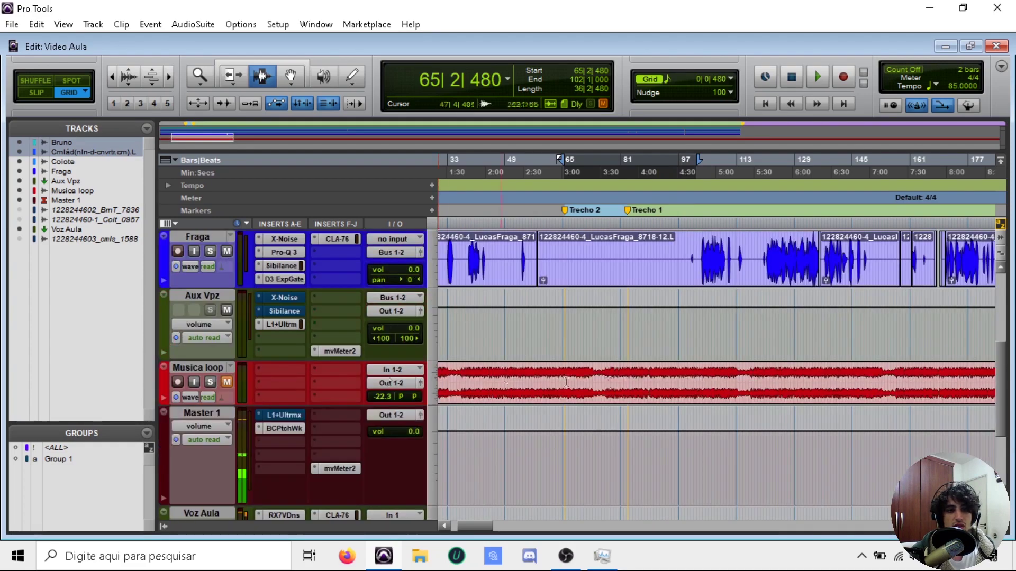